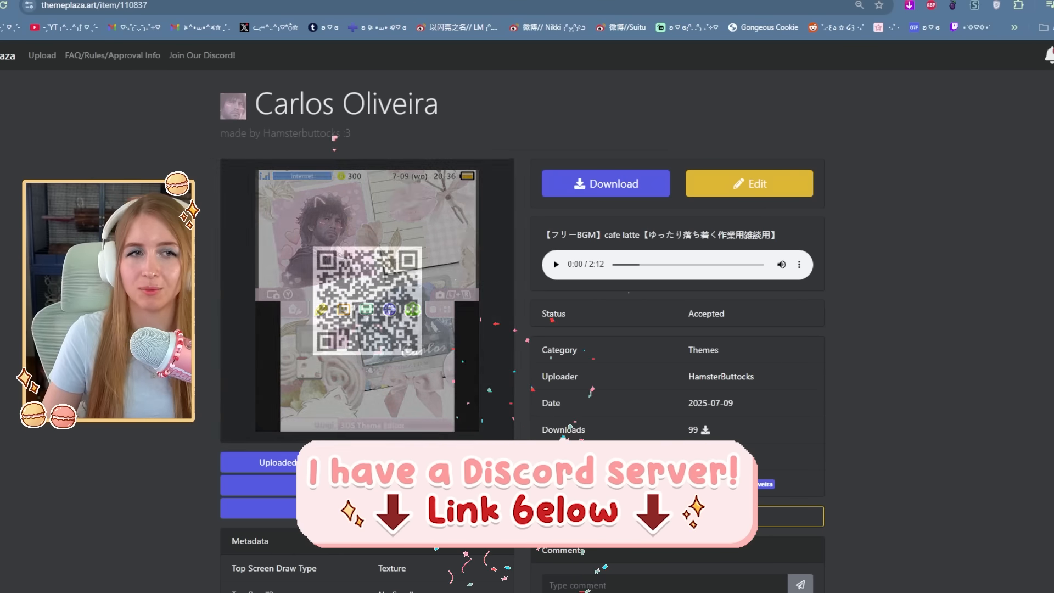
Switch to Pinterest and browse the home feed for wallpaper and collage inspiration
key("ctrl+Tab")
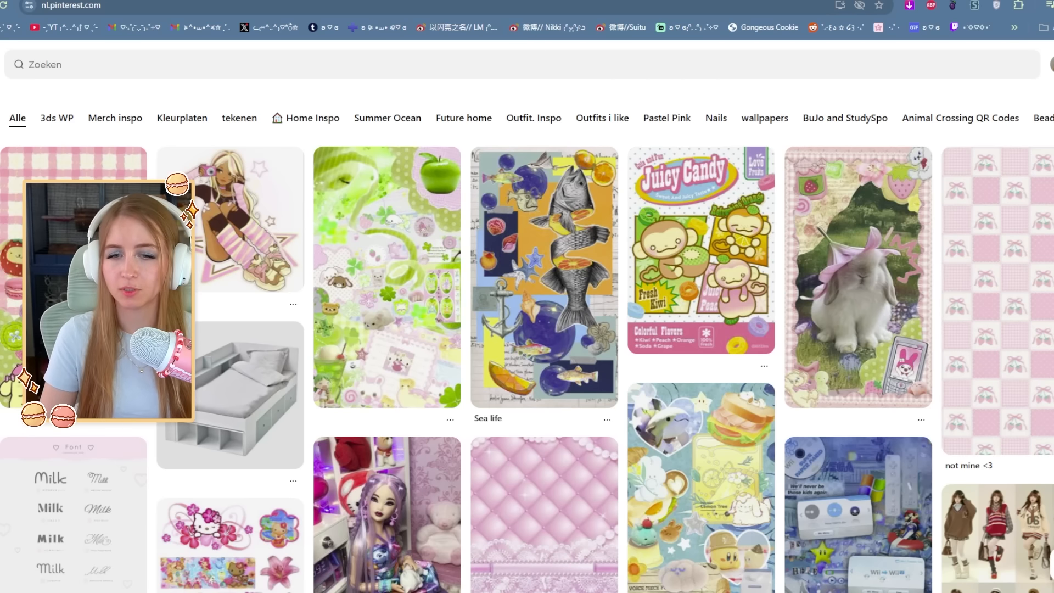
scroll(544, 275, "down", 3)
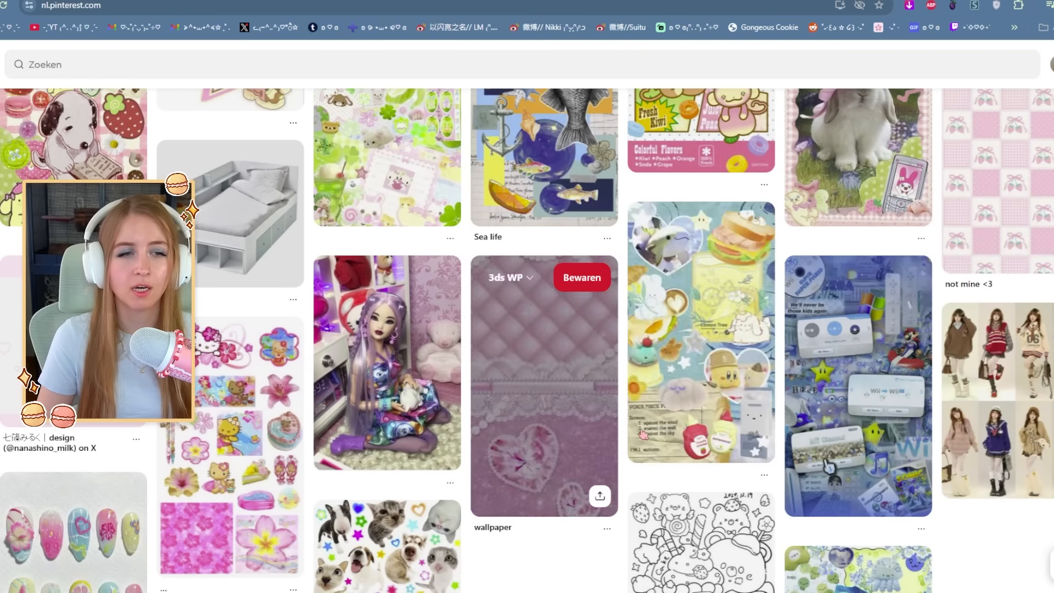
scroll(644, 434, "down", 6)
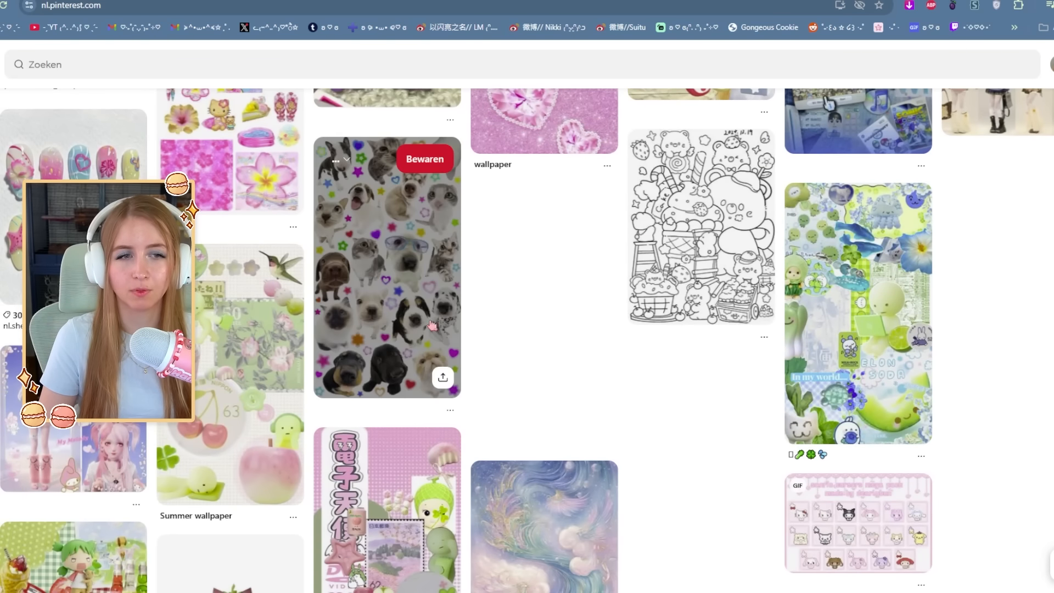
scroll(561, 354, "down", 4)
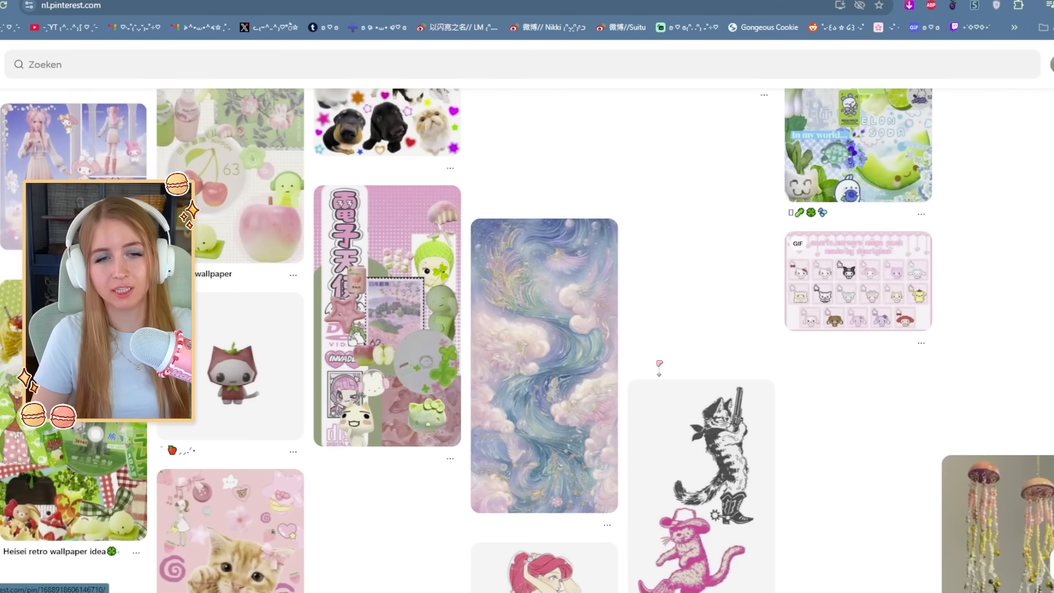
scroll(626, 374, "down", 2)
scroll(626, 373, "down", 10)
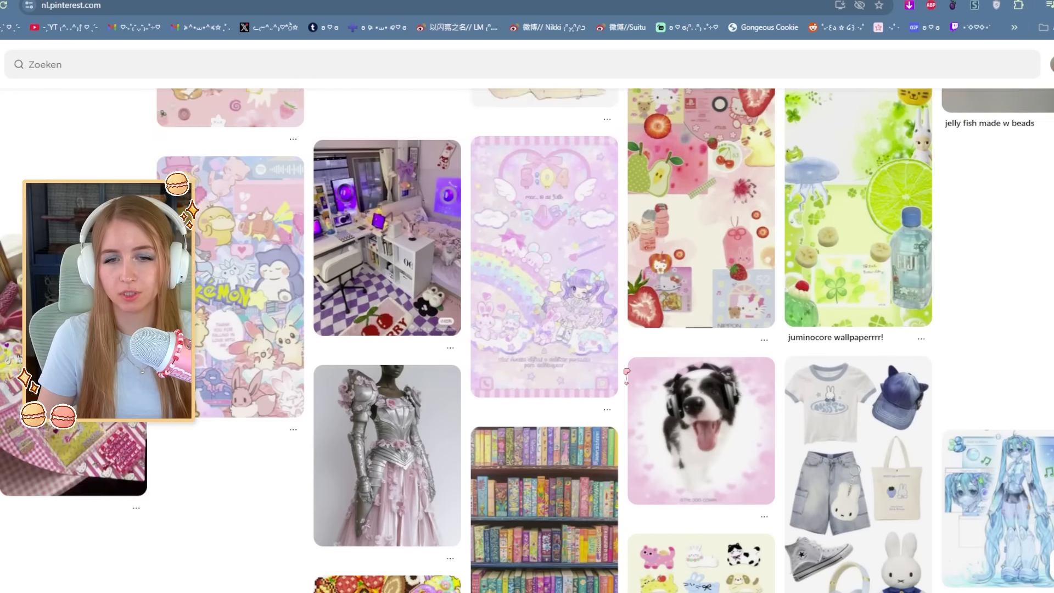
scroll(626, 375, "down", 3)
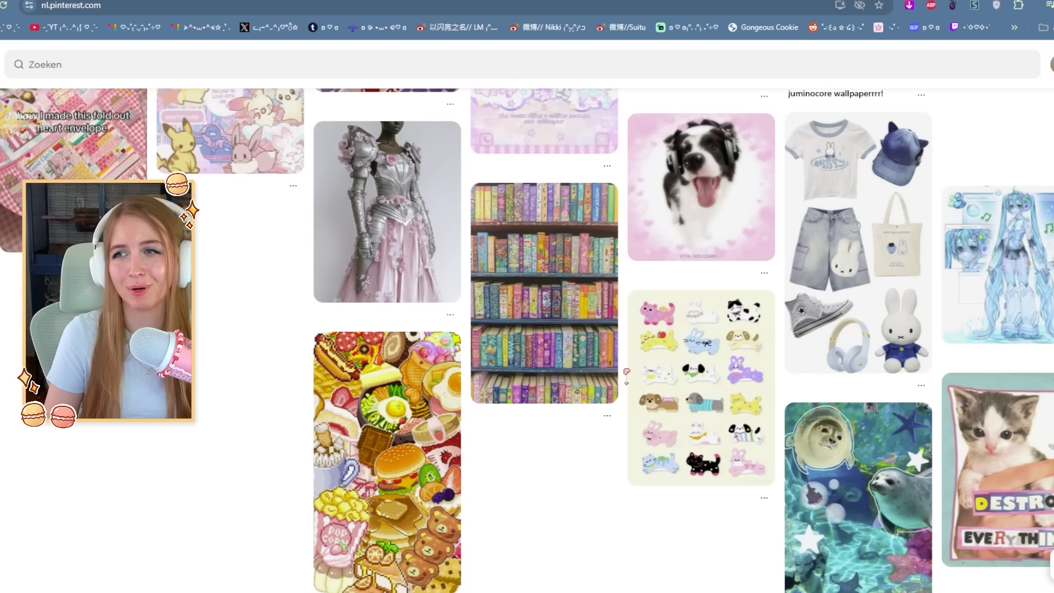
scroll(625, 373, "up", 11)
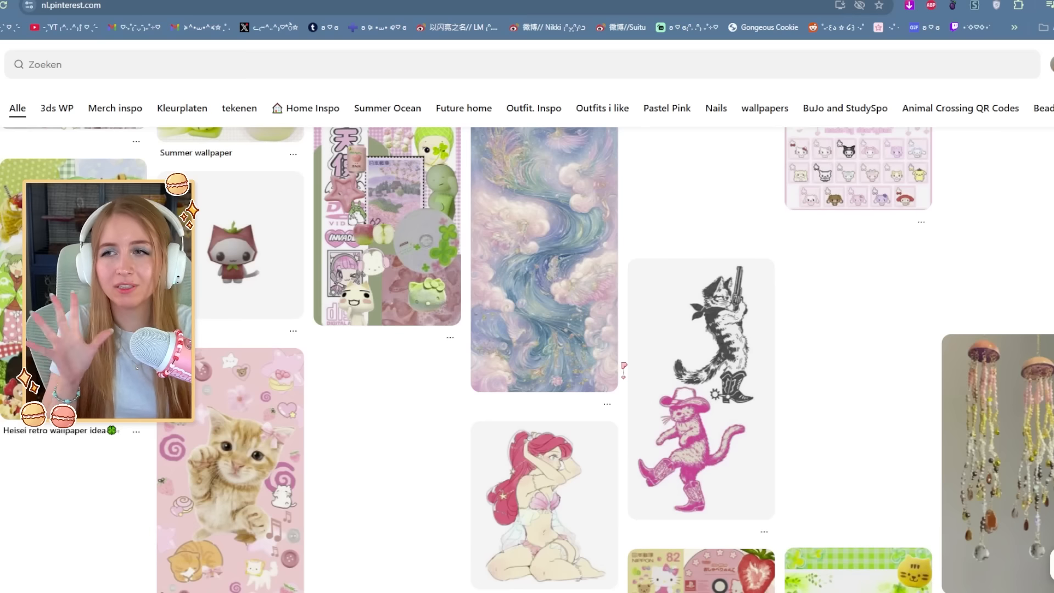
Search Pinterest for "professor layton shuffles" and open the collage pin with the Big Ben tower, teacup and pink flowers
left_click(129, 64)
type("professor layton")
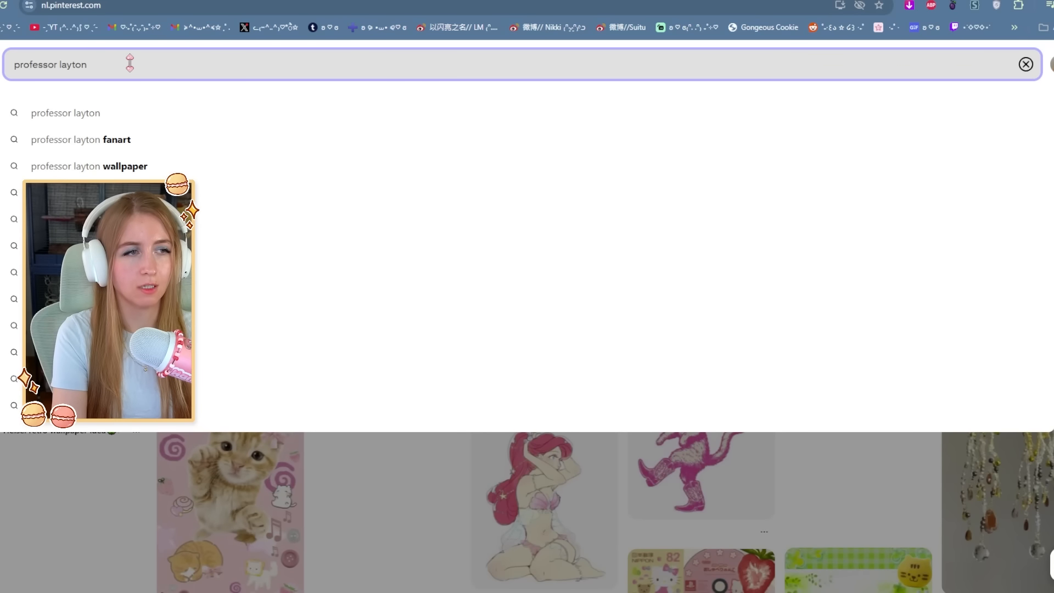
type(" shuffles")
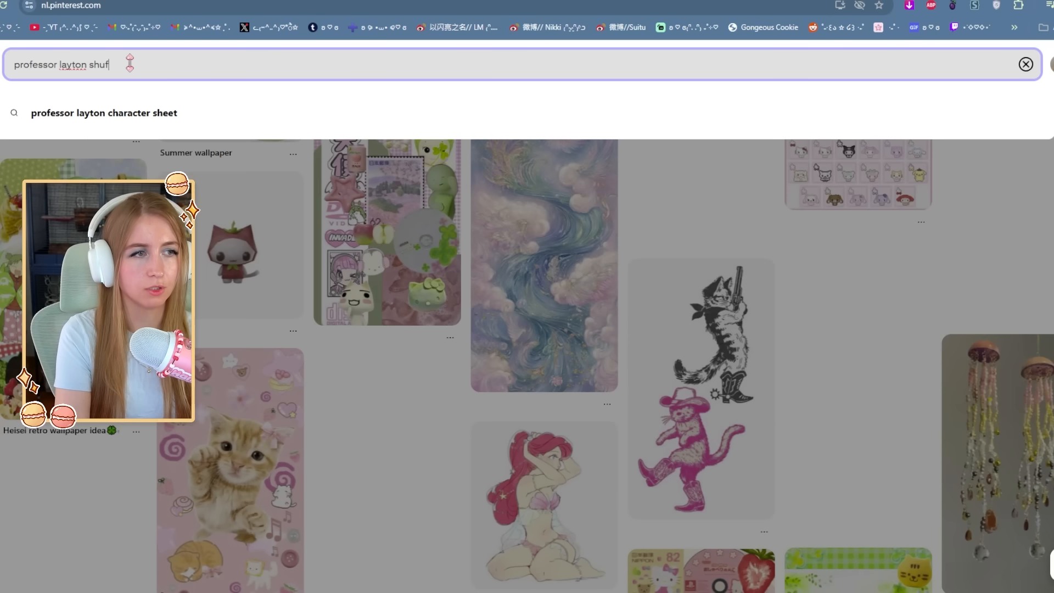
key("Return")
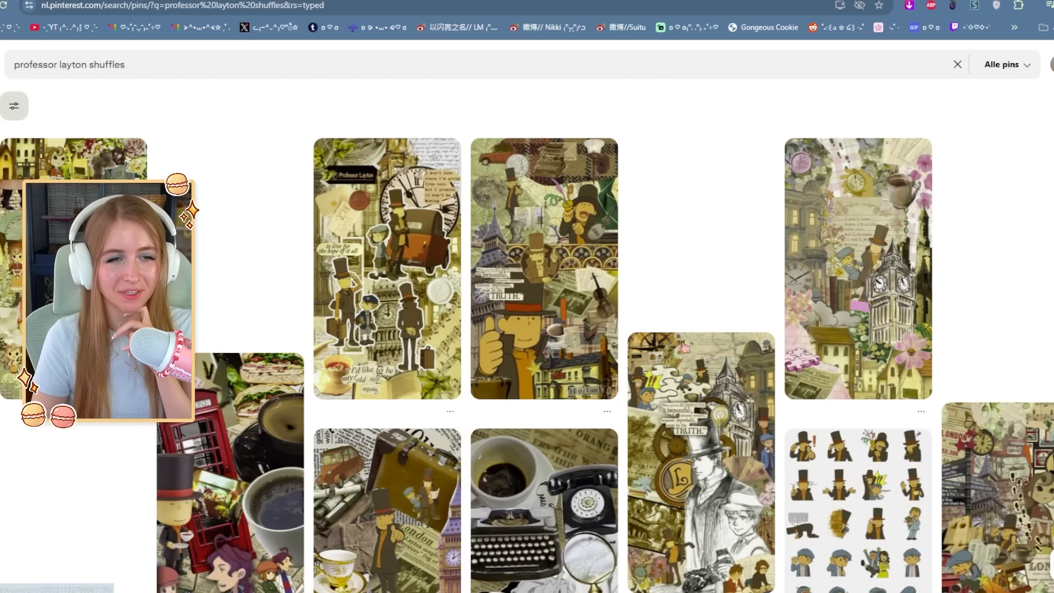
left_click(887, 328)
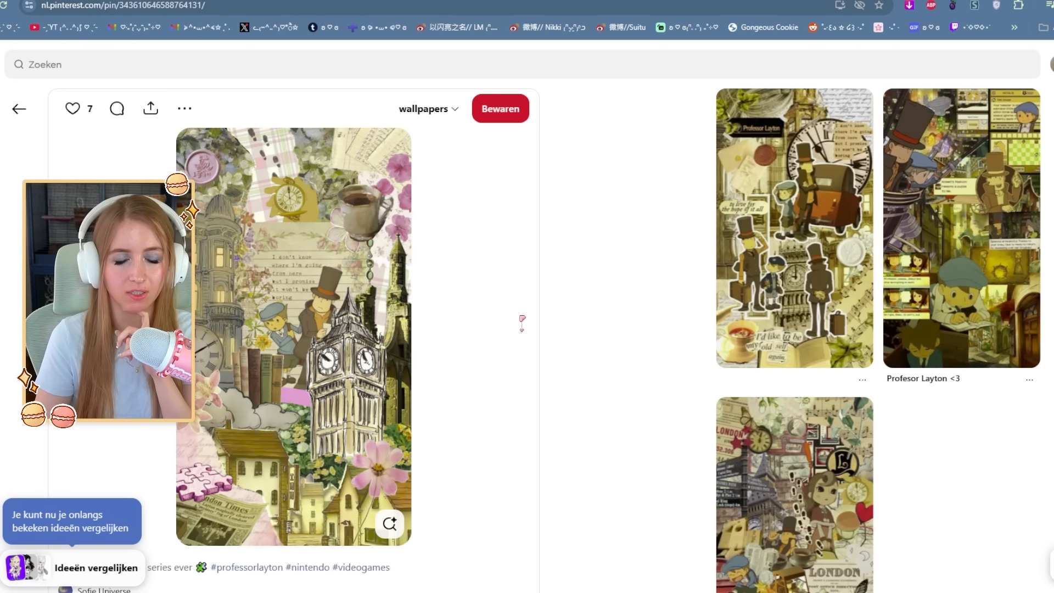
scroll(528, 321, "down", 6)
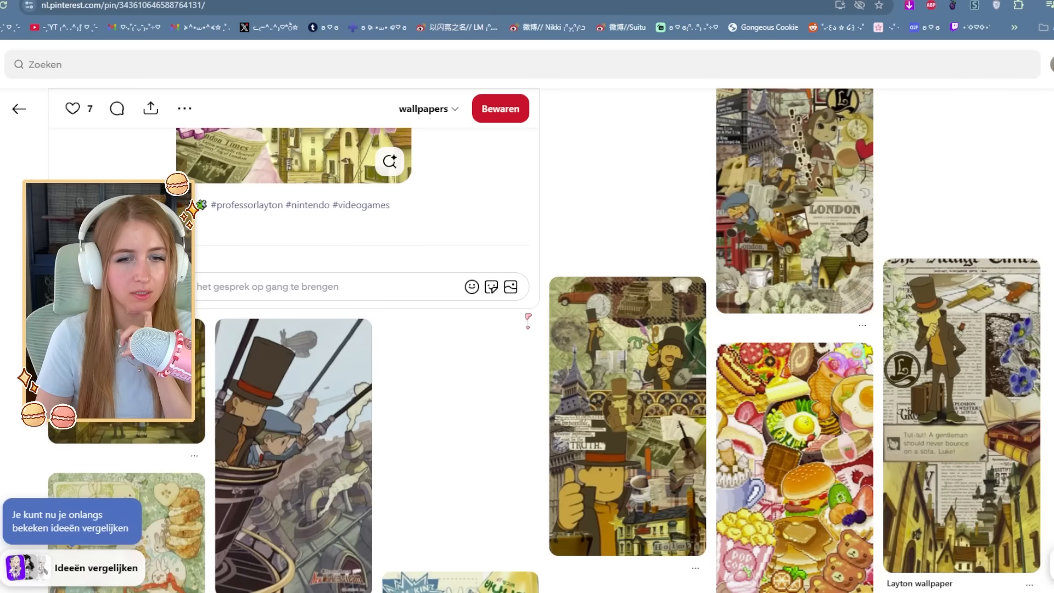
scroll(528, 321, "down", 4)
scroll(525, 313, "up", 10)
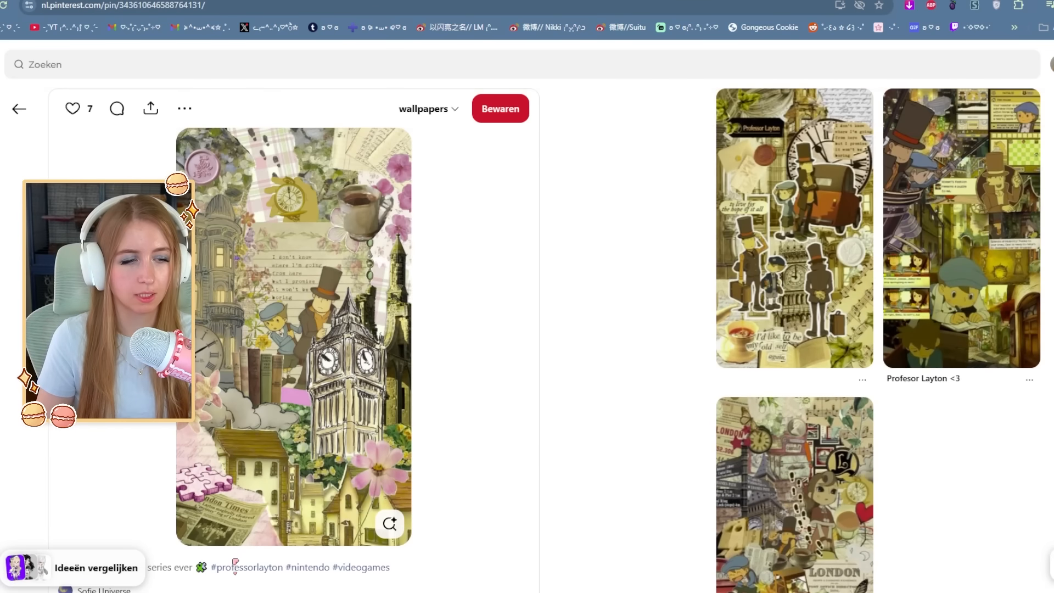
In File Explorer, copy the Template folder into the Themes subfolder and rename the copy after Professor Layton
left_click(299, 575)
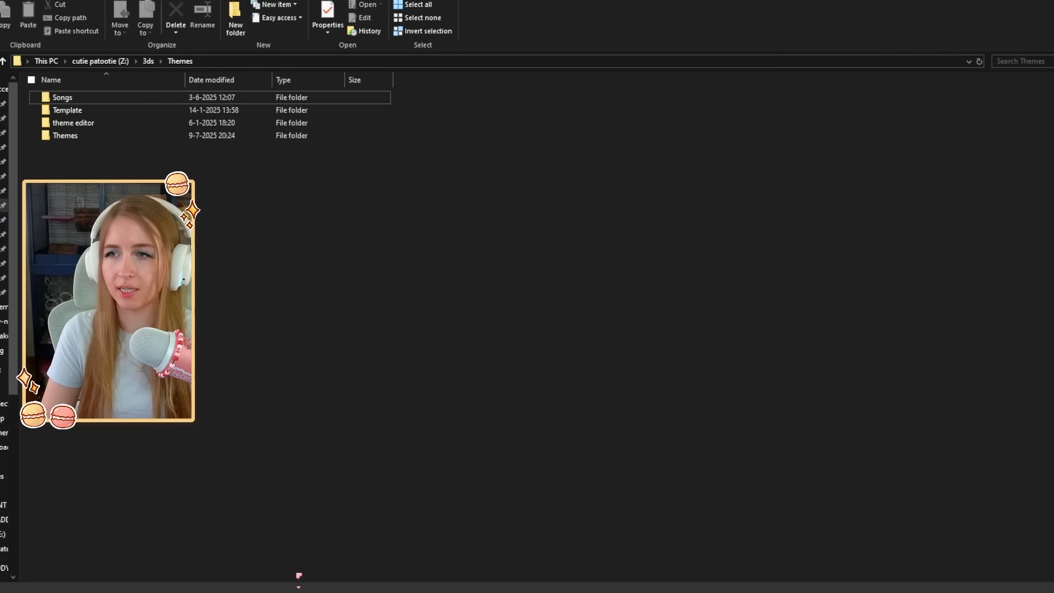
left_click(98, 110)
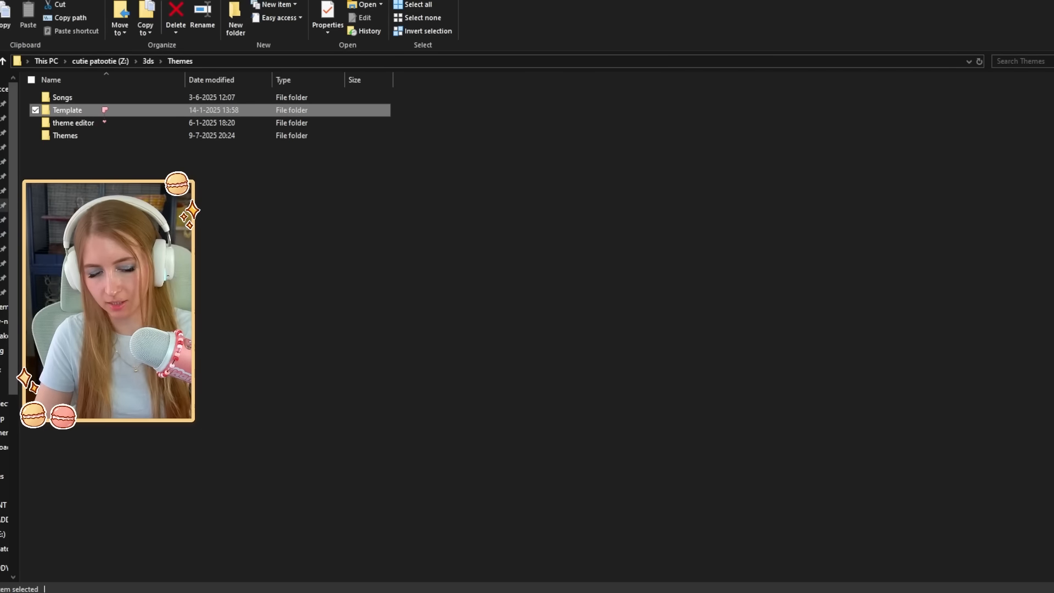
double_click(113, 140)
key("ctrl+v")
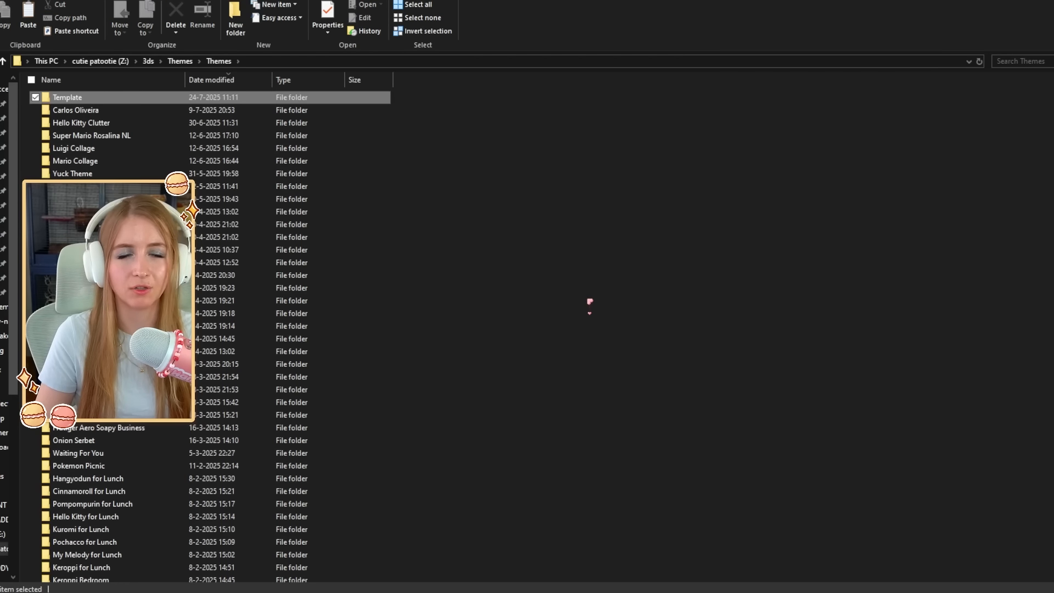
key("F2")
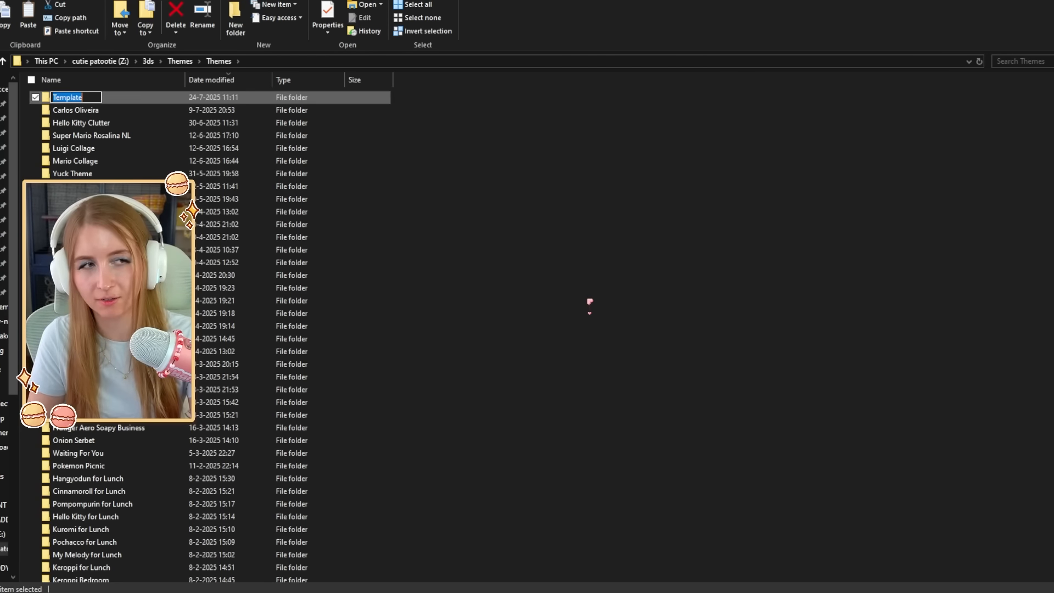
type("Profes")
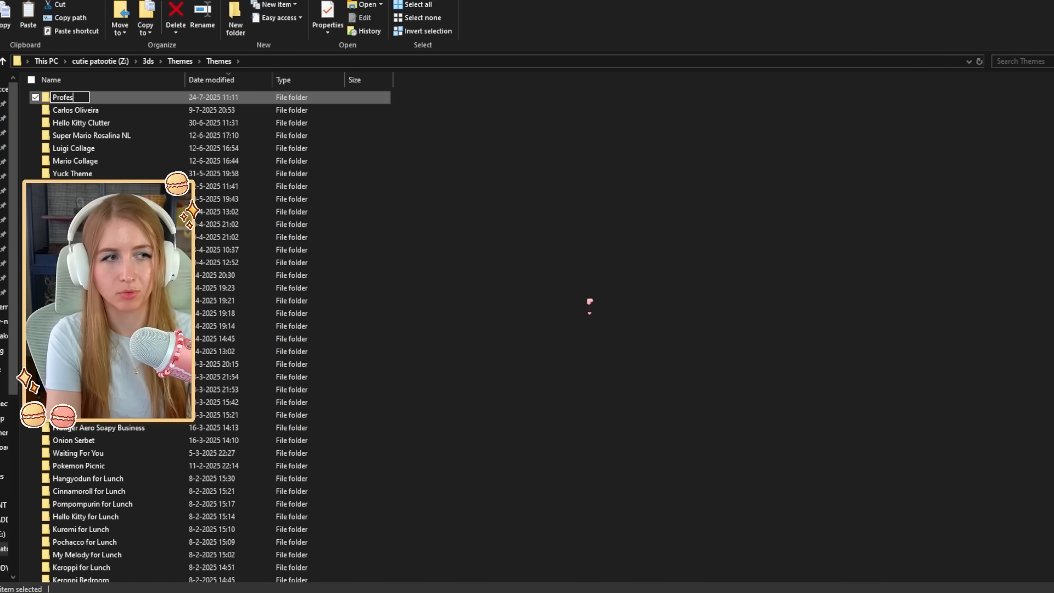
Return to the Pinterest pin and inspect the cutout of Layton and Luke used in the collage
key("alt+Tab")
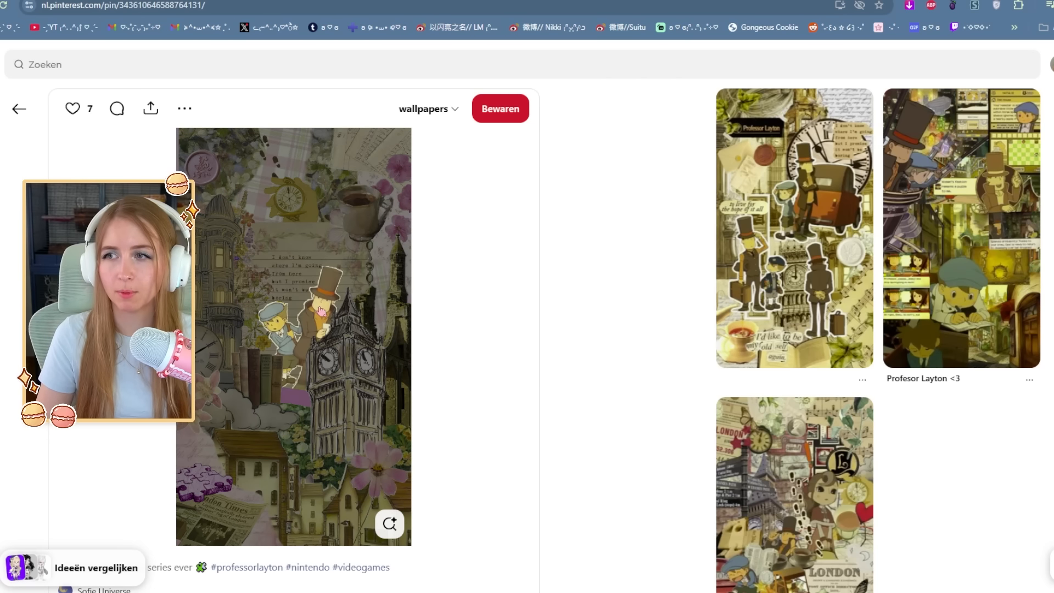
left_click(299, 336)
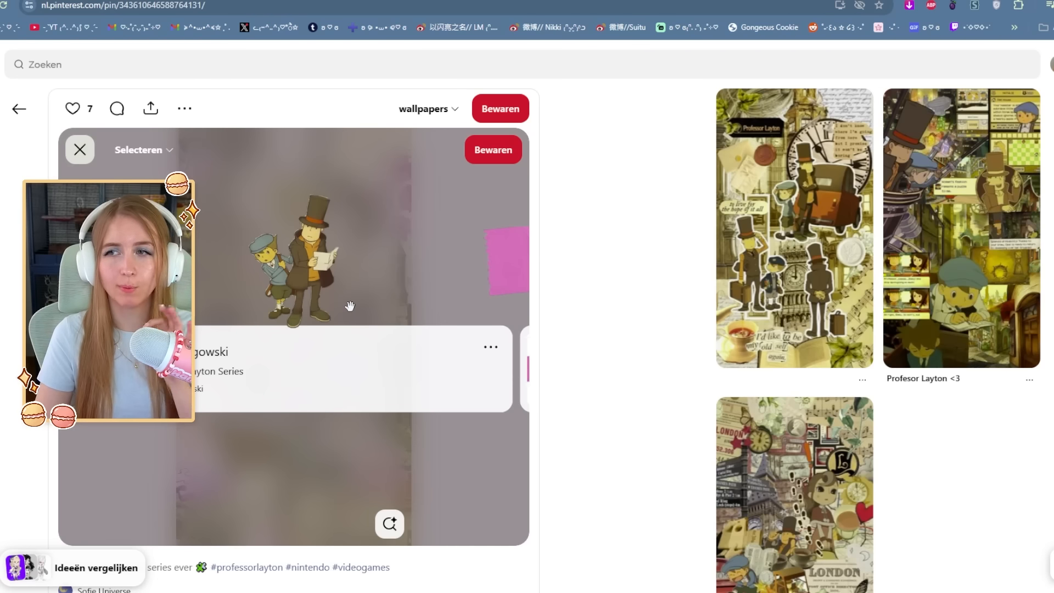
left_click(83, 150)
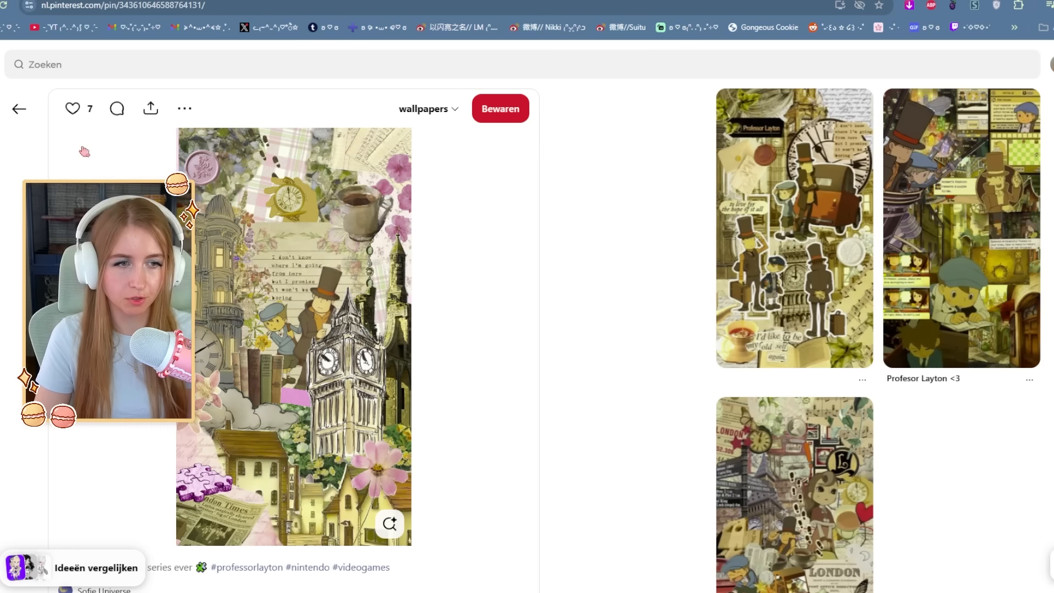
Search for the whole Professor Layton collage image with Google Lens
right_click(454, 359)
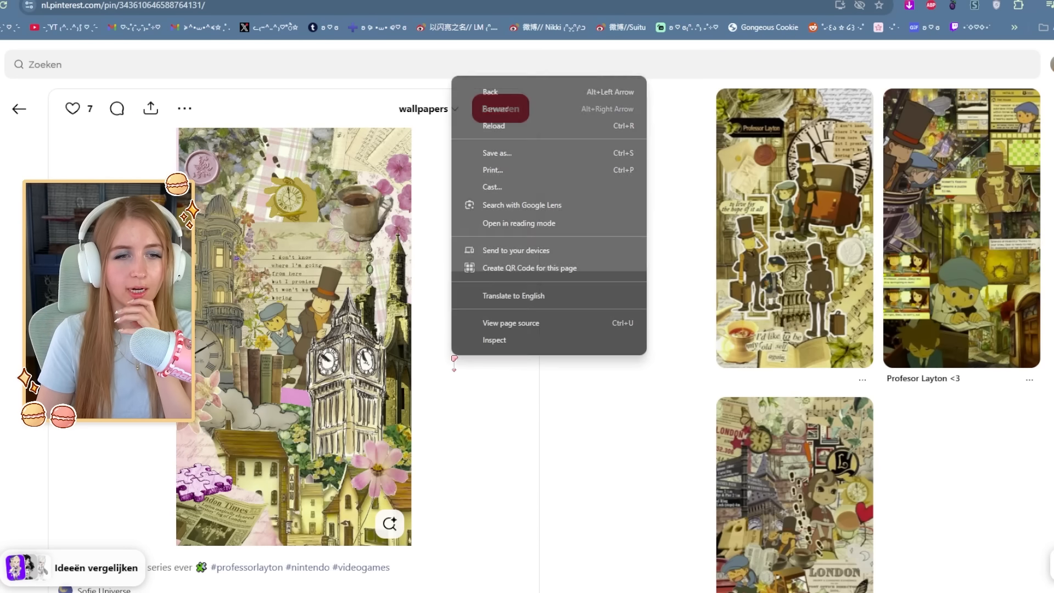
left_click(541, 206)
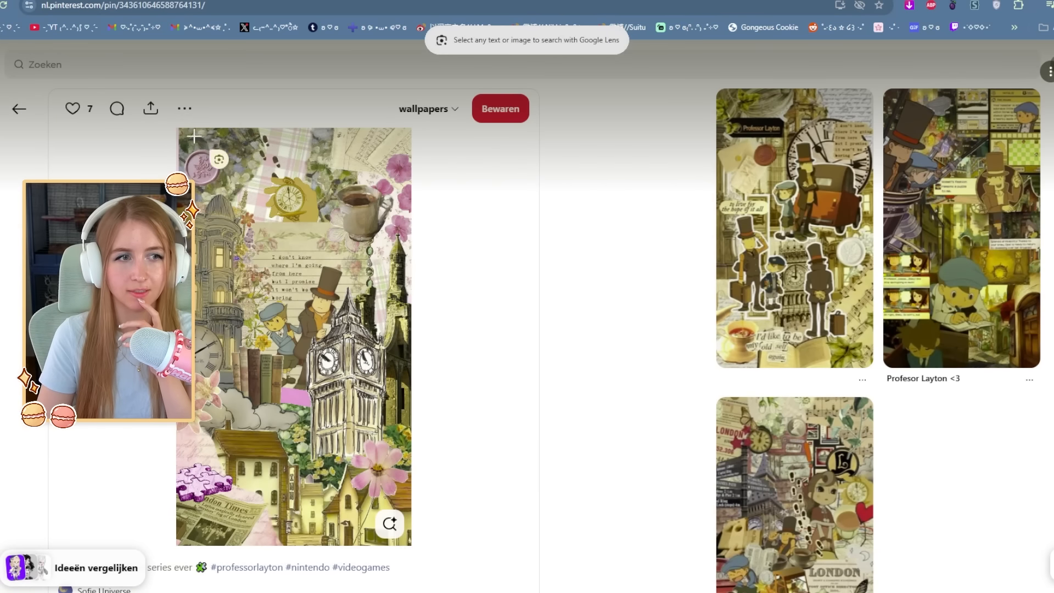
left_click_drag(177, 125, 415, 542)
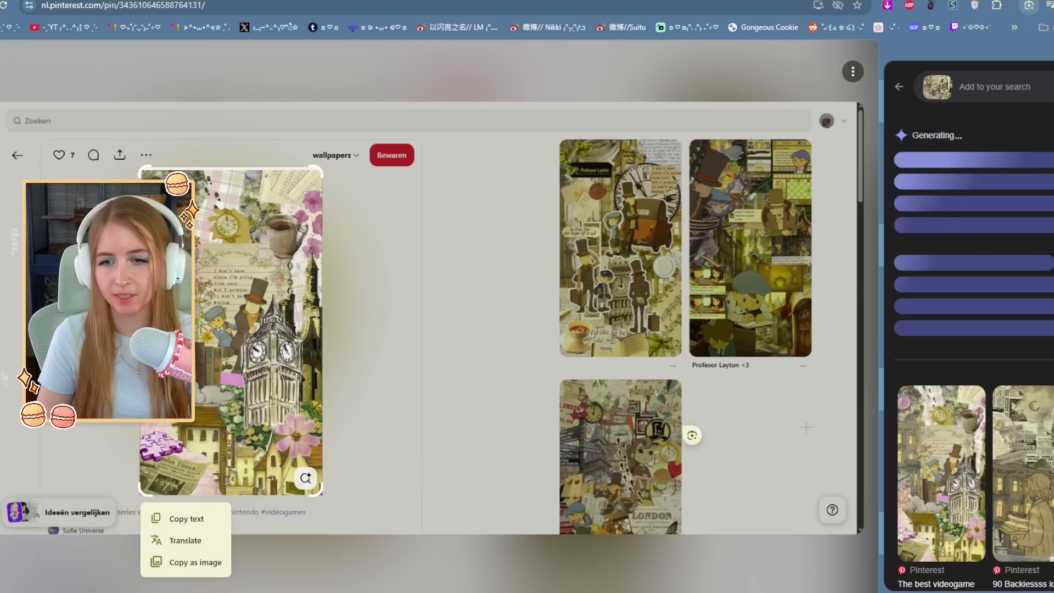
Open the matching Pinterest result's collage image in its own tab and save the image
left_click(943, 451)
right_click(987, 233)
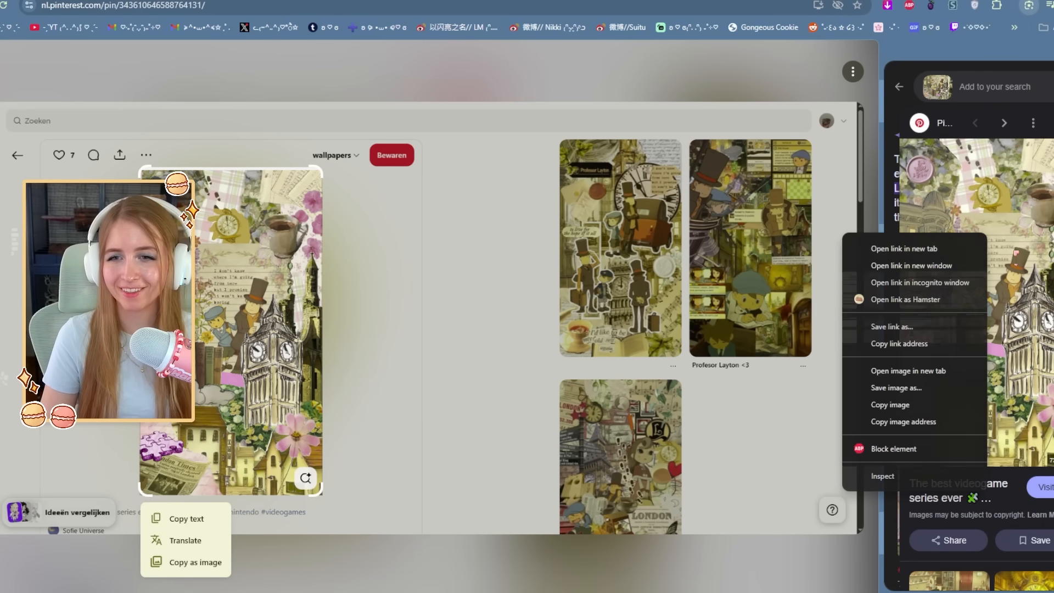
left_click(904, 248)
right_click(1014, 271)
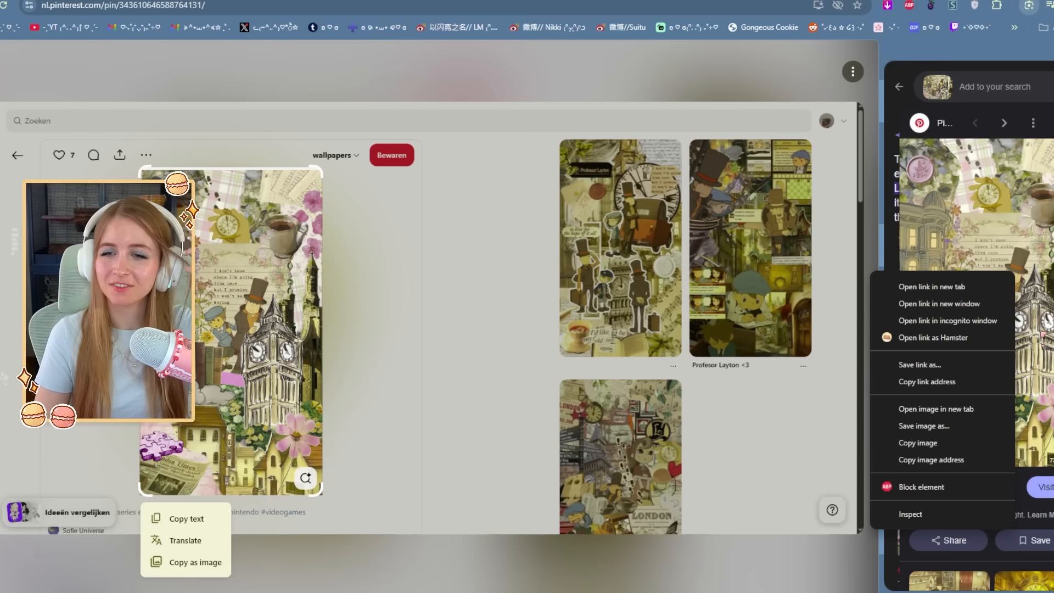
left_click(966, 408)
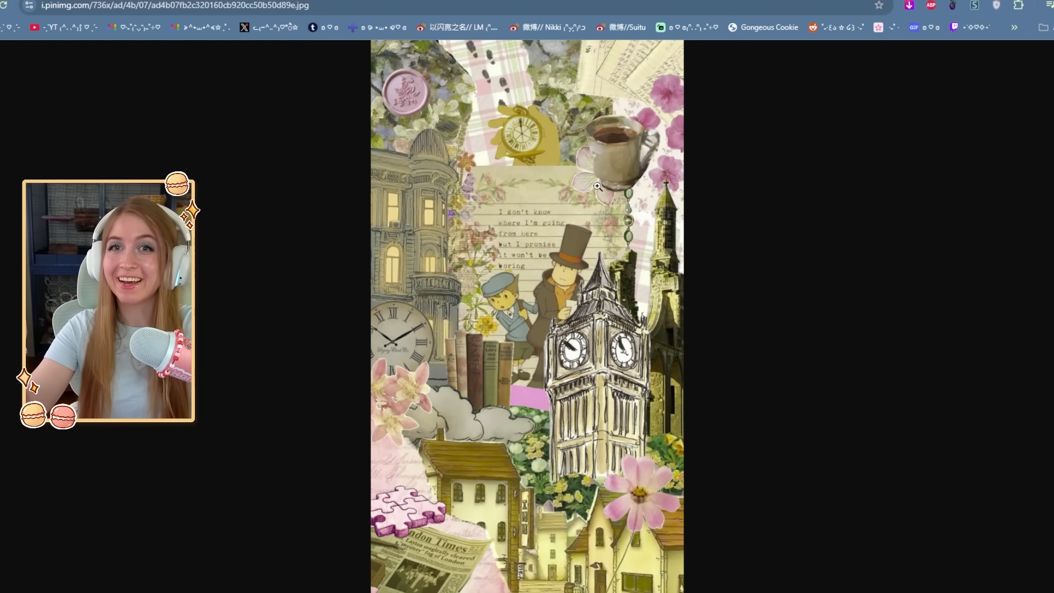
right_click(585, 204)
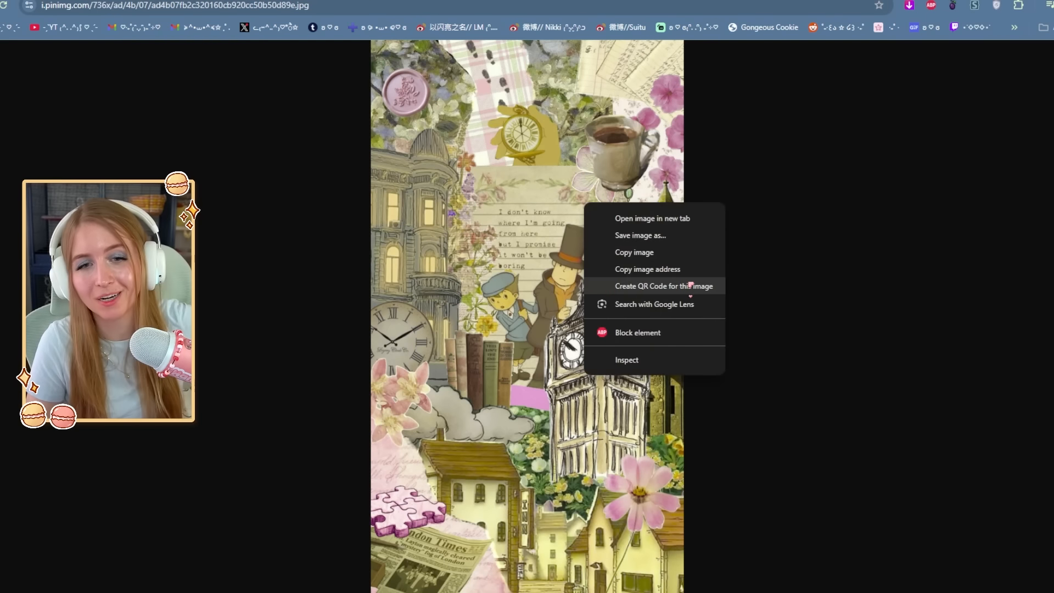
left_click(668, 235)
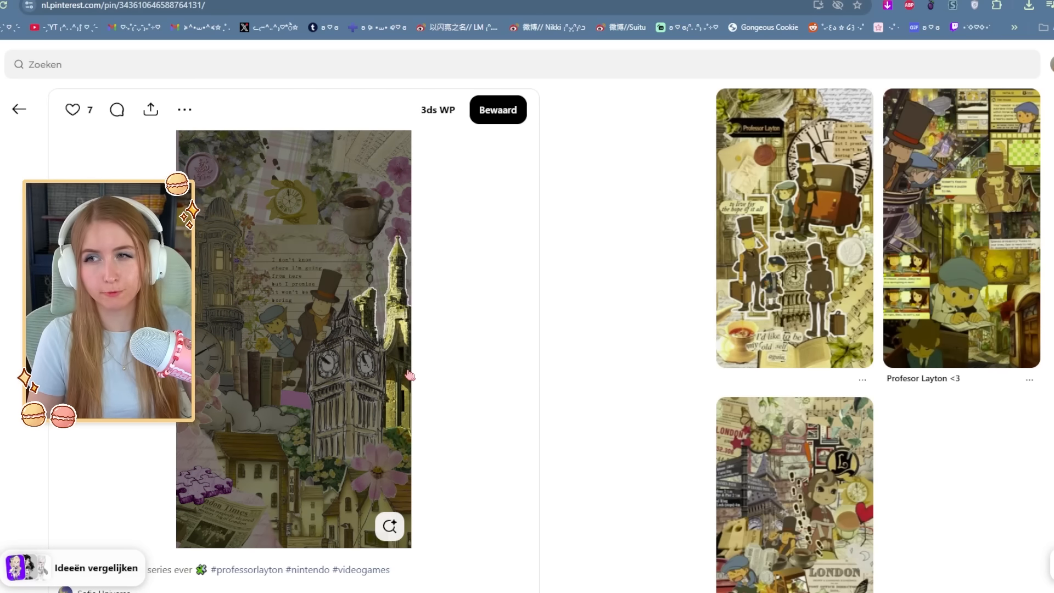
Open the torn plaid paper cutout from the pin as a full image, save it, and return to the whole collage
left_click(264, 197)
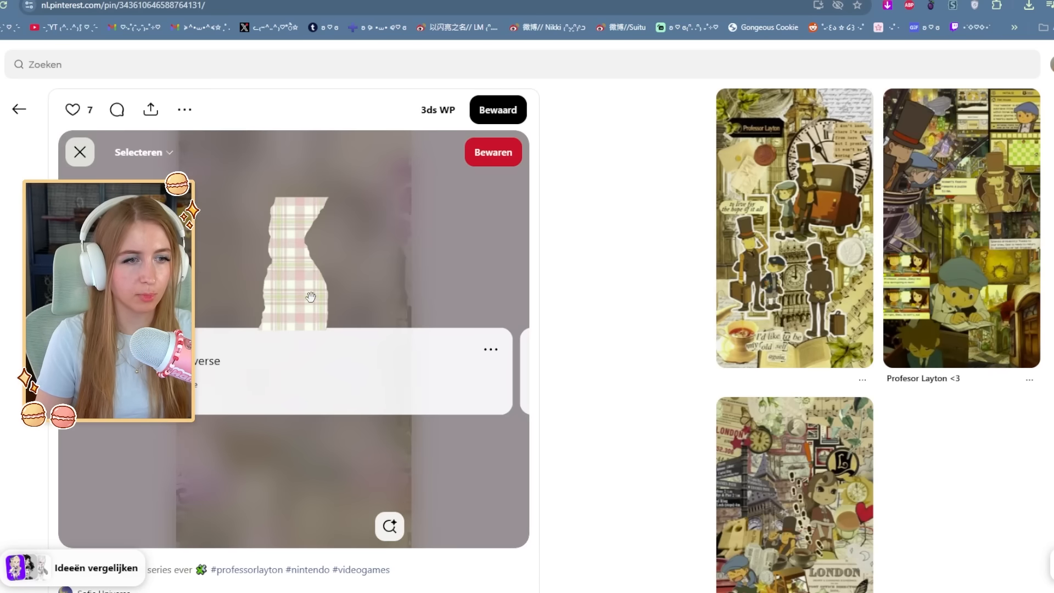
right_click(291, 298)
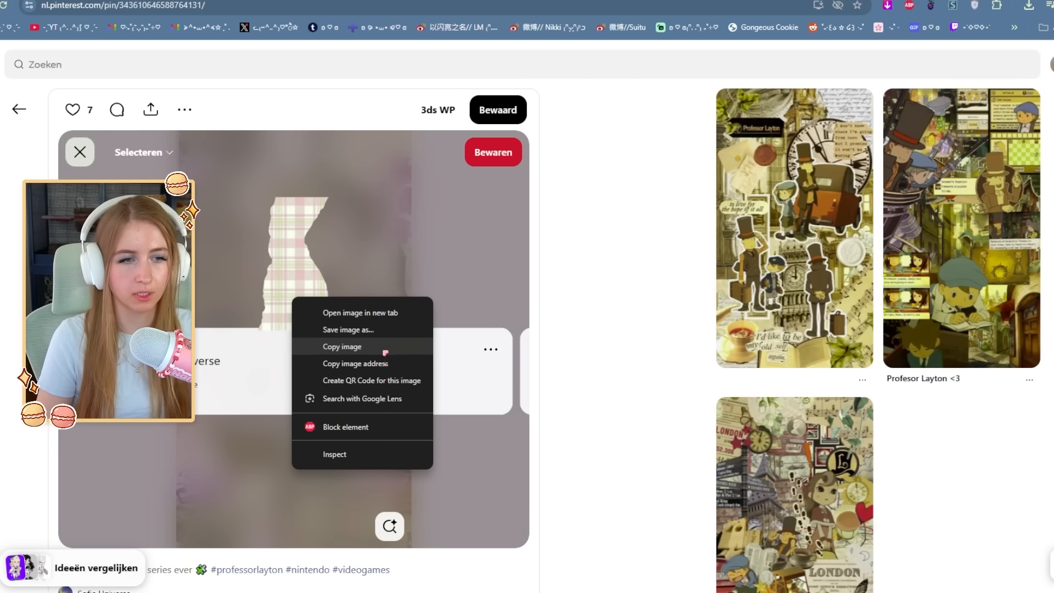
left_click(391, 313)
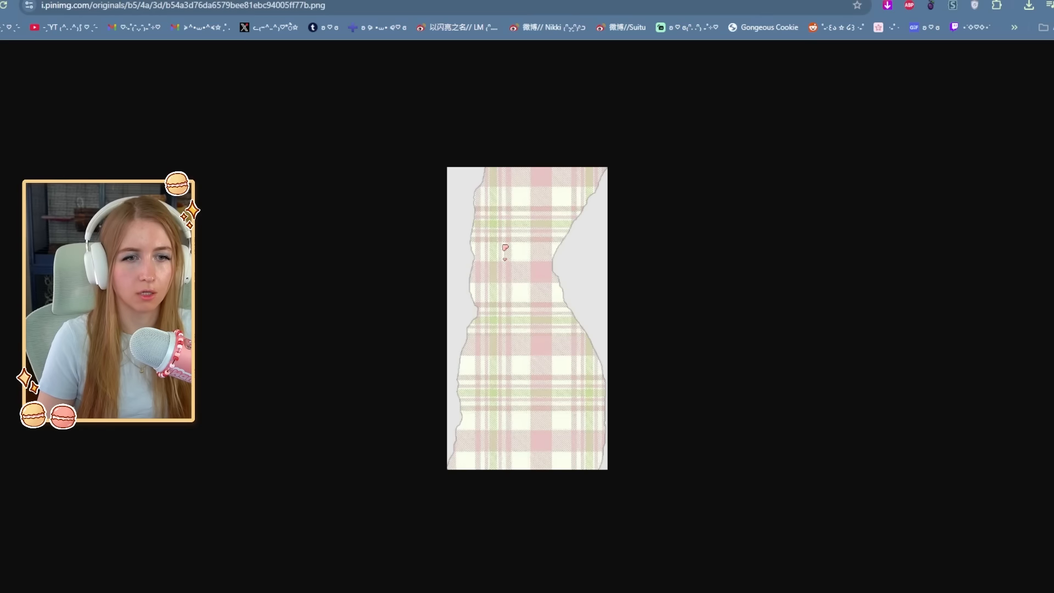
right_click(502, 245)
left_click(595, 279)
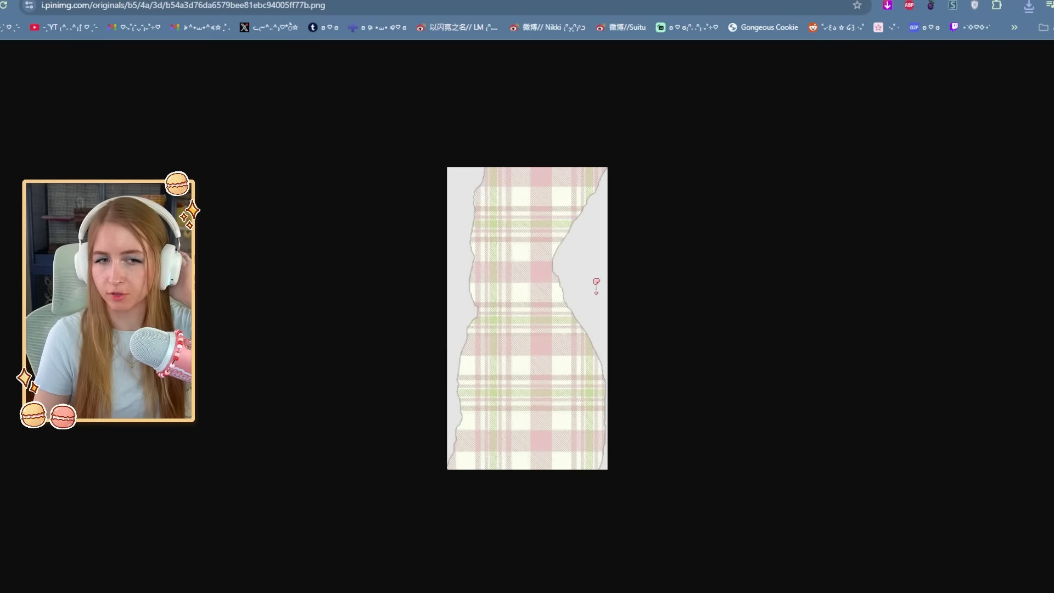
left_click(499, 335)
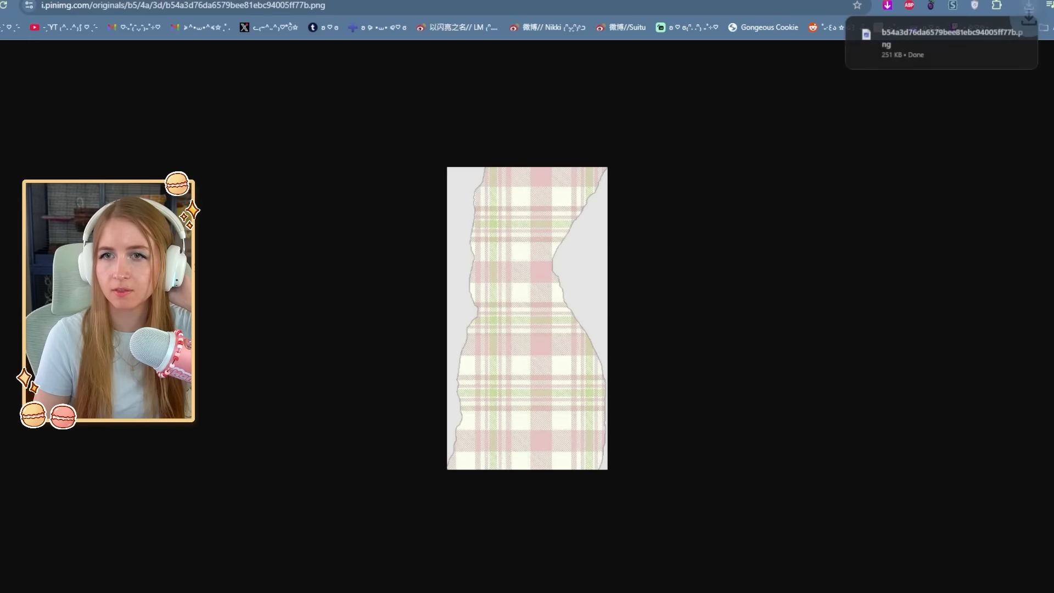
key("ctrl+w")
left_click(78, 152)
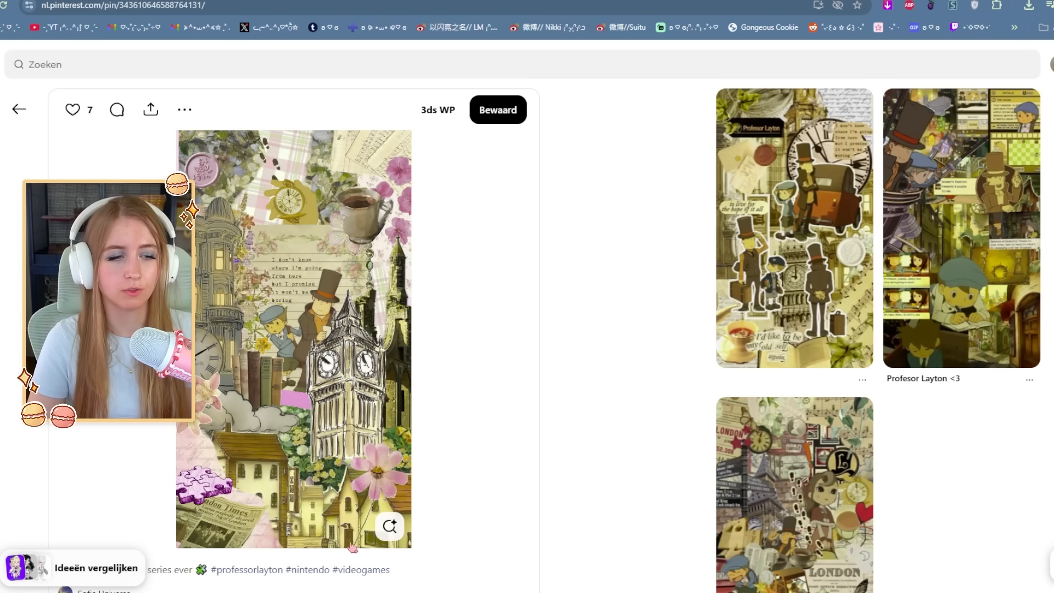
Bring up the Professor Layton theme folder and import "Professor Layton - The toy car [Extended].mp3" into Audacity
mouse_move(195, 592)
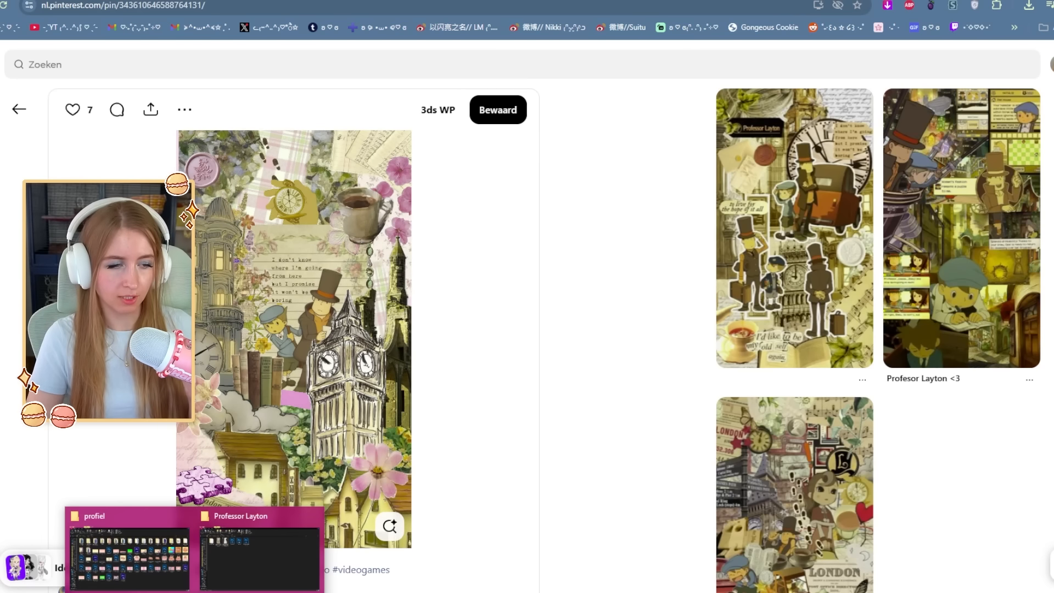
left_click(259, 554)
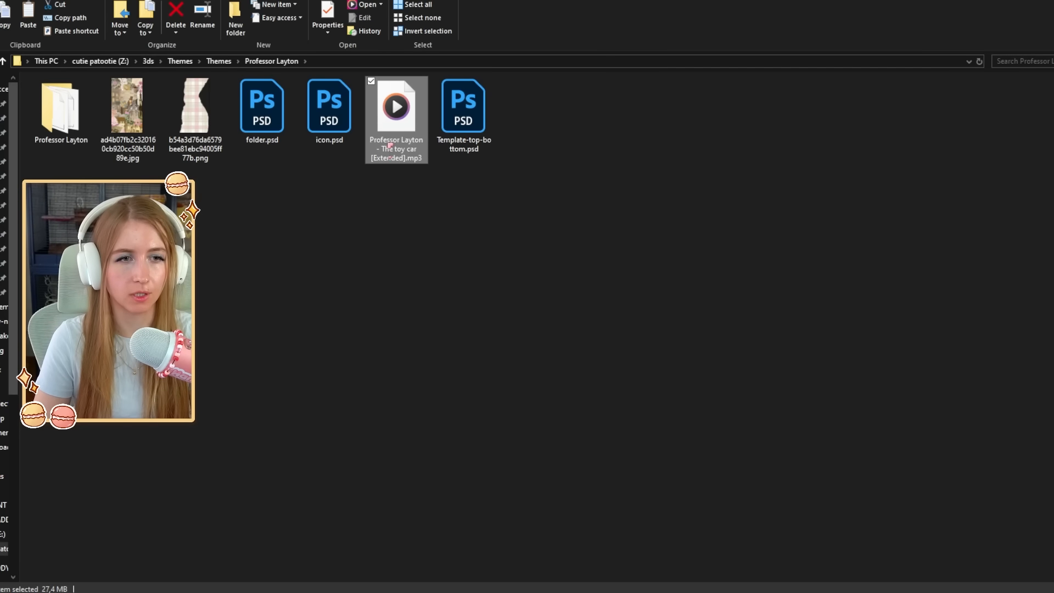
right_click(385, 139)
left_click(550, 232)
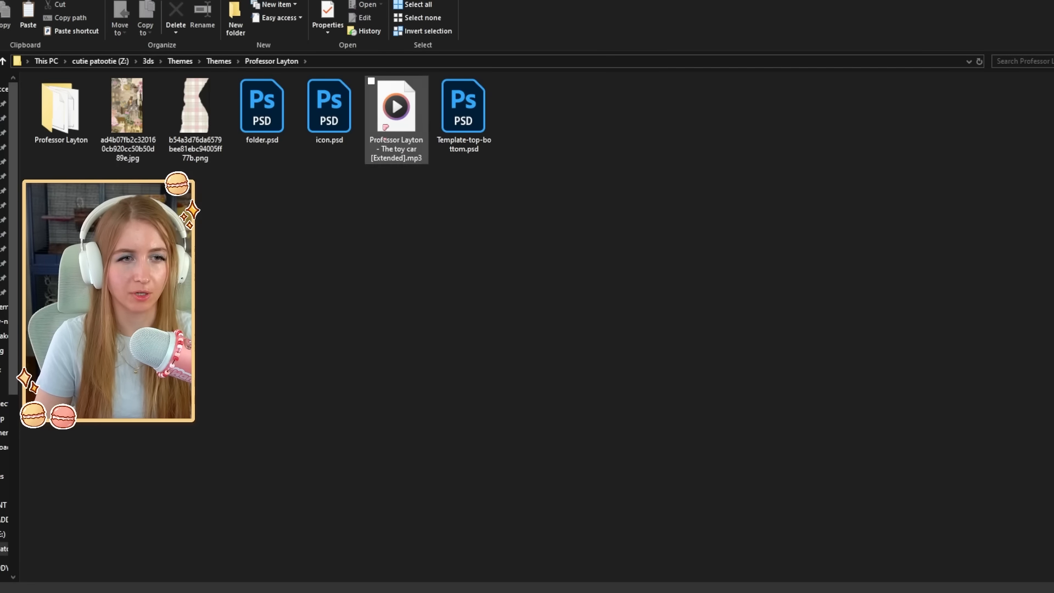
left_click(386, 127)
right_click(384, 122)
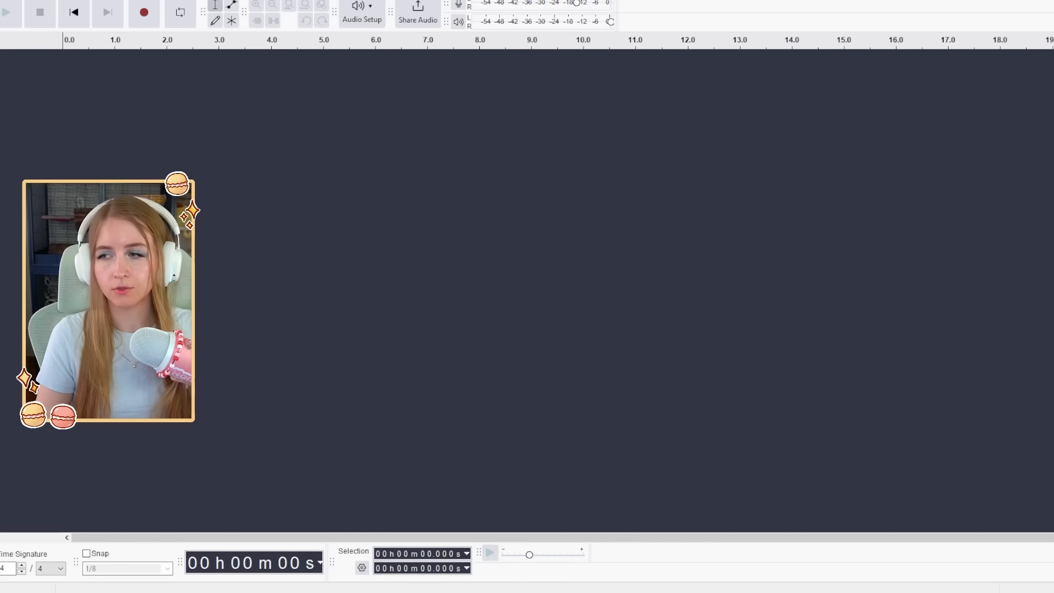
left_click_drag(505, 362, 452, 325)
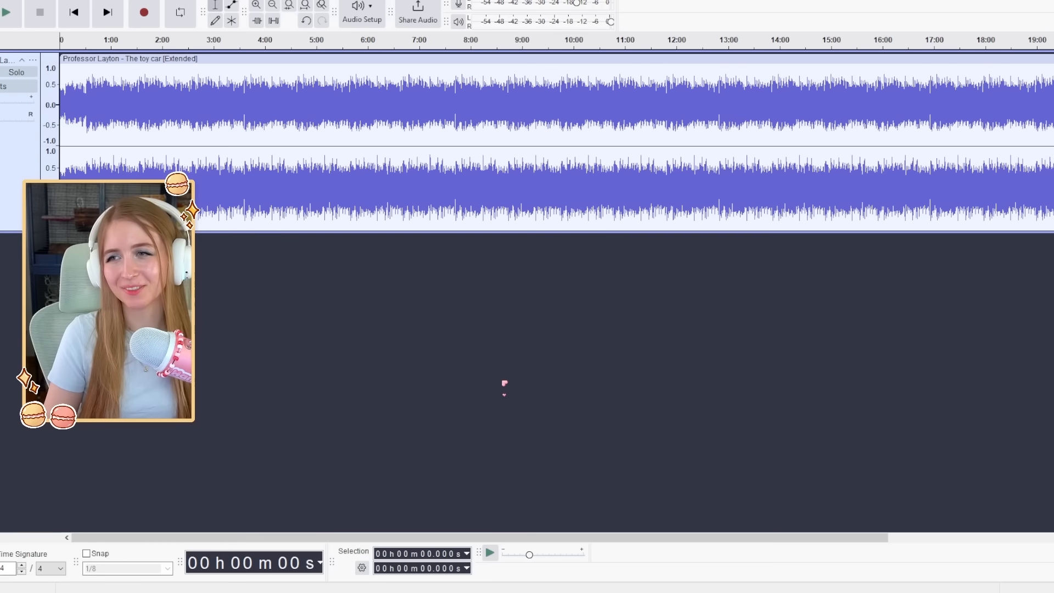
Export the extended toy car track as a stereo MP3 at 8000 Hz to Z:\3ds\Themes\Songs\ogsmall
left_click(0, 0)
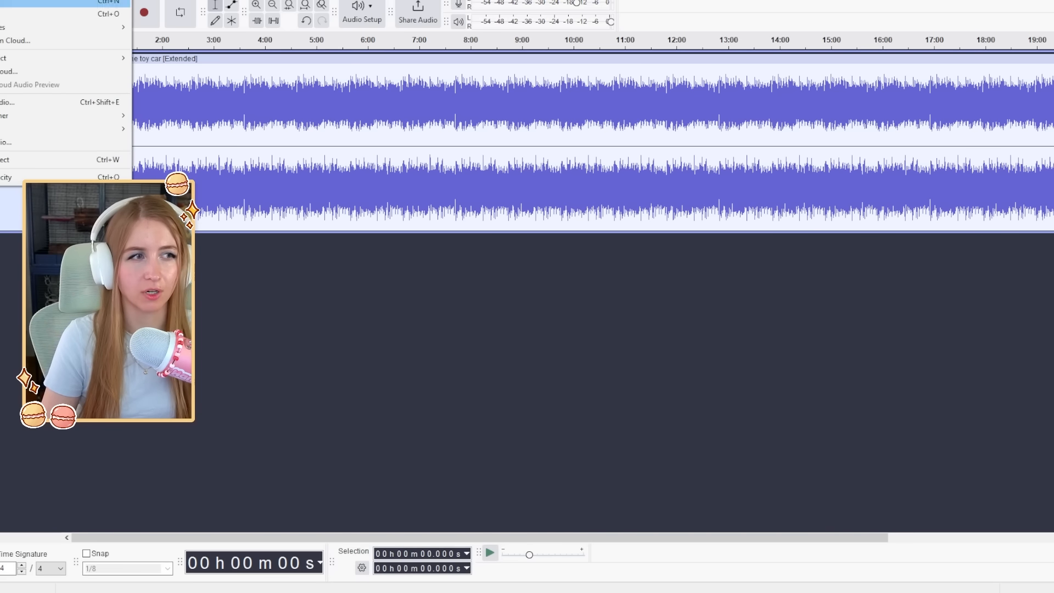
left_click(41, 102)
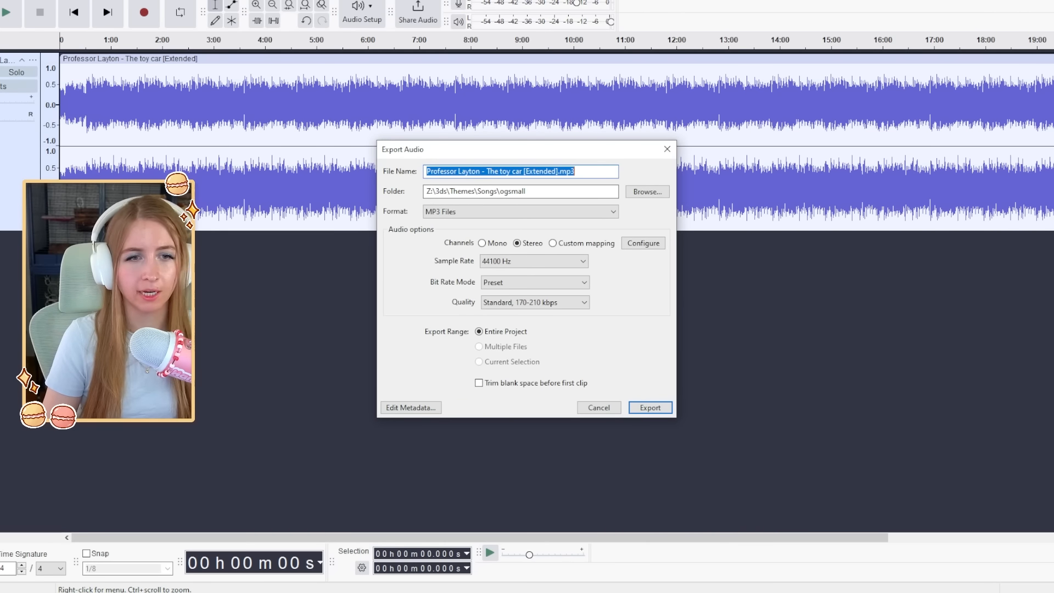
left_click(526, 191)
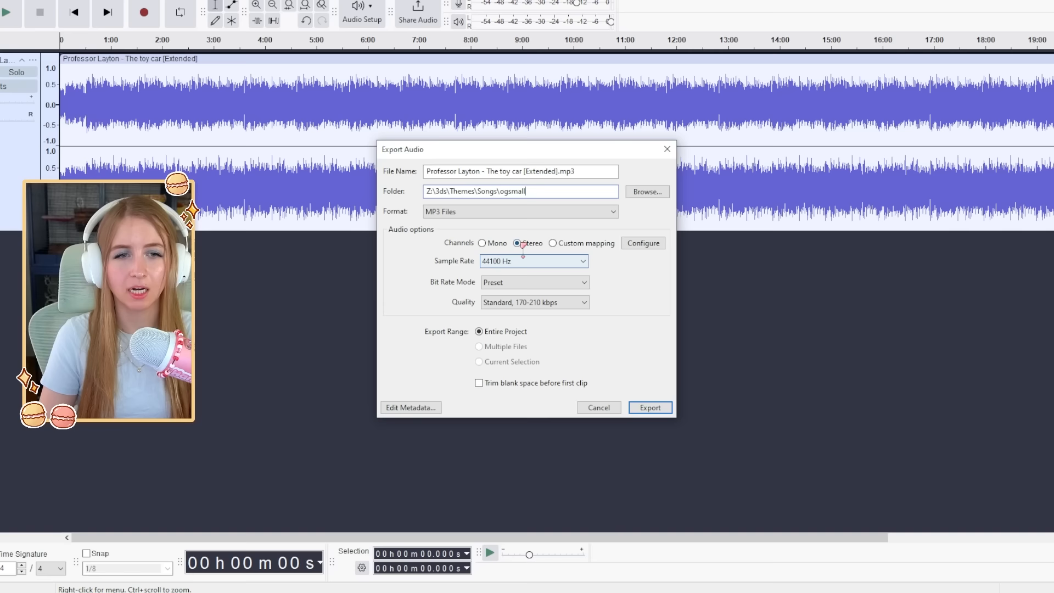
left_click(561, 262)
left_click(541, 273)
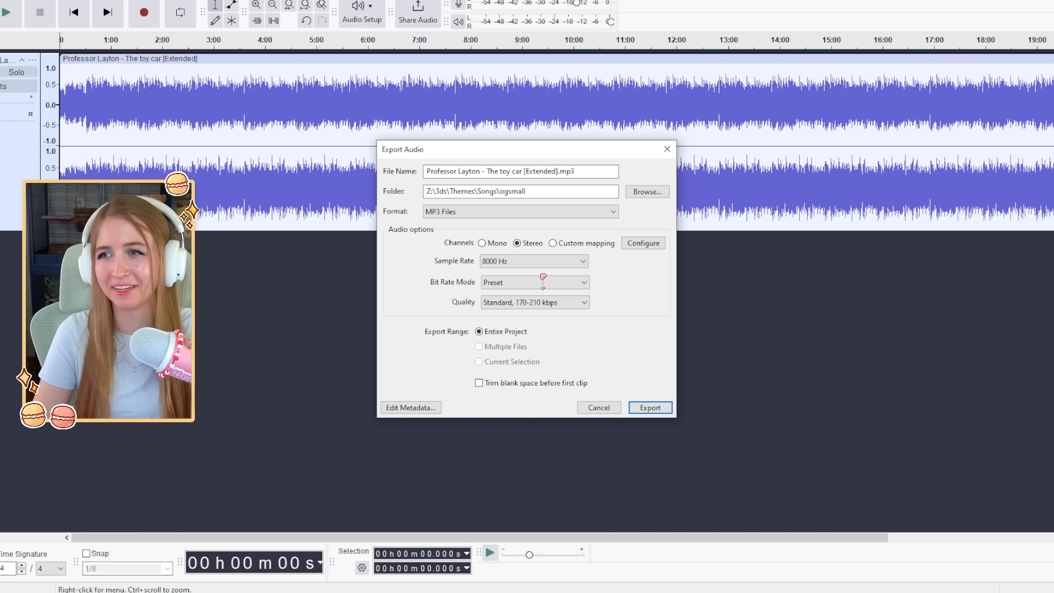
left_click(660, 406)
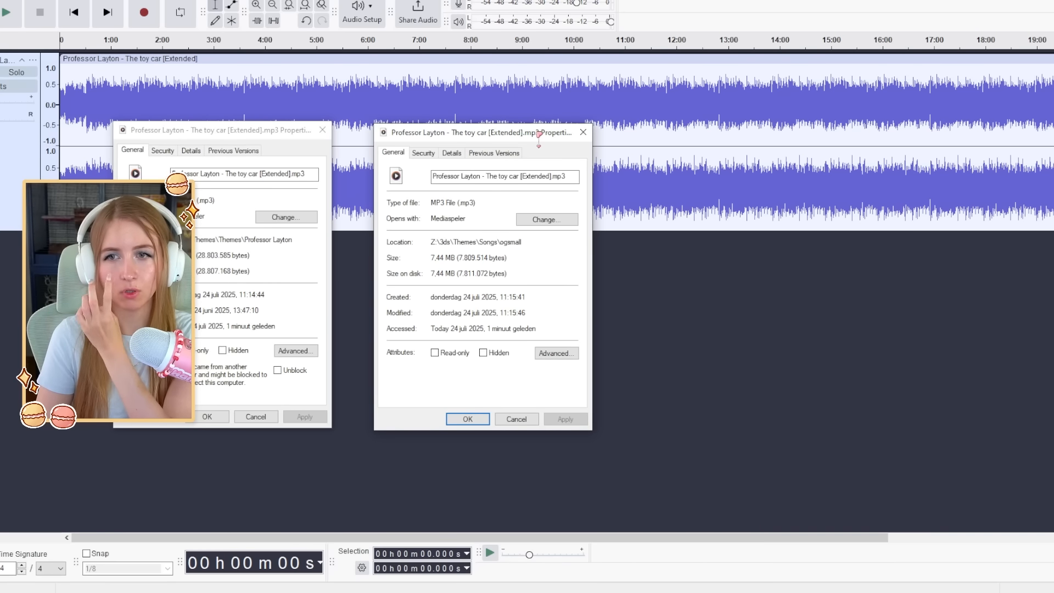
Compare the file sizes of the original and exported extended MP3s, and close both properties windows
left_click(326, 134)
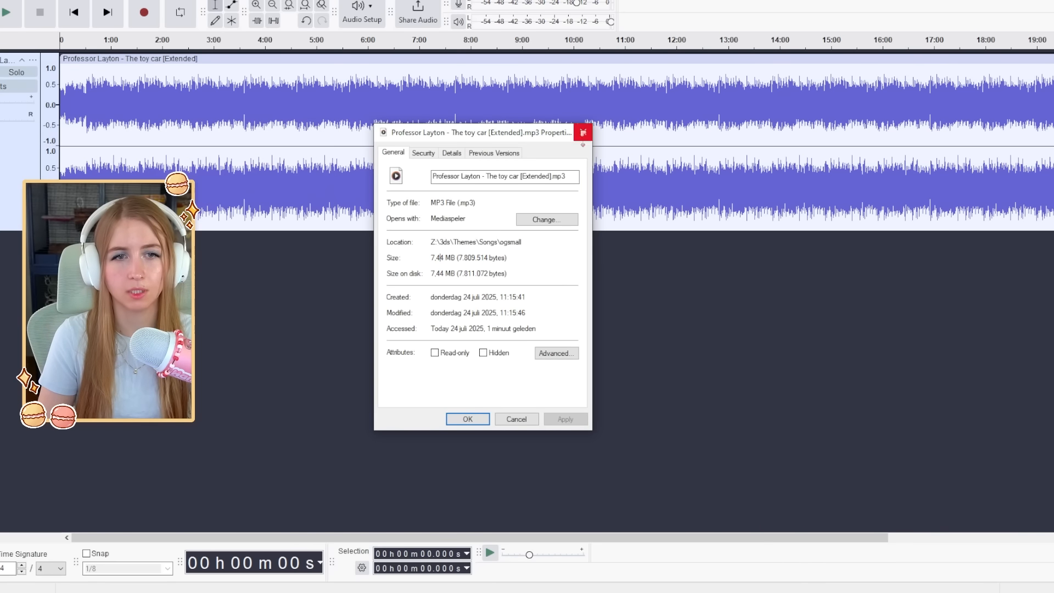
left_click(583, 132)
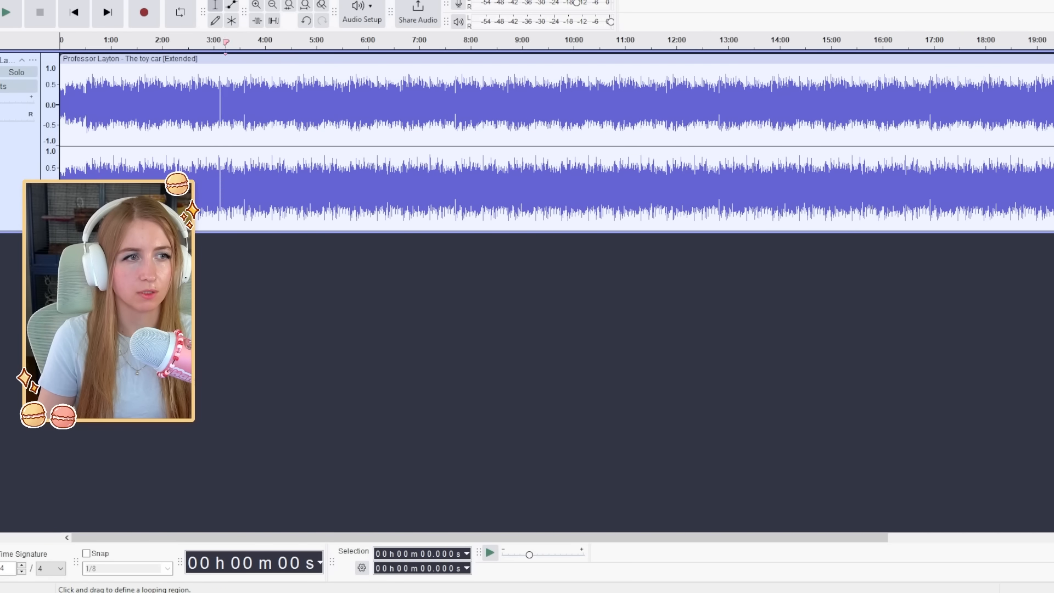
left_click(237, 49)
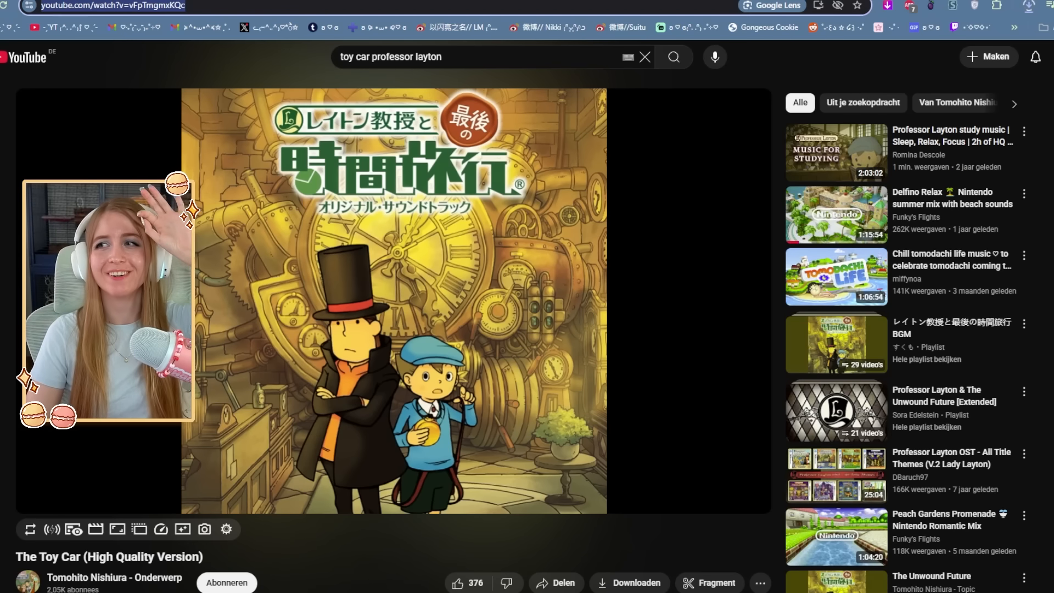
Load "The Toy Car (High Quality Version)" into Audacity in place of the extended track and export it as an 8000 Hz MP3 to the ogsmall folder
left_click(499, 195)
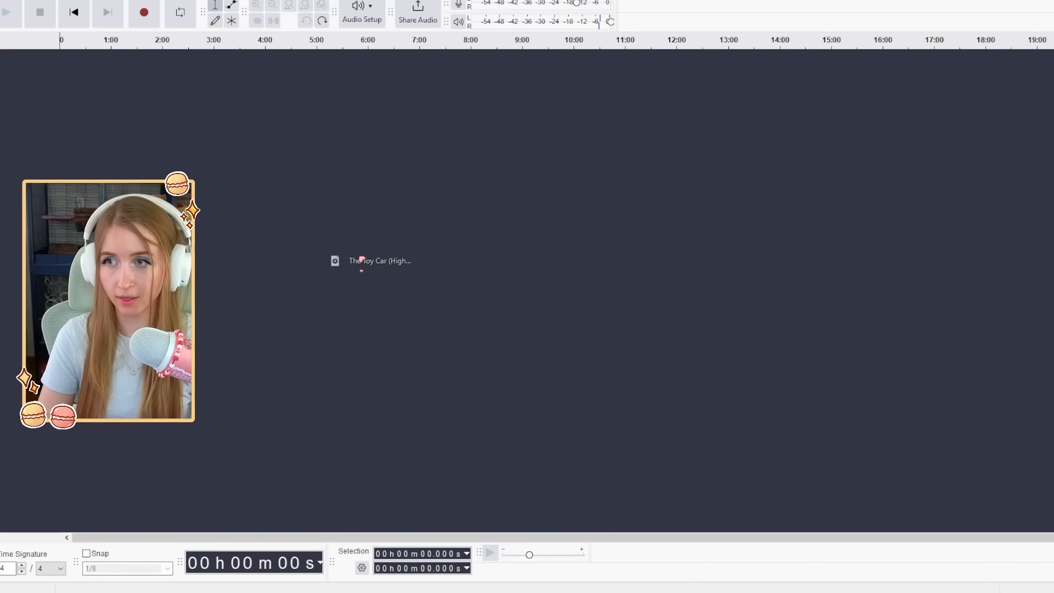
left_click_drag(361, 259, 362, 259)
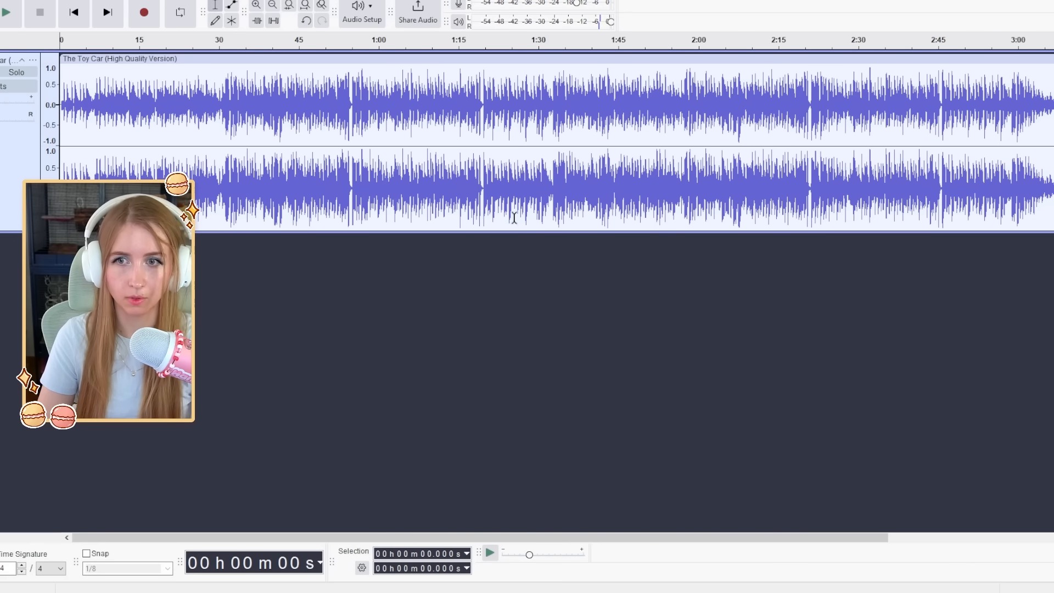
key("alt+f")
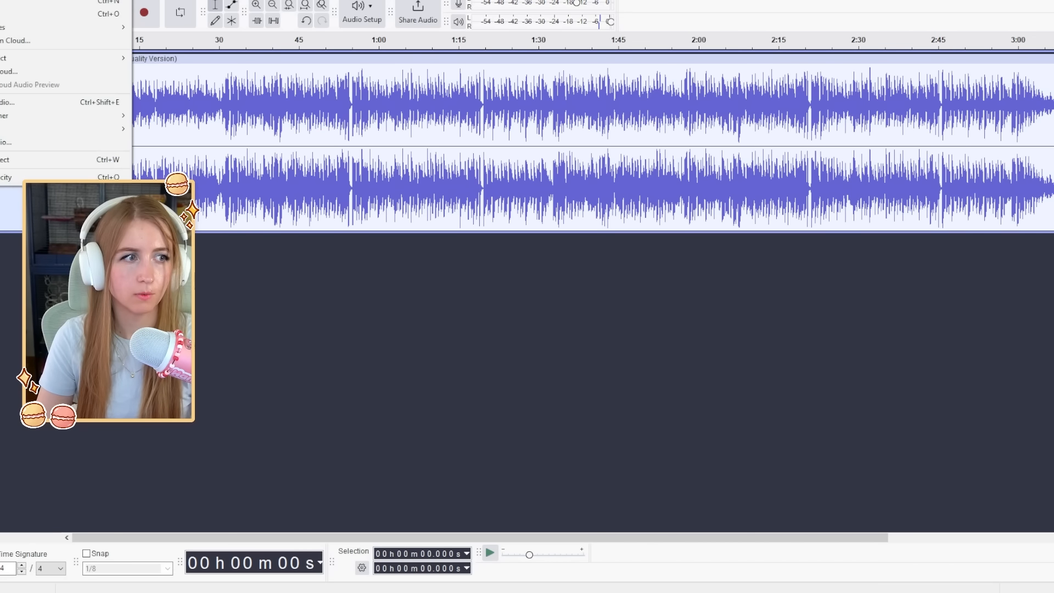
key("ctrl+shift+e")
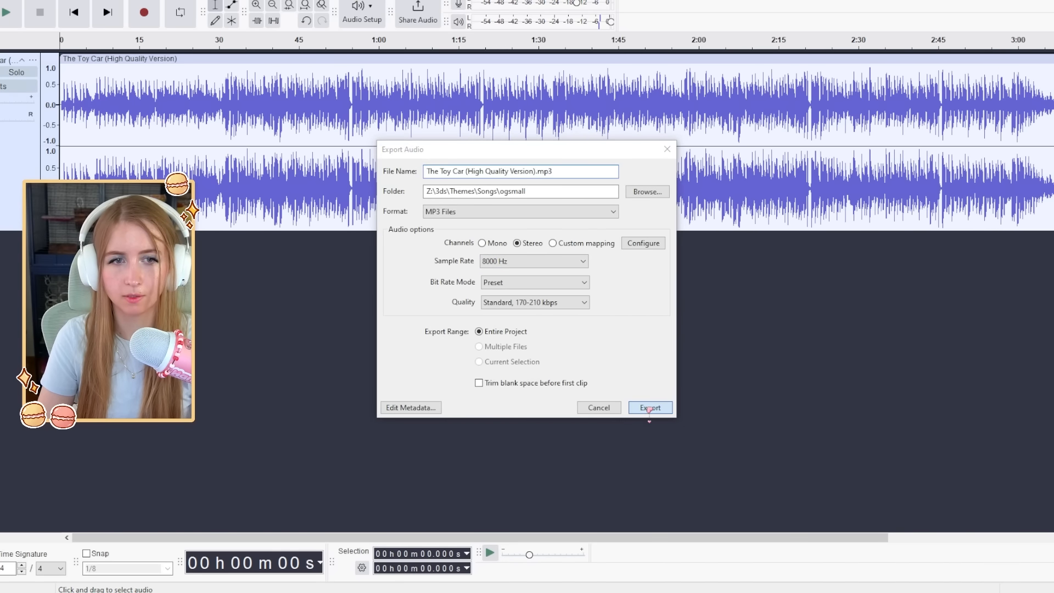
left_click(648, 408)
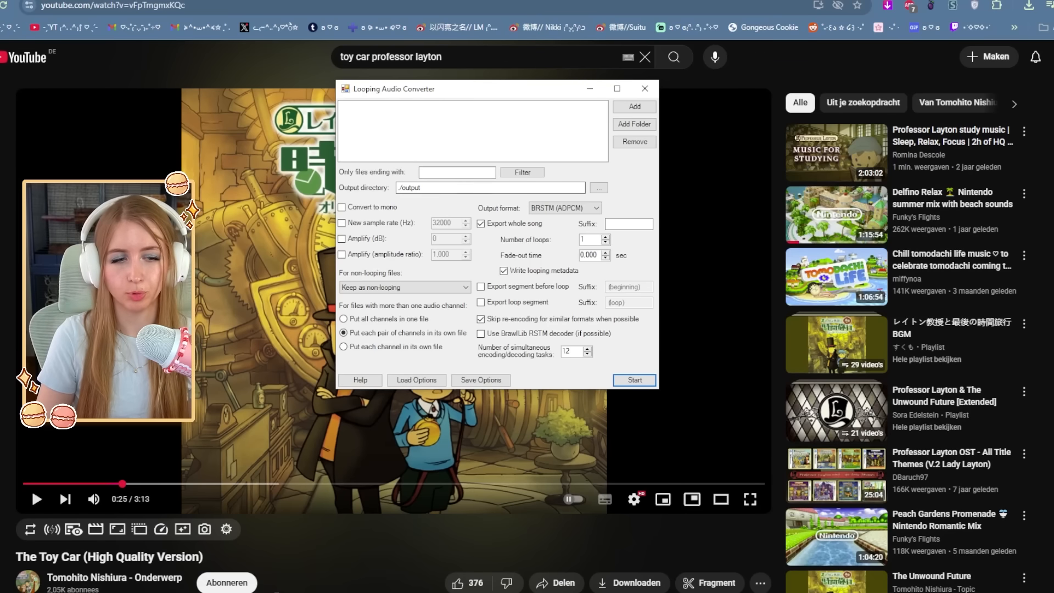
Add "The Toy Car (High Quality Version).mp3" from the ogsmall folder to the Looping Audio Converter file list
left_click(194, 592)
left_click(259, 566)
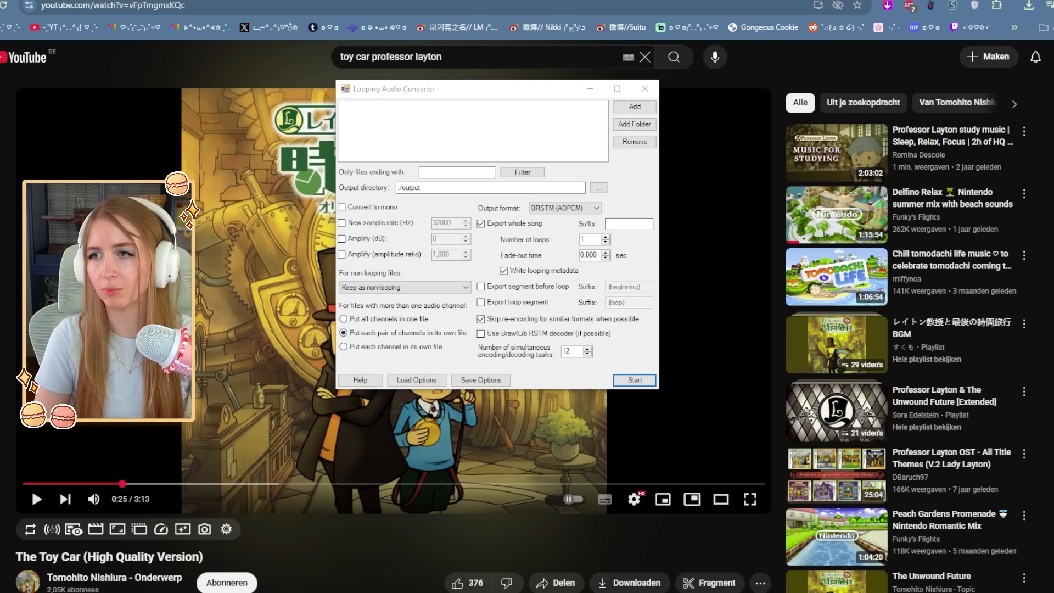
left_click_drag(559, 125, 522, 133)
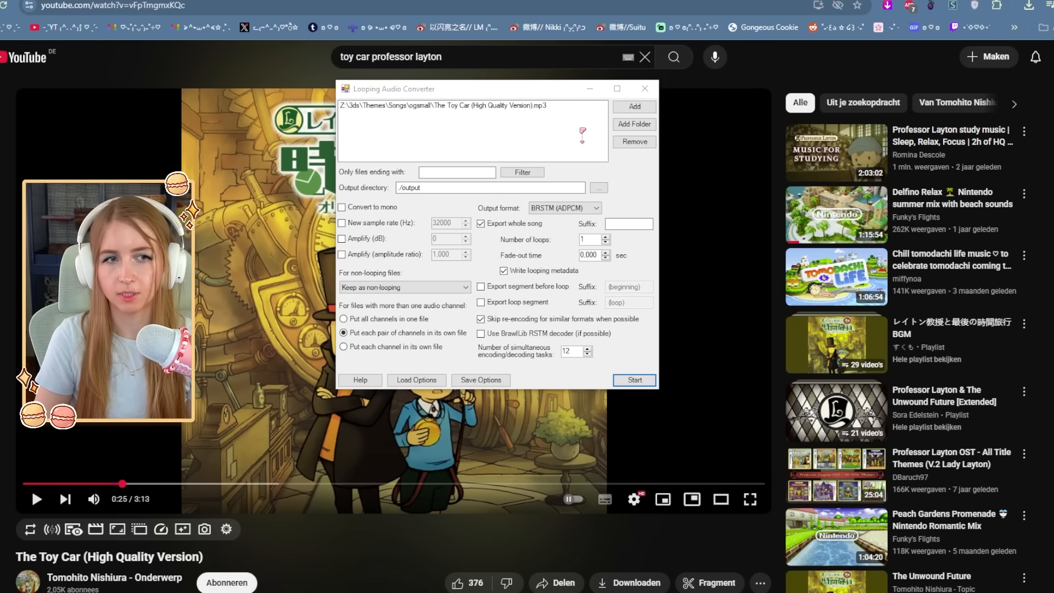
Convert the song to BCSTM (ADPCM), exporting the loop segment instead of the whole song
left_click(564, 208)
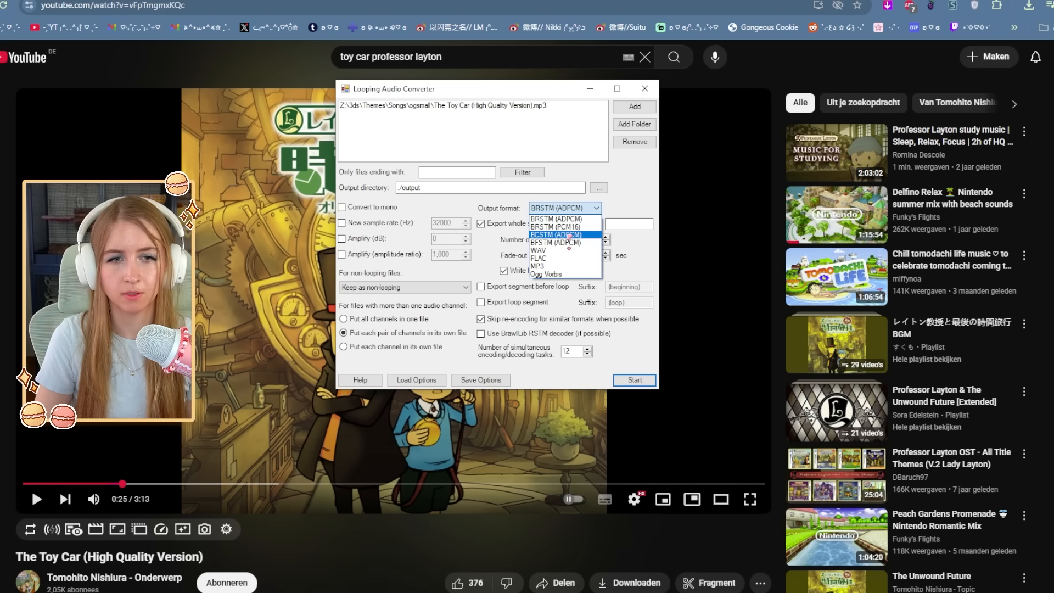
left_click(561, 235)
left_click(502, 302)
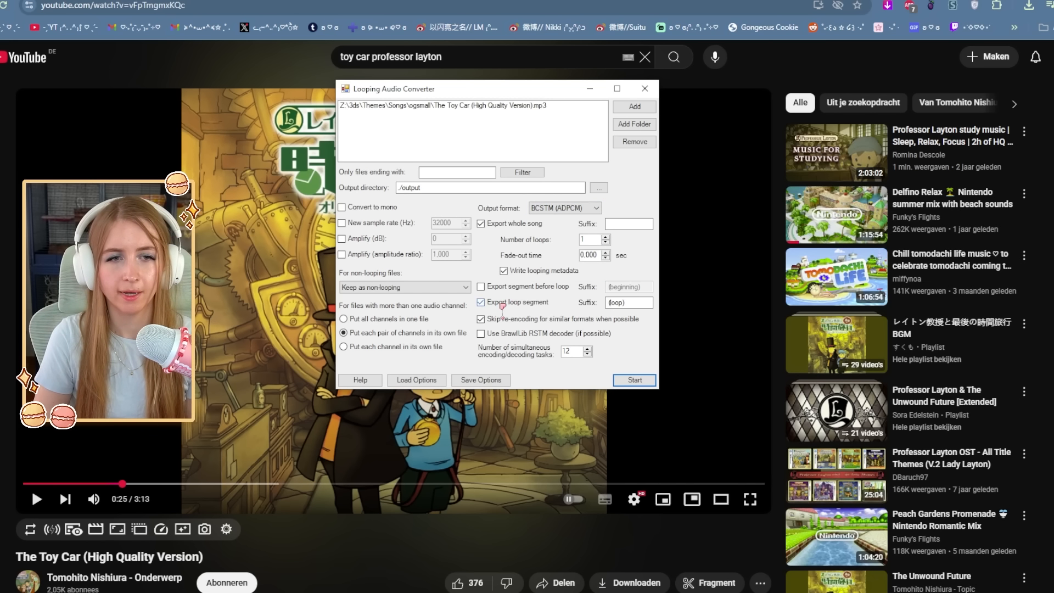
left_click(482, 224)
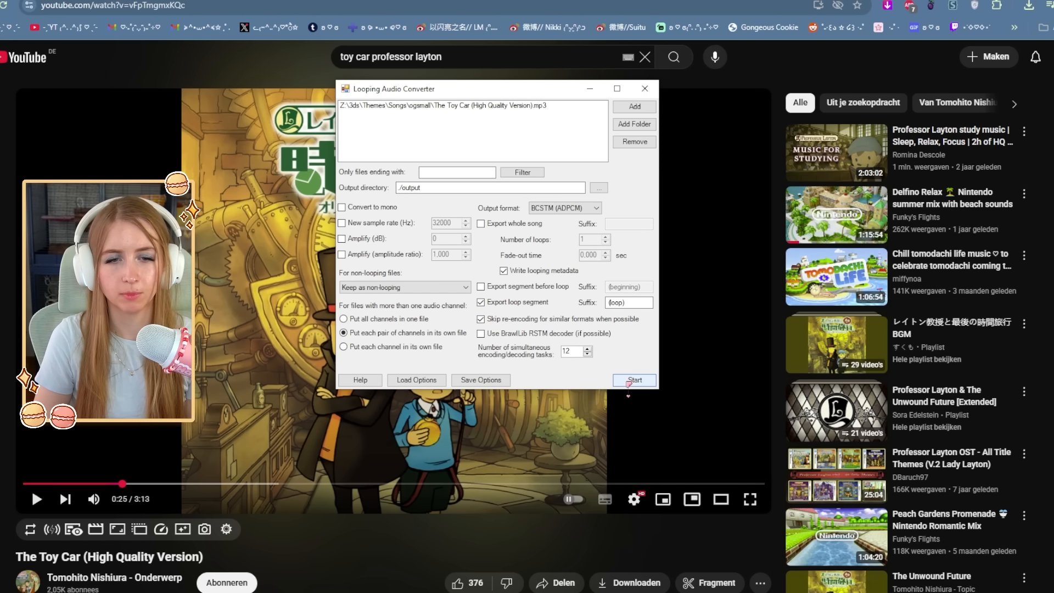
left_click(635, 380)
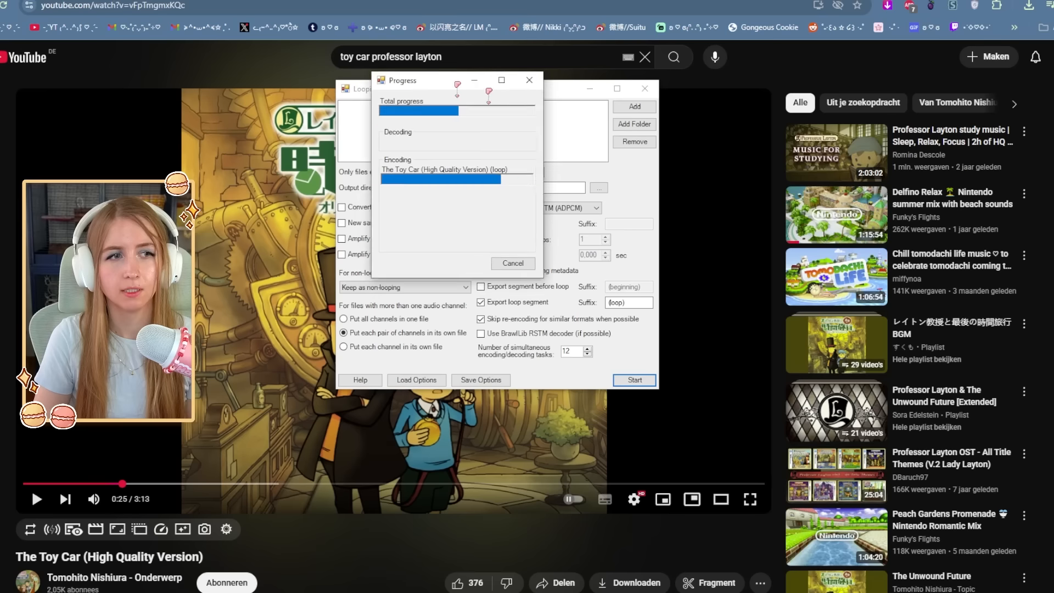
left_click(537, 323)
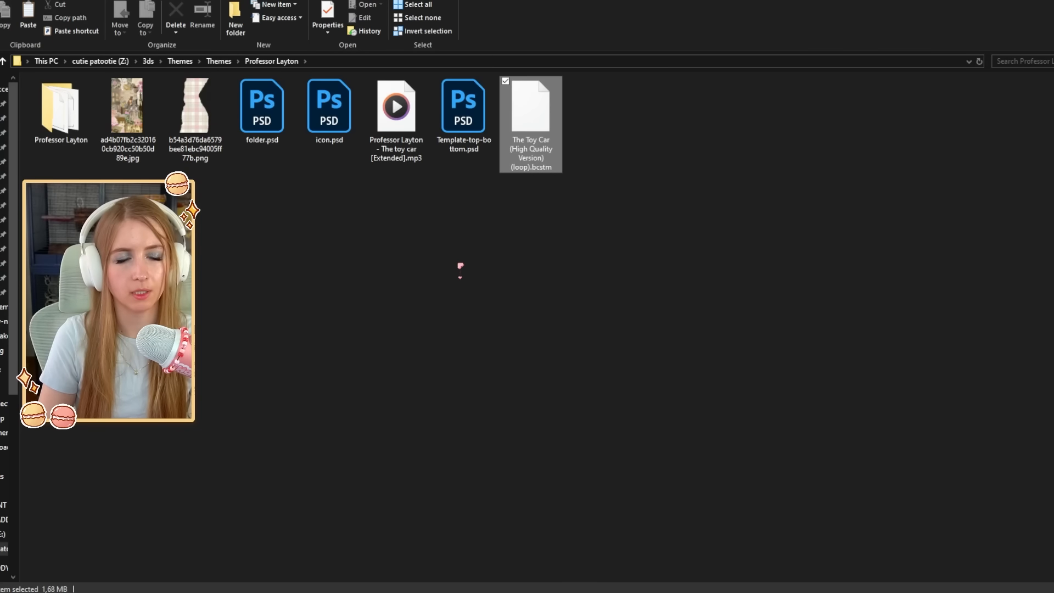
Paste the converted BCSTM loop into the inner Professor Layton folder, rename it with a name starting with "b", and return to the parent folder
double_click(60, 110)
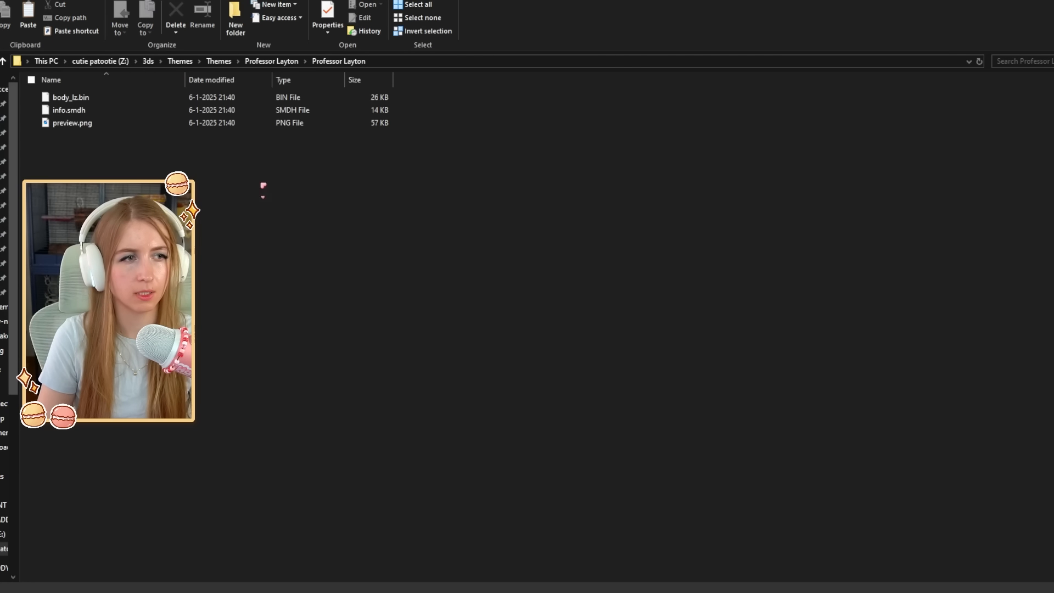
key("ctrl+v")
key("F2")
type("b")
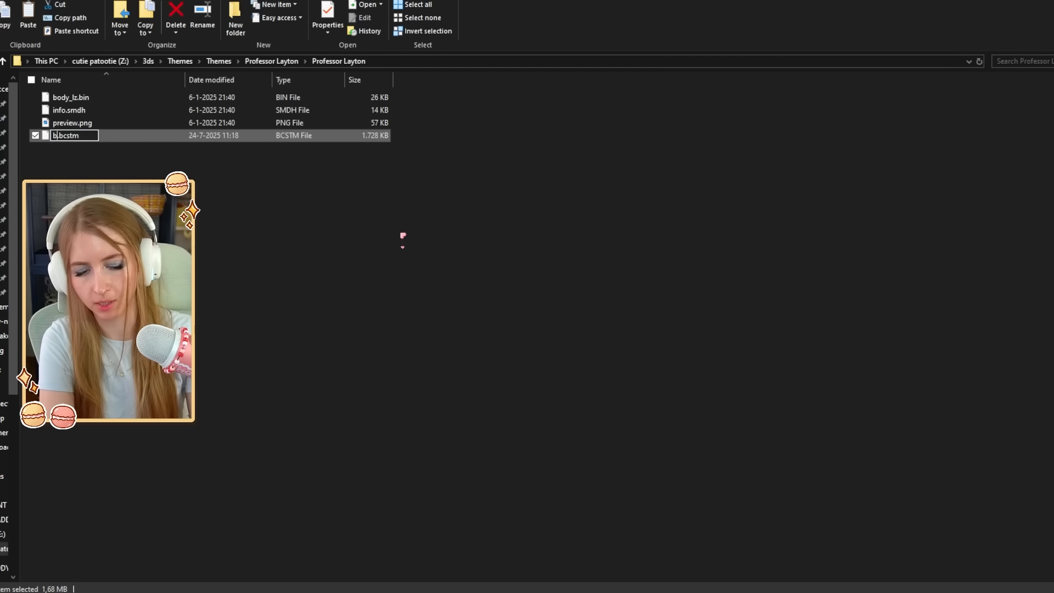
key("Return")
key("alt+Up")
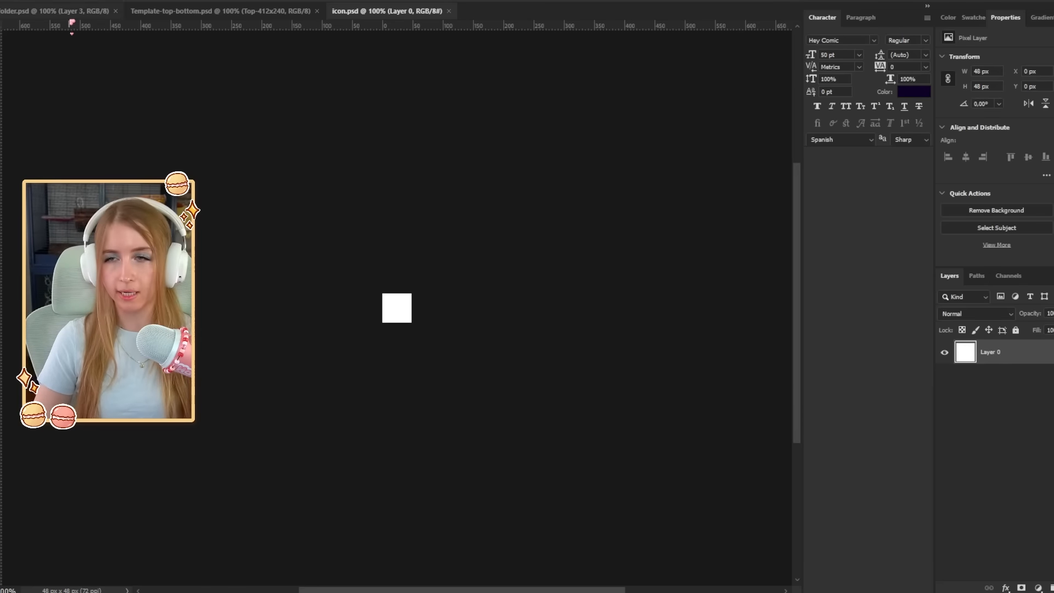
In Photoshop, make Template-top-bottom.psd the first open document and place the collage JPG from the theme folder on its Top-412x240 artboard
left_click(70, 19)
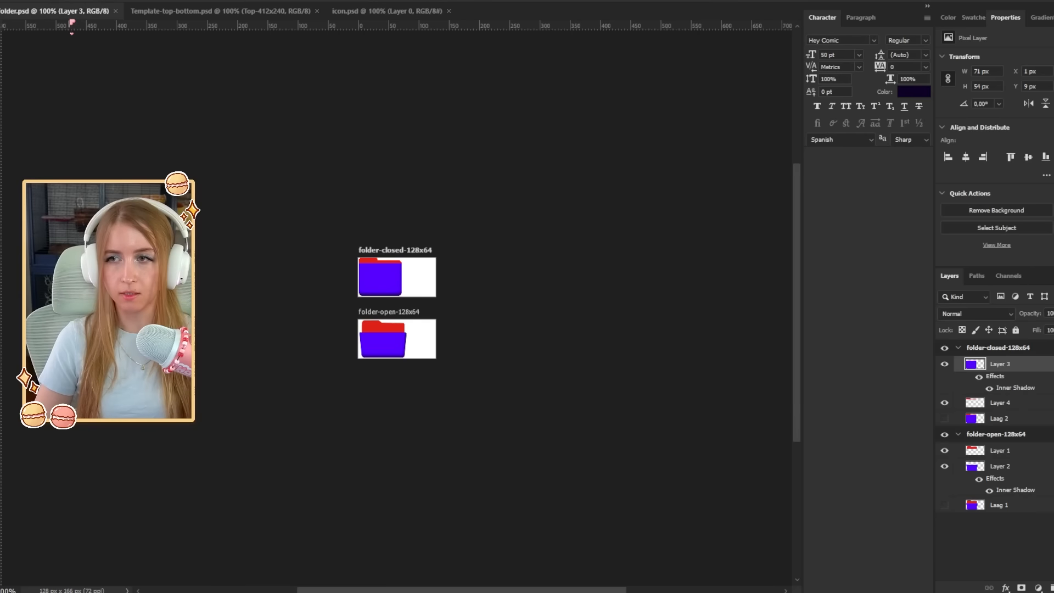
left_click_drag(185, 11, 110, 18)
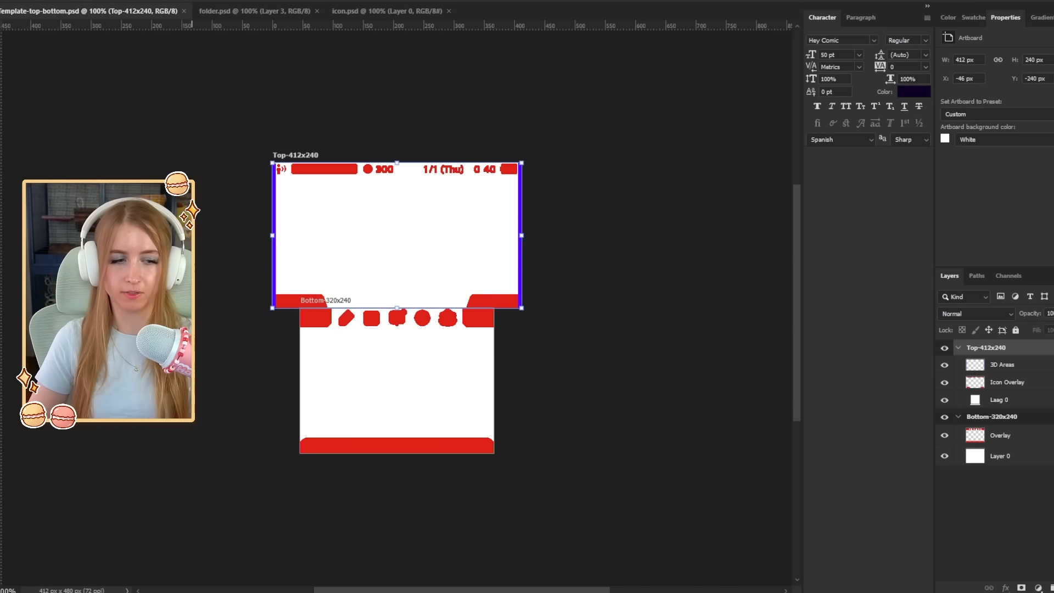
left_click(188, 584)
left_click(128, 117)
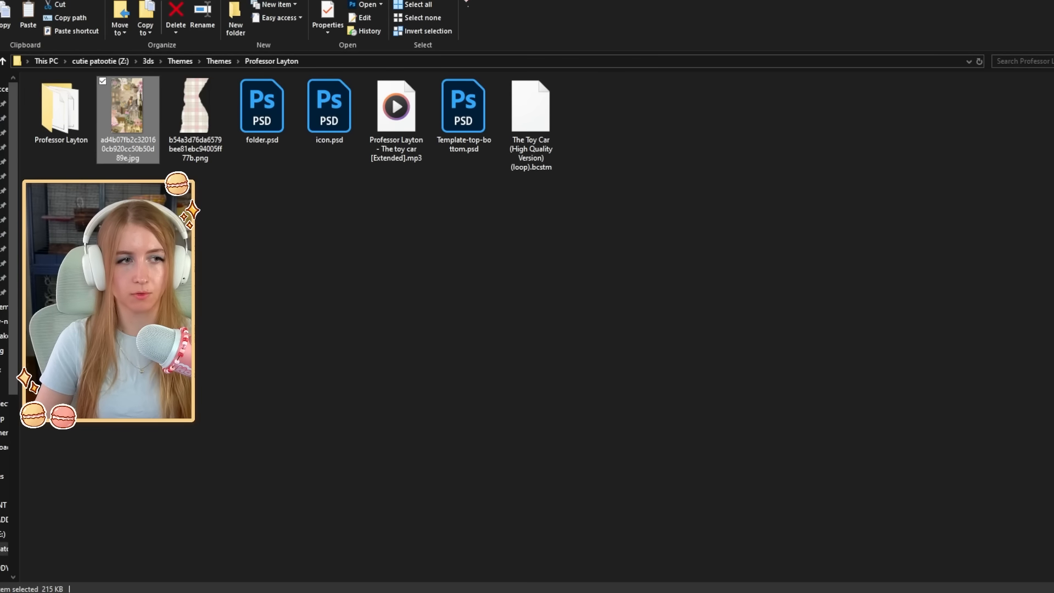
left_click_drag(128, 118, 341, 287)
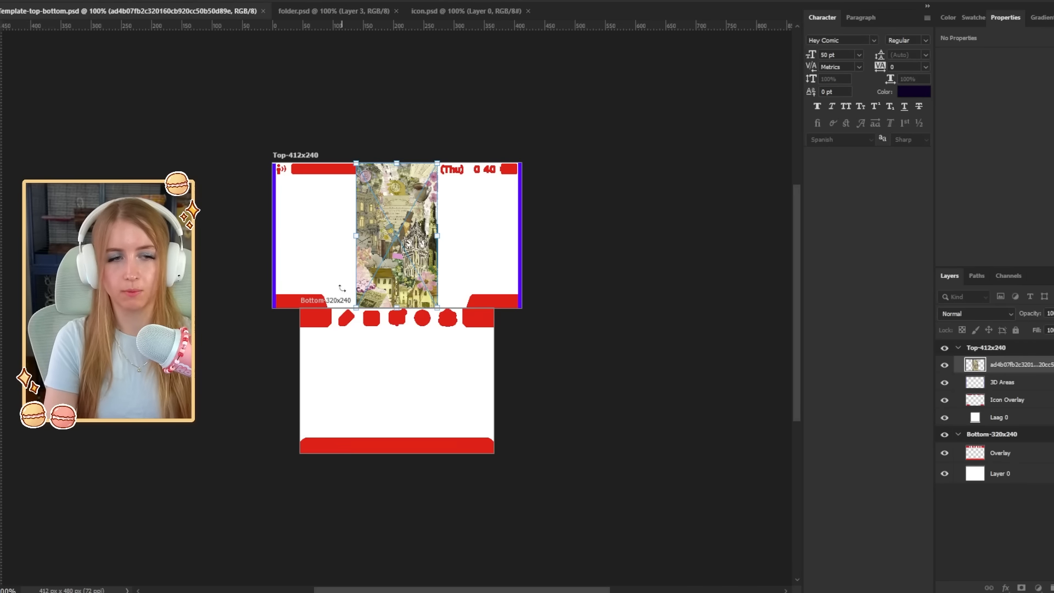
Scale the collage to 412 px wide, align its upper edge with the Top-412x240 artboard, and duplicate it onto the Bottom-320x240 artboard
left_click_drag(437, 236, 522, 319)
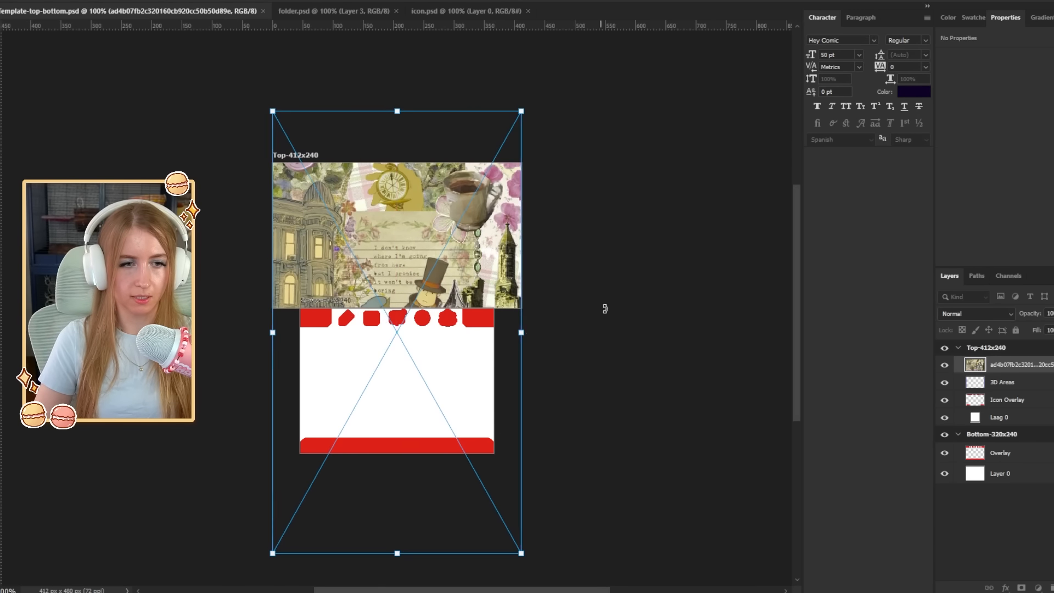
left_click_drag(607, 306, 587, 234)
mouse_move(451, 321)
left_mouse_down()
mouse_move(461, 270)
mouse_move(443, 241)
mouse_move(455, 276)
mouse_move(449, 321)
left_mouse_up()
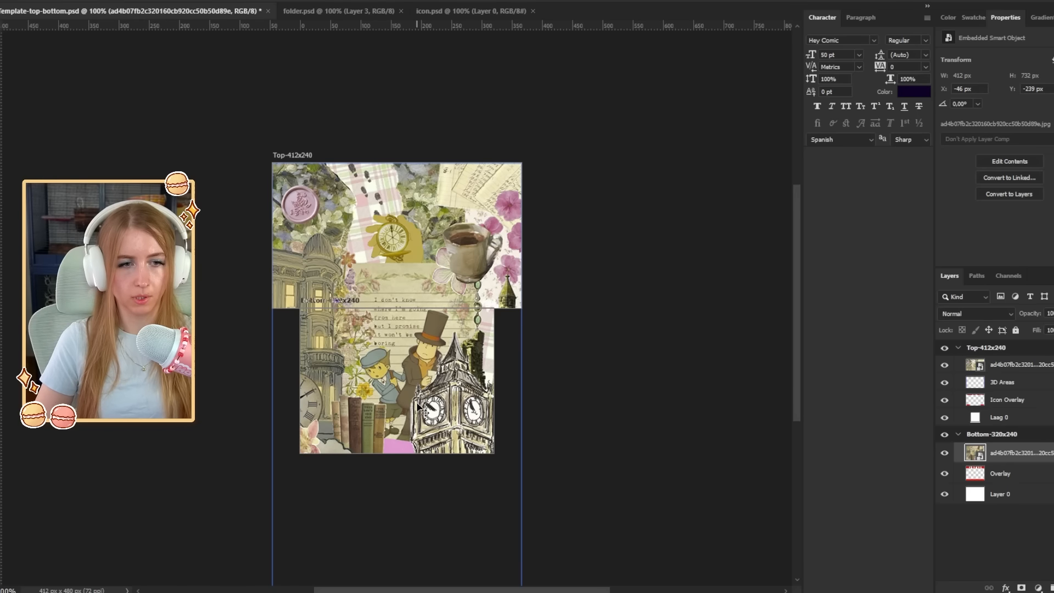
key("ctrl+t")
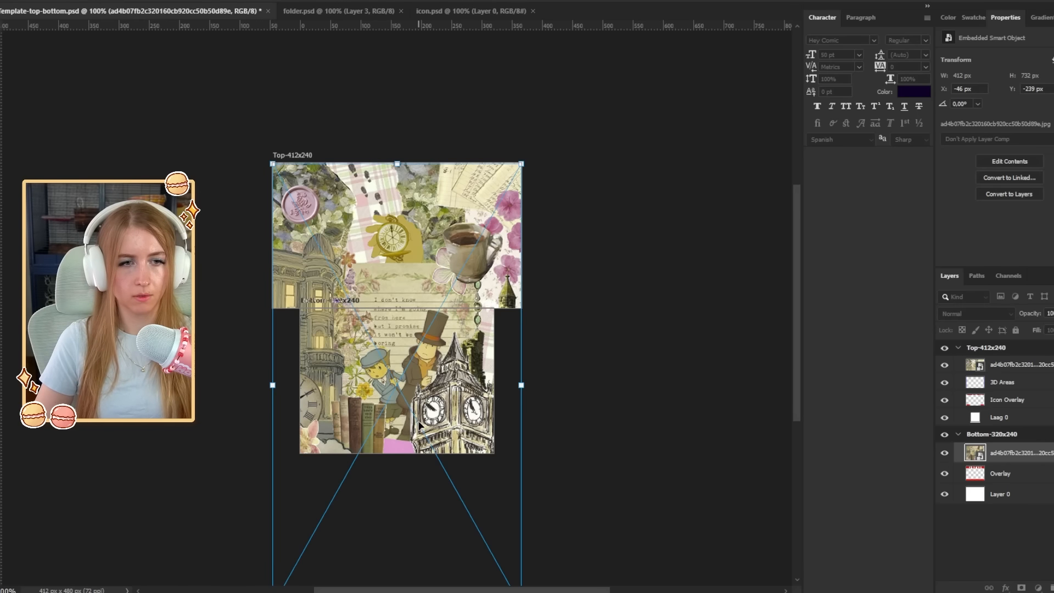
left_click_drag(417, 428, 448, 308)
key("ctrl+z")
Move the collage layers of both artboards up together so the two characters fall on Top-412x240 and the clock tower spans both screens
left_click(1022, 369, "shift")
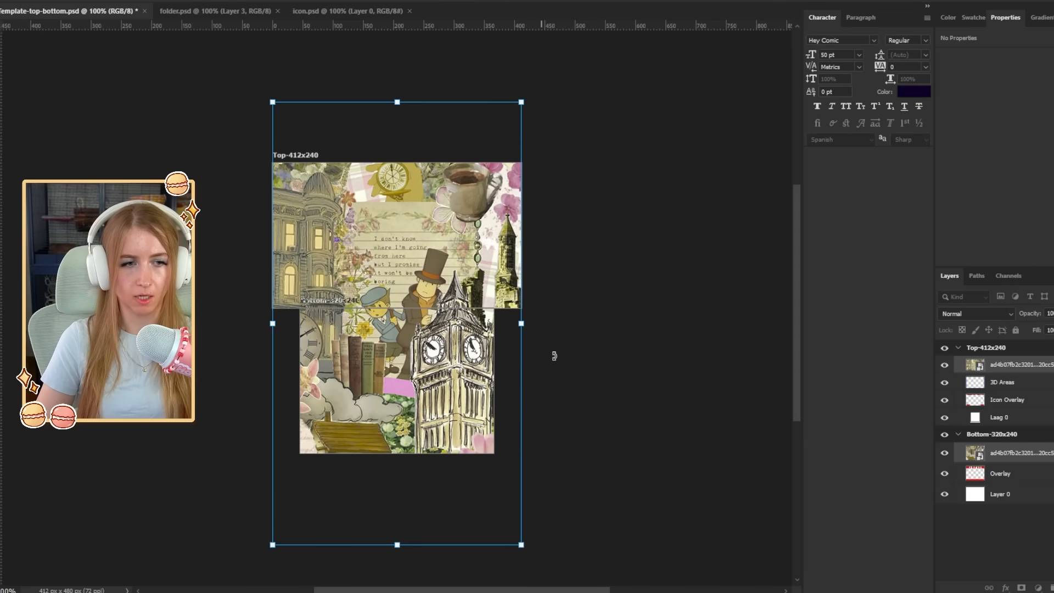
left_click_drag(485, 373, 483, 314)
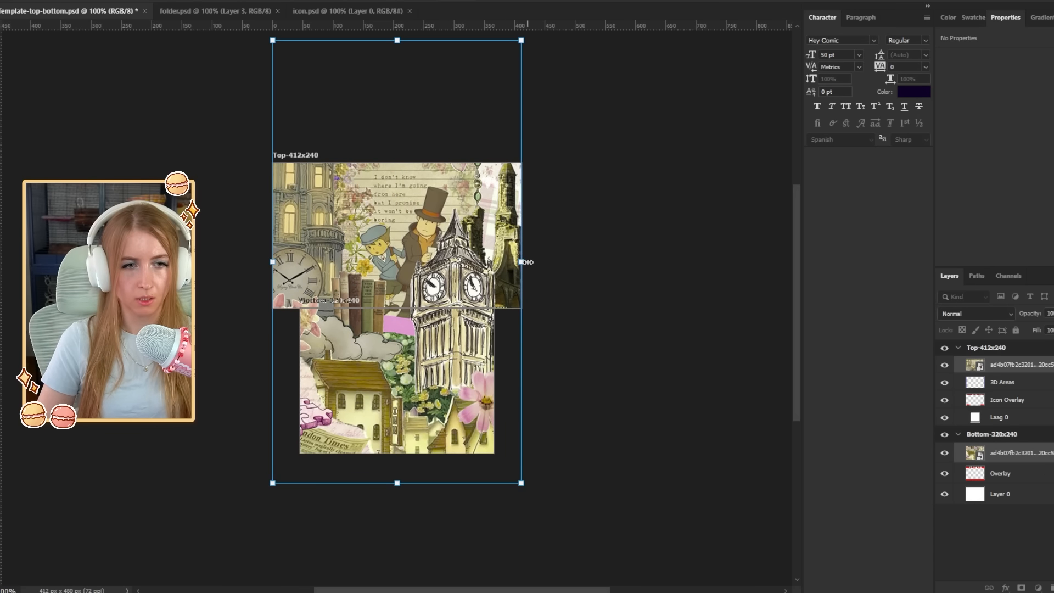
left_click_drag(527, 261, 563, 222)
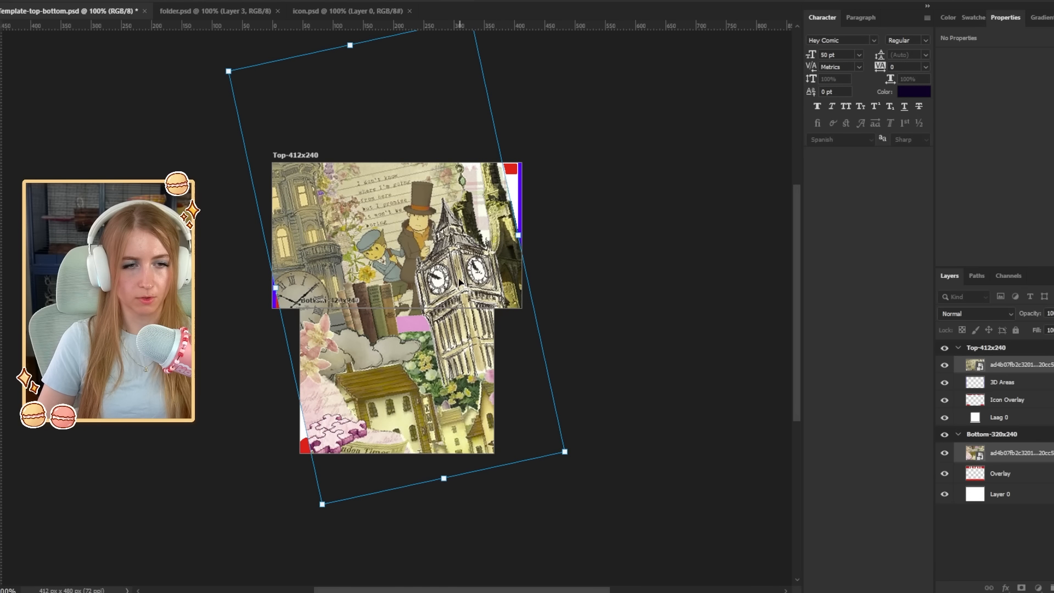
key("Escape")
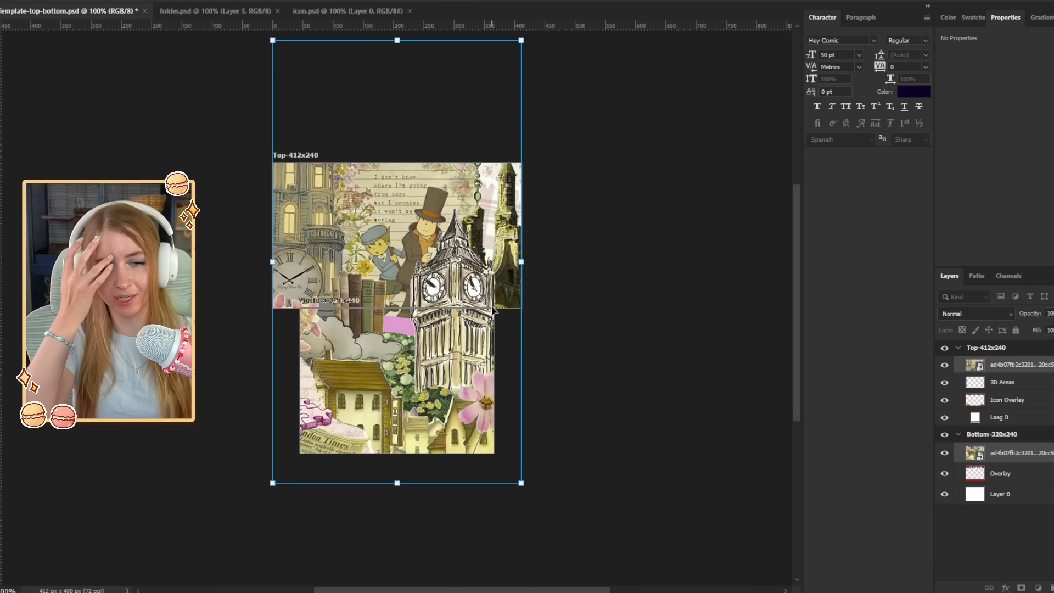
left_click_drag(477, 301, 454, 306)
key("Return")
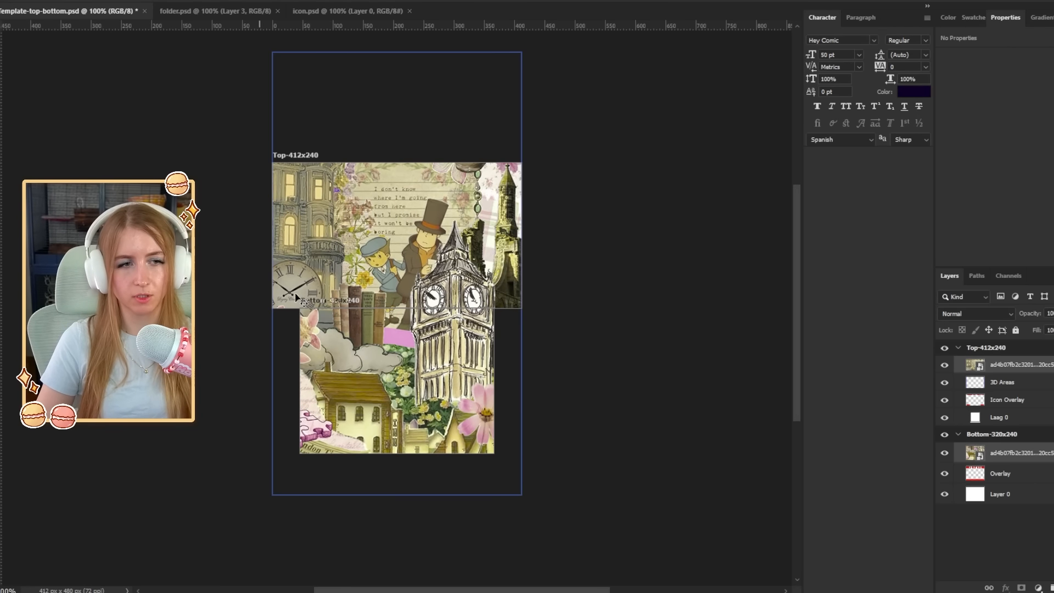
Switch to the browser, copy the pink pressed-flowers cut-out from the Pinterest pin, and paste it into the Photoshop template's Top-412x240 artboard
mouse_move(344, 591)
left_click(305, 560)
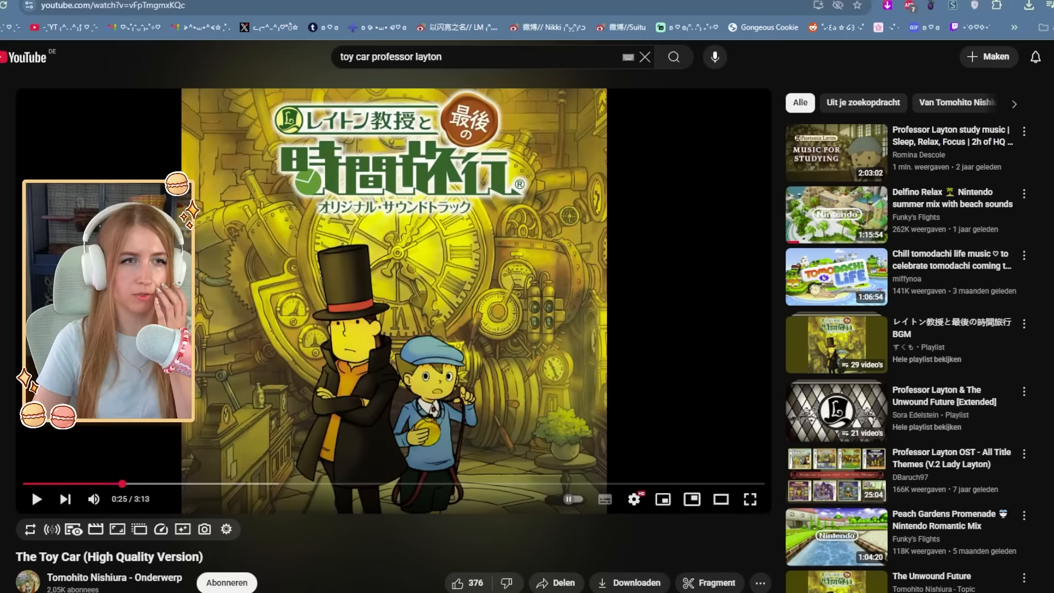
left_click(275, 1)
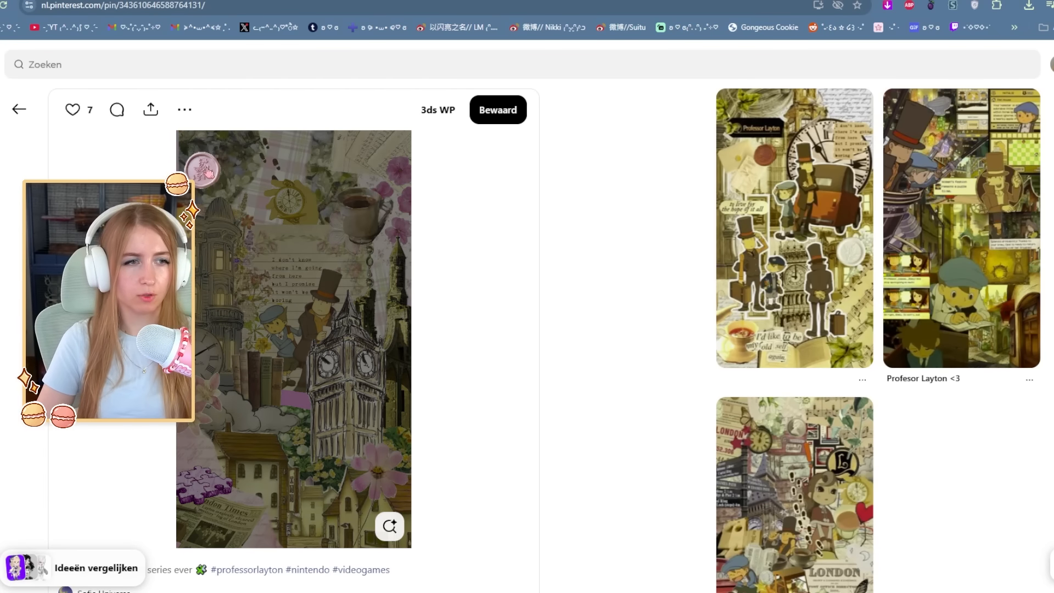
left_click(405, 188)
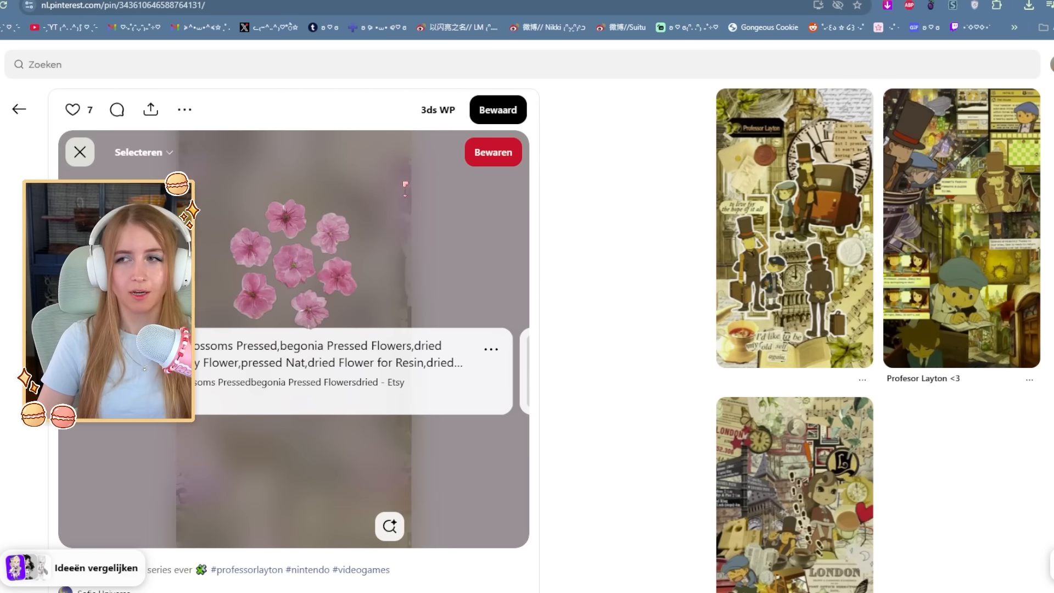
right_click(290, 278)
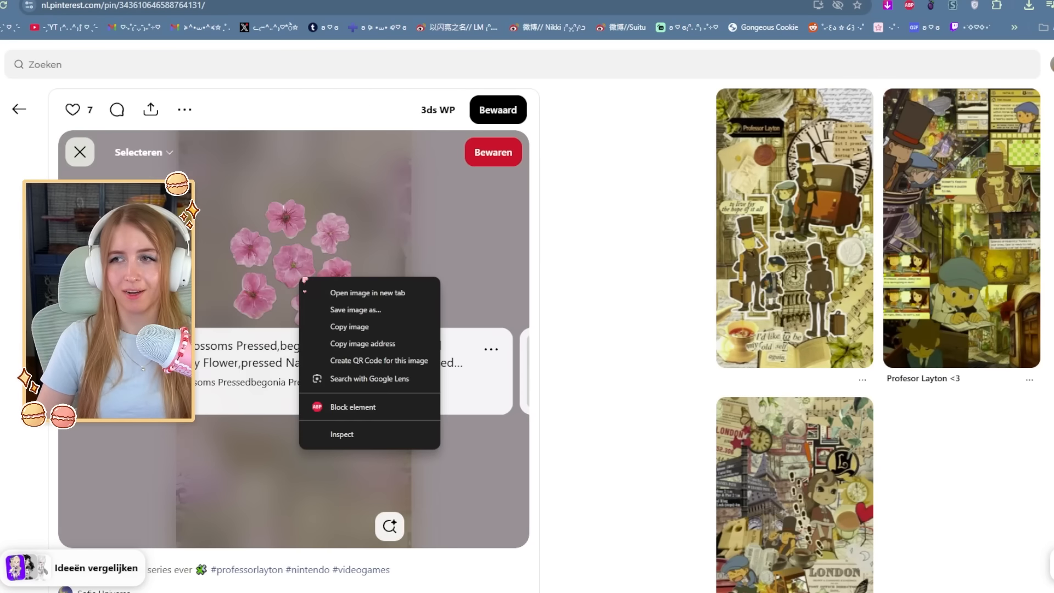
left_click(388, 329)
key("alt+Tab")
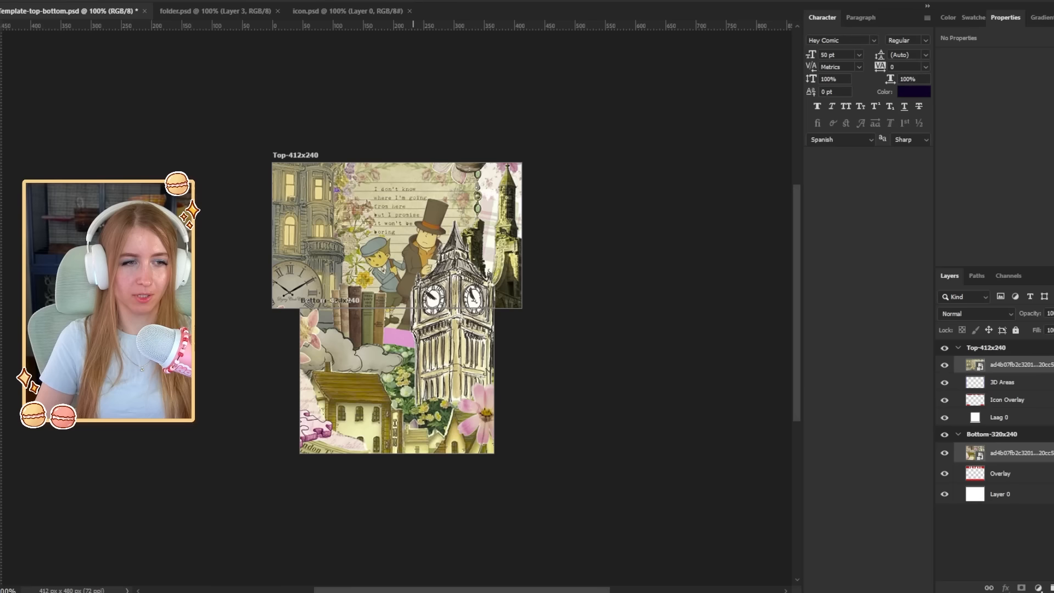
key("ctrl+v")
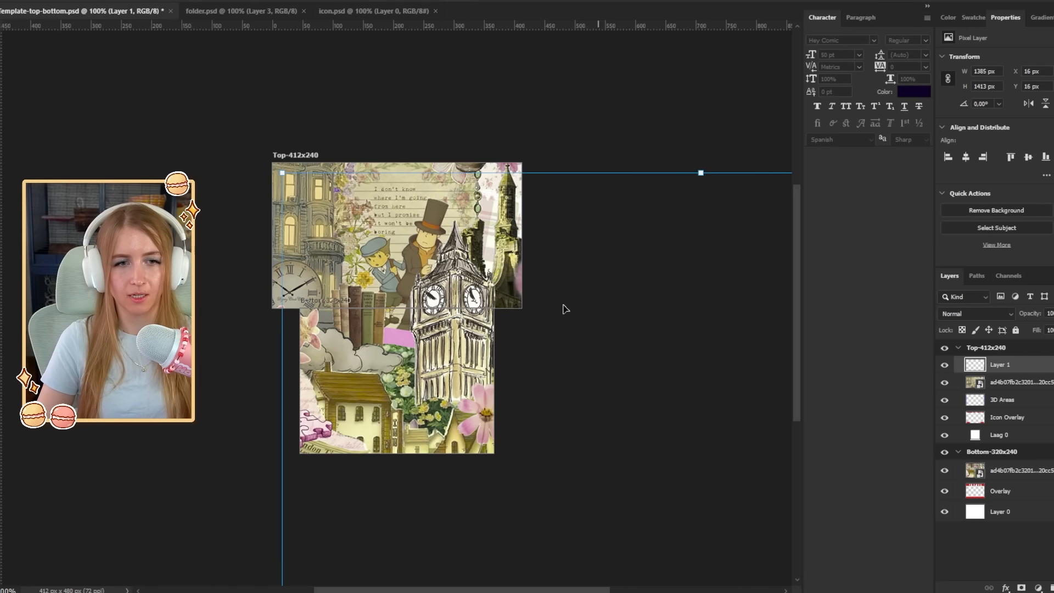
Scale the pasted pink flowers to about 209 × 214 px and place them over the upper-left corner of the Top-412x240 artboard
left_click_drag(289, 97, 277, 488)
left_click_drag(307, 509, 320, 62)
left_click_drag(530, 272, 220, 281)
left_click_drag(181, 274, 308, 182)
left_click_drag(345, 257, 325, 236)
key("Return")
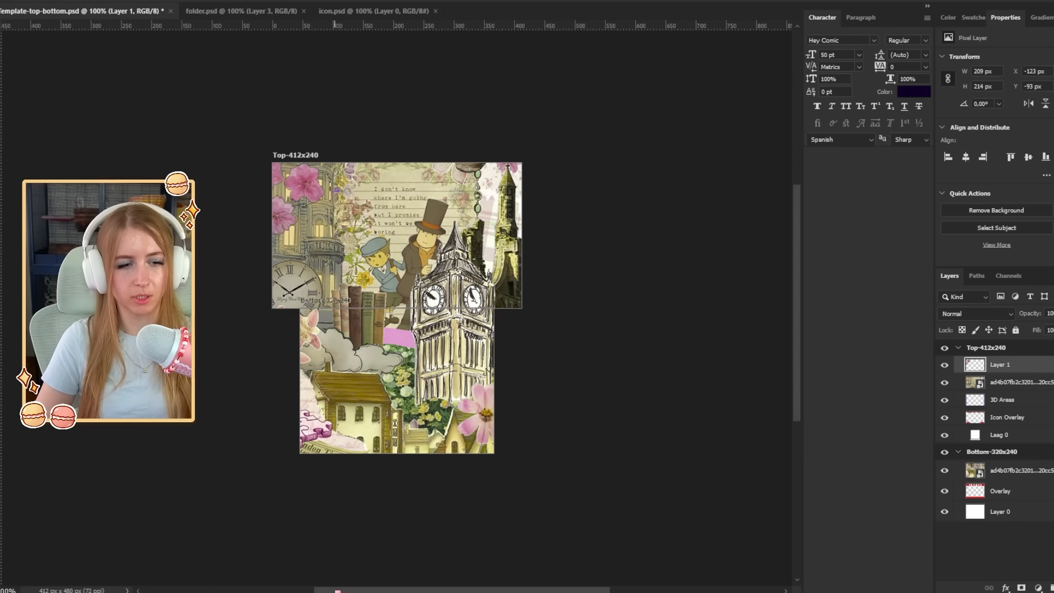
Copy the wax seal cut-out from the Pinterest pin and place it about 81 × 82 px at the upper edge of the Top-412x240 artboard
key("alt+Tab")
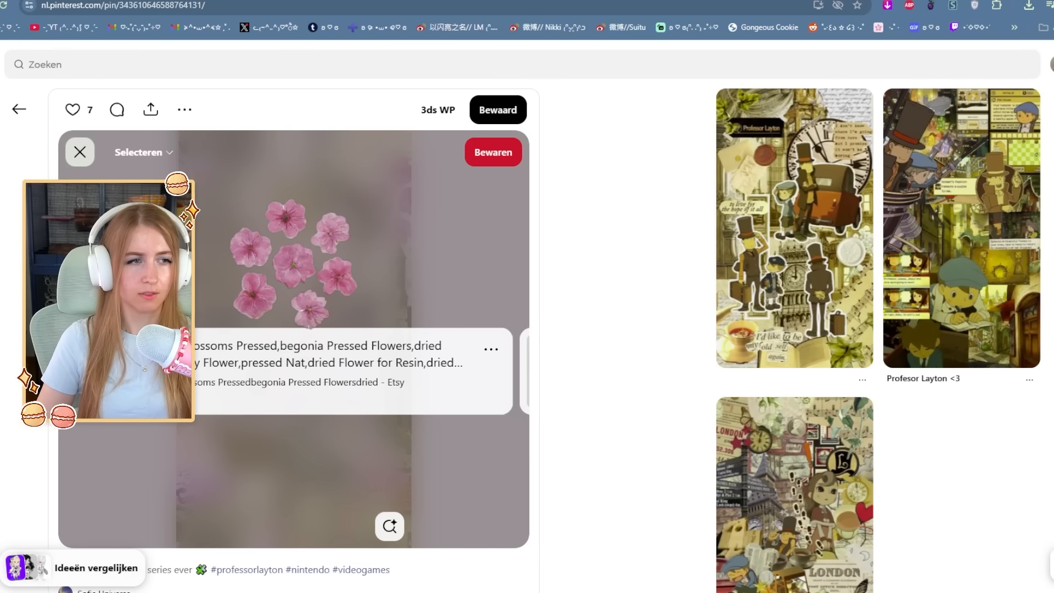
left_click(78, 151)
left_click(369, 247)
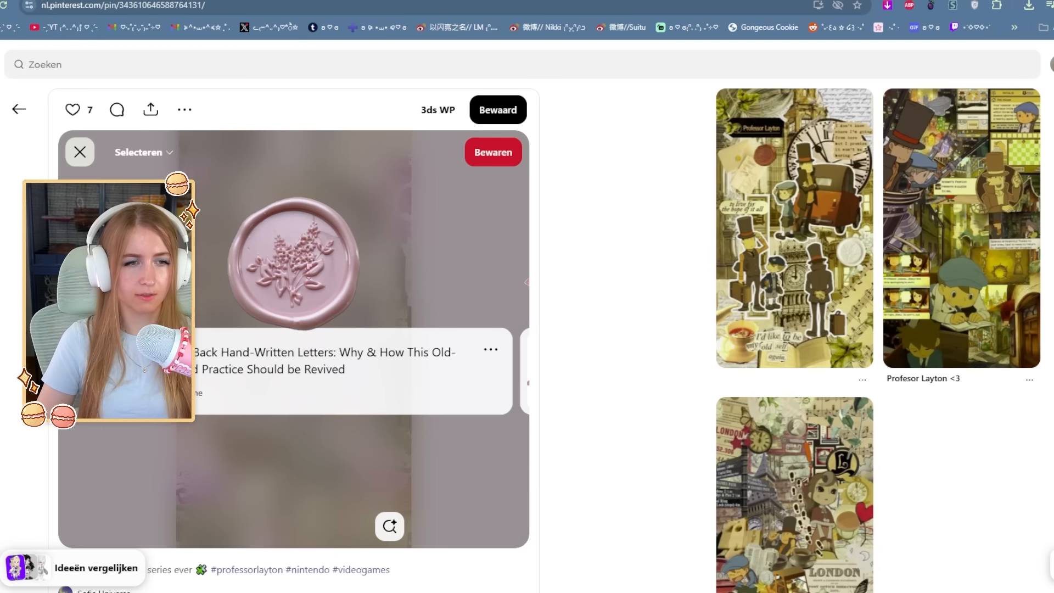
right_click(302, 261)
left_click(384, 311)
key("alt+Tab")
key("ctrl+v")
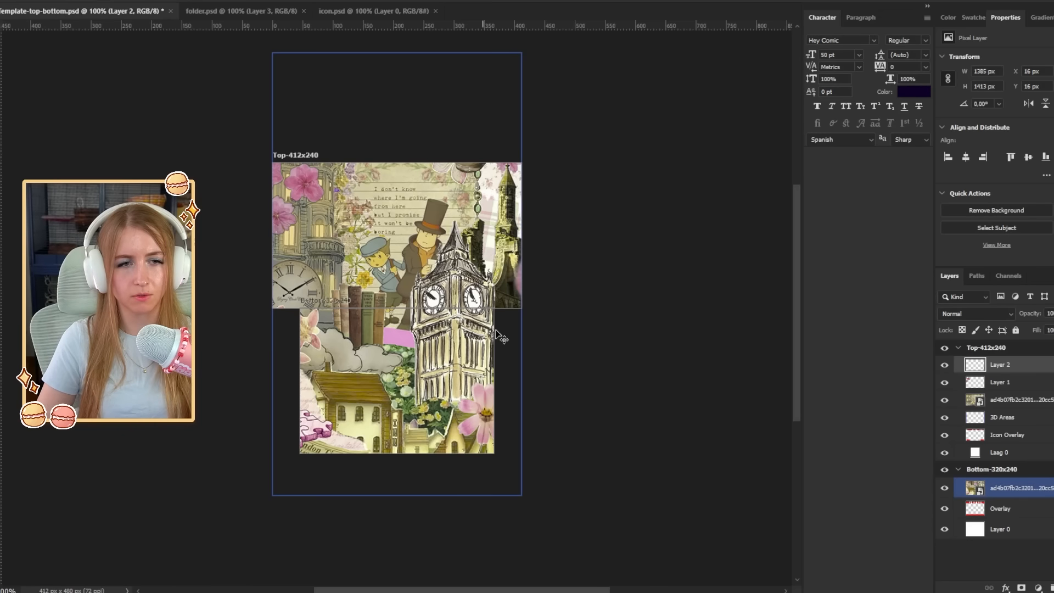
key("ctrl+t")
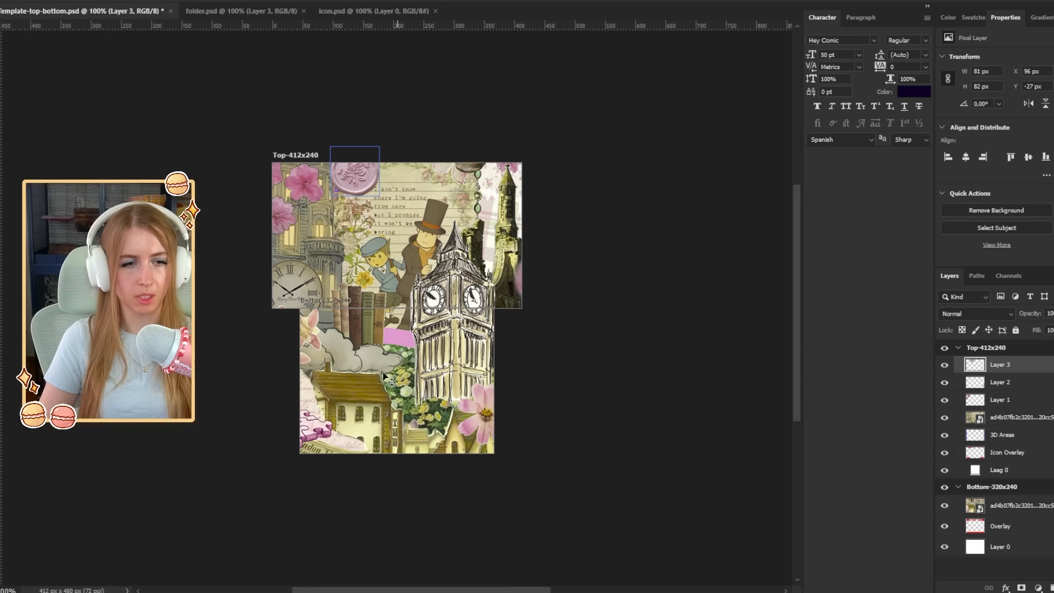
Copy the pin's single pink flower with stem and place it about 101 × 131 px at the lower edge of the Bottom-320x240 artboard
key("alt+Tab")
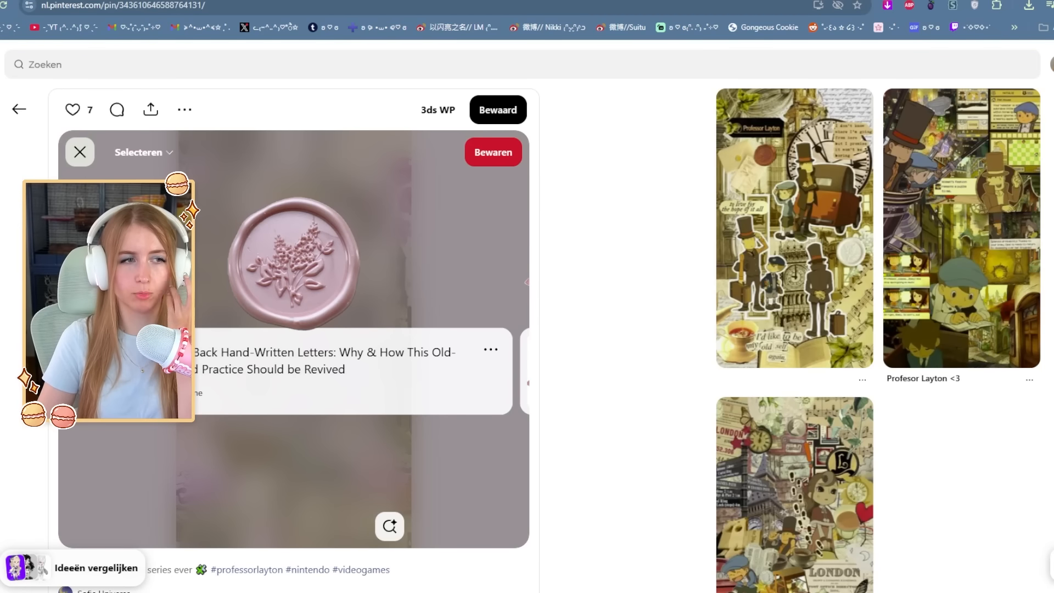
left_click(78, 151)
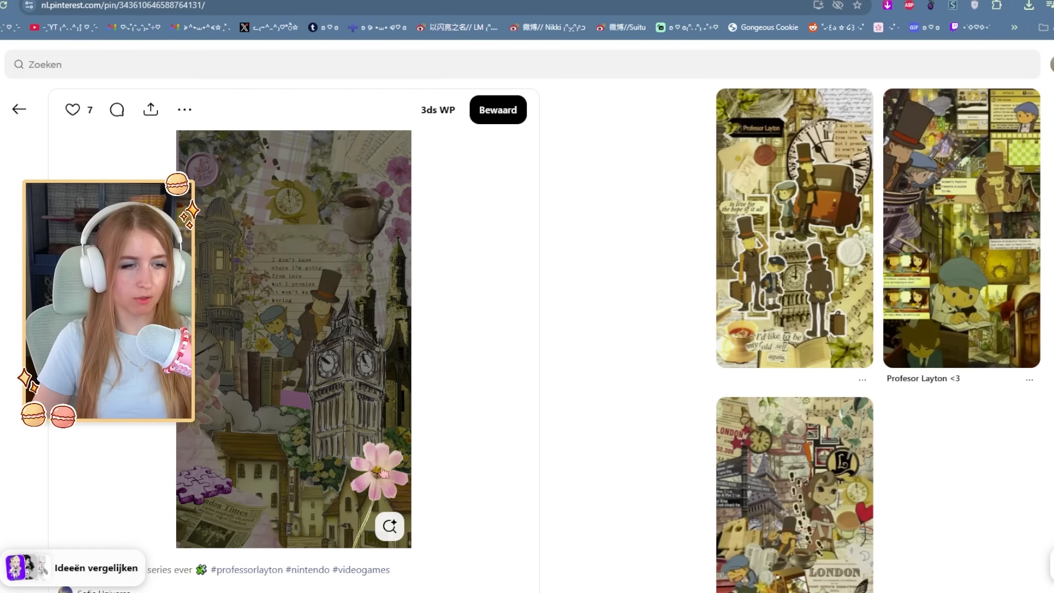
left_click(378, 471)
right_click(312, 231)
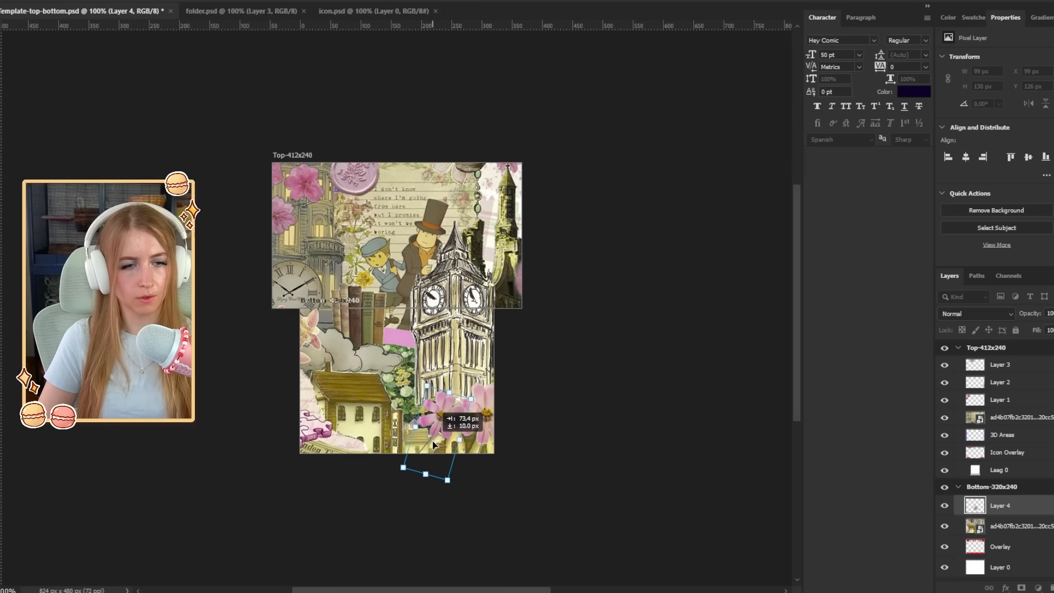
left_click_drag(433, 458, 393, 455)
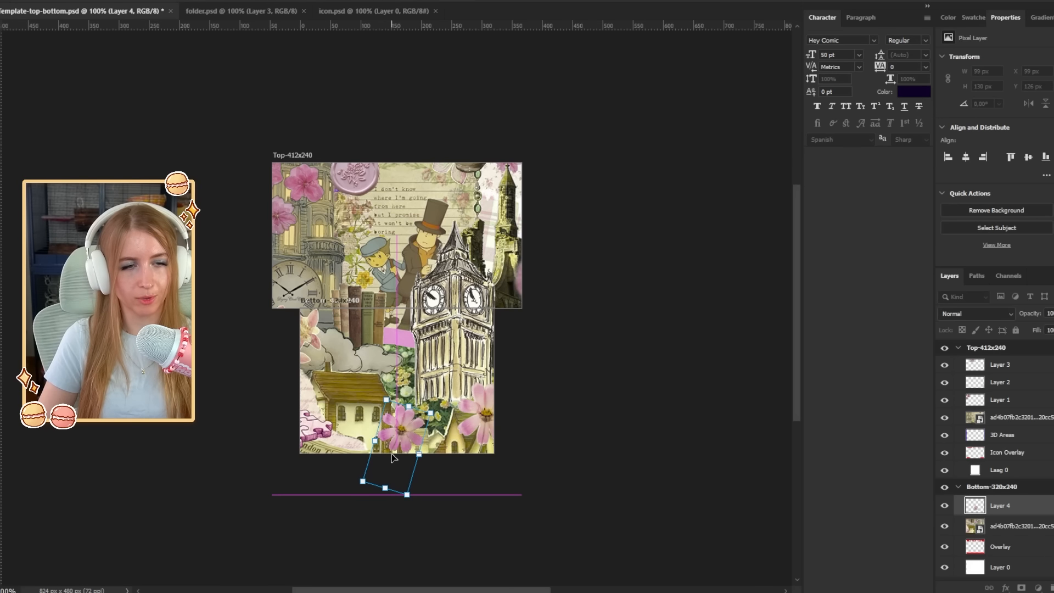
key("Return")
Save the template document and export its top and bottom artboards as PNG files
key("ctrl+s")
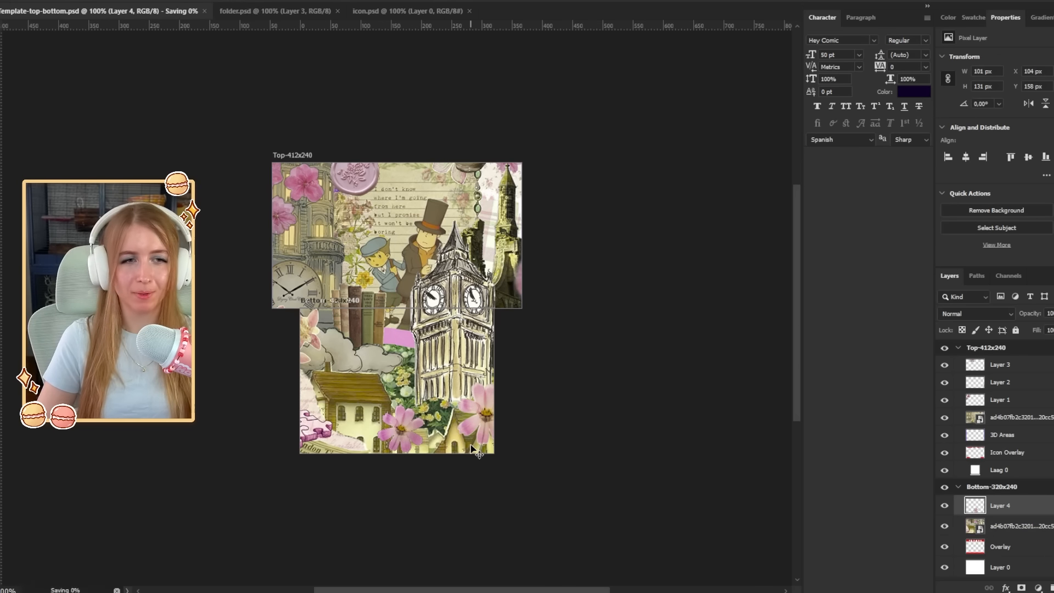
left_click(1, 0)
mouse_move(63, 184)
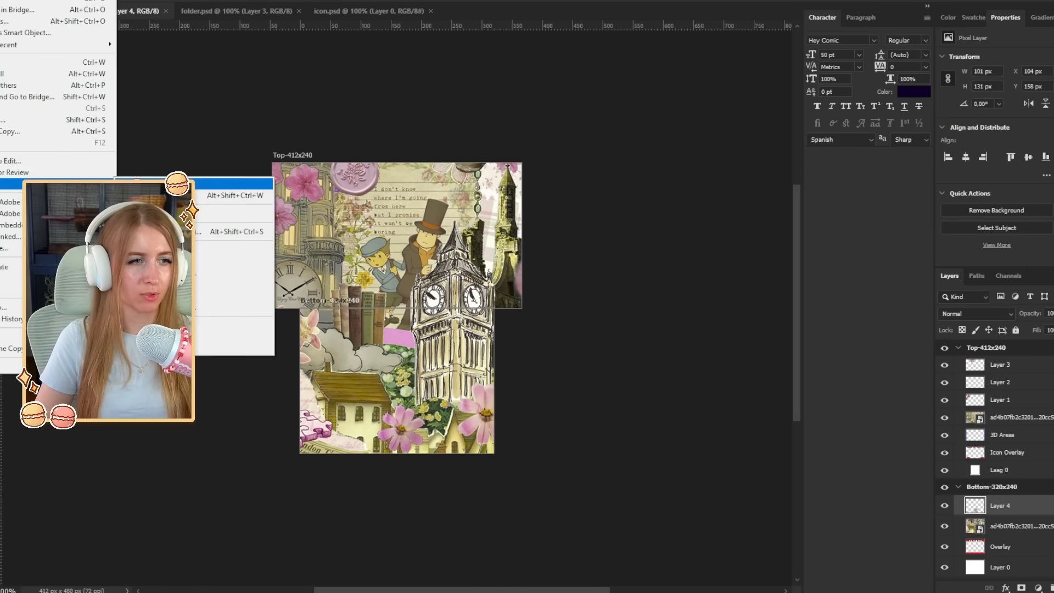
left_click(163, 183)
Sample pink from a flower in the template and fill the red back parts of the closed and open folders in folder.psd with it
left_click(246, 11)
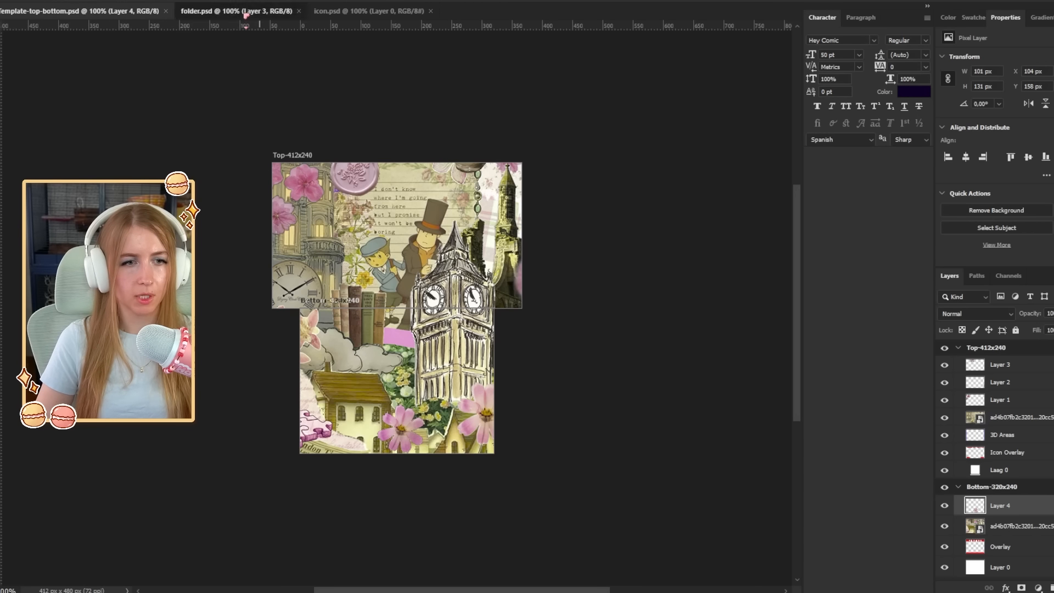
left_click(97, 12)
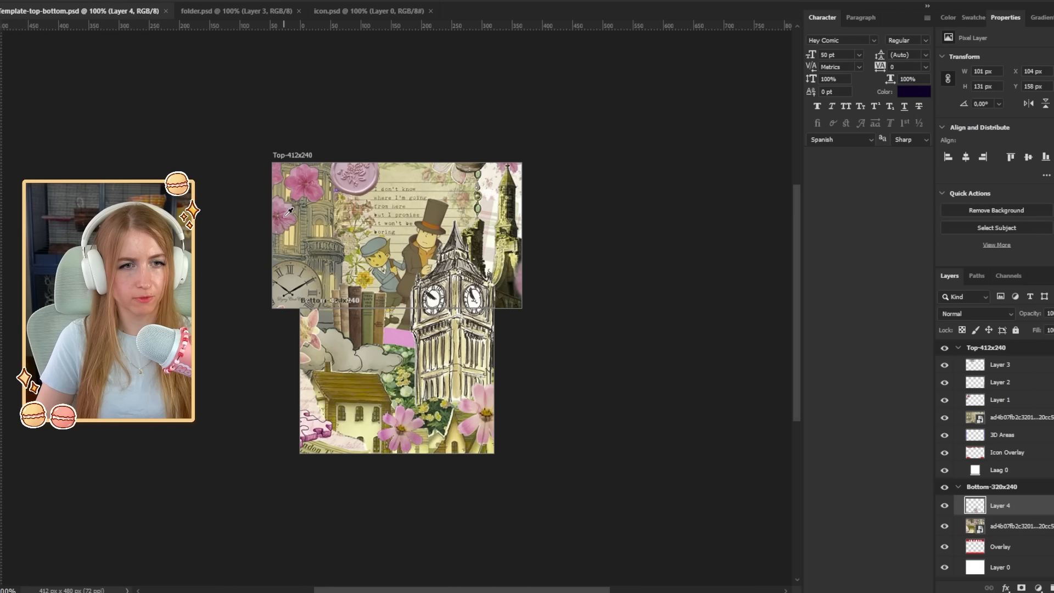
left_click(320, 187)
left_click(247, 12)
left_click(1030, 409)
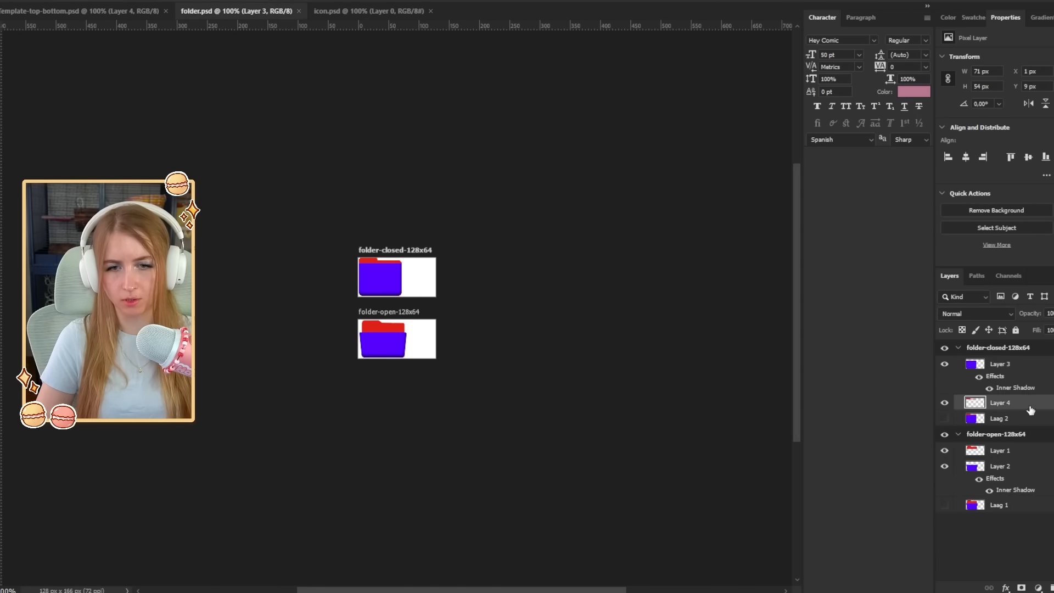
left_click(369, 262)
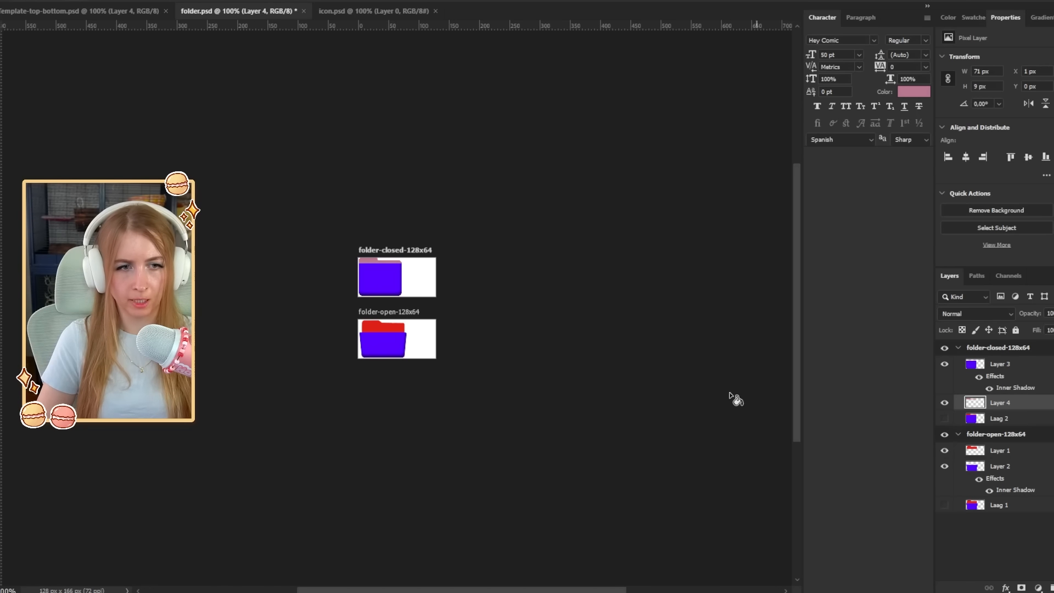
left_click(1004, 451)
left_click(387, 332)
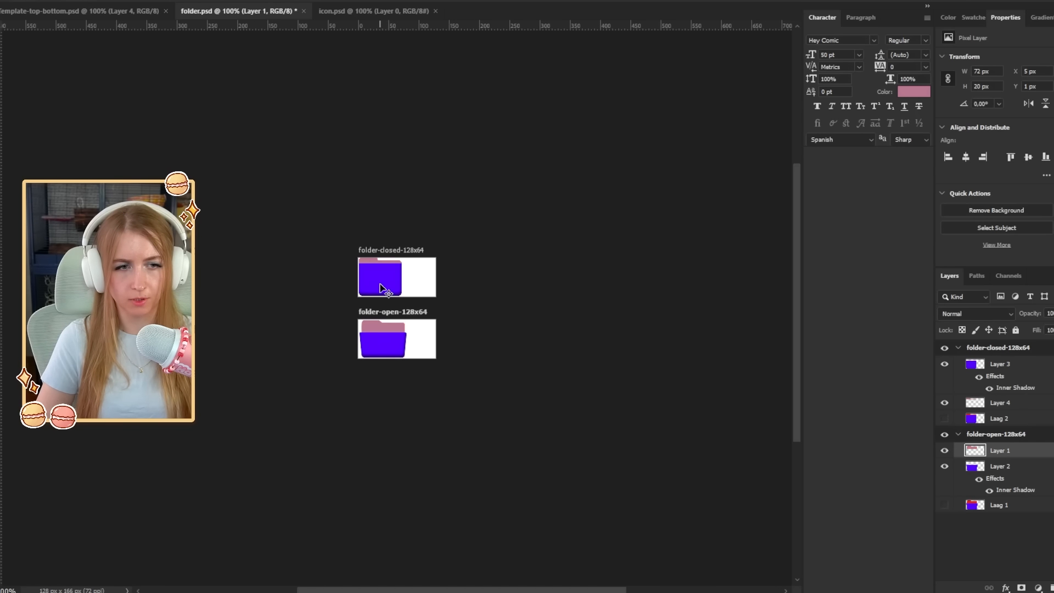
Place the plaid PNG from the theme folder at 156 × 296 px, clipped to the closed folder's front, and duplicate it clipped onto the open folder's front
left_click(386, 291, "ctrl")
mouse_move(194, 585)
left_click(149, 549)
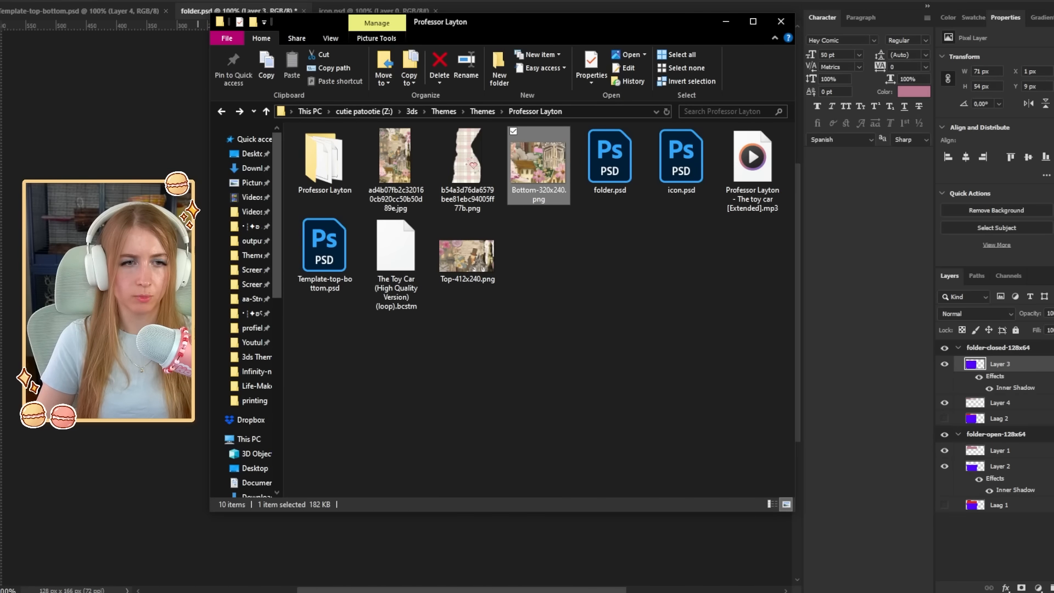
left_click(471, 164)
left_click_drag(486, 187, 382, 248)
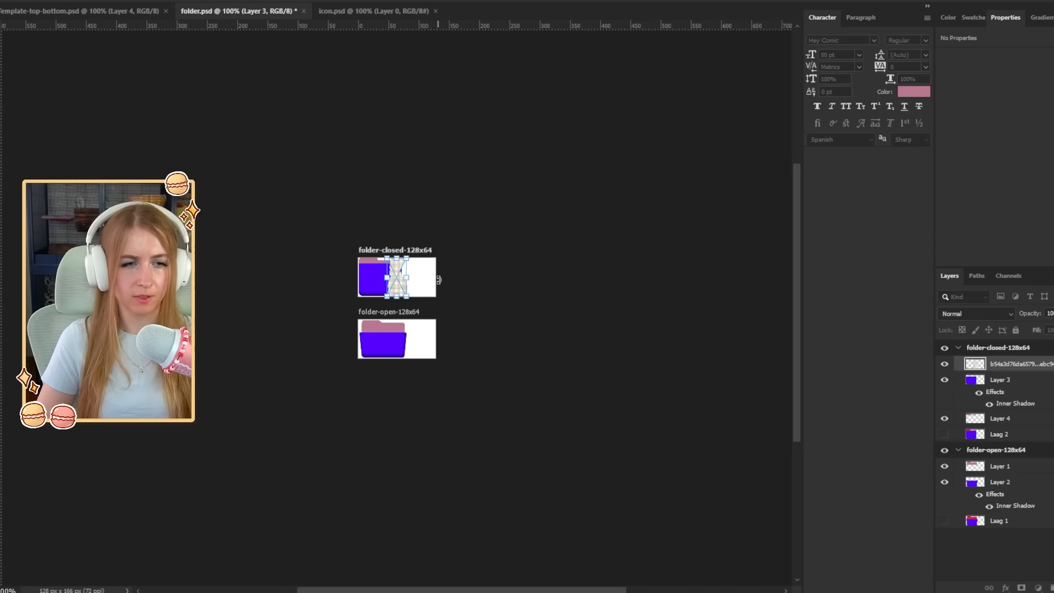
left_click(1005, 371, "alt")
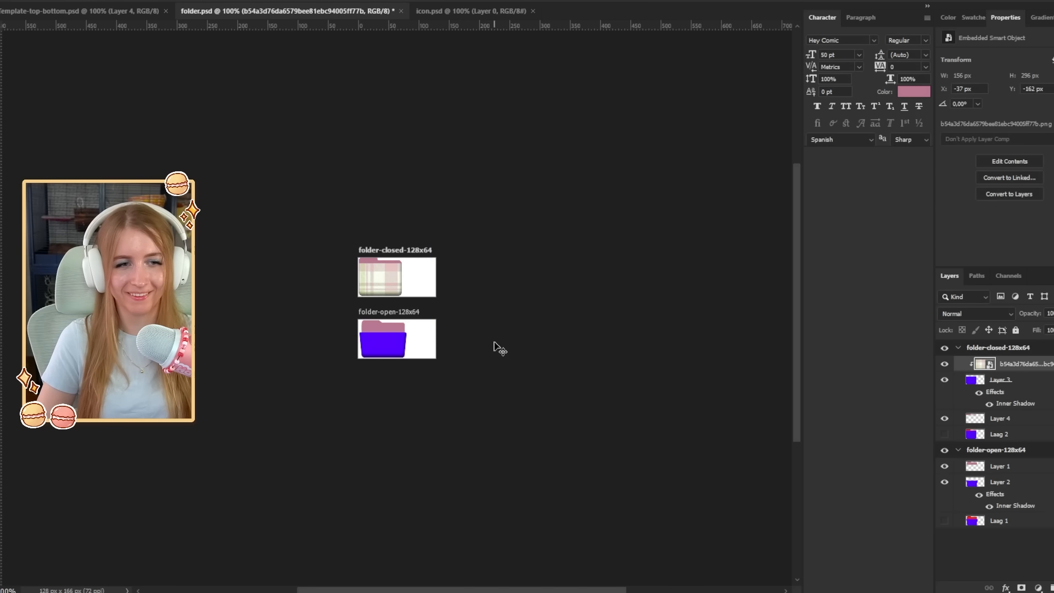
left_click_drag(1019, 369, 983, 485)
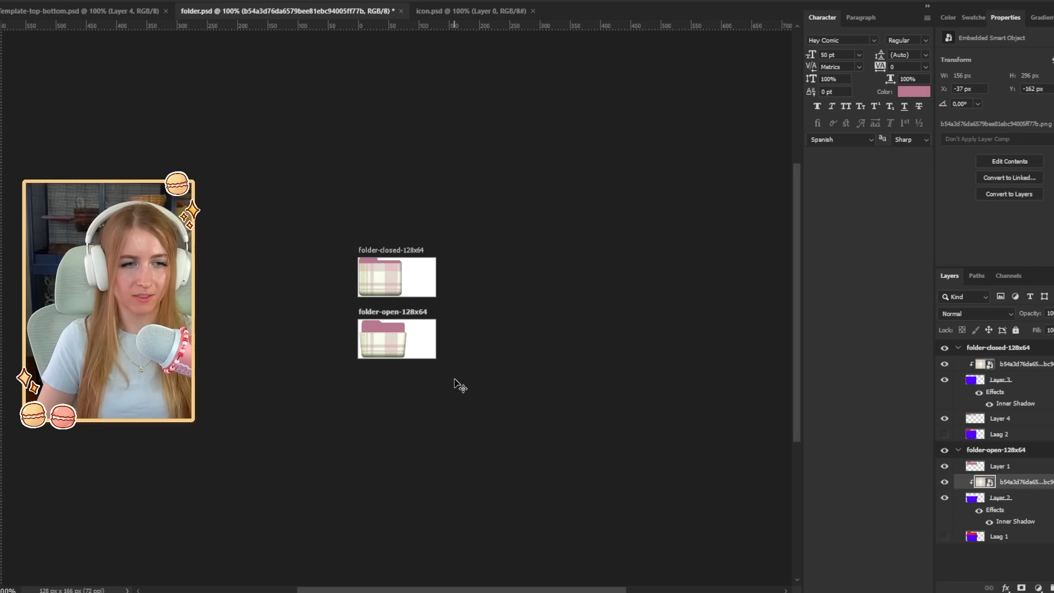
Export the closed and open folder artboards of folder.psd as PNG files into the theme folder
key("ctrl+plus")
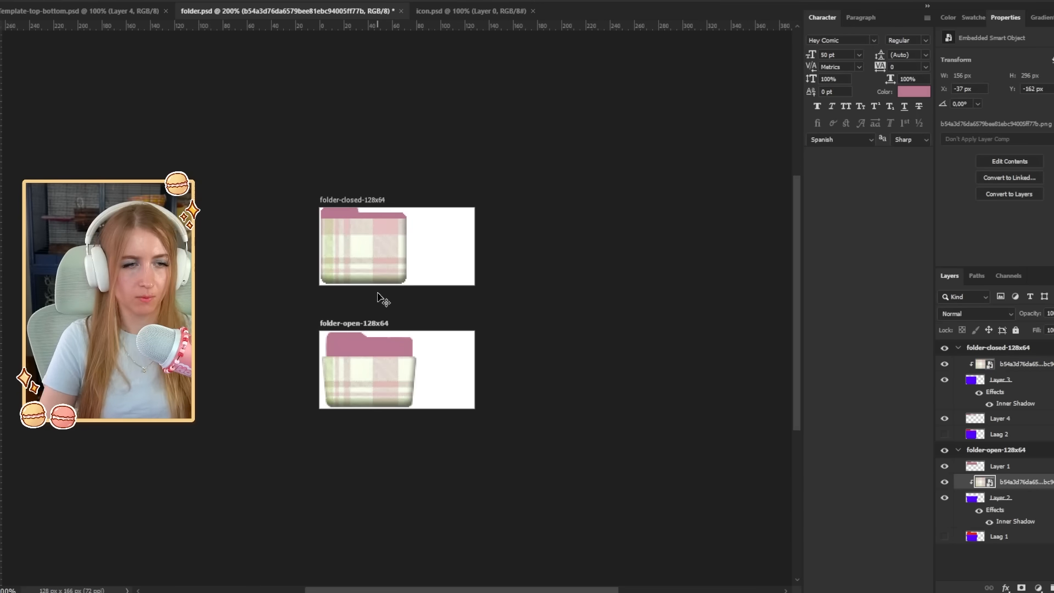
left_click(359, 214, "ctrl")
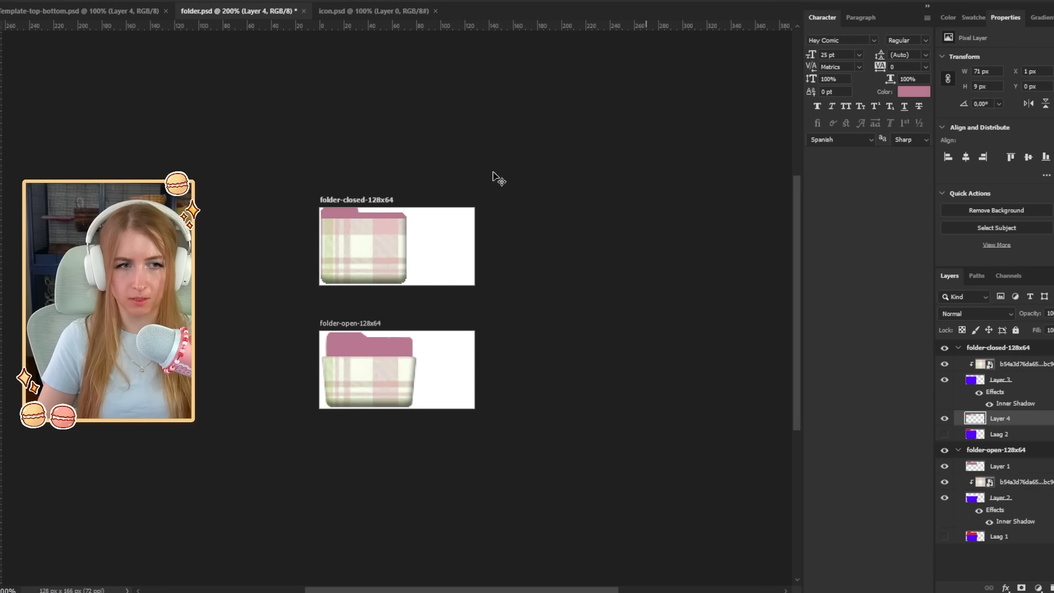
left_click(116, 11)
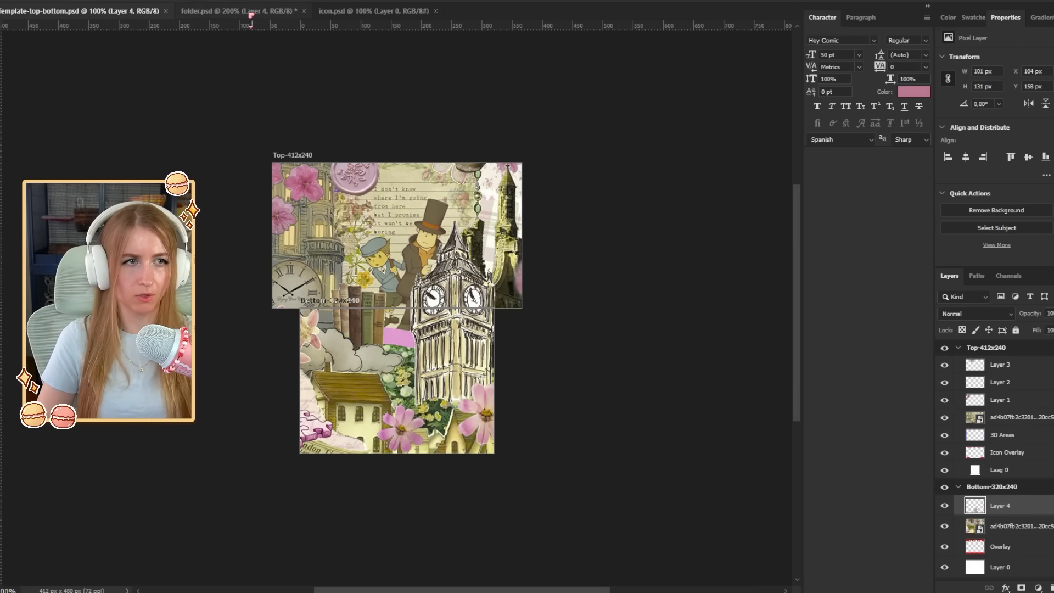
left_click(251, 11)
left_click(1, 1)
mouse_move(61, 184)
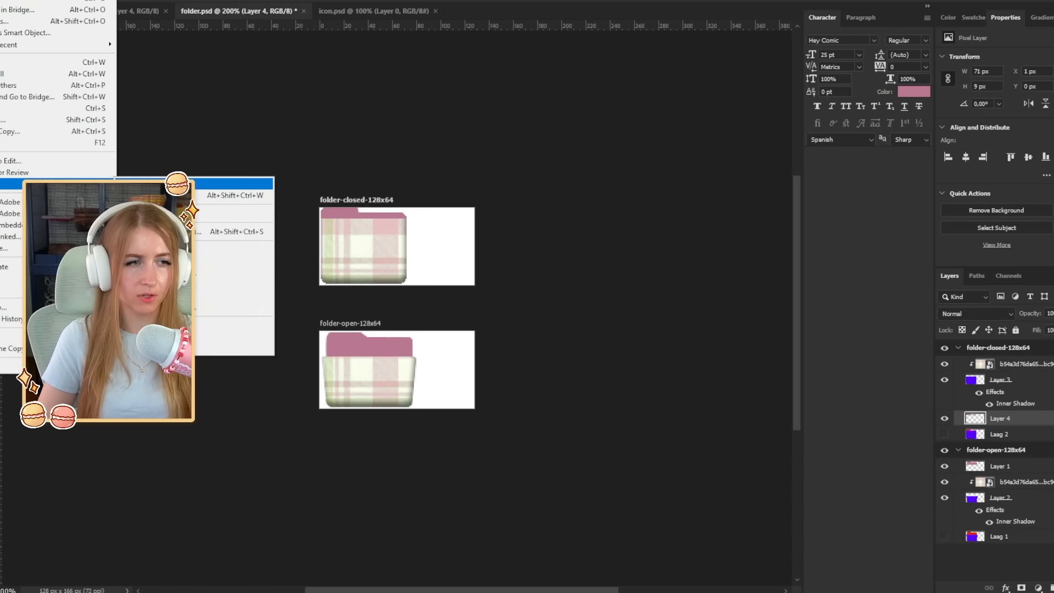
left_click(159, 184)
left_click(418, 272)
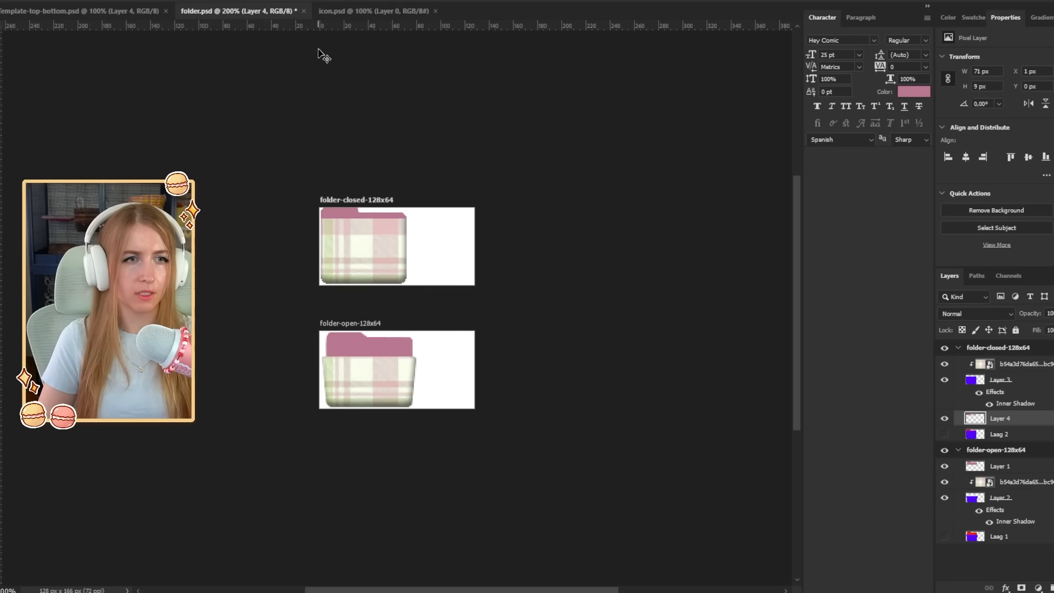
Place Top-412x240.png in icon.psd at 244 × 142 px, centred on the top-hatted character's face, and export the icon as a PNG
left_click(351, 10)
left_click(178, 571)
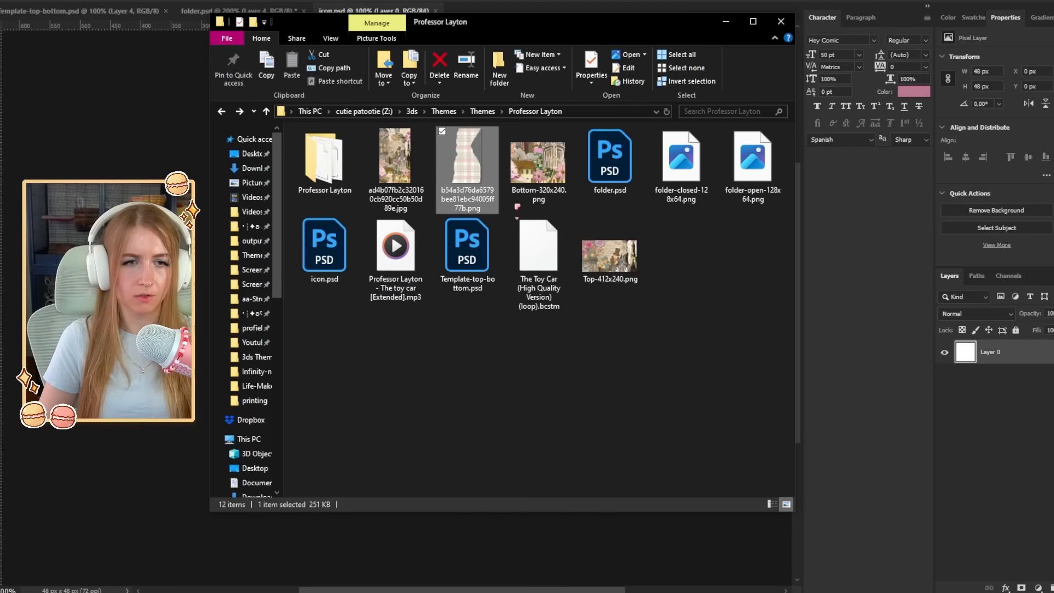
left_click_drag(610, 253, 440, 339)
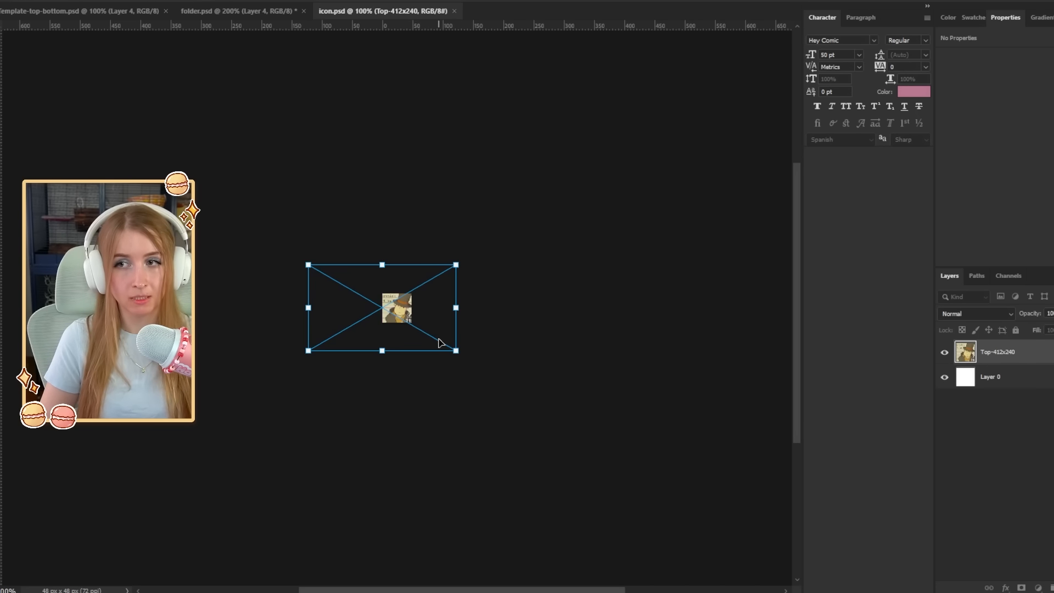
key("Return")
left_click(0, 0)
mouse_move(65, 183)
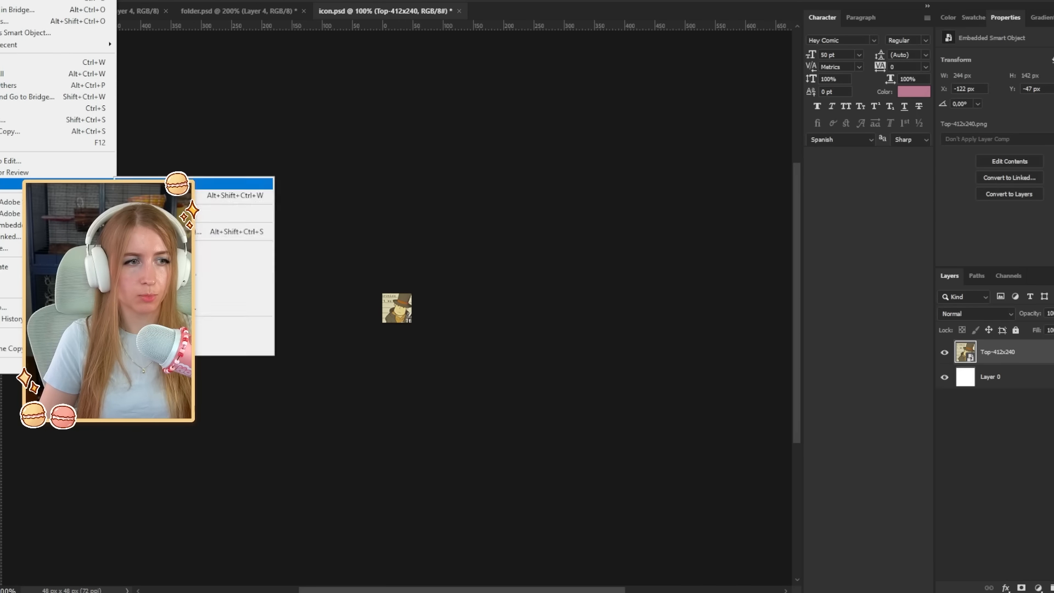
left_click(149, 183)
key("Return")
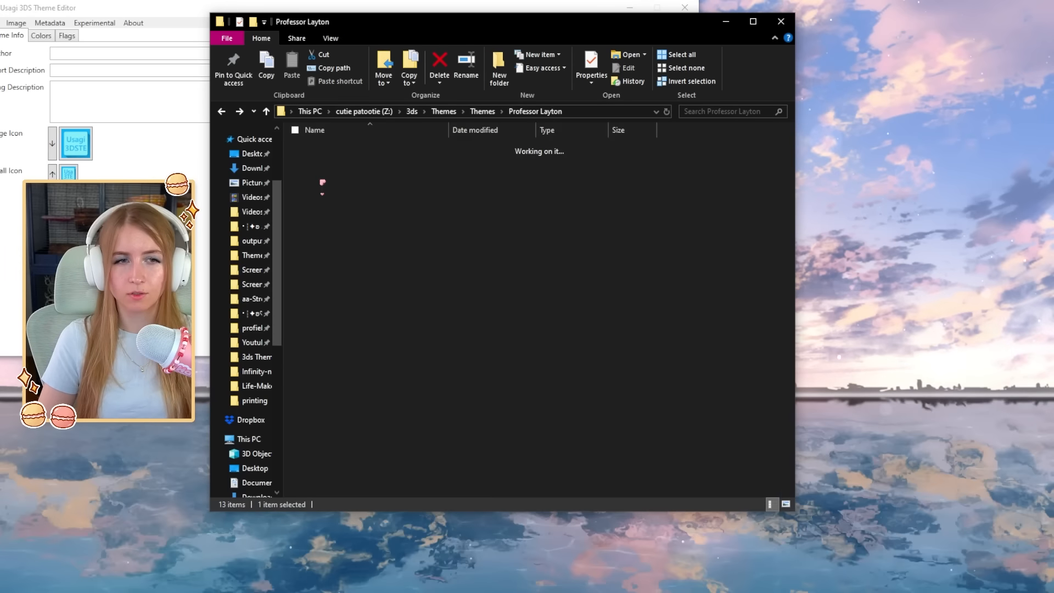
Open body_lz.bin from the inner Professor Layton theme folder in Usagi 3DS Theme Editor
left_click(341, 185)
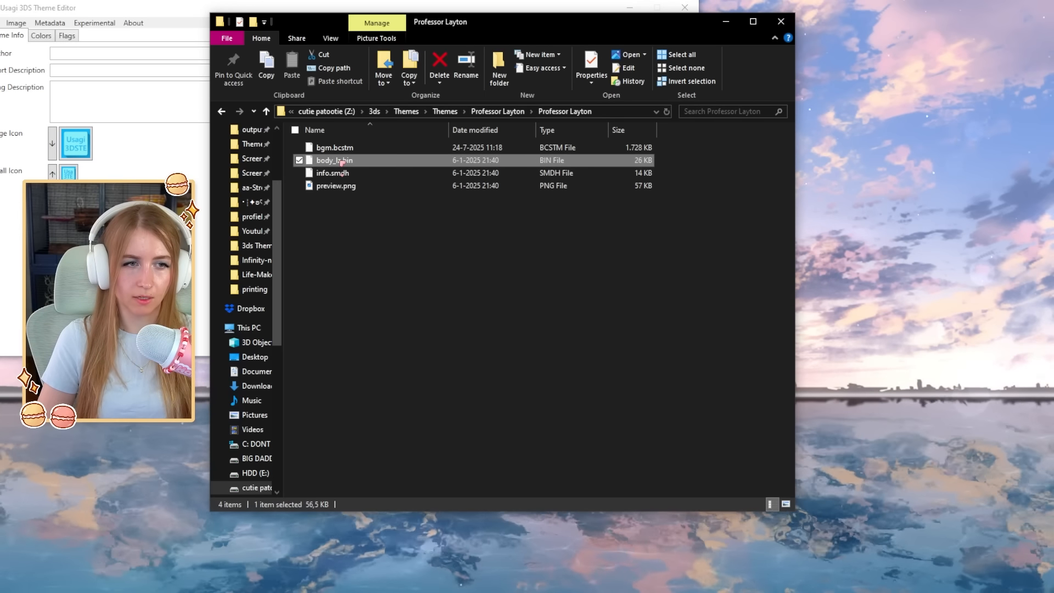
left_click(417, 230)
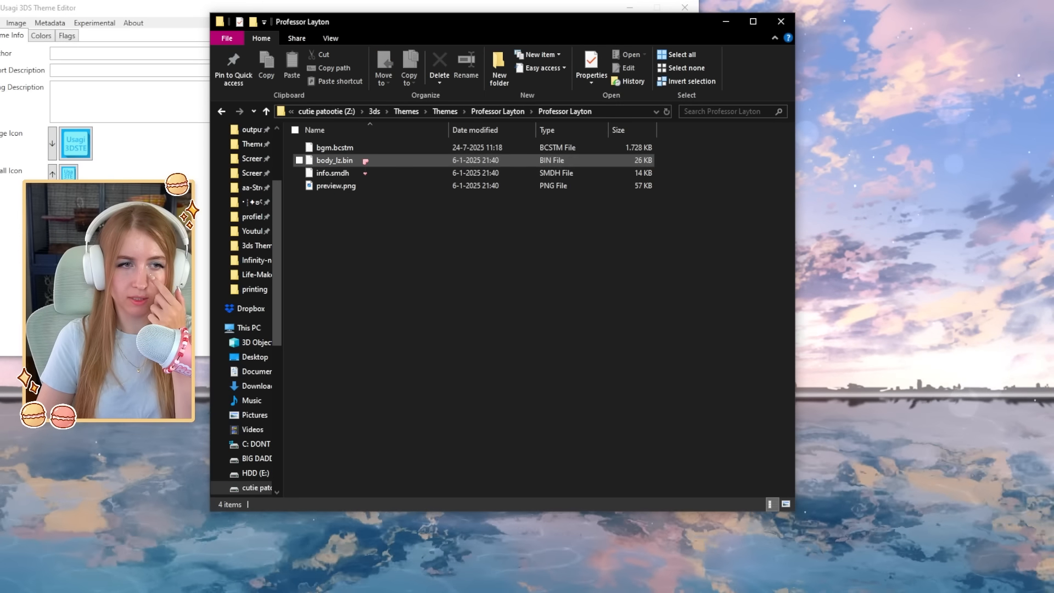
left_click_drag(395, 161, 175, 148)
left_click_drag(531, 26, 716, 67)
left_click(614, 331)
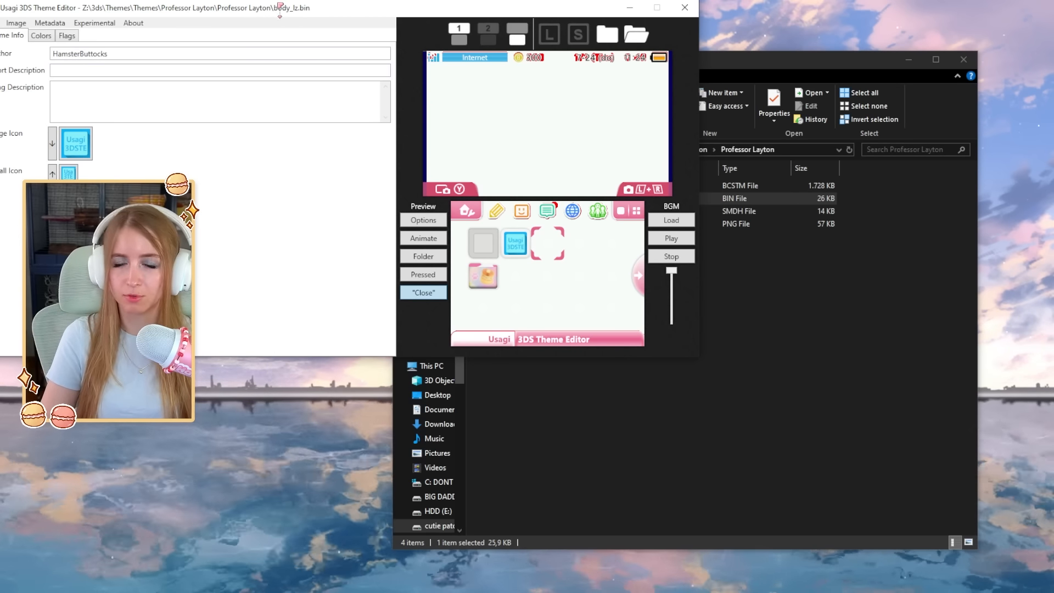
Set the theme's short and long descriptions to "Professor Layton" and load icon.png as its large icon
left_click_drag(280, 8, 376, 17)
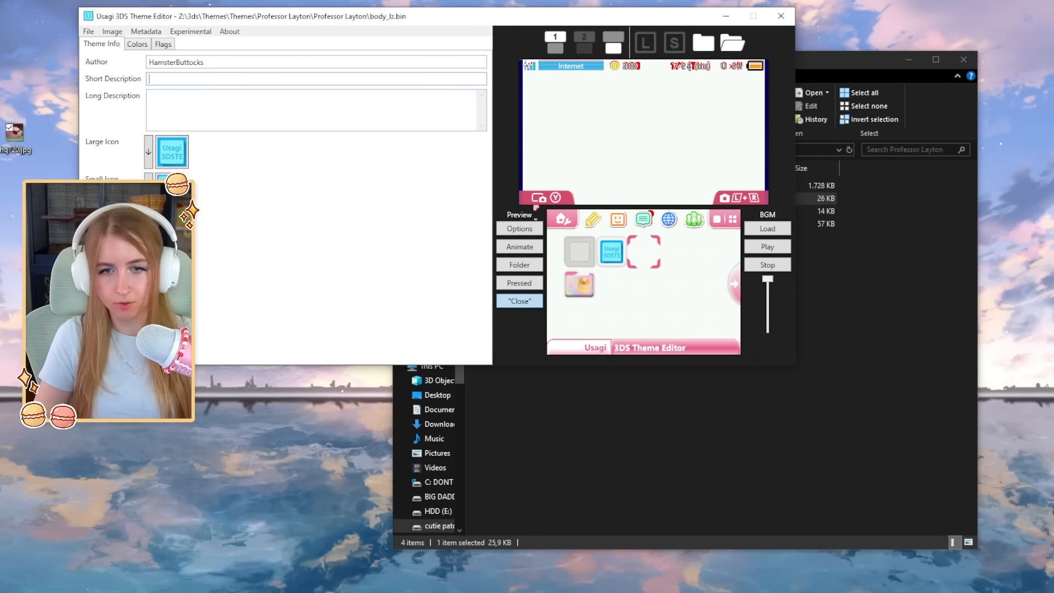
left_click(847, 337)
key("alt+Up")
key("F2")
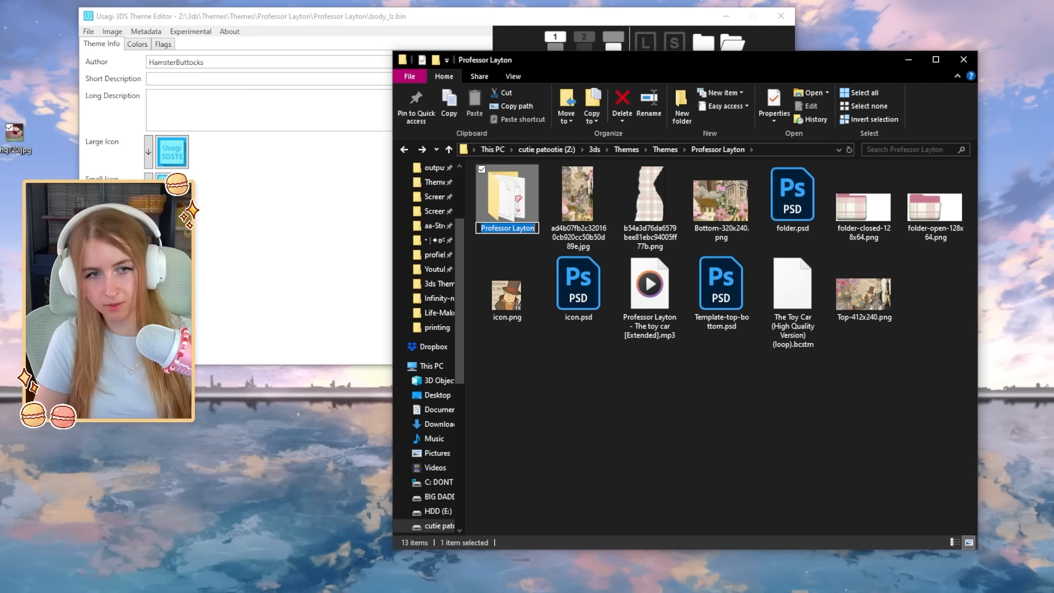
left_click(185, 95)
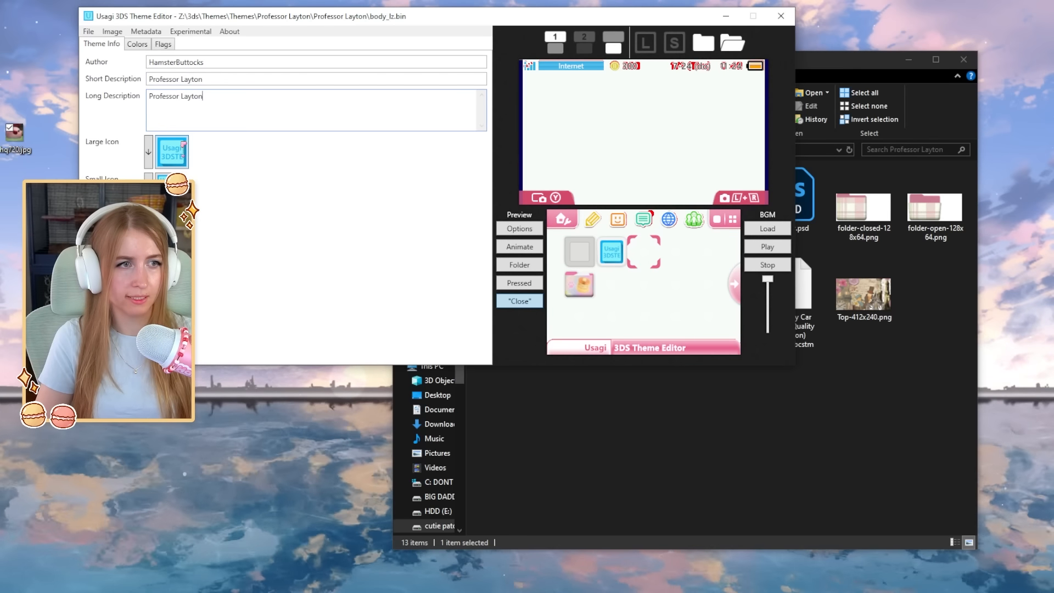
left_click(181, 142)
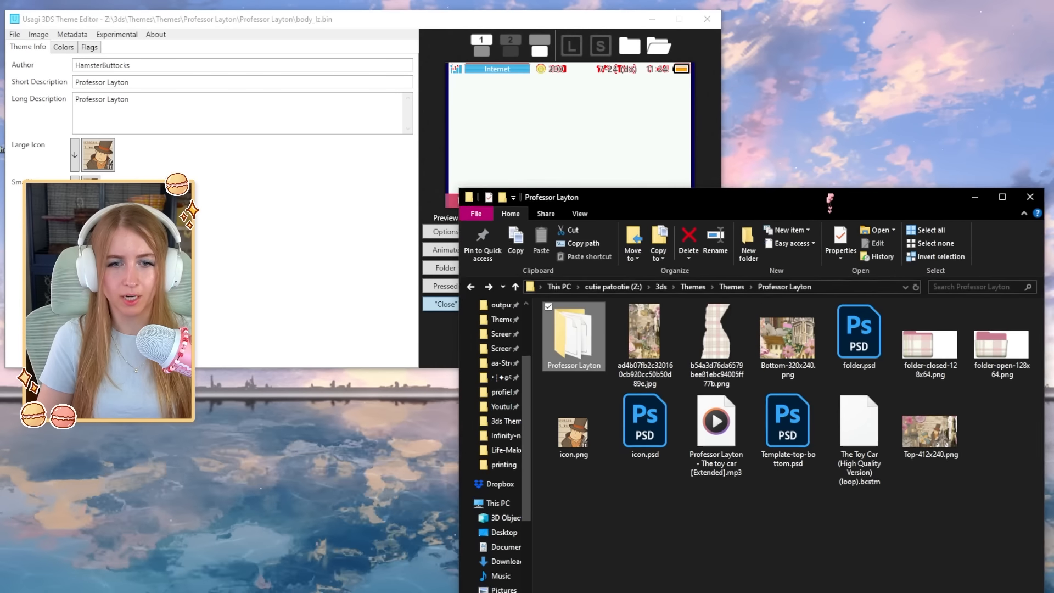
Load Bottom-320x240.png, Top-412x240.png and the closed and open folder PNGs into the theme's matching image slots
left_click_drag(830, 199, 895, 184)
left_click(874, 347)
left_click_drag(564, 46, 542, 50)
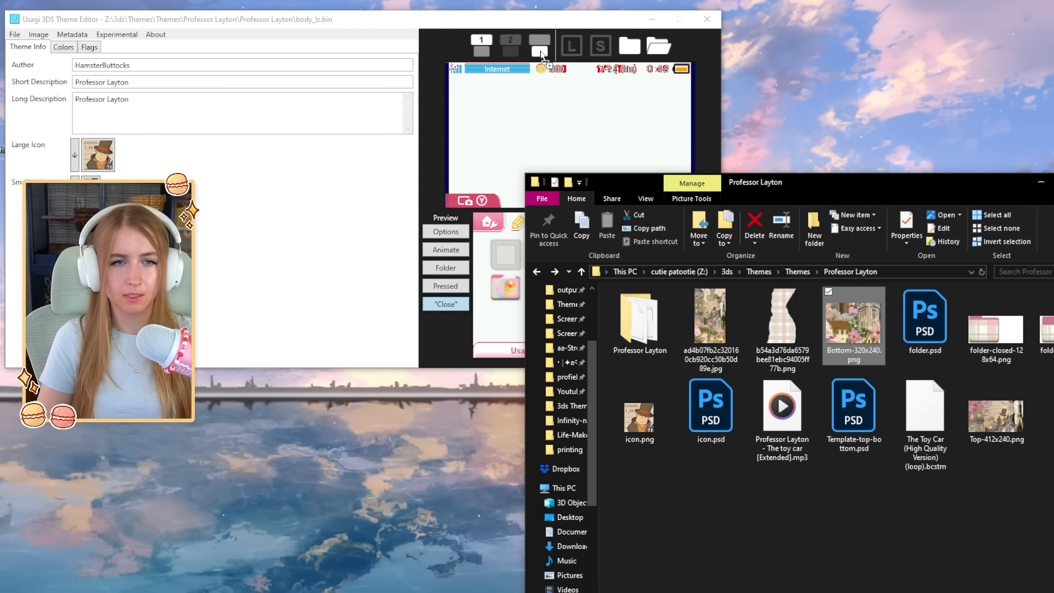
left_click_drag(996, 415, 487, 63)
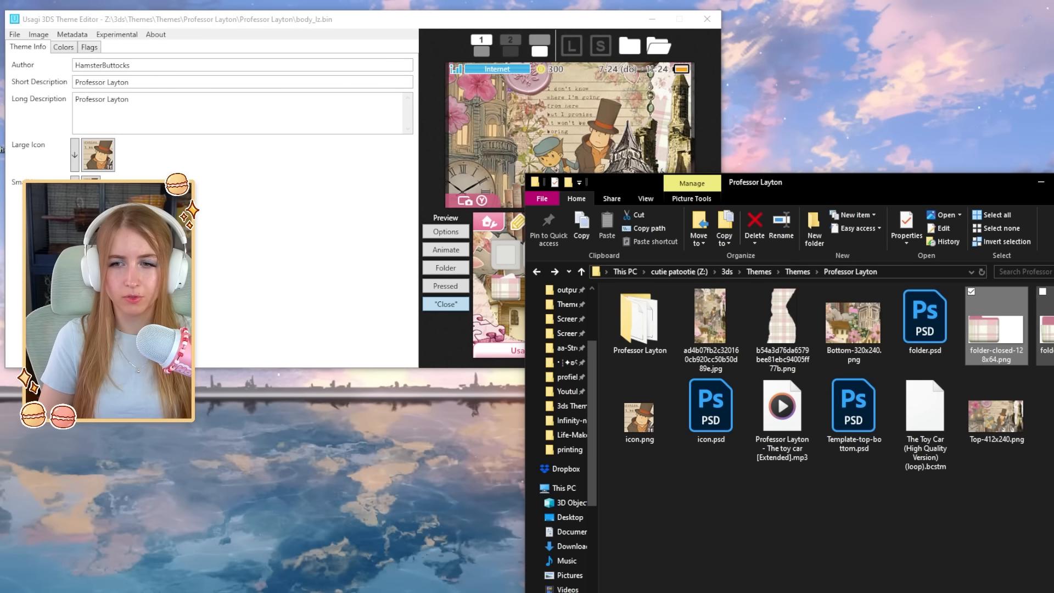
left_click_drag(1046, 329, 661, 52)
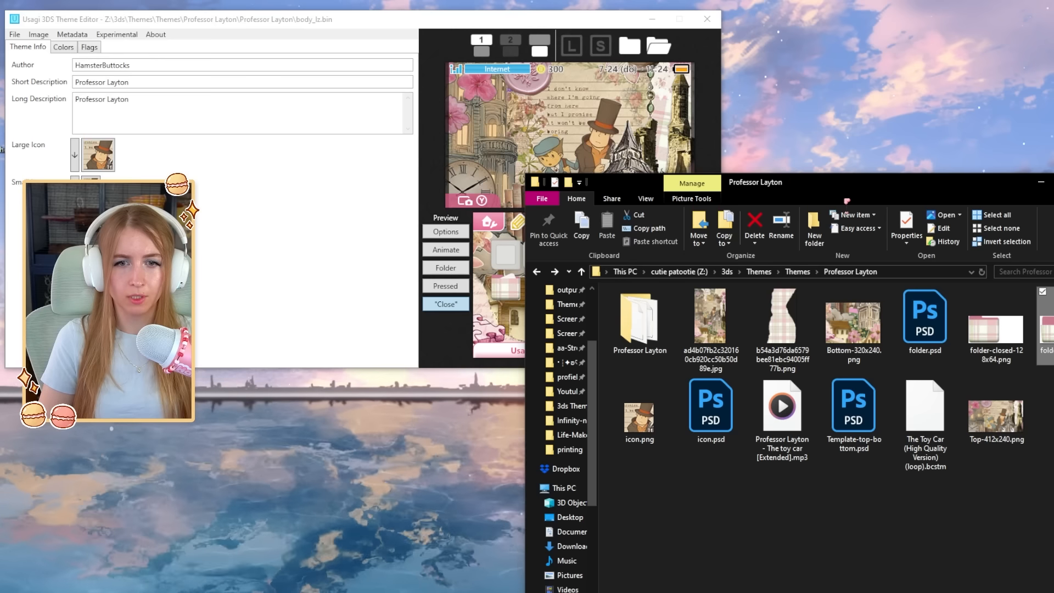
left_click(1039, 182)
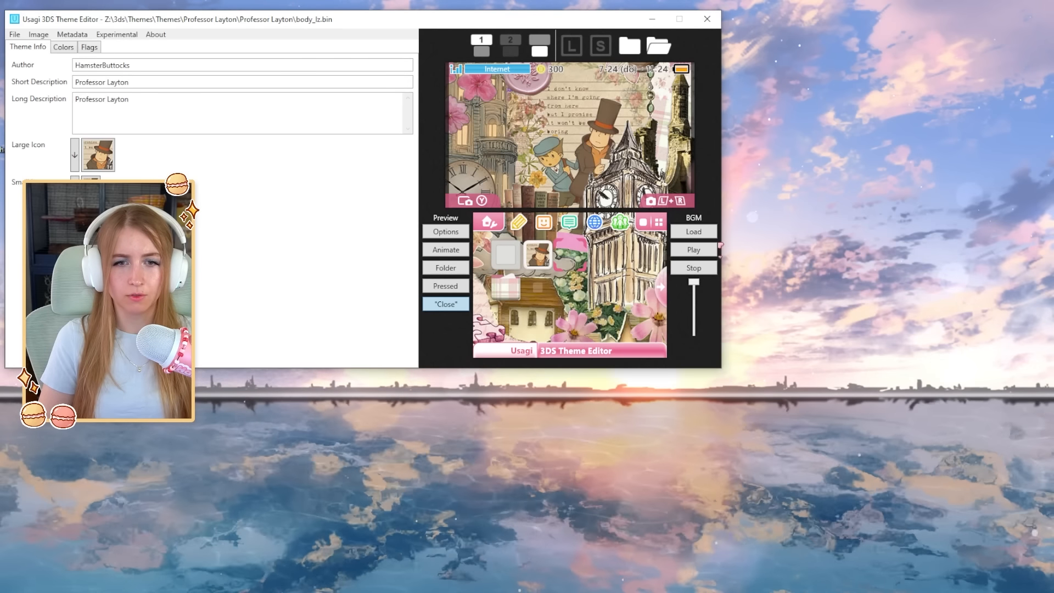
Listen to the theme's background music at a reduced preview volume and open the theme's color settings
left_click_drag(558, 23, 766, 59)
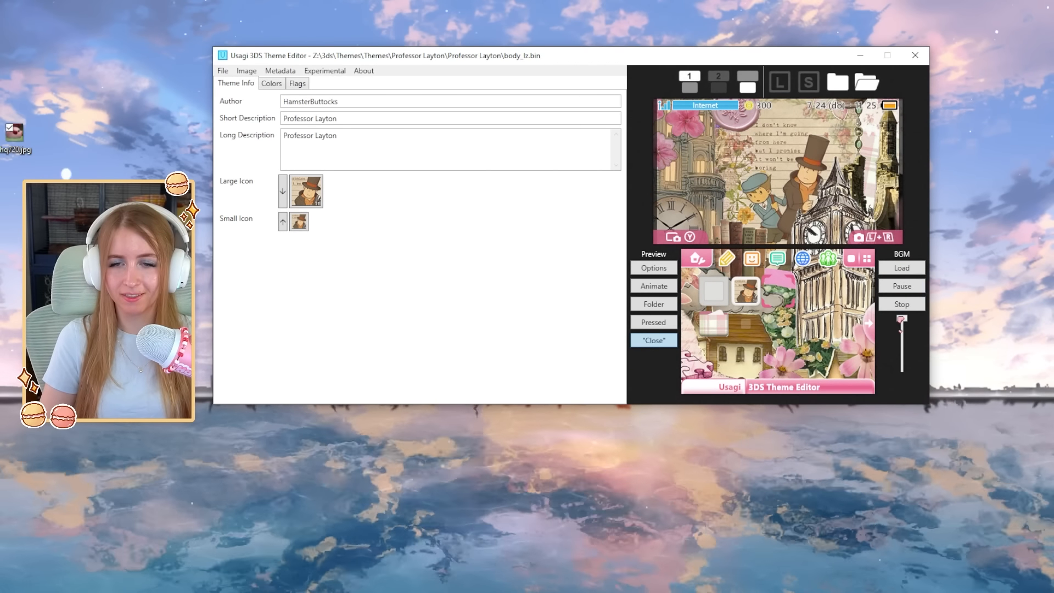
left_click_drag(900, 318, 902, 326)
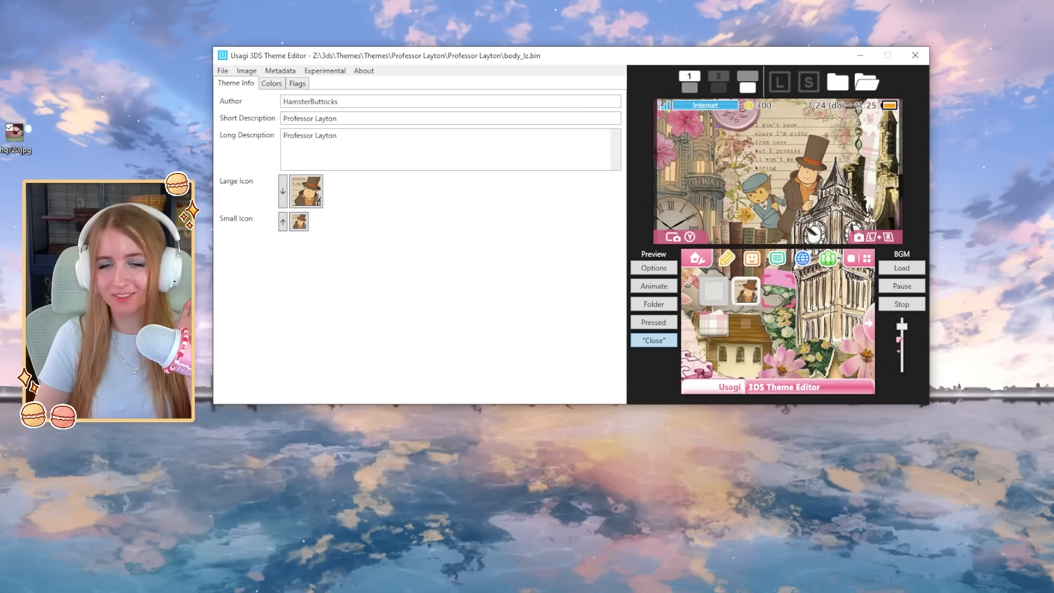
left_click_drag(902, 326, 903, 332)
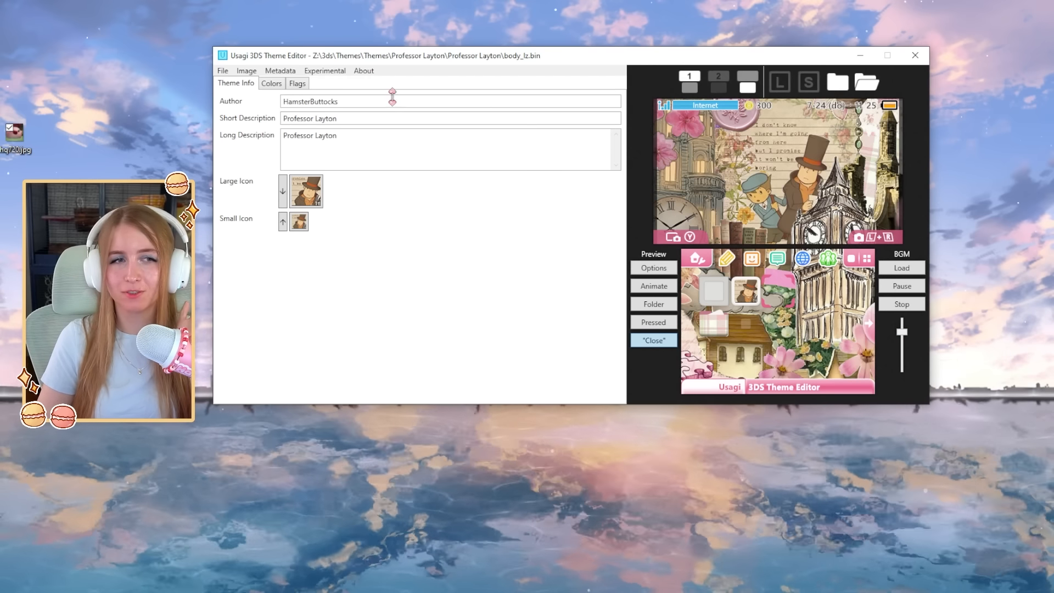
left_click(271, 83)
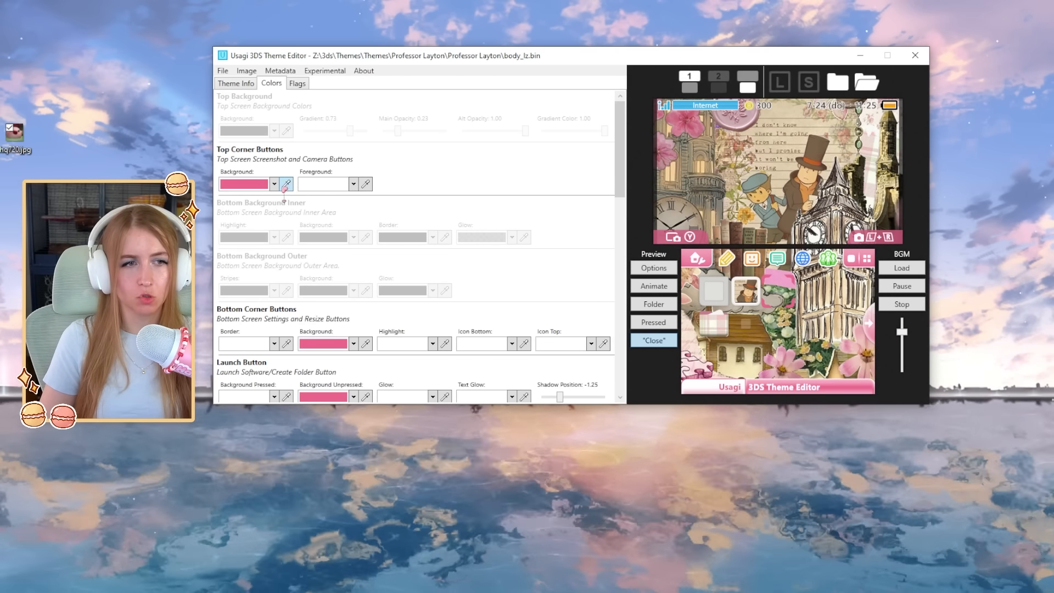
Sample salmon pink from the bottom screen's flower for the top corner, bottom corner, unpressed launch button and folder view backgrounds
left_click_drag(367, 343, 859, 346)
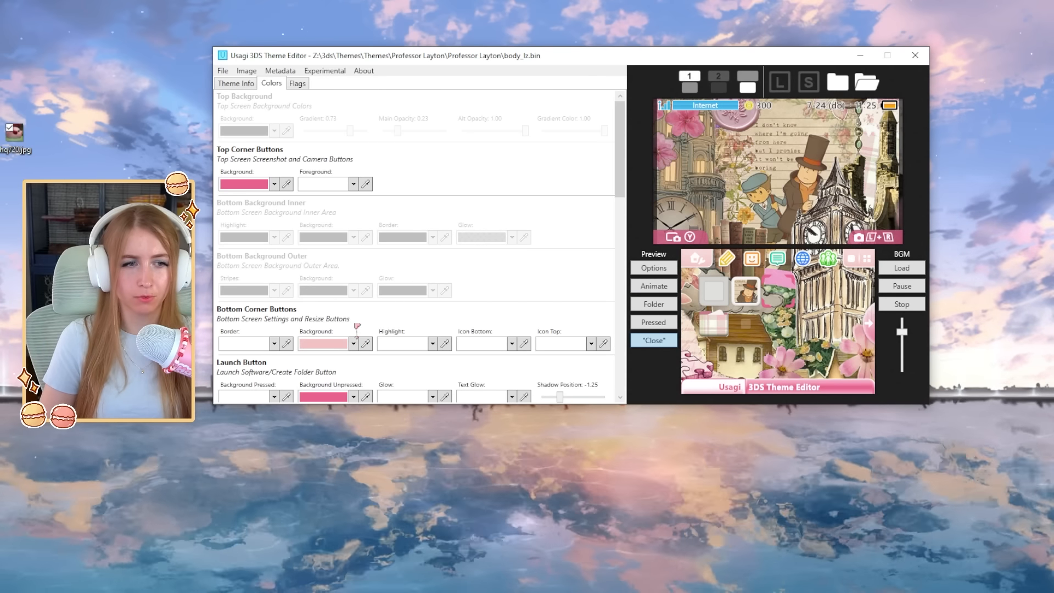
left_click_drag(286, 183, 336, 345)
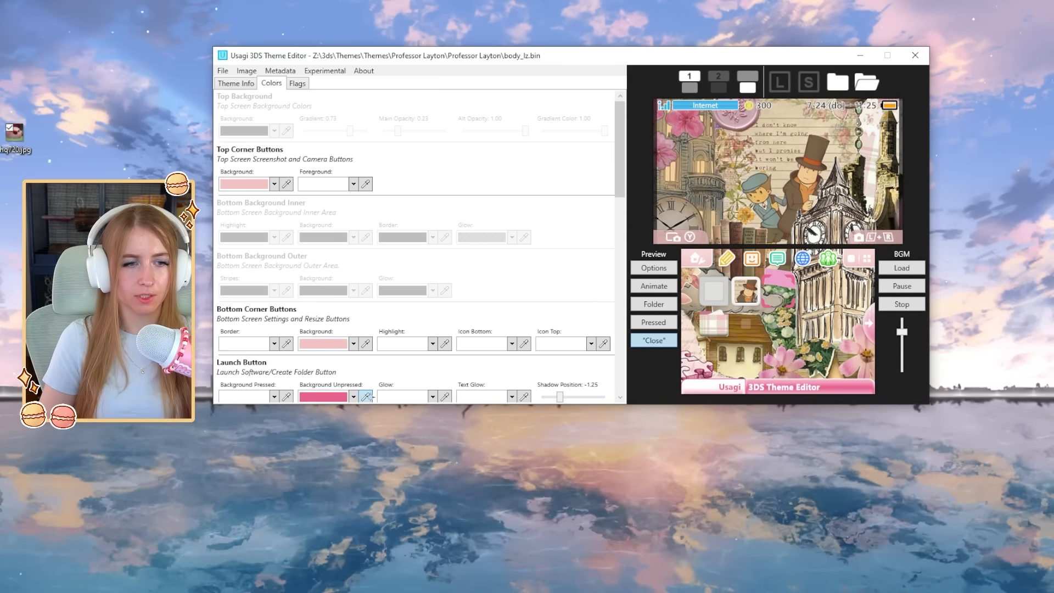
left_click_drag(369, 396, 334, 346)
scroll(343, 343, "down", 10)
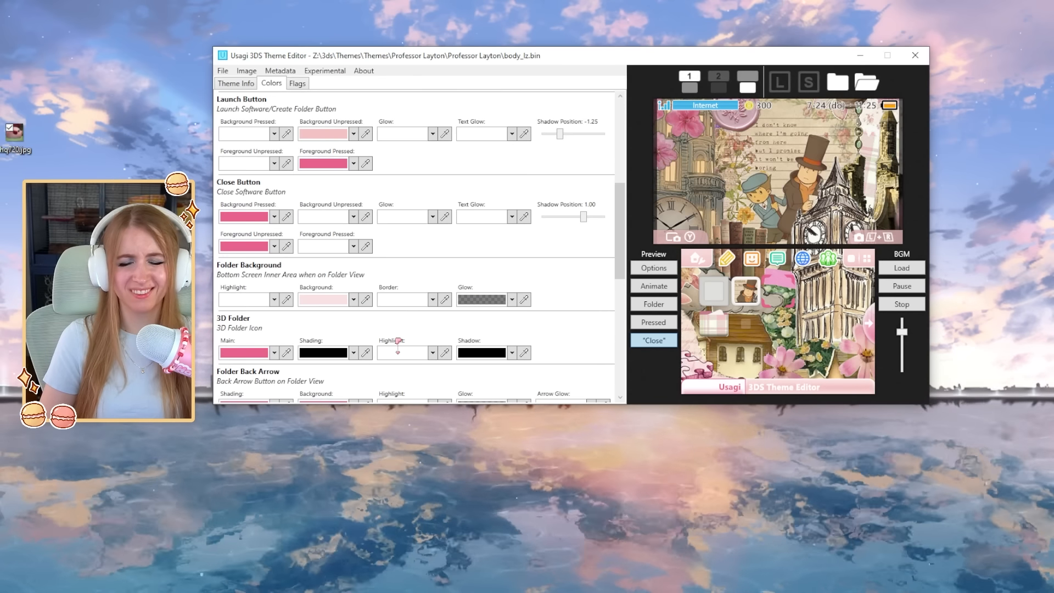
left_click_drag(366, 299, 324, 132)
Recolor the top corner, bottom corner and unpressed launch button backgrounds with a cooler pink sampled from the bottom screen preview
scroll(396, 222, "up", 1)
left_click_drag(366, 164, 706, 289)
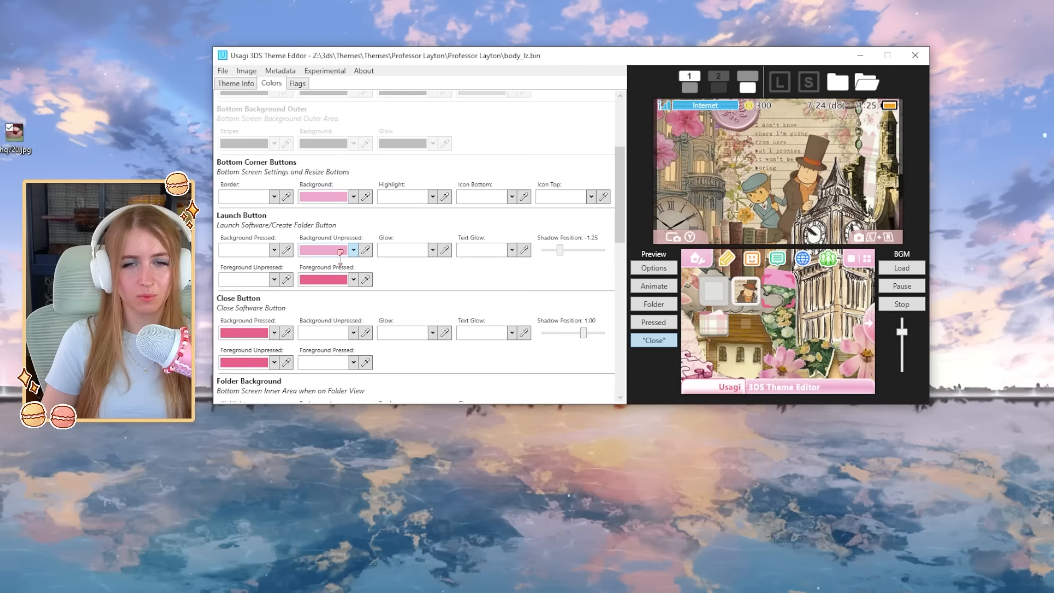
scroll(340, 251, "up", 4)
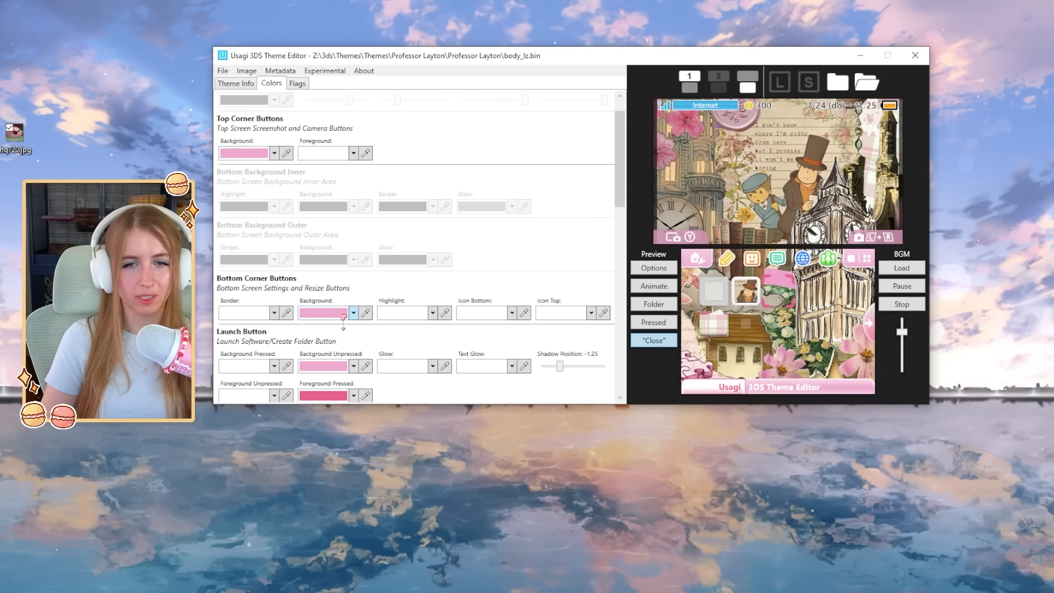
scroll(344, 318, "down", 4)
Copy the launch button's pink to its pressed foreground and to the close button's pressed background and unpressed foreground
left_click_drag(366, 280, 335, 254)
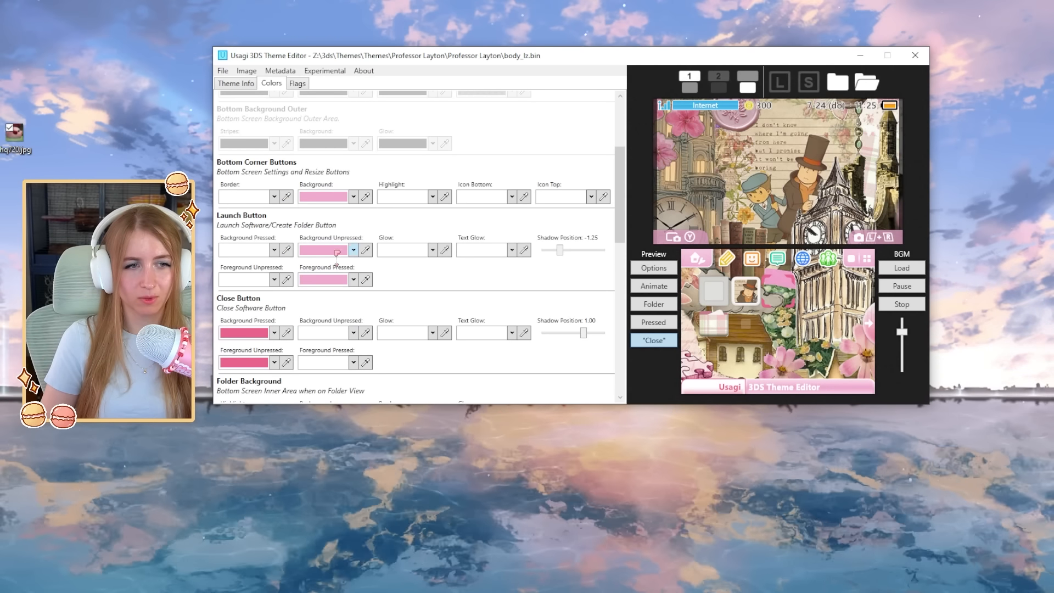
left_click_drag(286, 333, 315, 282)
left_click_drag(286, 362, 259, 333)
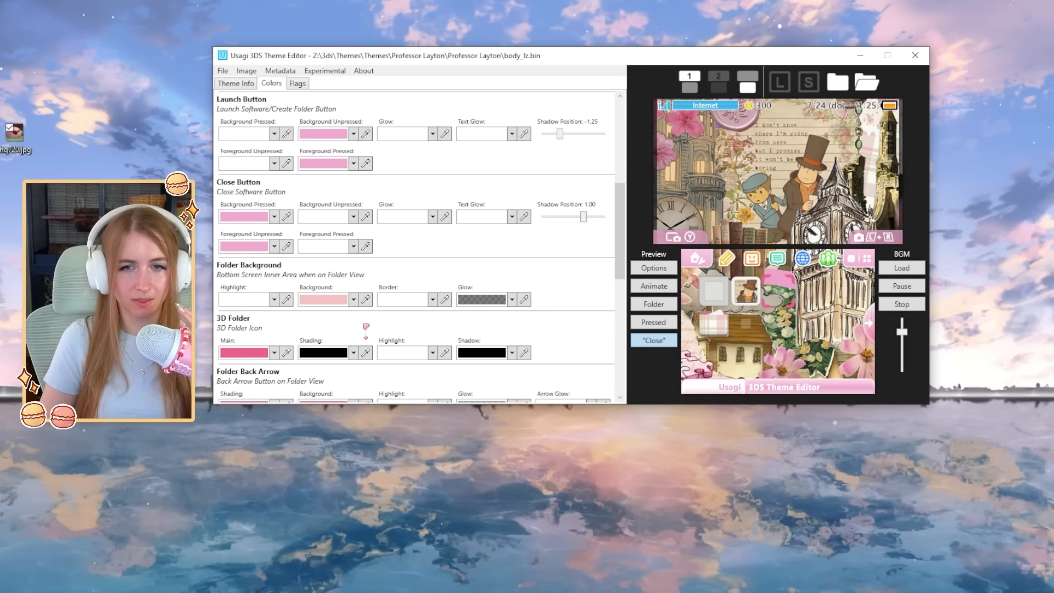
Apply the close button's pink to the 3D folder's main color and the folder back arrow's shading and background
scroll(307, 330, "down", 3)
scroll(366, 328, "down", 3)
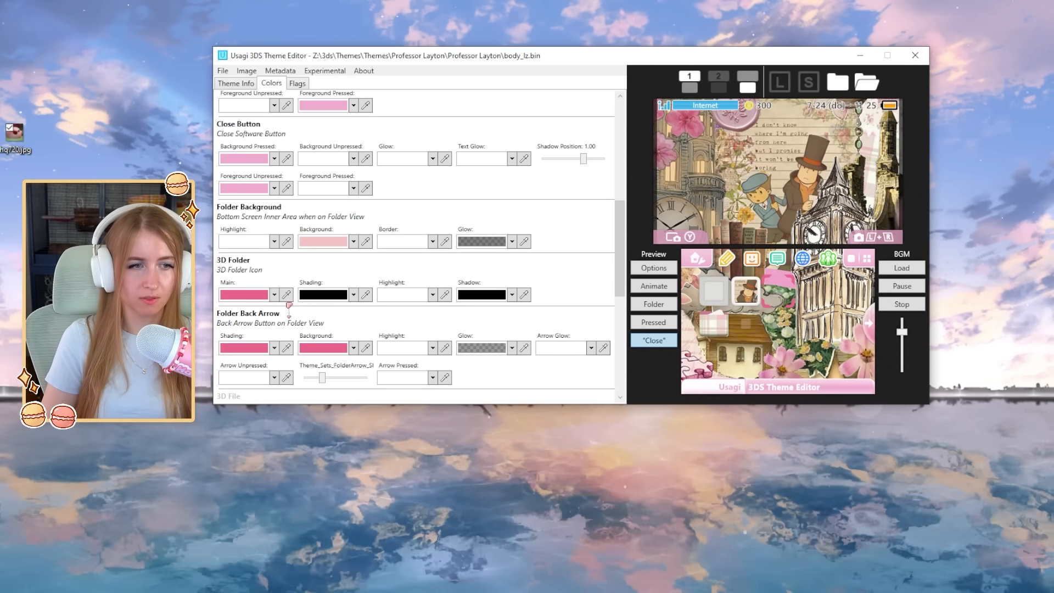
left_click_drag(286, 294, 253, 205)
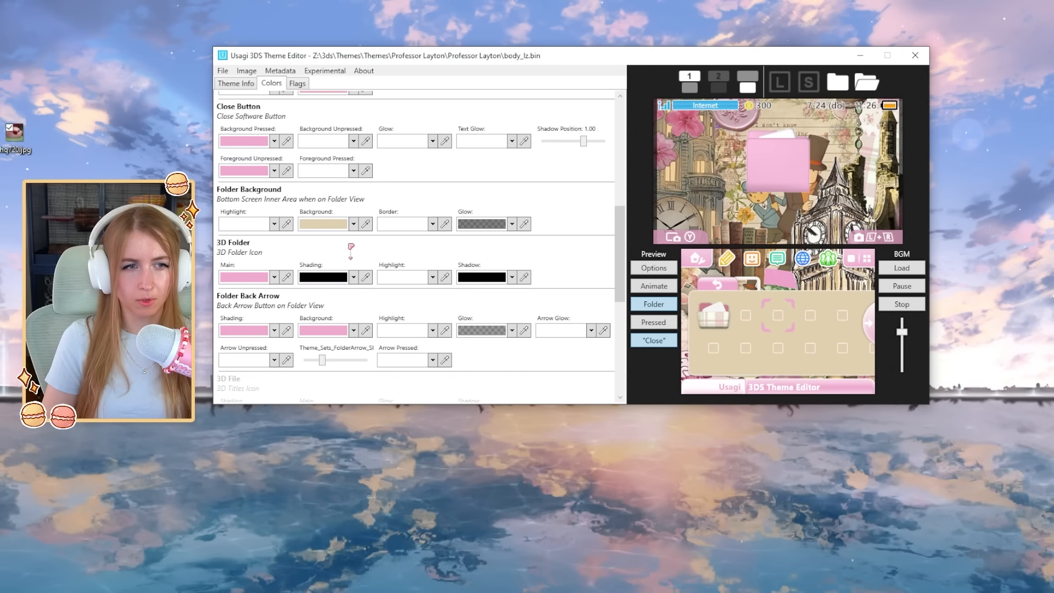
Set the folder view's background to a pale cream, #FFEDE7CE
left_click(354, 224)
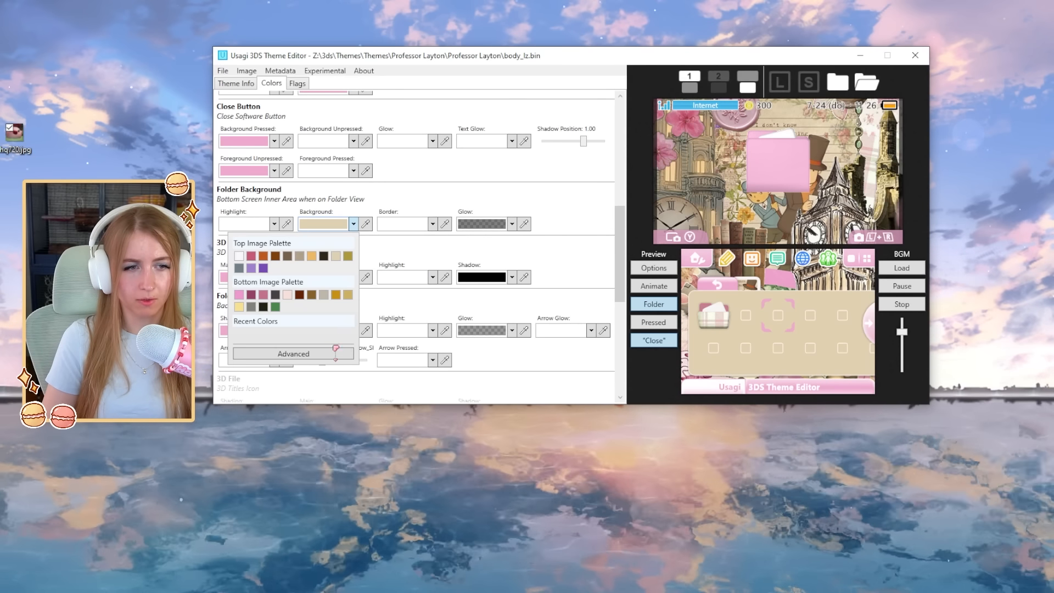
left_click(332, 351)
left_click_drag(242, 245, 236, 242)
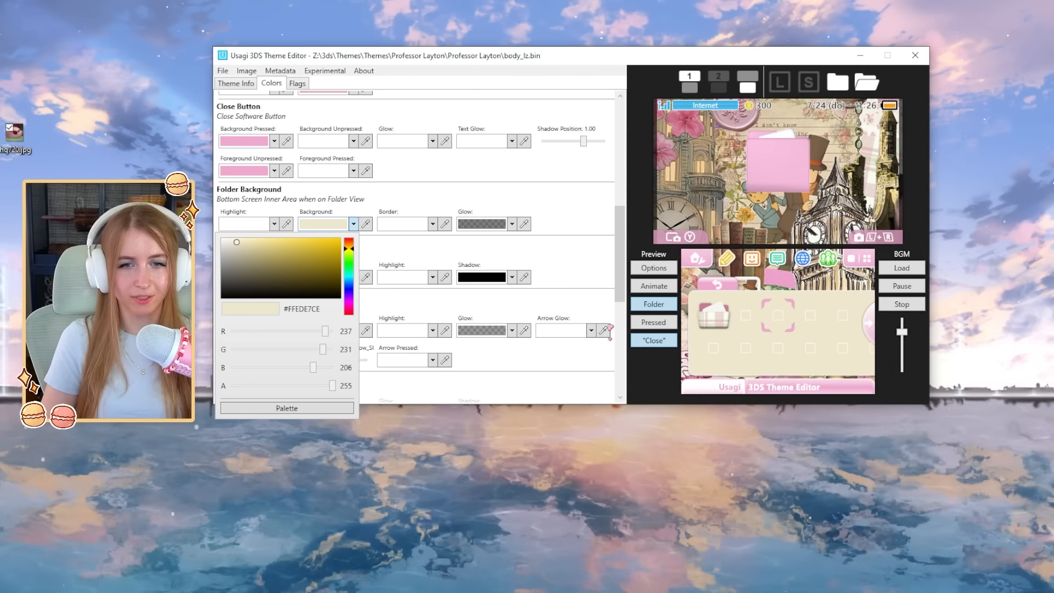
Apply a deeper dusty pink to the bottom corner and unpressed launch button backgrounds and the launch button's pressed foreground
left_click(653, 304)
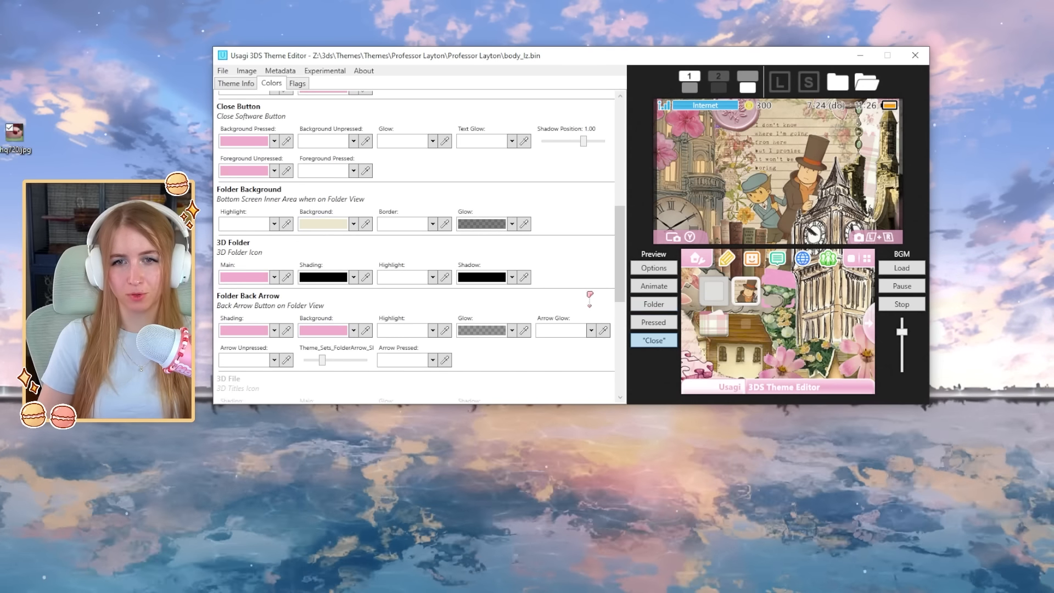
scroll(455, 330, "up", 5)
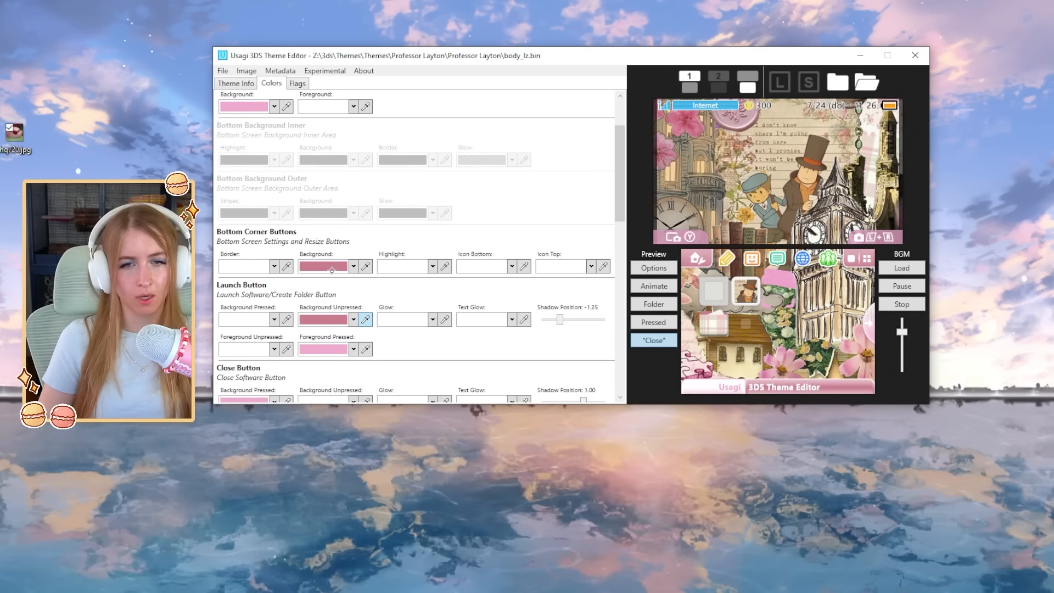
left_click_drag(367, 349, 332, 318)
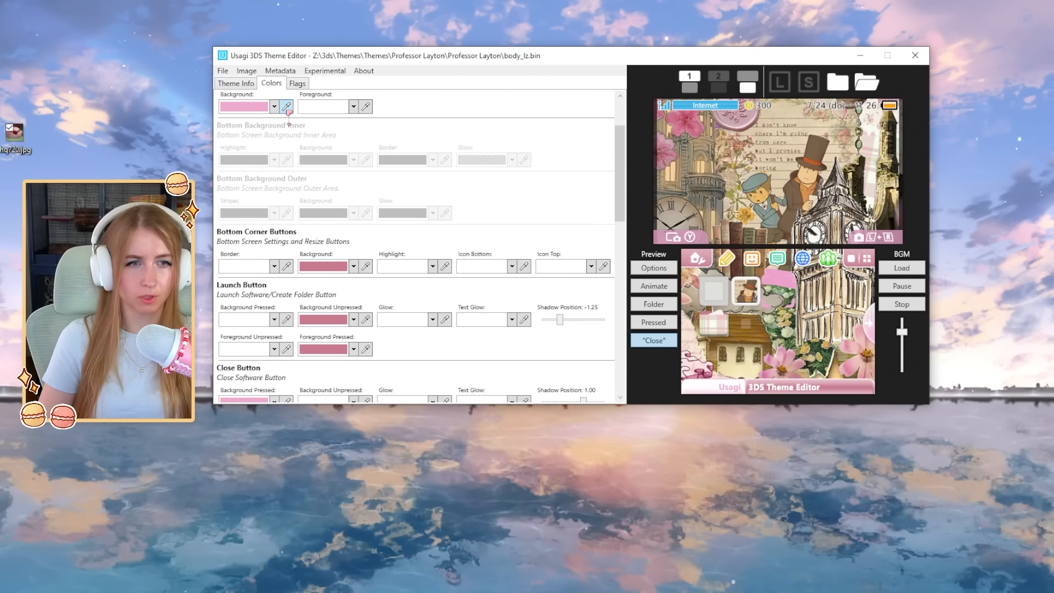
Match the top corner buttons' background to the dusty pink of the bottom corner buttons
scroll(289, 113, "up", 2)
scroll(289, 132, "down", 4)
scroll(289, 150, "up", 3)
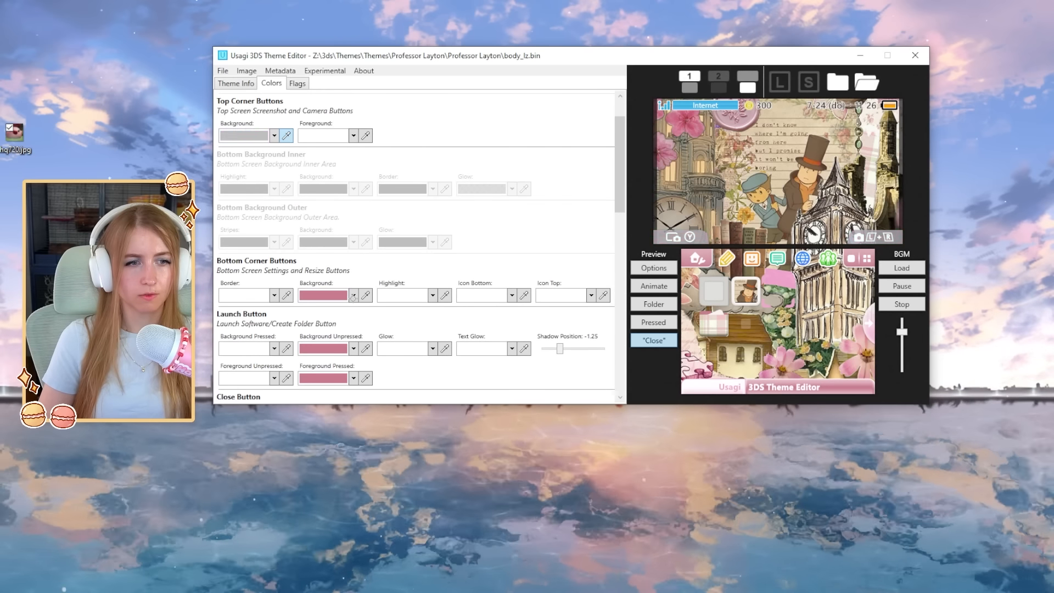
left_click_drag(353, 297, 358, 299)
Copy the launch button's dusty pink to the close button's pressed background and unpressed foreground, with the folder view previewed
left_click(669, 304)
scroll(338, 277, "down", 2)
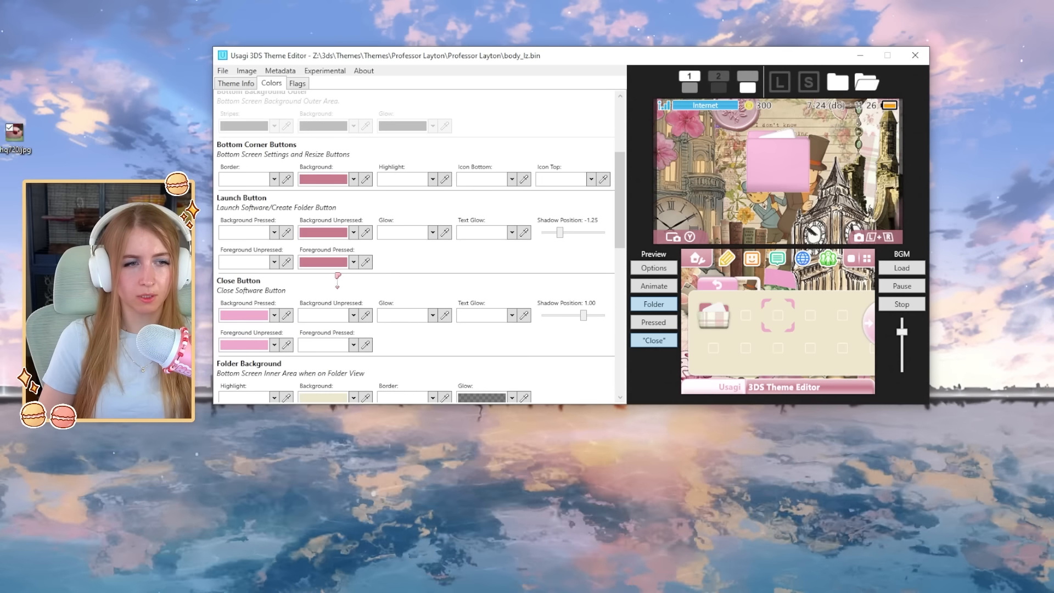
left_click_drag(287, 315, 316, 260)
left_click_drag(288, 344, 250, 228)
Apply the dusty pink to the 3D folder, folder back arrow, cursor background, arrow button shading and pressed arrow, checking the folder preview
scroll(274, 338, "down", 4)
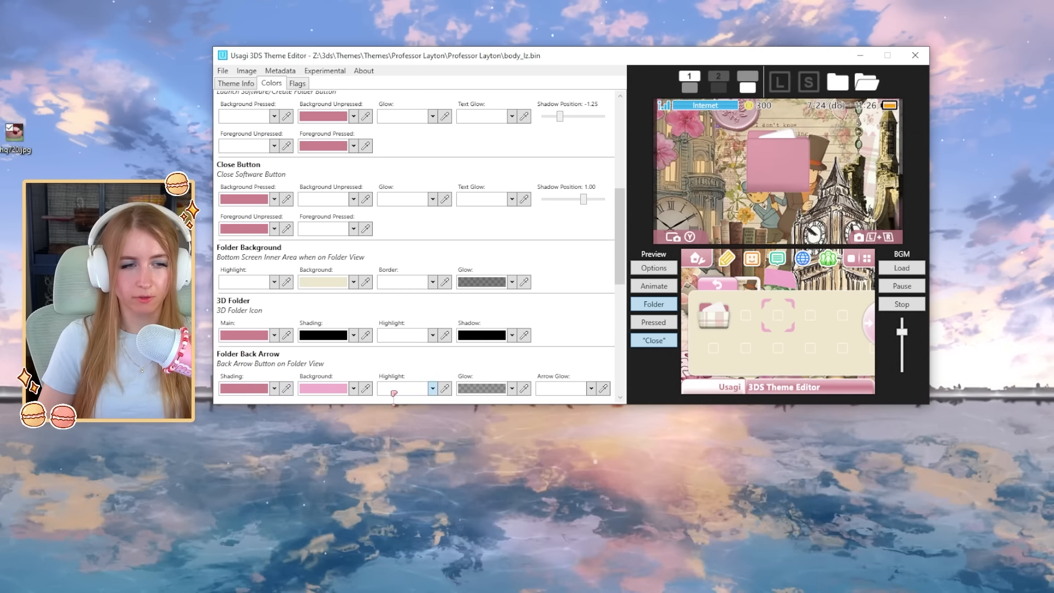
scroll(603, 316, "down", 4)
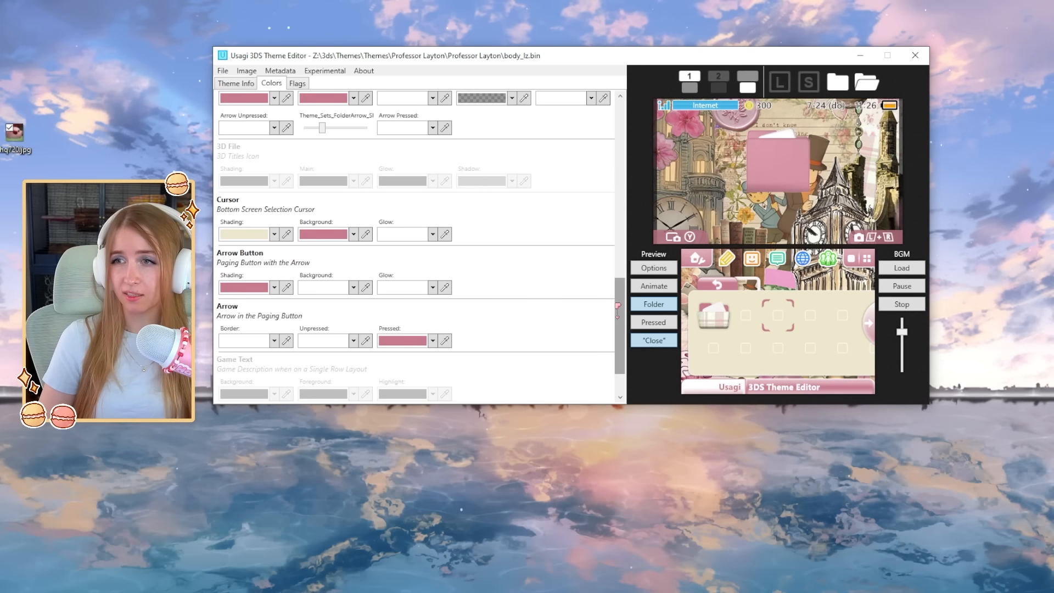
left_click(652, 288)
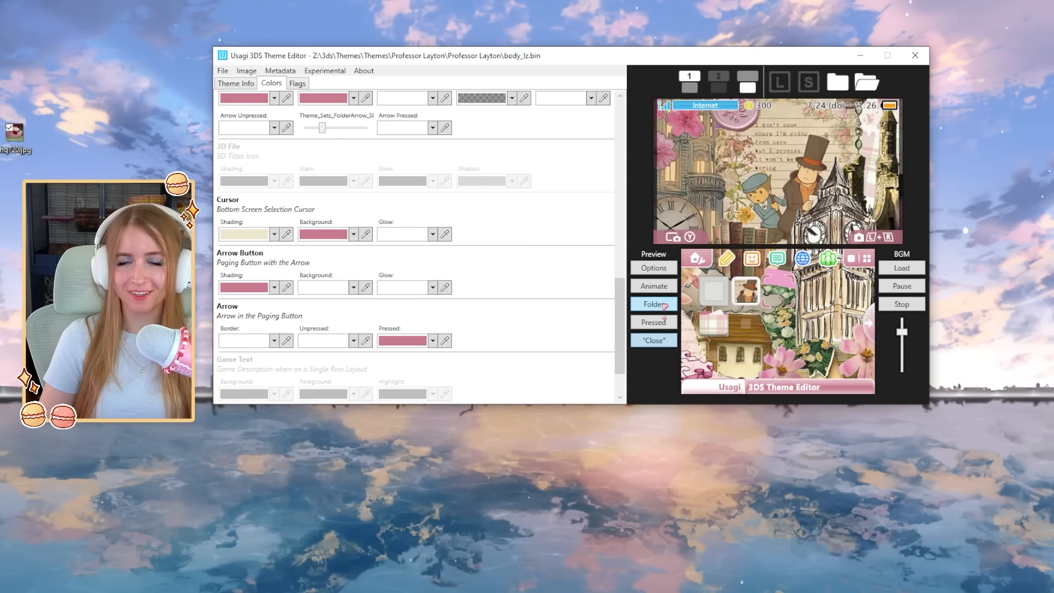
left_click(663, 304)
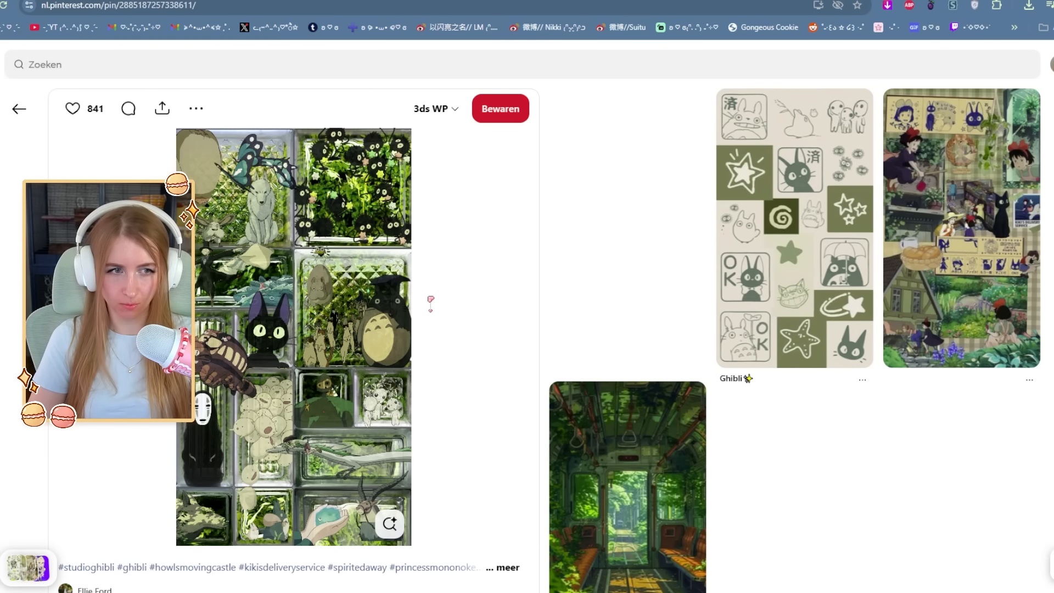
In Photoshop, convert the Pinterest Ghibli collage in the Top-412x240 artboard to a smart object and copy it into Bottom-320x240
scroll(274, 330, "down", 5)
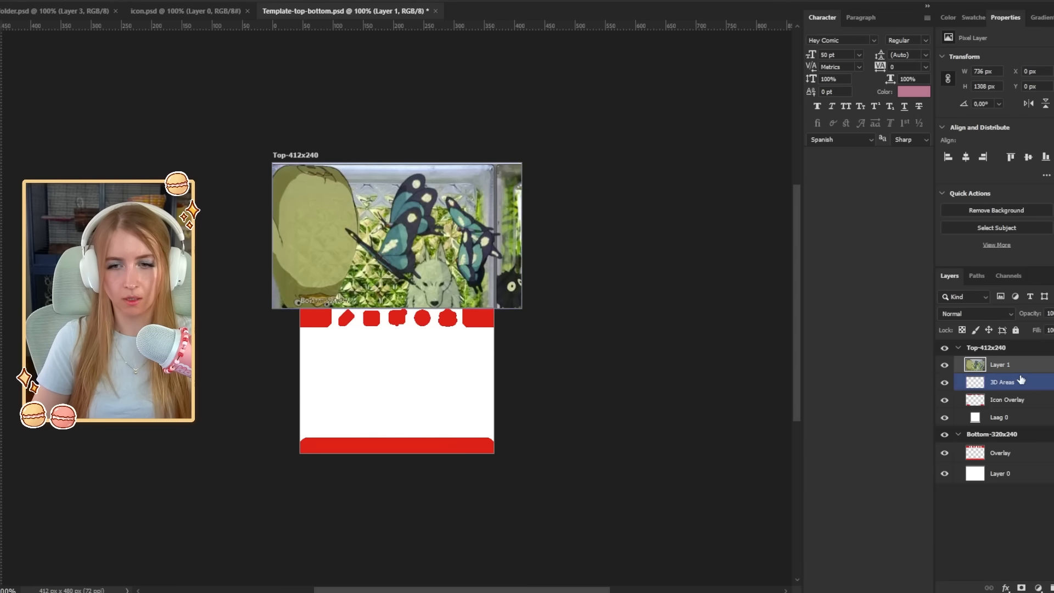
right_click(1019, 371)
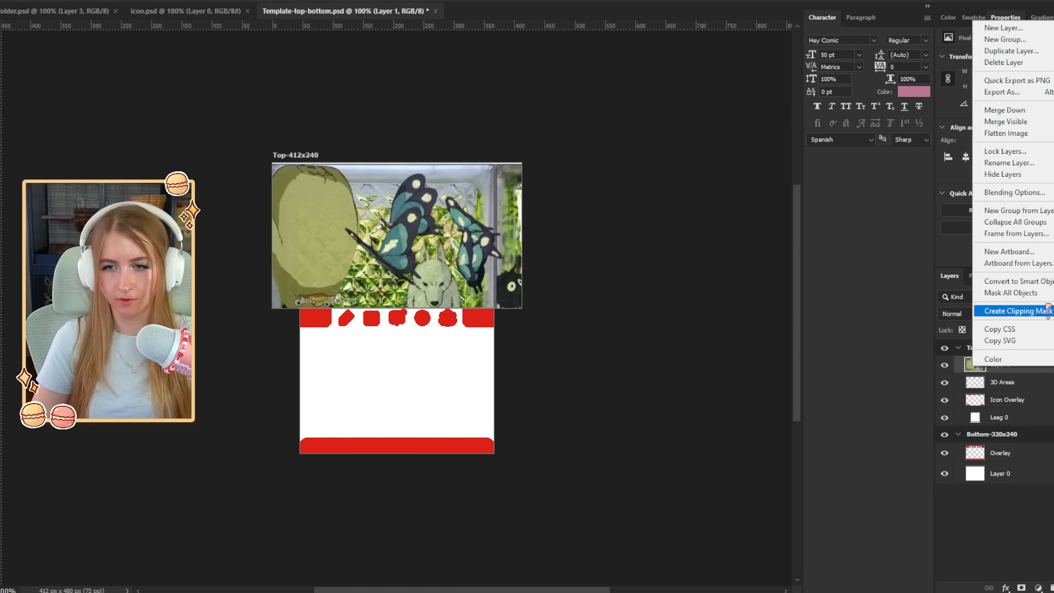
left_click(1010, 282)
left_click_drag(1009, 368, 1008, 453)
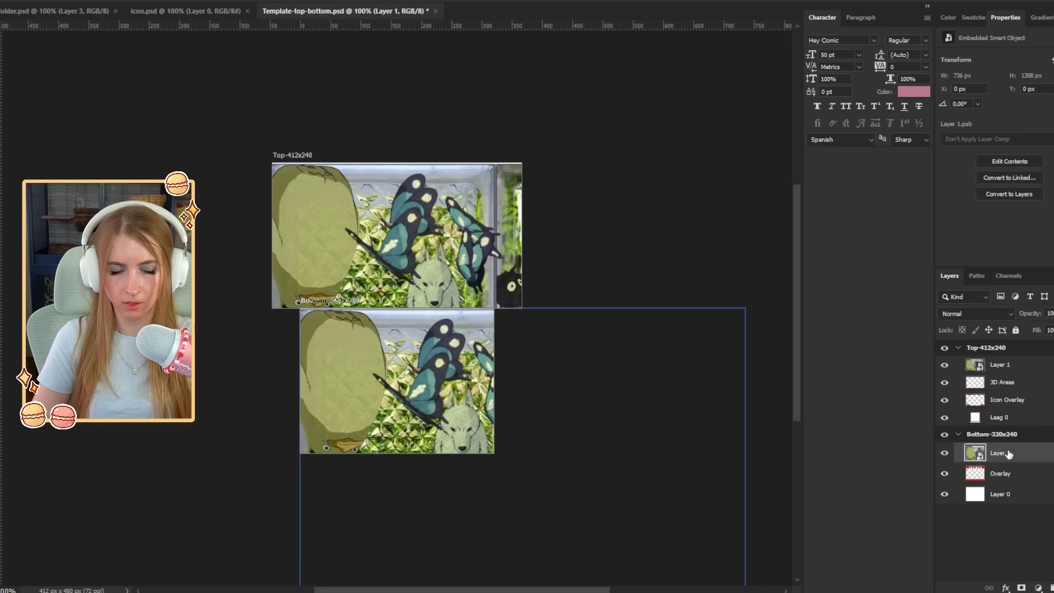
Move the bottom collage copy to about X -46, Y -239 px so the picture continues from the top artboard
key("ctrl+t")
left_click_drag(521, 419, 475, 283)
key("Return")
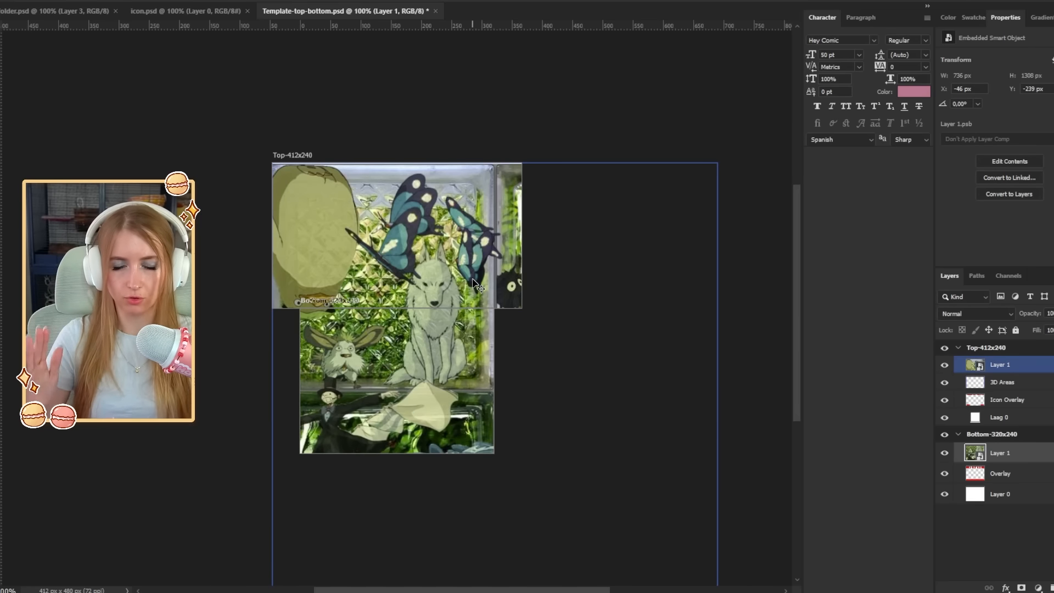
Shrink both collage layers together, rotate them to about -18.10° and reposition them across the two artboards
left_click(1026, 365, "ctrl")
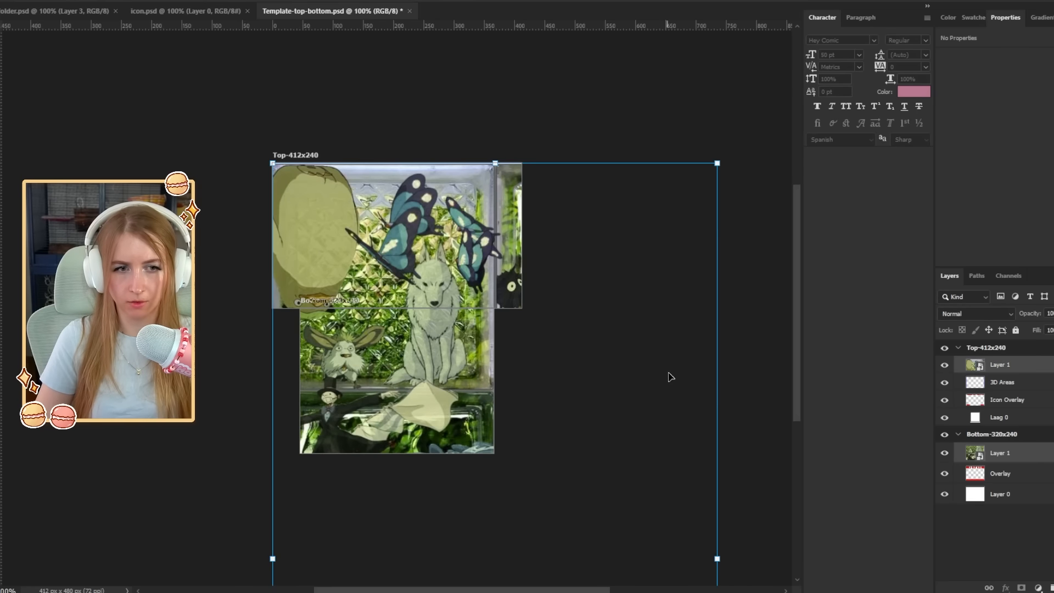
left_click_drag(723, 412, 485, 144)
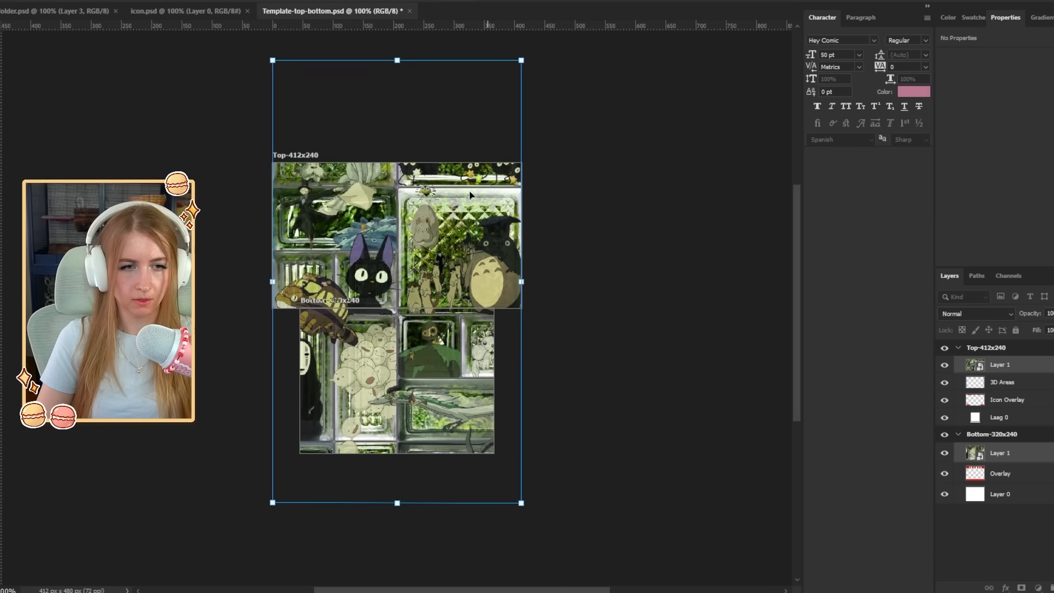
mouse_move(462, 202)
left_mouse_down()
mouse_move(498, 205)
mouse_move(483, 200)
left_mouse_up()
left_click_drag(635, 236, 608, 176)
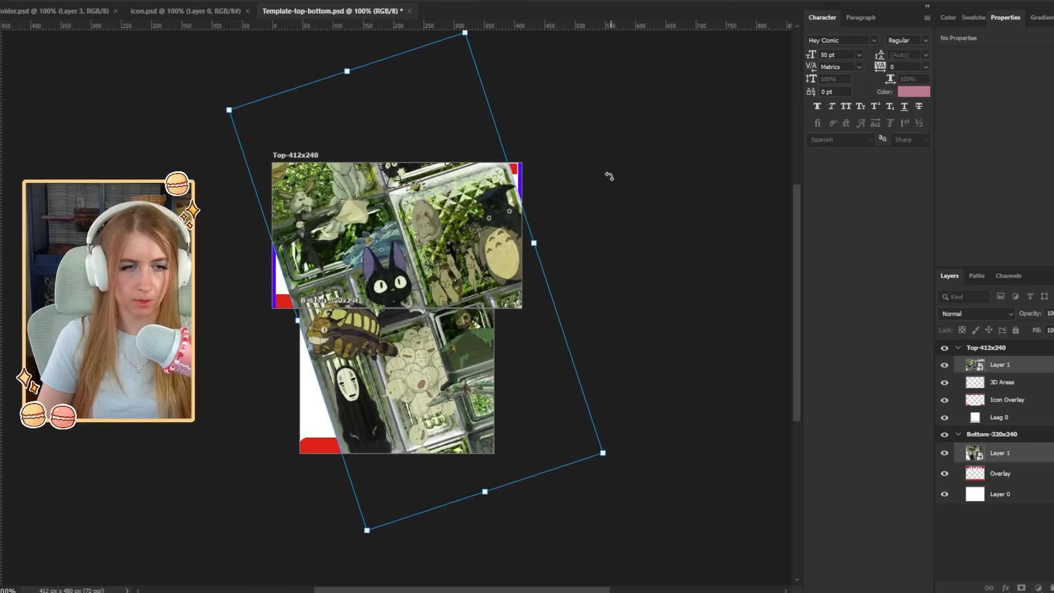
left_click_drag(435, 245, 431, 286)
key("Return")
Duplicate the tilted collage beside the originals to fill the empty corners of both artboards
left_click_drag(464, 341, 680, 198)
left_click_drag(470, 394, 329, 529)
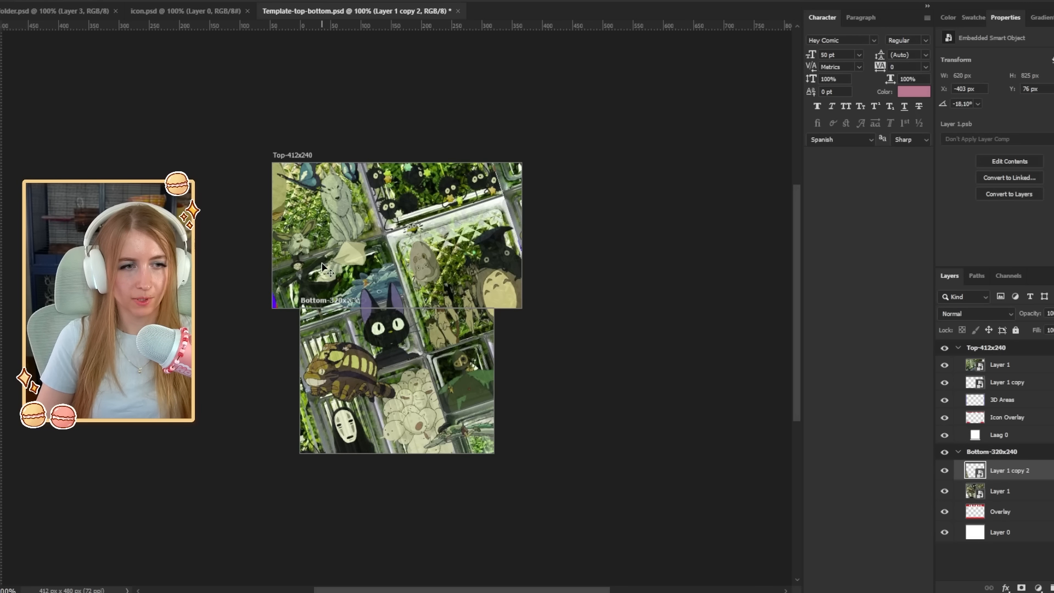
left_click(322, 267)
left_click_drag(337, 327, 220, 387)
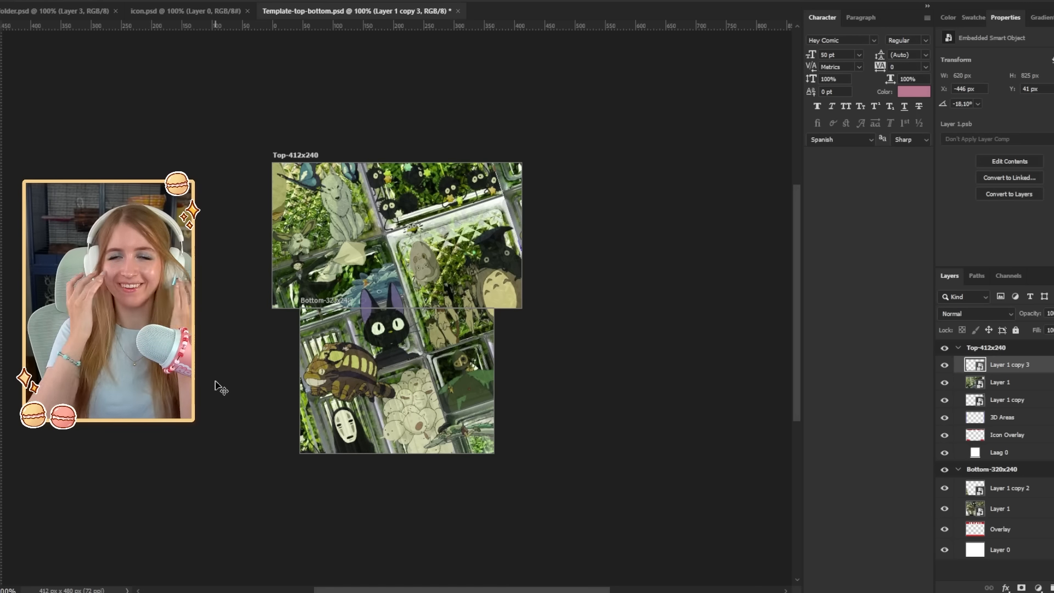
Switch to the browser, search images for "studio ghibli logo" and copy the transparent Totoro logo from the Wikipedia result
left_click(346, 583)
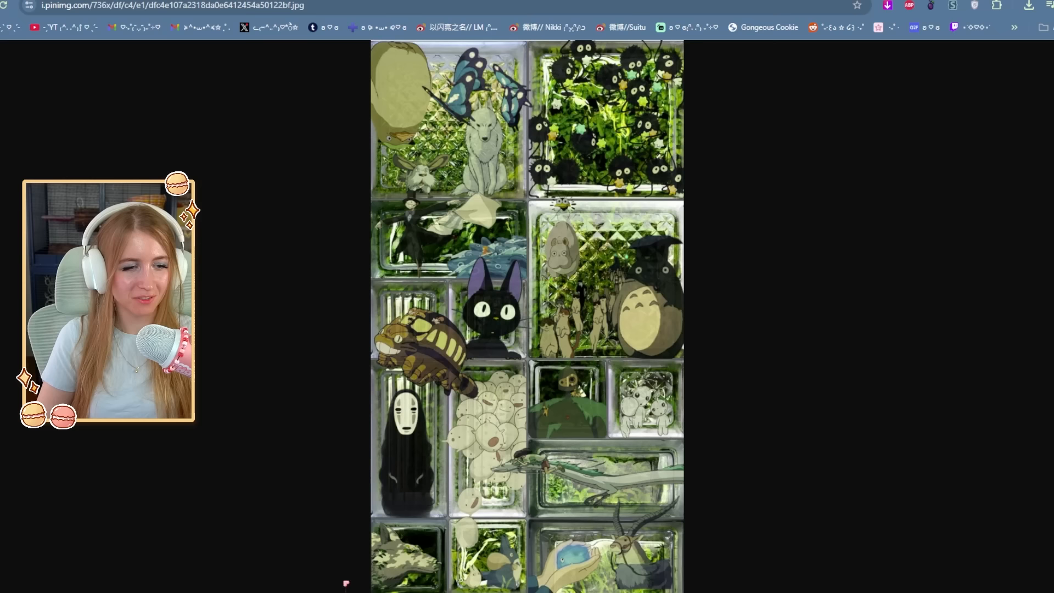
key("ctrl+t")
type("st")
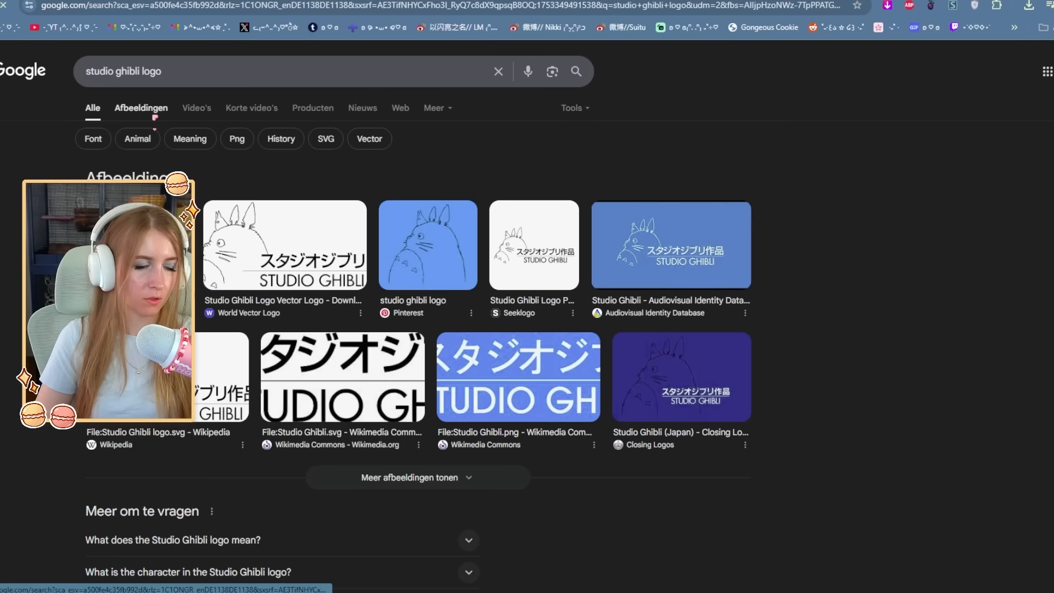
left_click(149, 116)
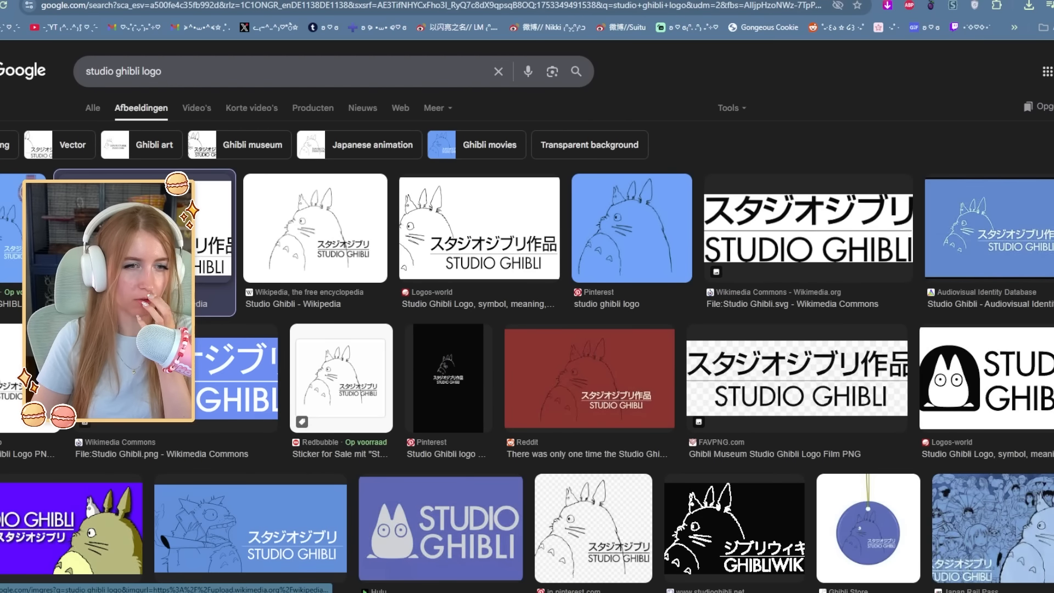
left_click(217, 230)
right_click(741, 348)
left_click(823, 253)
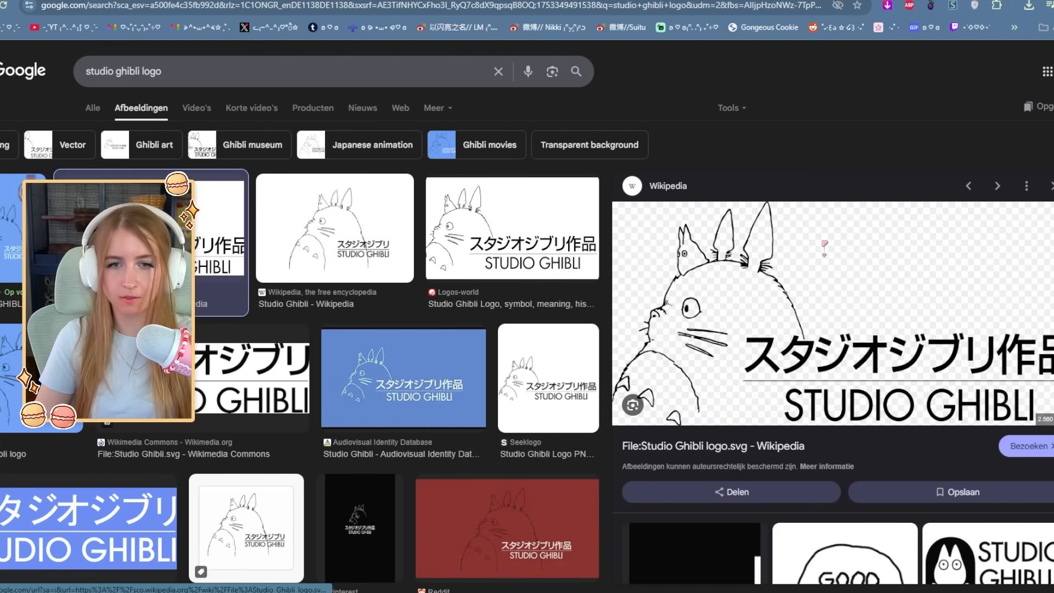
Paste the Studio Ghibli logo into Photoshop's top artboard and convert it to a smart object
key("alt+Tab")
key("ctrl+v")
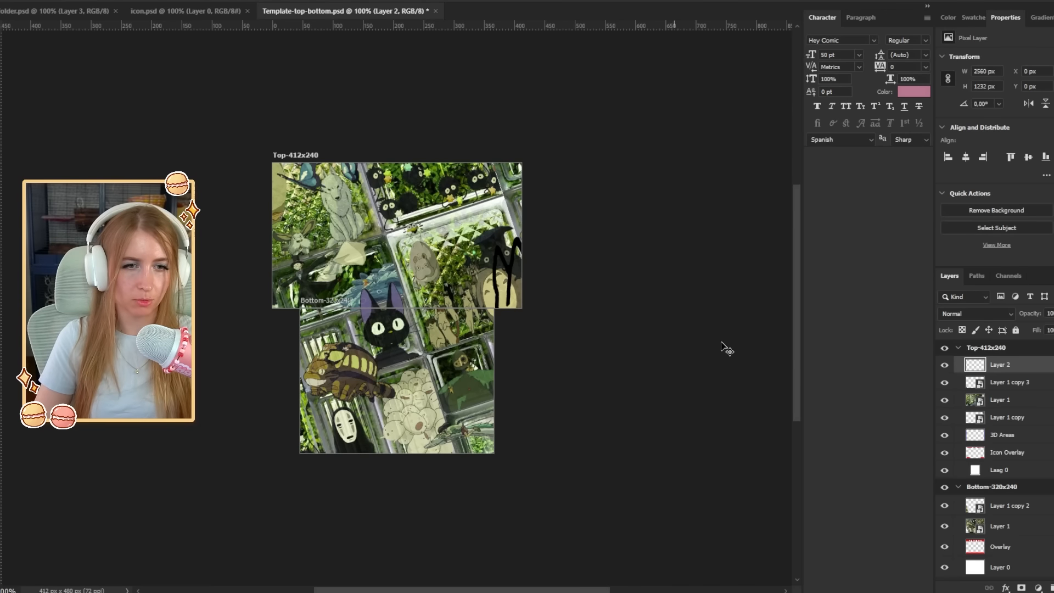
left_click_drag(559, 343, 412, 281)
right_click(973, 365)
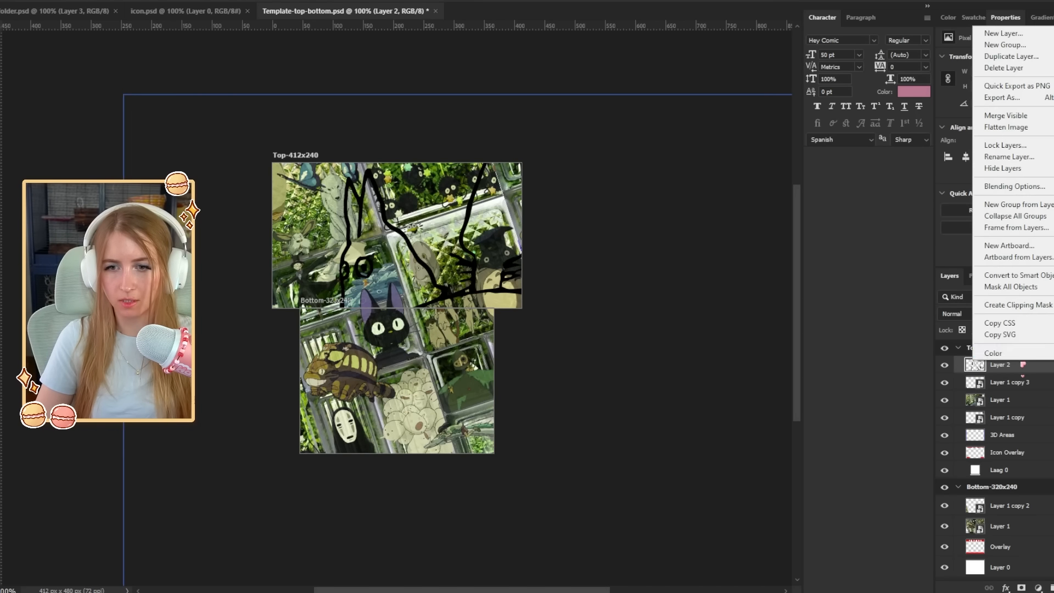
left_click(1015, 275)
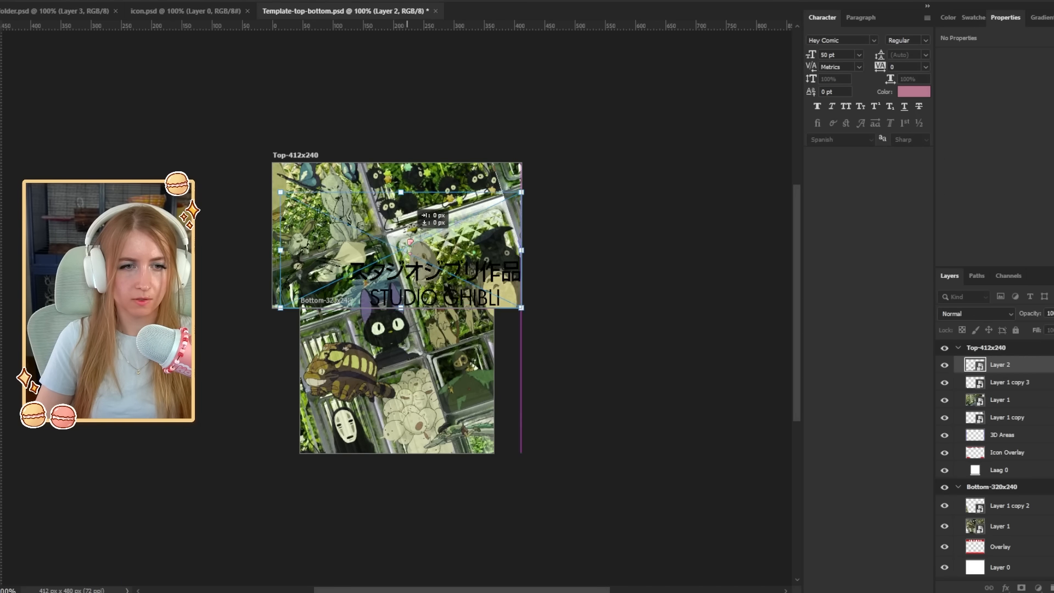
Invert the logo to white and scale it down to about 335 x 161 px inside the top artboard
key("ctrl+i")
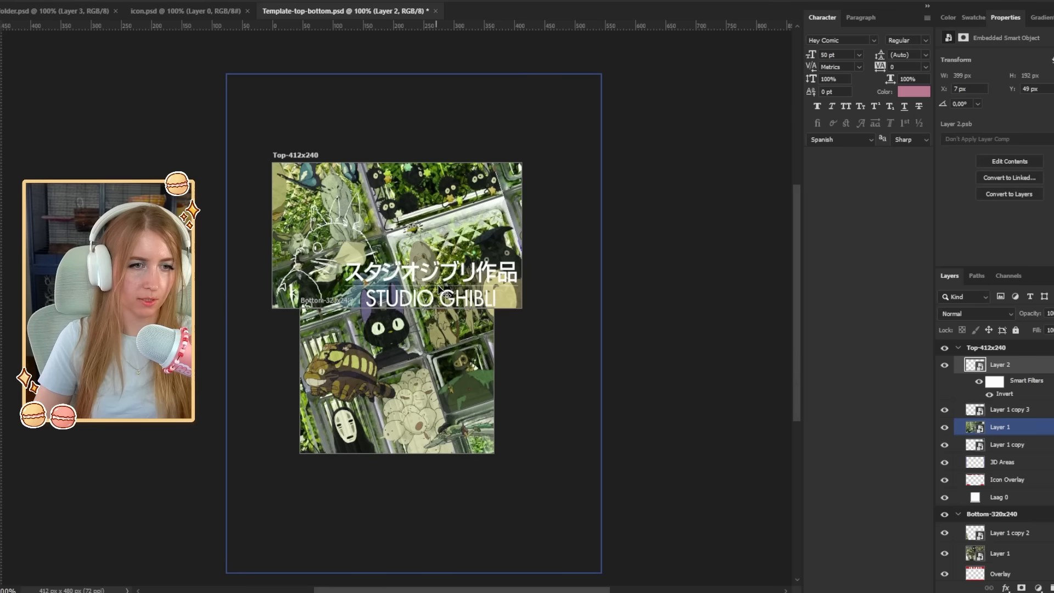
key("ctrl+t")
left_click_drag(518, 250, 391, 260)
left_click_drag(352, 259, 475, 117)
key("Return")
Add a white stroke to the logo, comparing the result with and without the effect
scroll(423, 432, "up", 1)
left_click_drag(475, 117, 476, 117)
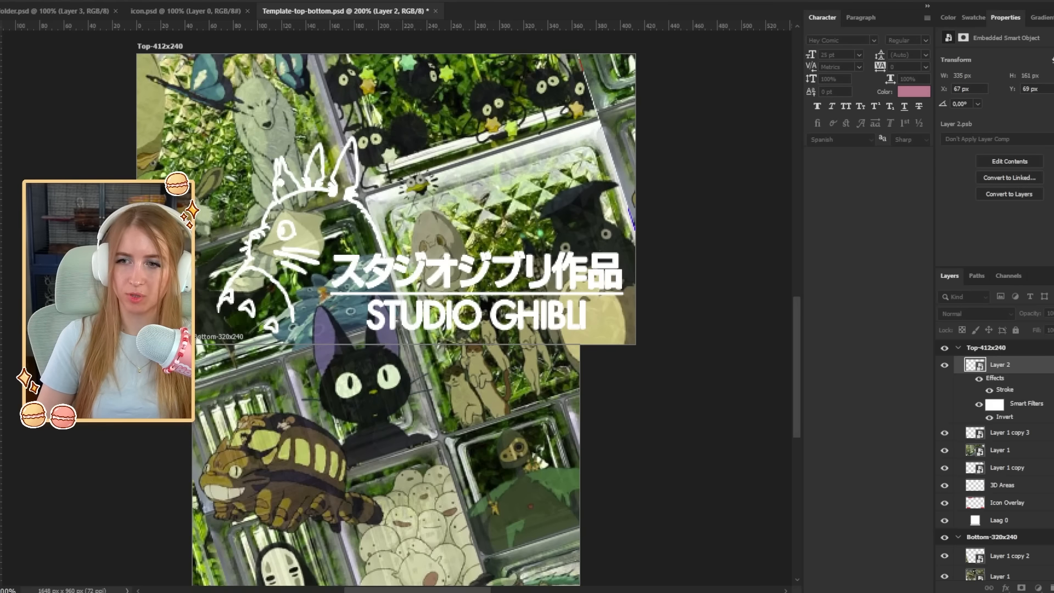
left_click(1043, 304)
left_click(1042, 305)
left_click(1042, 305)
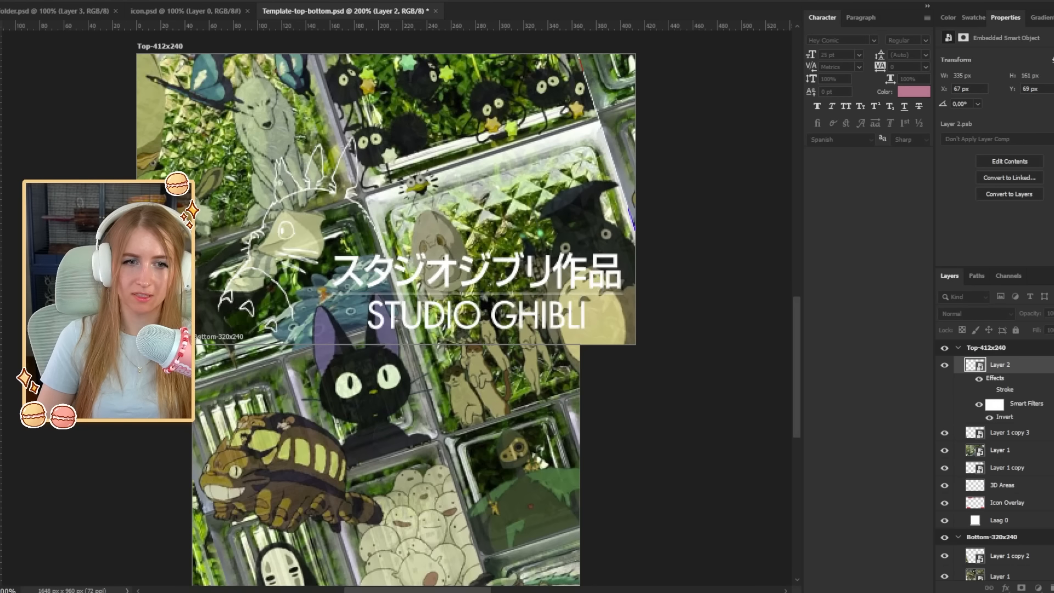
left_click(1042, 304)
left_click(1049, 252)
Center the logo in the top artboard, at about X 46, Y 19 px
left_click_drag(503, 291, 556, 318)
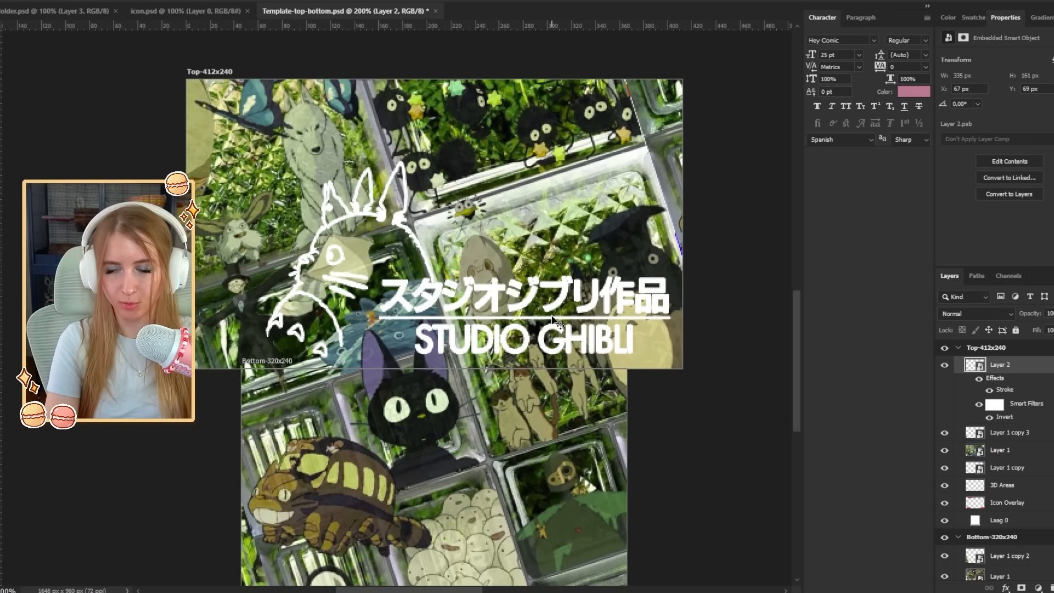
key("ctrl+minus")
left_click_drag(426, 324, 413, 294)
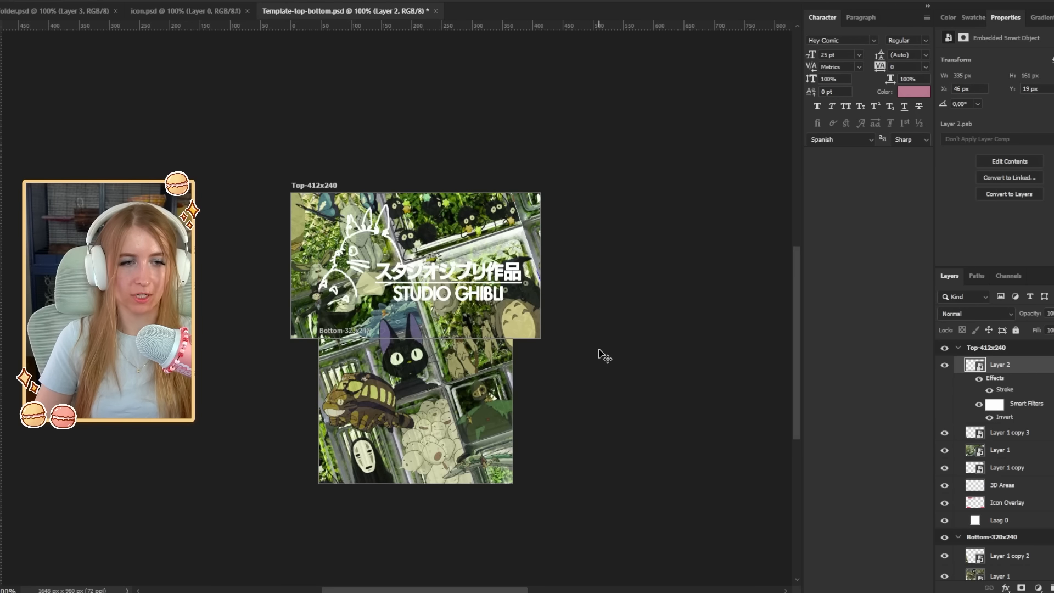
Find a soot sprite picture in the browser and paste it above the bottom artboard's collage layer
left_click(480, 211)
left_click(461, 428)
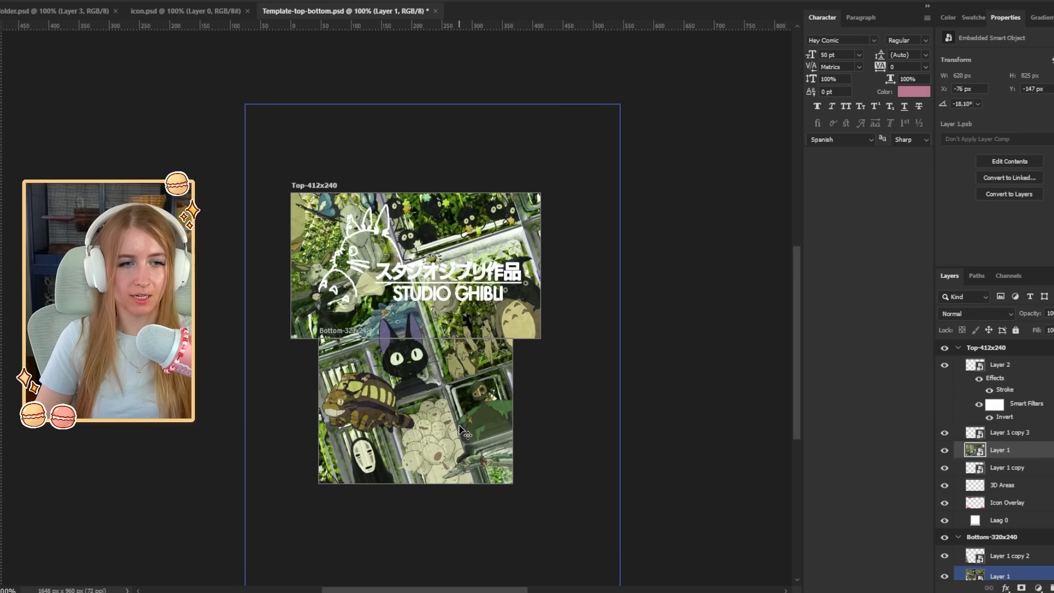
left_click(329, 571)
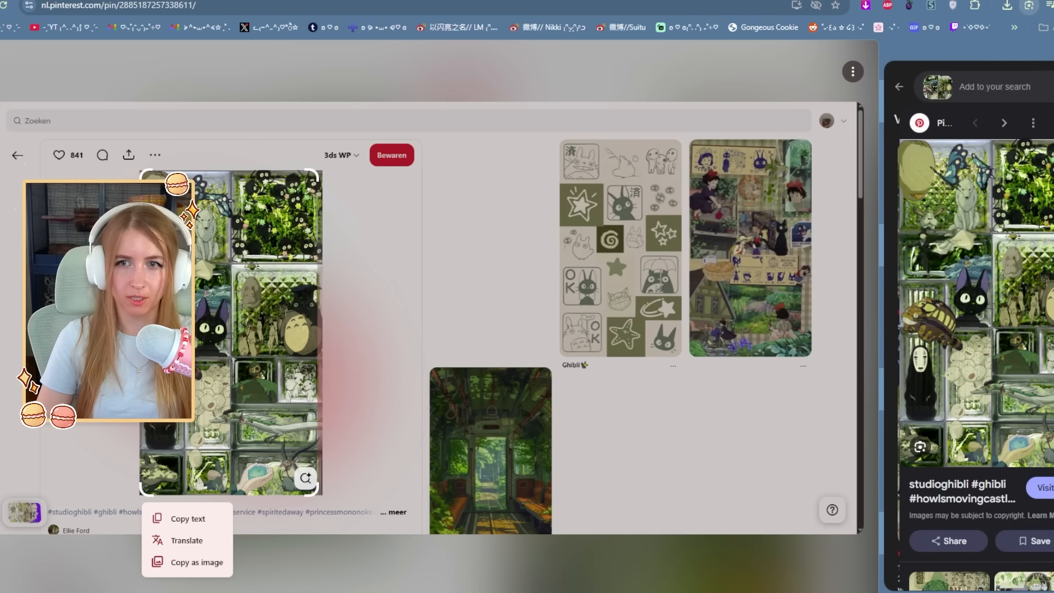
key("Escape")
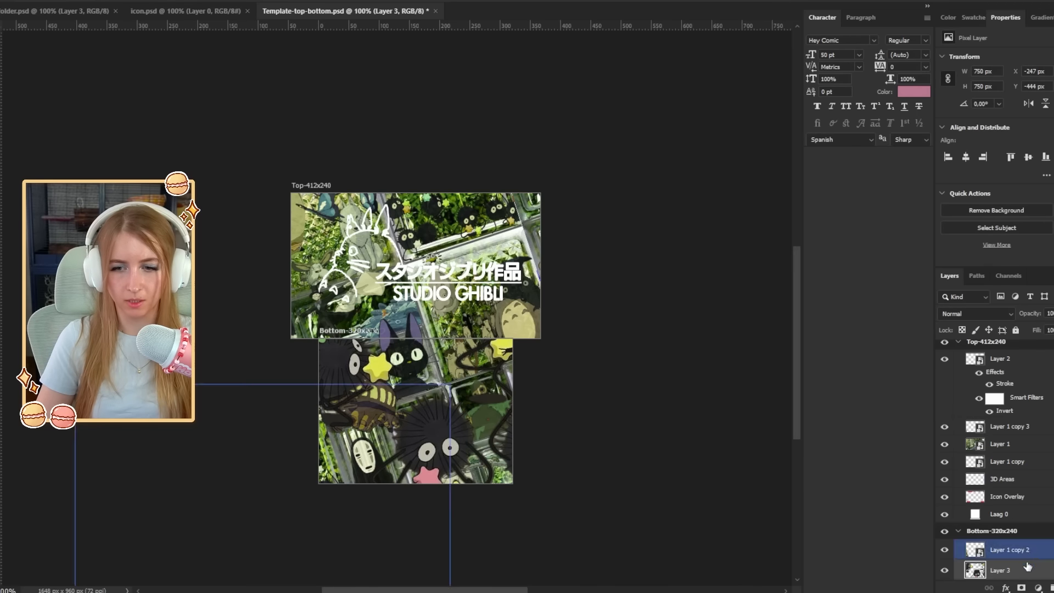
Convert the soot sprite picture to a smart object, shrink it to about 237 x 233 px, rotate it and fit it into the bottom artboard's lower right corner
right_click(974, 549)
left_click(1045, 483)
key("ctrl+t")
left_click_drag(623, 297, 470, 512)
left_click_drag(560, 474, 555, 432)
left_click_drag(483, 463, 565, 441)
key("Return")
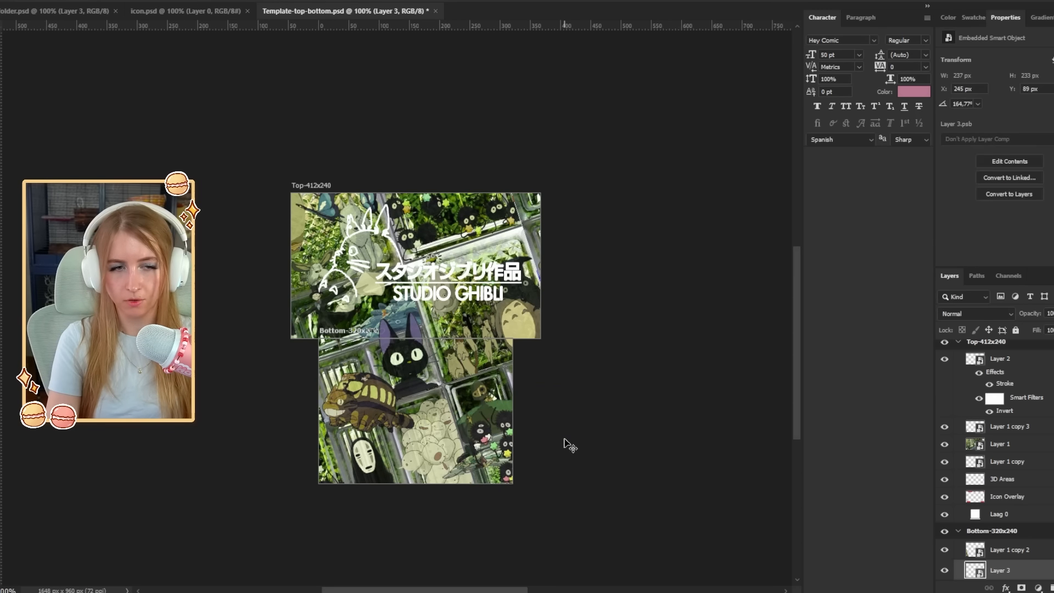
key("ctrl+plus")
left_click(523, 128)
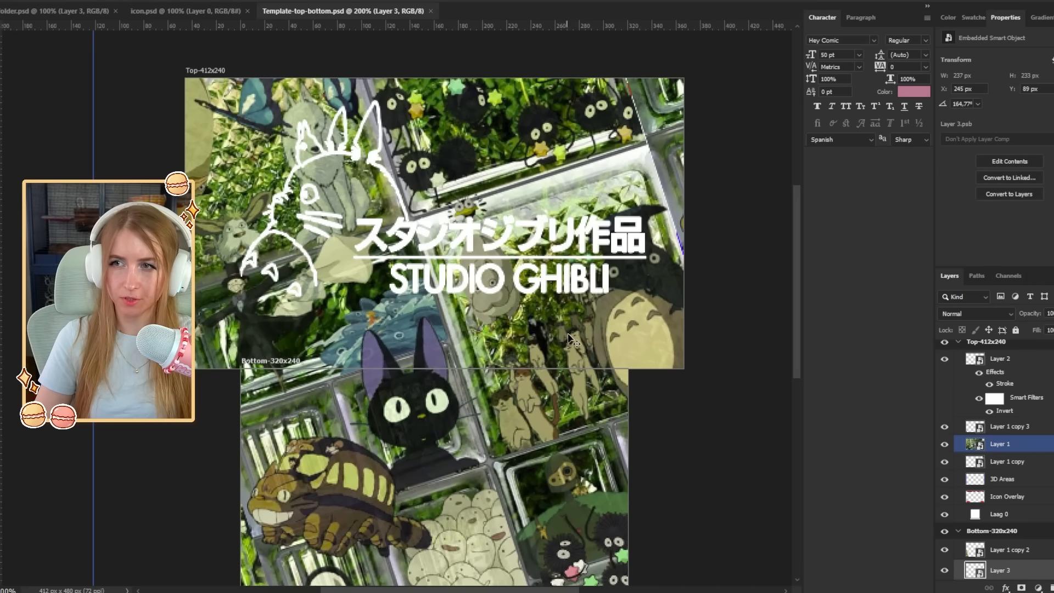
Adjust the soot sprite layer's Color Balance, shifting the midtones toward red and setting the shadows' magenta–green level to -12
left_click_drag(526, 374, 467, 251)
left_click(518, 432)
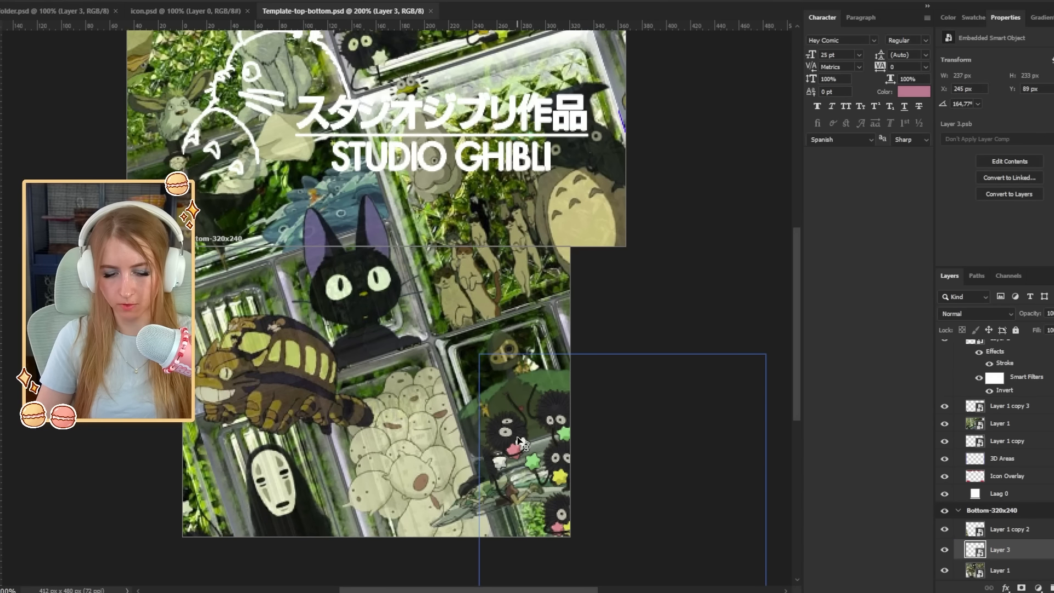
key("alt+s")
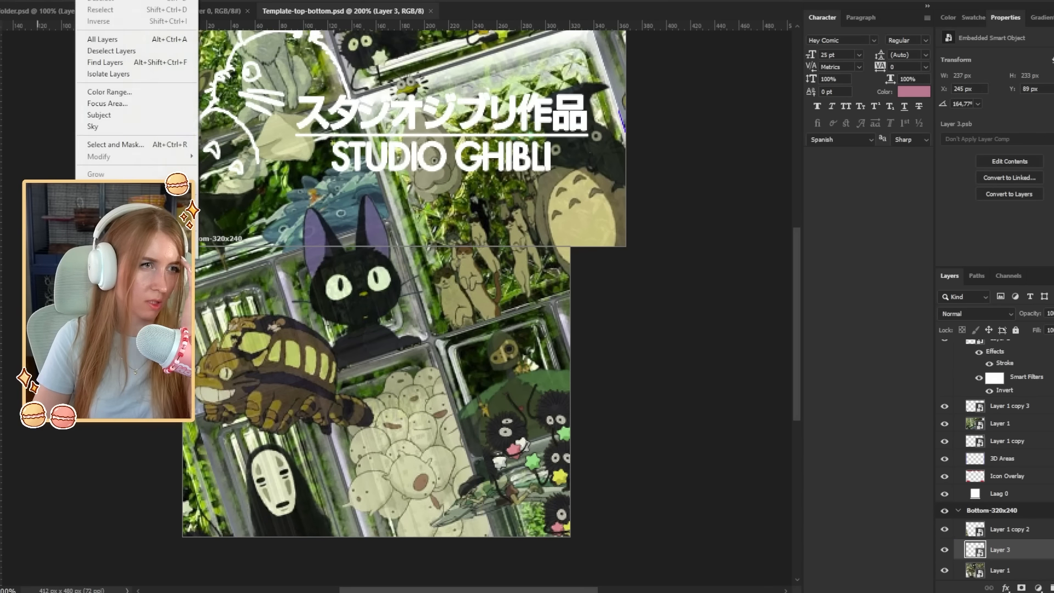
key("Escape")
key("alt+i")
mouse_move(94, 8)
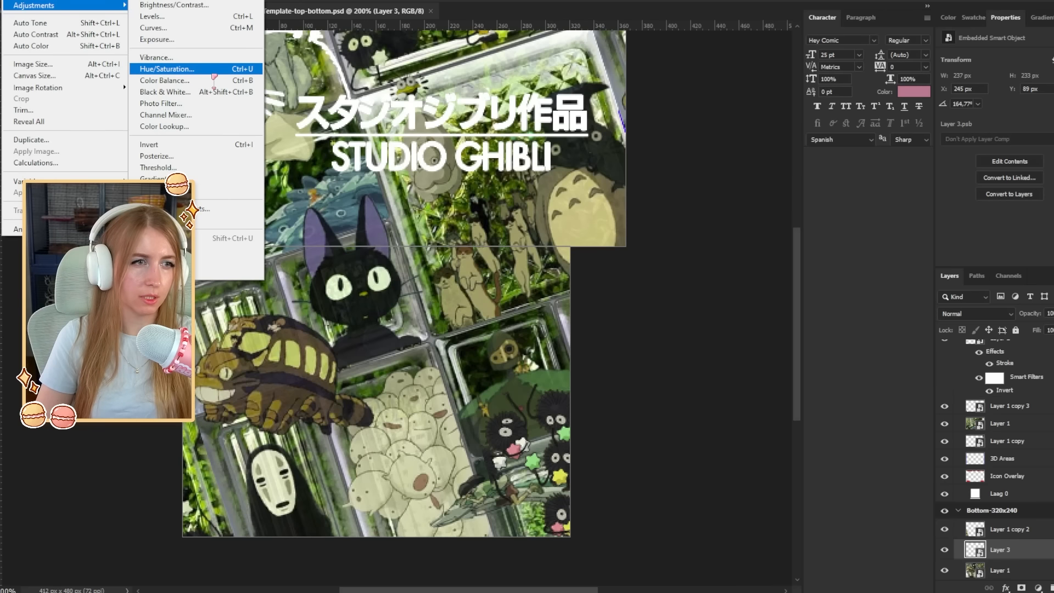
left_click(165, 80)
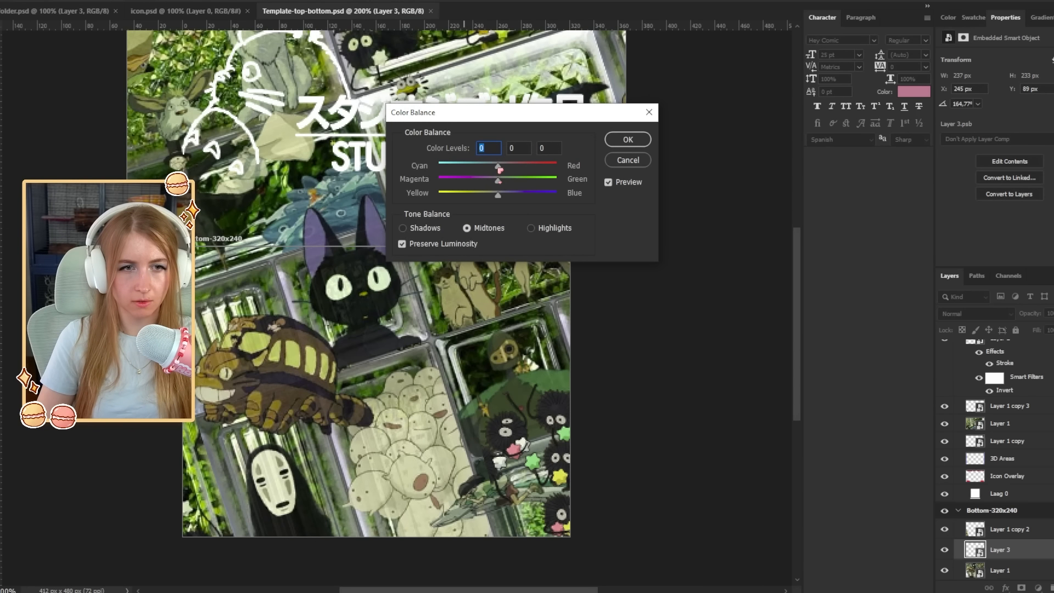
left_click_drag(499, 168, 528, 165)
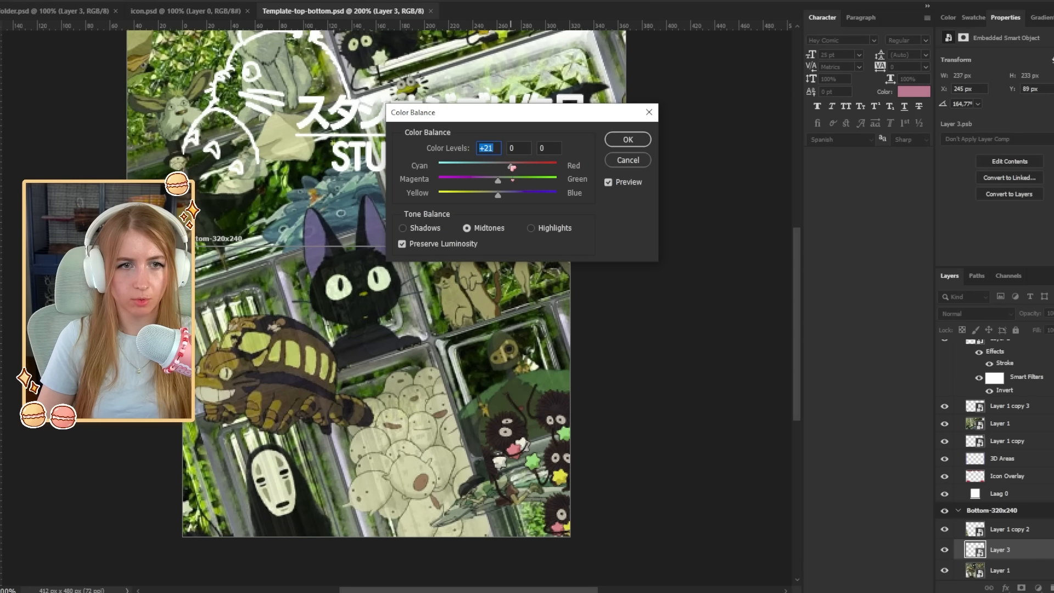
left_click_drag(516, 183, 517, 183)
left_click_drag(574, 114, 724, 113)
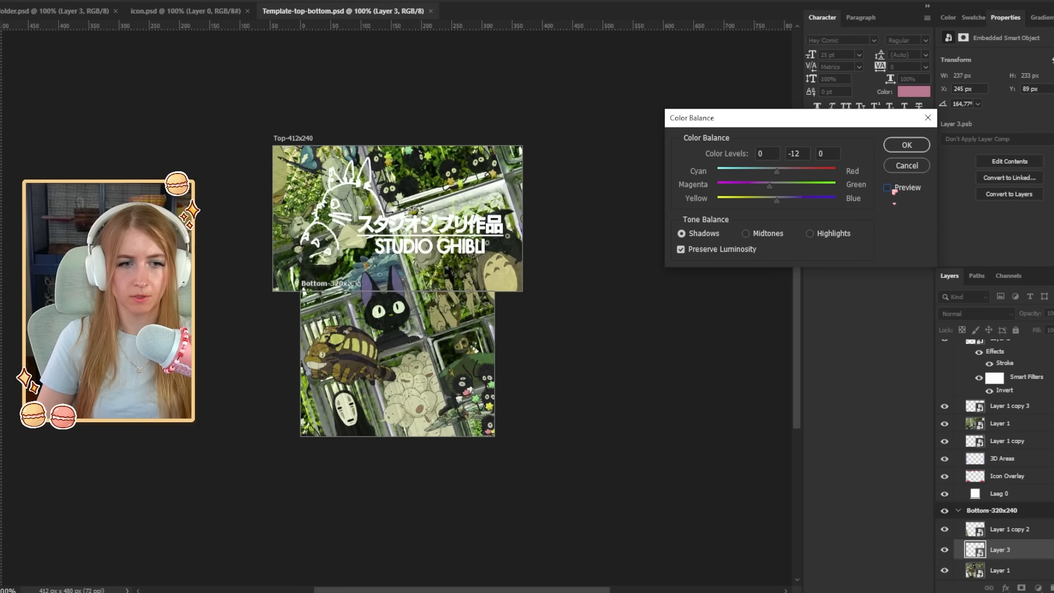
Compare the wallpaper with and without the color balance preview, and apply the adjustment to the soot sprite layer
left_click(887, 188)
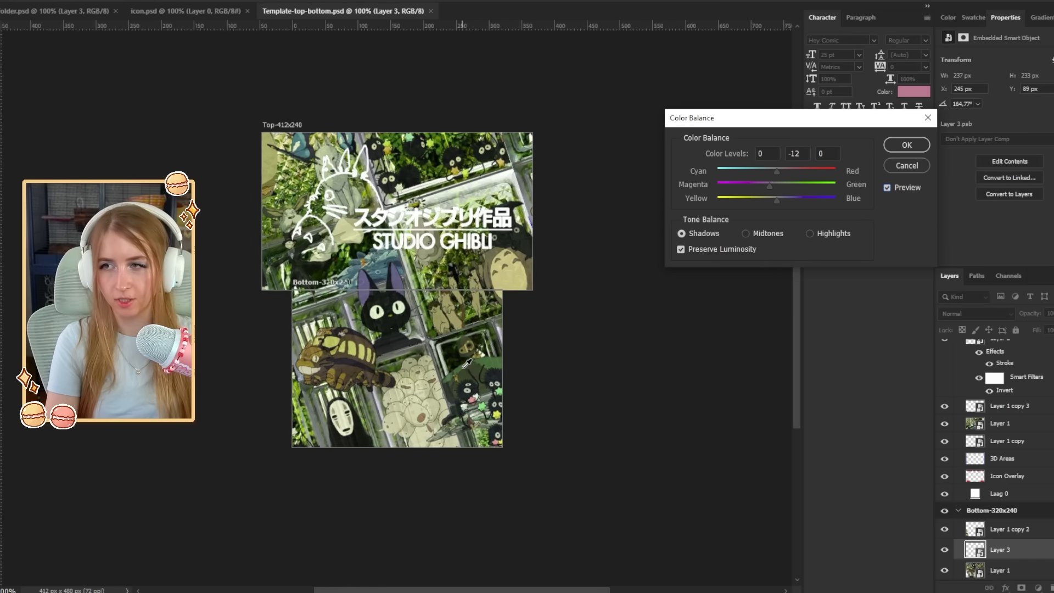
key("ctrl+plus")
key("ctrl+plus")
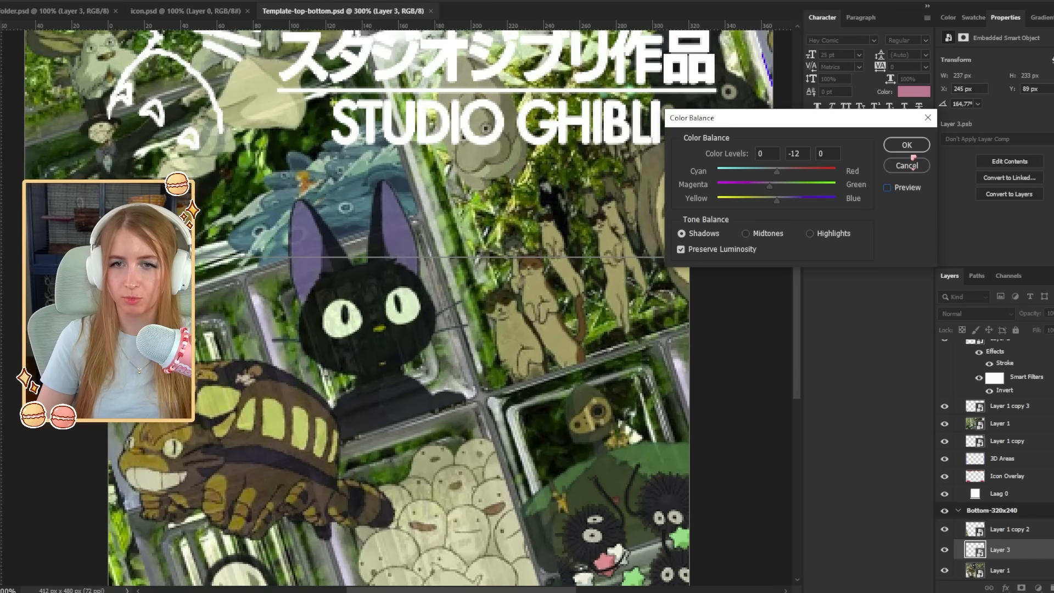
left_click(906, 144)
Save the wallpaper template and export its top and bottom artboards as PNG files
key("ctrl+minus")
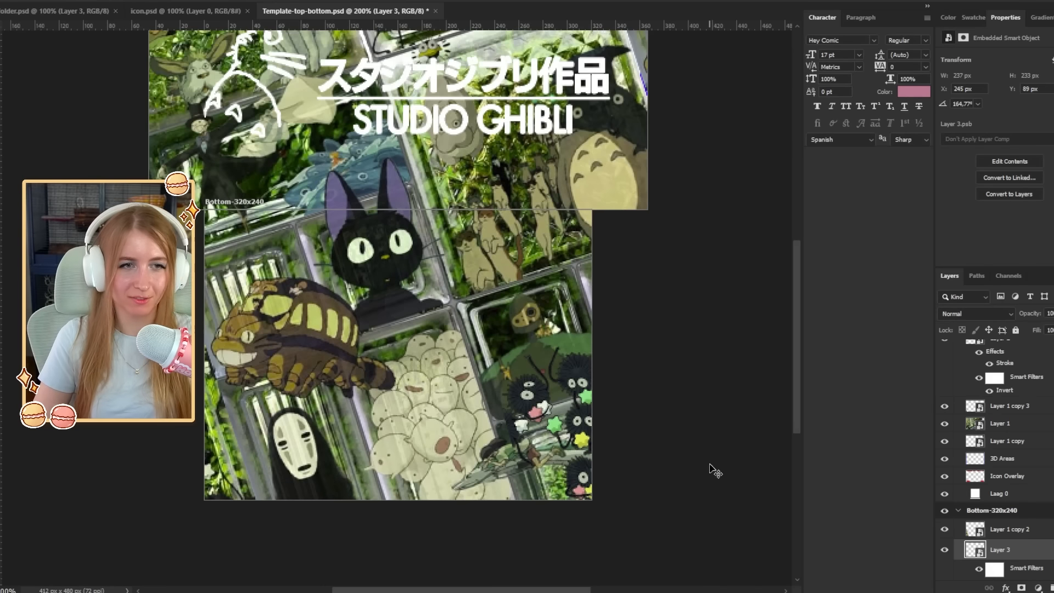
key("ctrl+minus")
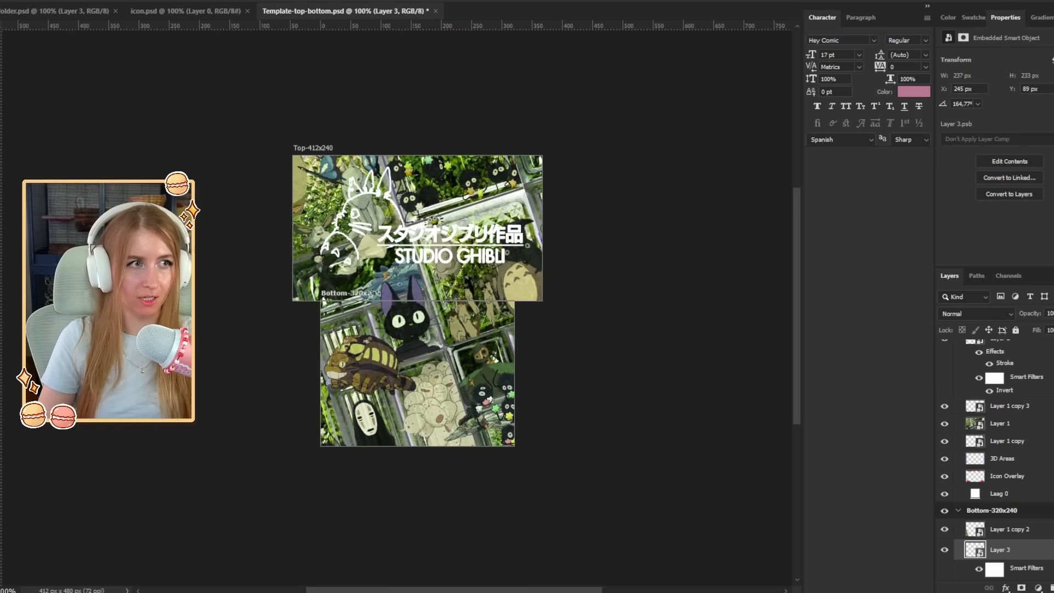
left_click(1, 2)
mouse_move(55, 185)
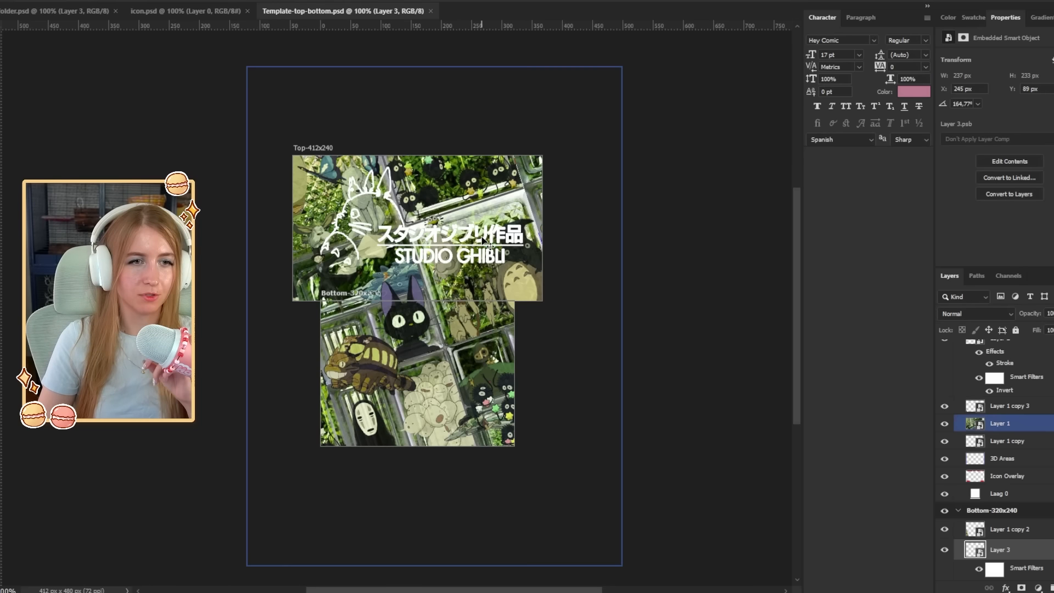
Sample a green from the top wallpaper and fill the back tabs of the closed and open folders in folder.psd with it
left_click(447, 206)
left_click(89, 12)
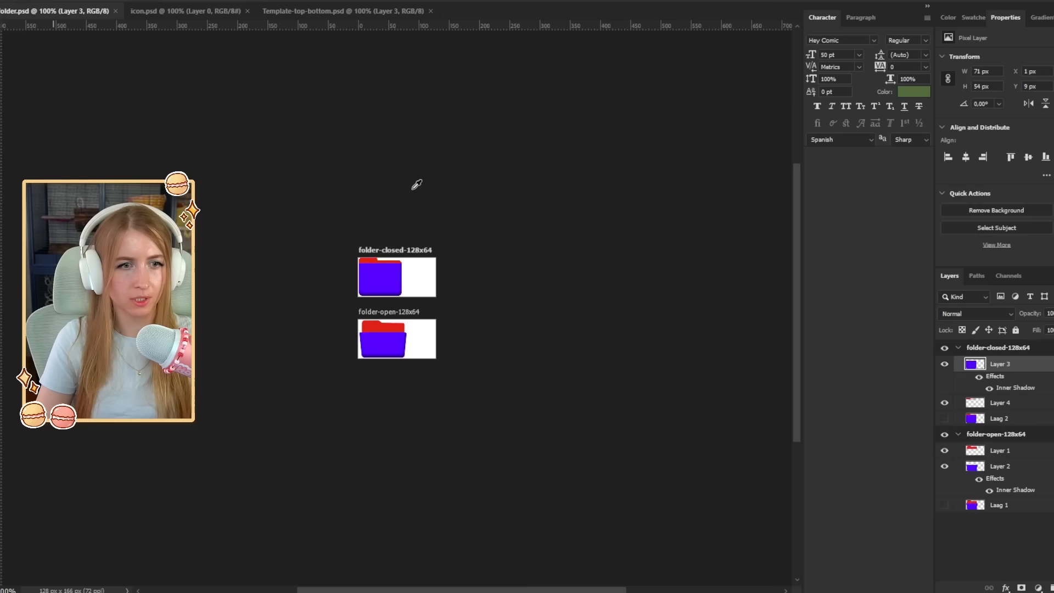
left_click(1012, 402)
left_click(368, 266)
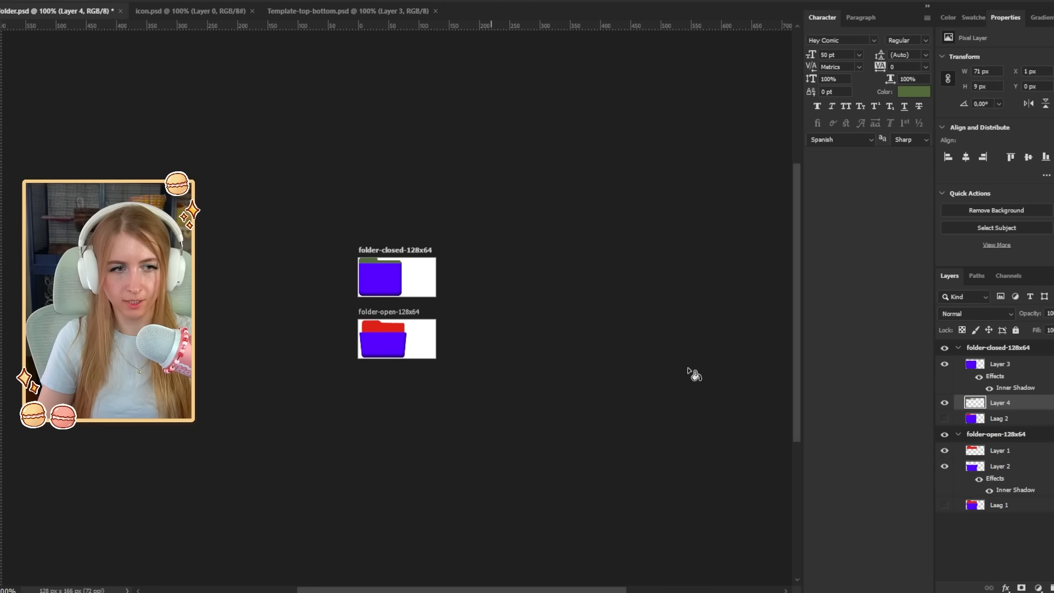
left_click(1005, 452)
left_click(391, 328)
Copy the soot sprite picture from the Pinterest page and paste it into folder.psd, clipped to the open folder's front
left_click(197, 11)
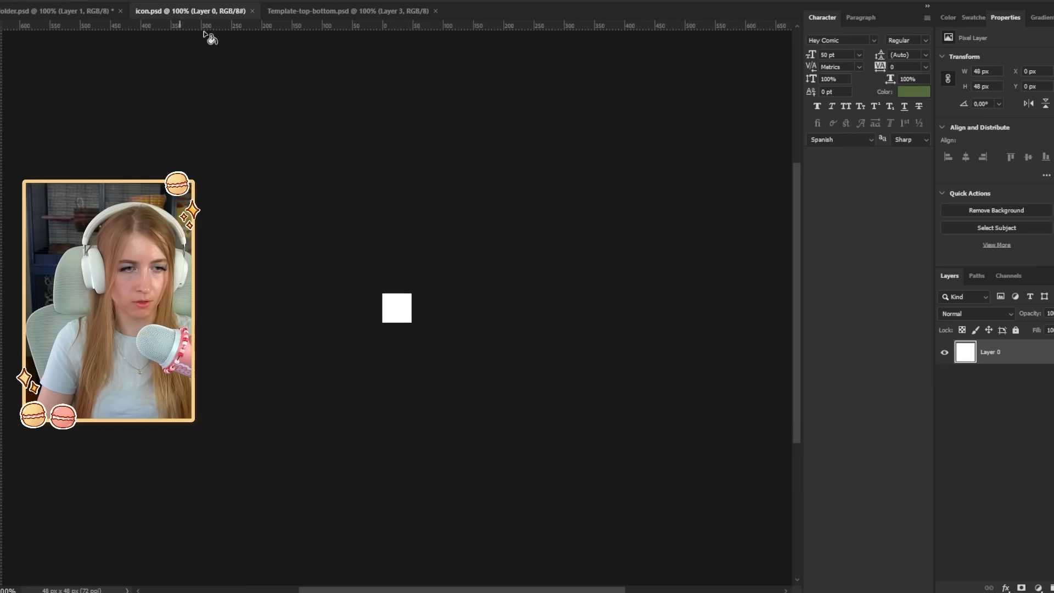
left_click(331, 12)
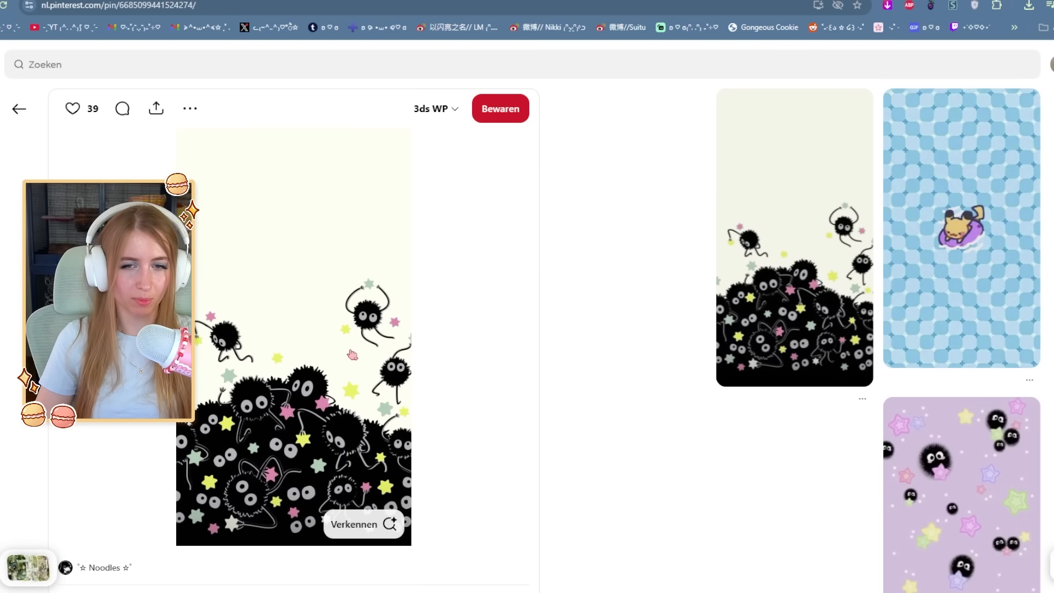
right_click(352, 354)
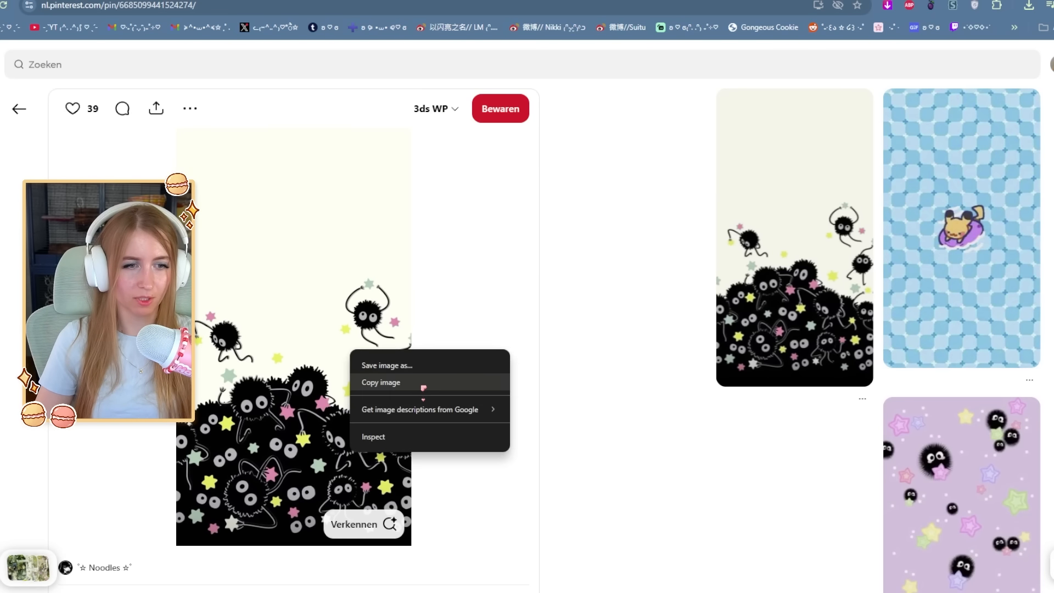
left_click(391, 381)
key("alt+Tab")
key("alt+Tab")
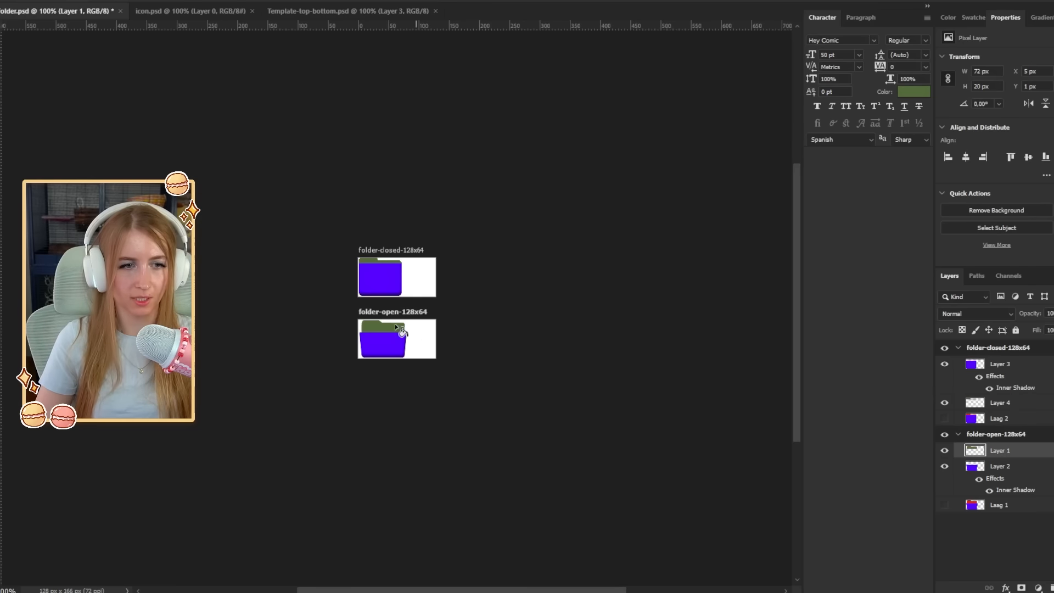
left_click(1019, 466)
key("ctrl+v")
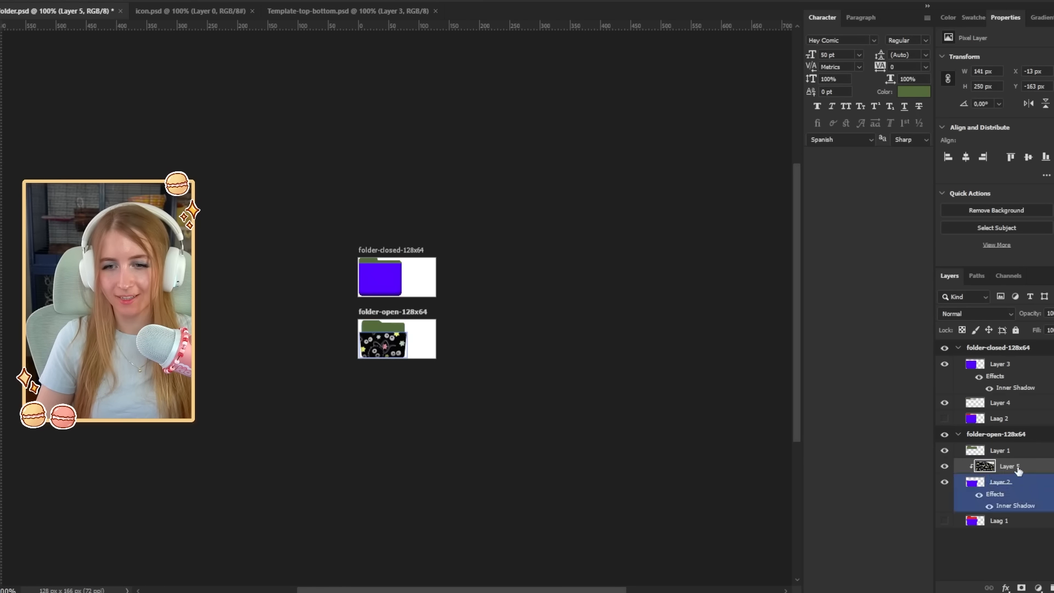
Duplicate the soot sprite picture above the closed folder's front, clip it to that shape and export both folder artboards as PNG
left_click_drag(1018, 467, 1011, 360)
left_click(995, 386)
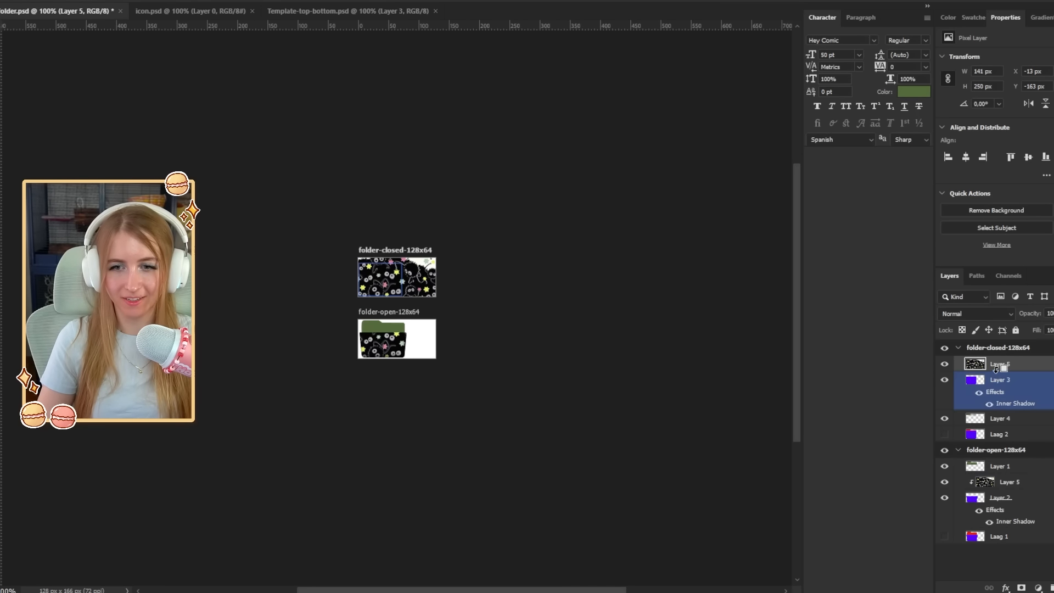
left_click(995, 369, "alt")
left_click(1, 1)
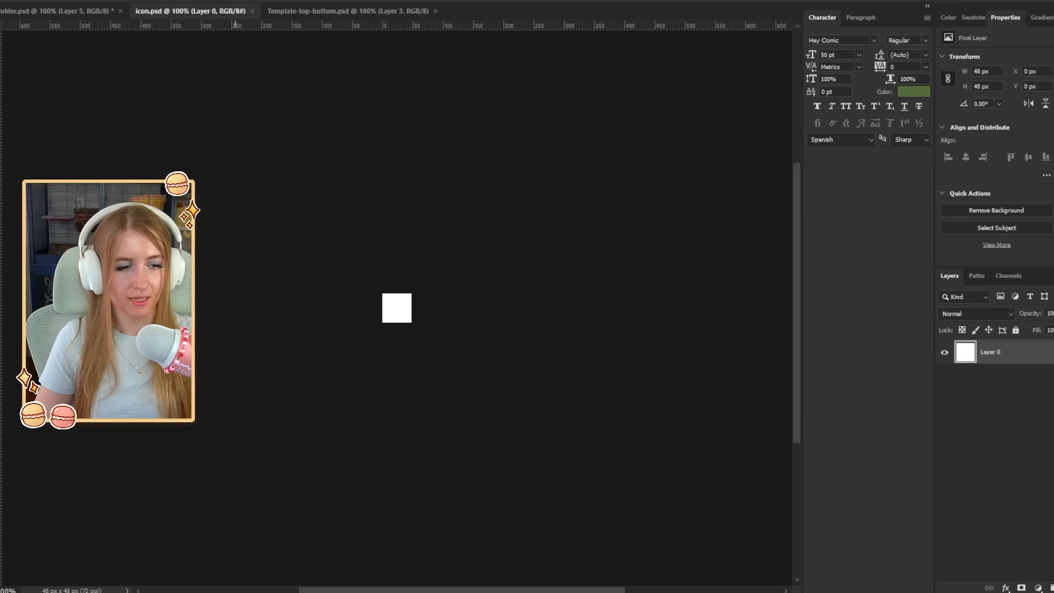
Place Bottom-320x240.png from the Spirited Away folder into icon.psd and scale it to 246 x 184 px, framing No-Face's mask
mouse_move(217, 592)
left_click(193, 561)
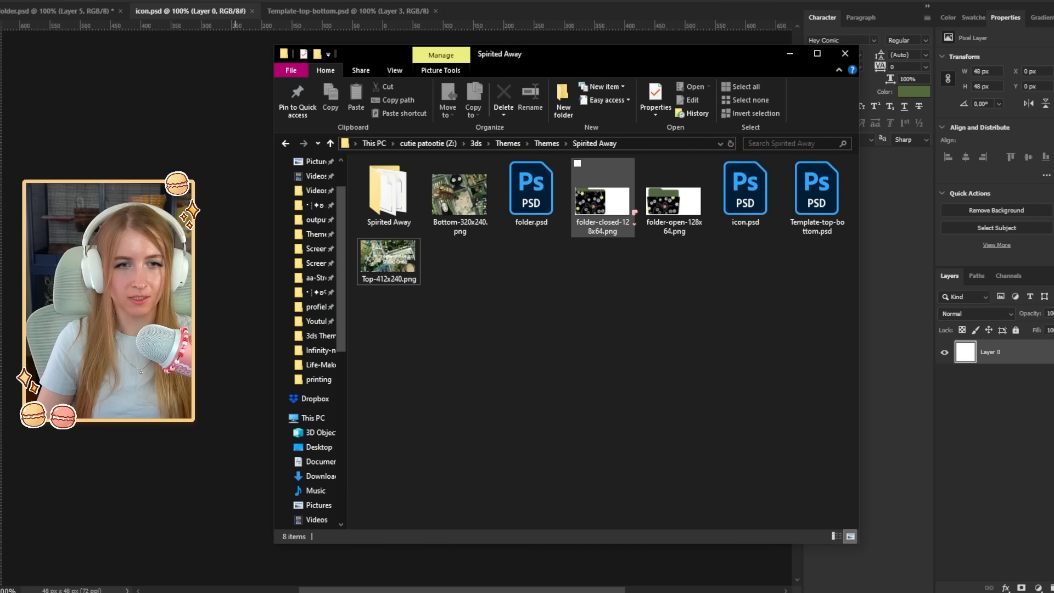
left_click(481, 213)
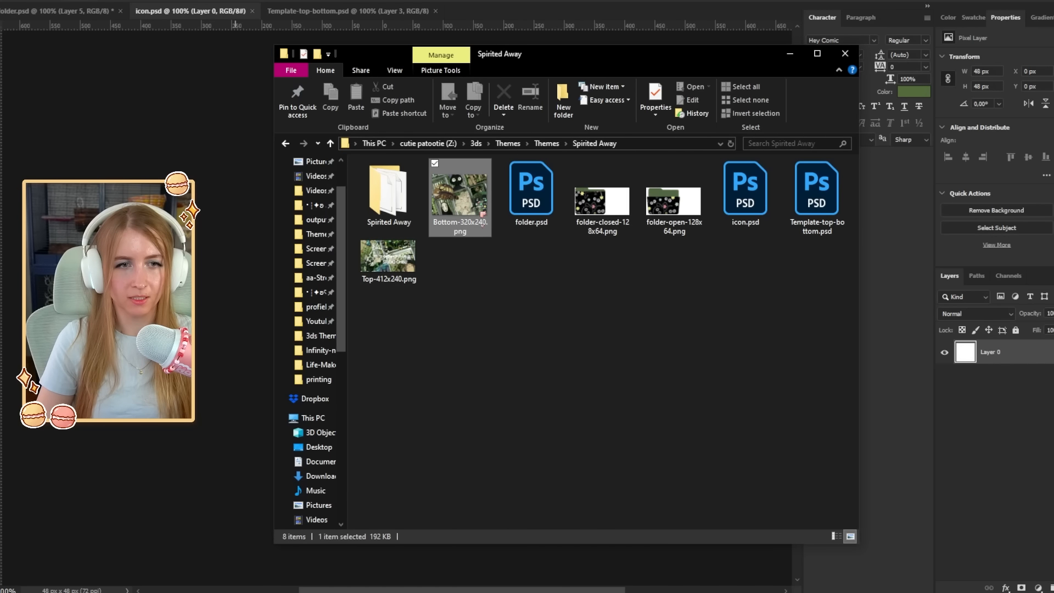
left_click_drag(464, 230, 426, 307)
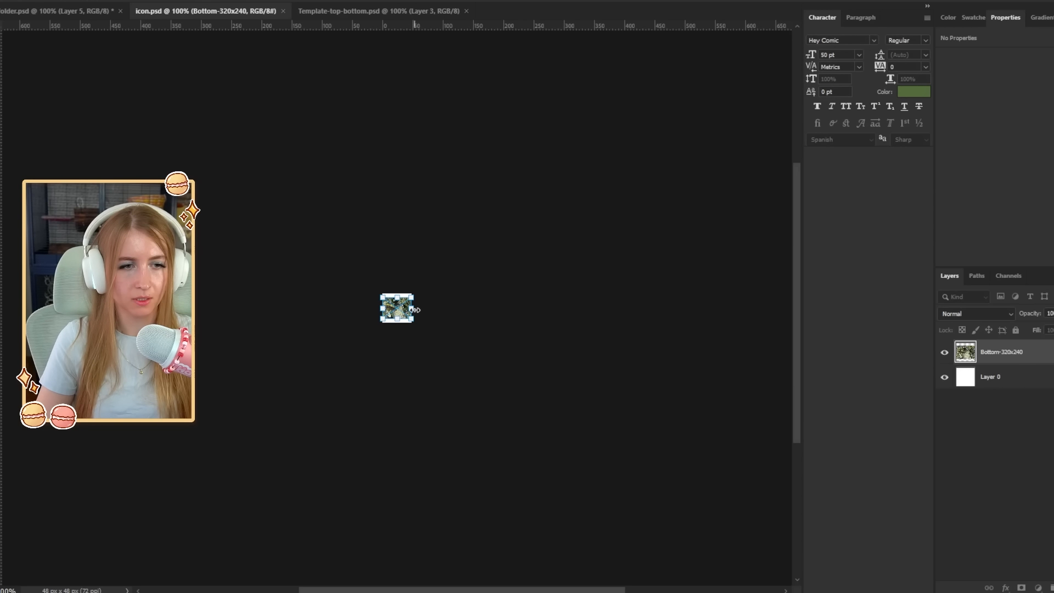
key("Return")
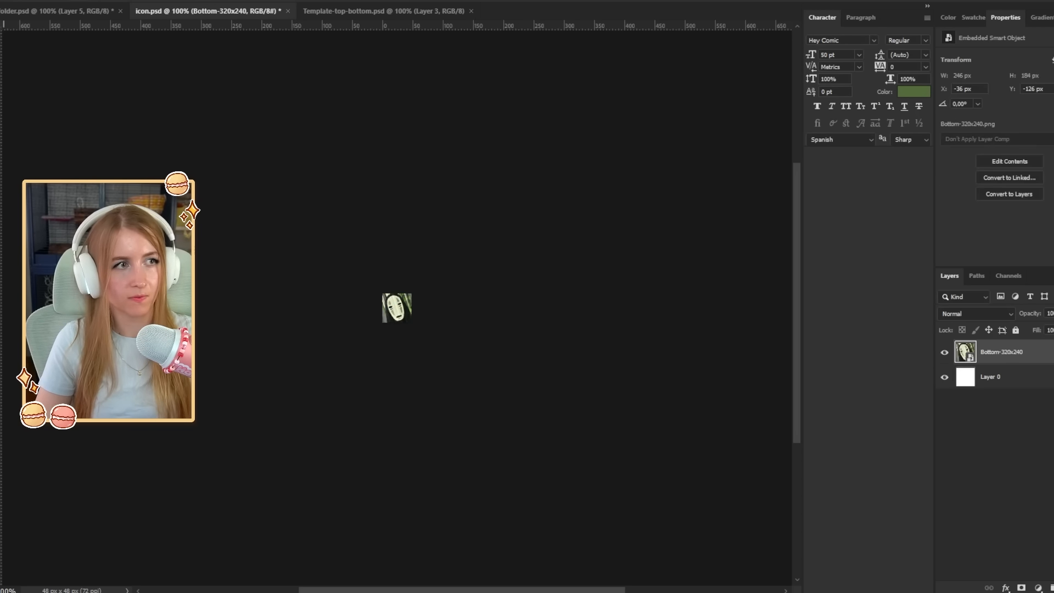
Export the No-Face icon as a PNG into the Spirited Away folder
left_click(2, 1)
mouse_move(57, 184)
left_click(159, 184)
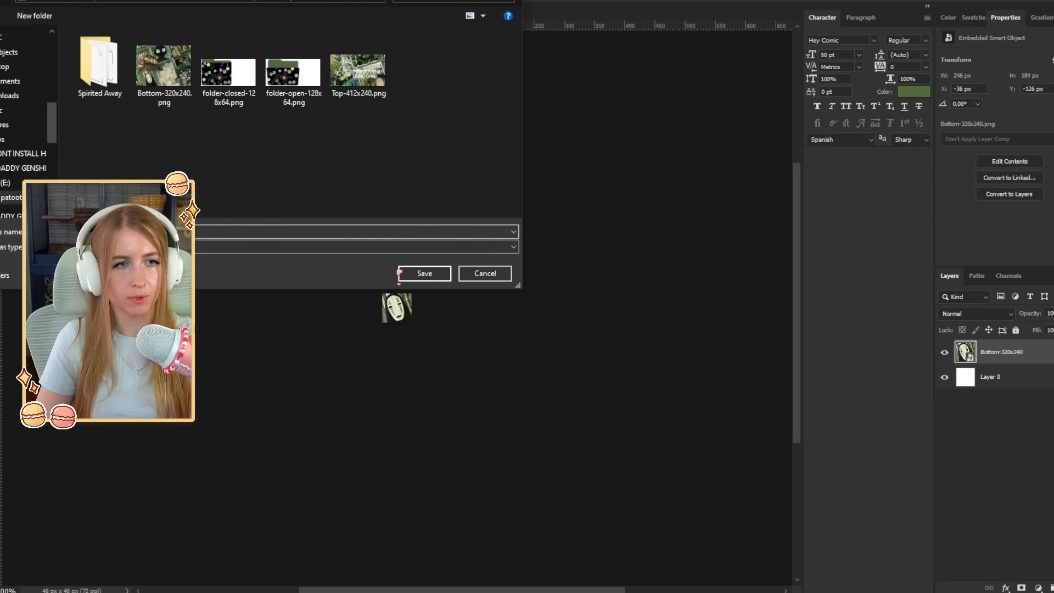
left_click(400, 273)
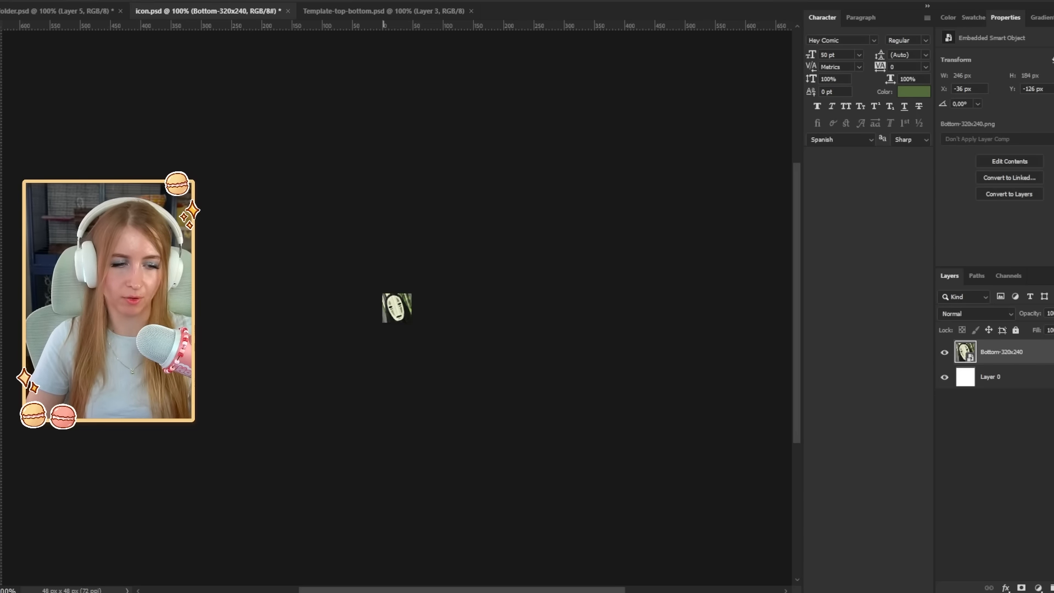
Switch to Usagi 3DS Theme Editor, load the Spirited Away body_lz.bin and set icon.png as both the large and small icon
left_click(407, 555)
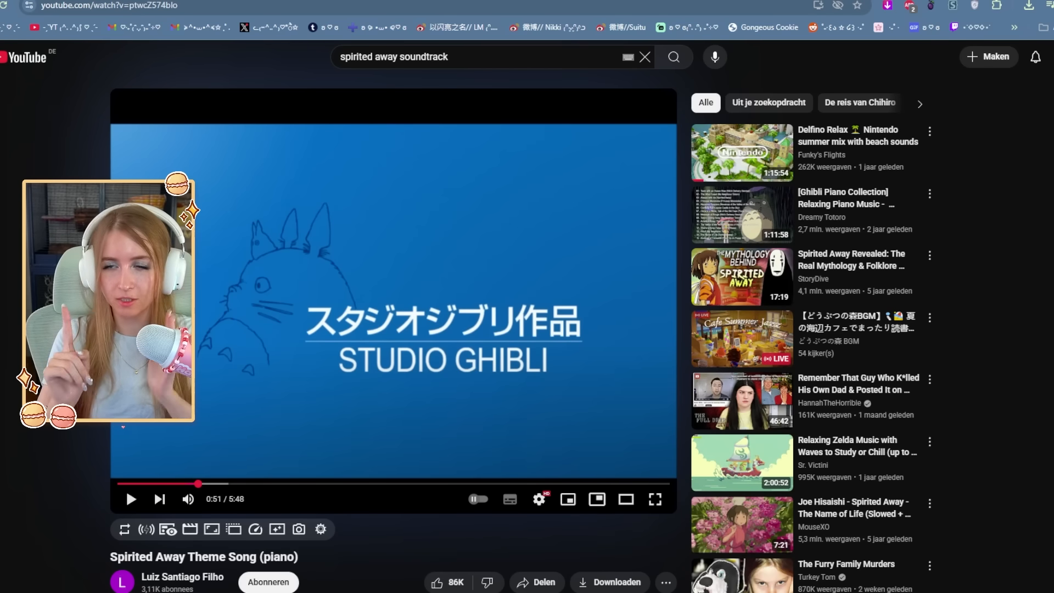
left_click(339, 9)
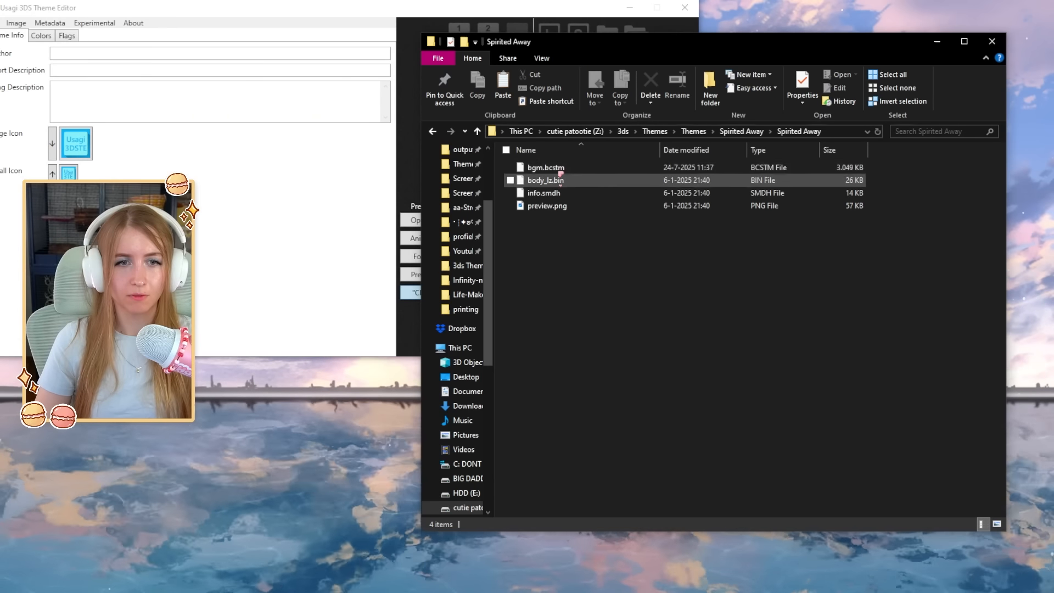
left_click_drag(549, 180, 631, 242)
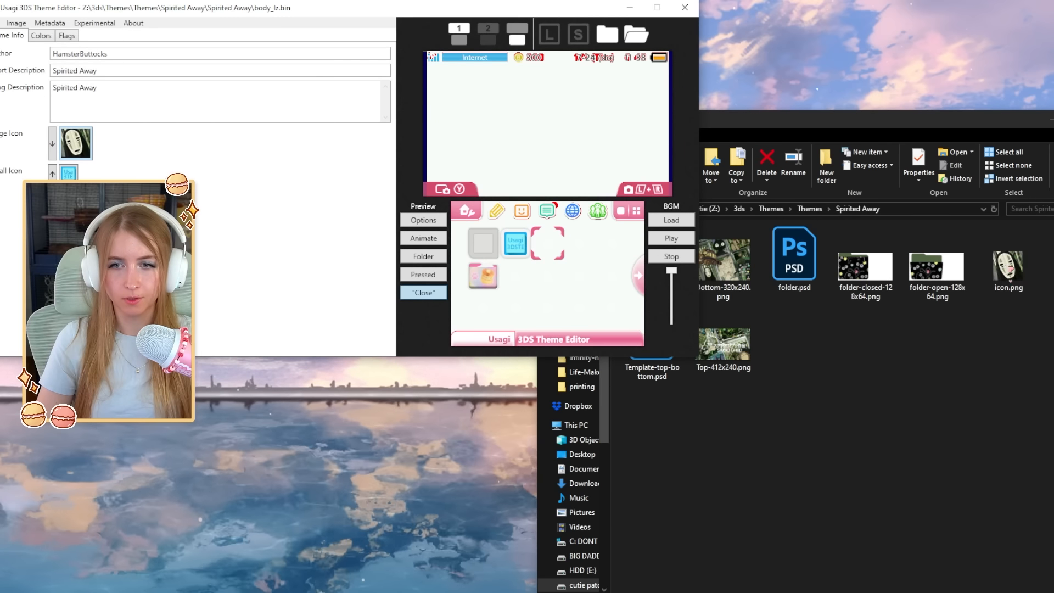
left_click(53, 144)
Load folder-open-128x64.png and folder-closed-128x64.png as folder graphics, and Bottom-320x240.png and Top-412x240.png as screen backgrounds
left_click_drag(934, 270, 599, 64)
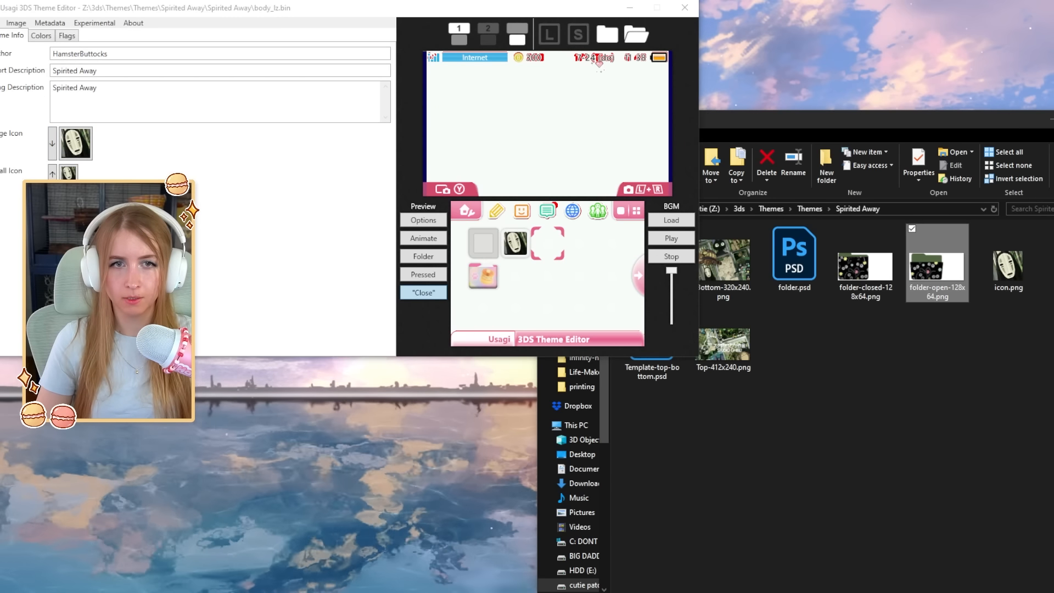
left_click_drag(640, 27, 639, 30)
left_click_drag(865, 269, 610, 41)
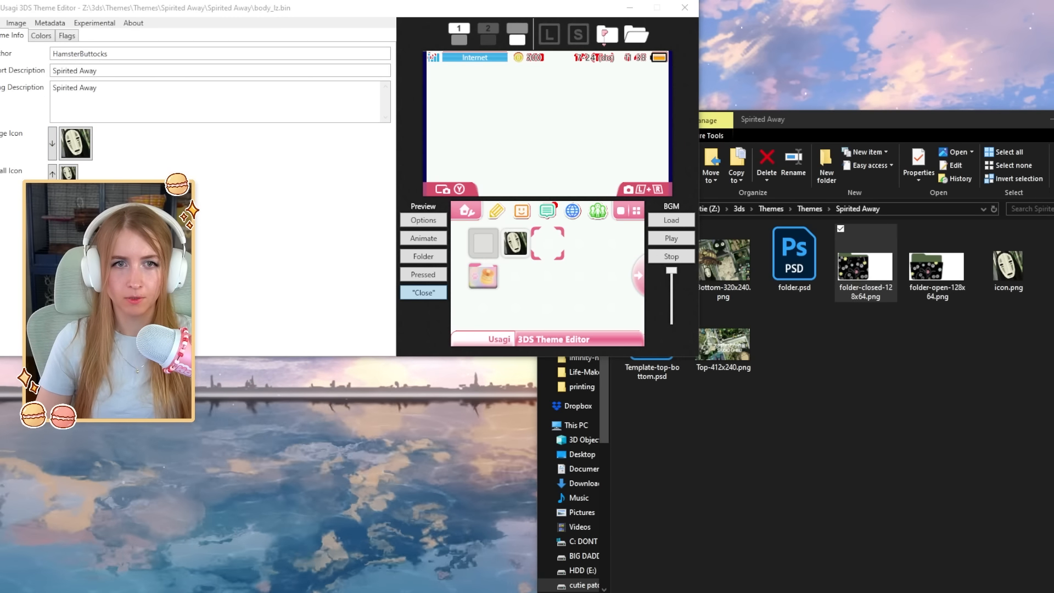
left_click_drag(724, 262, 519, 44)
left_click_drag(724, 343, 459, 39)
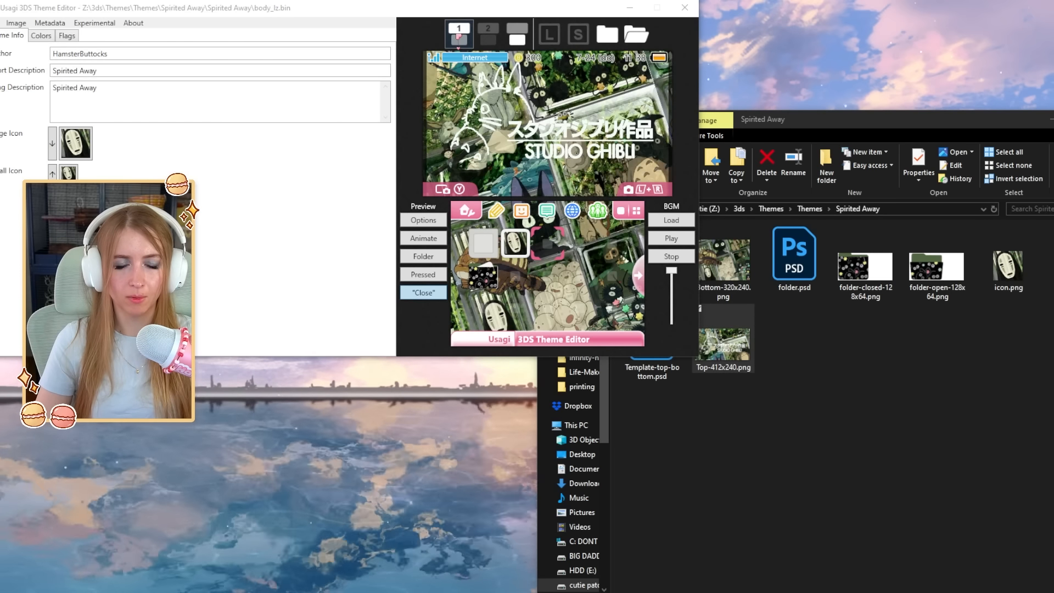
Open the theme's color settings and set the Top Corner Buttons background to dark green
left_click_drag(952, 119, 844, 95)
left_click(944, 94)
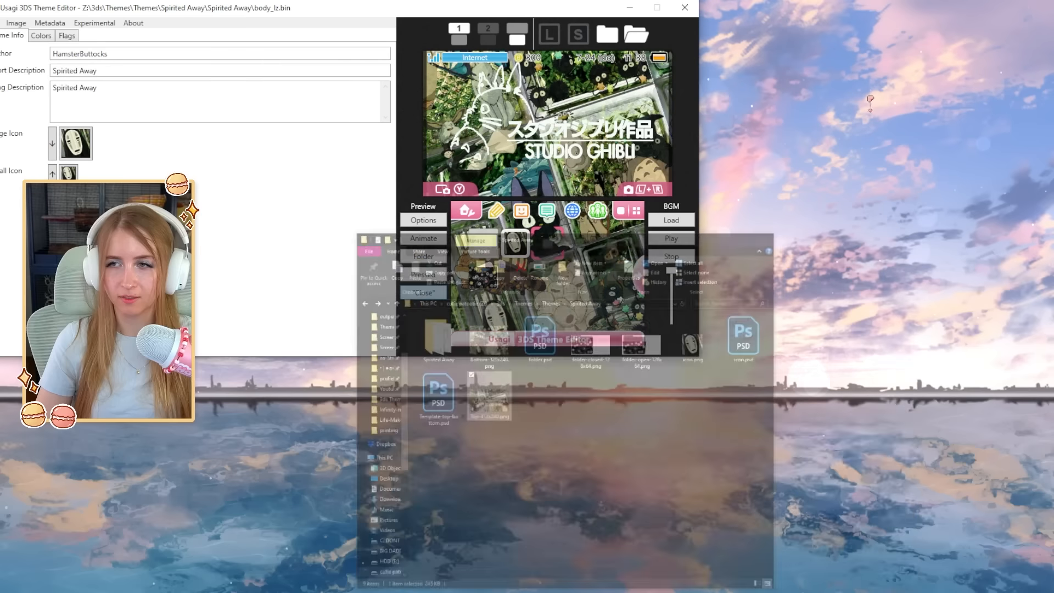
left_click_drag(46, 8, 262, 57)
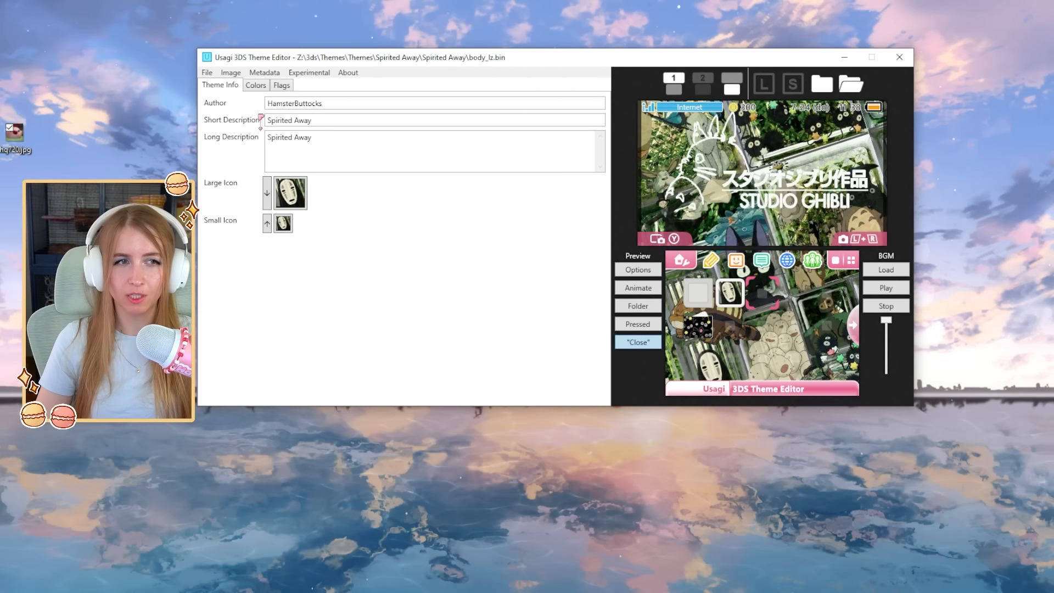
left_click(263, 86)
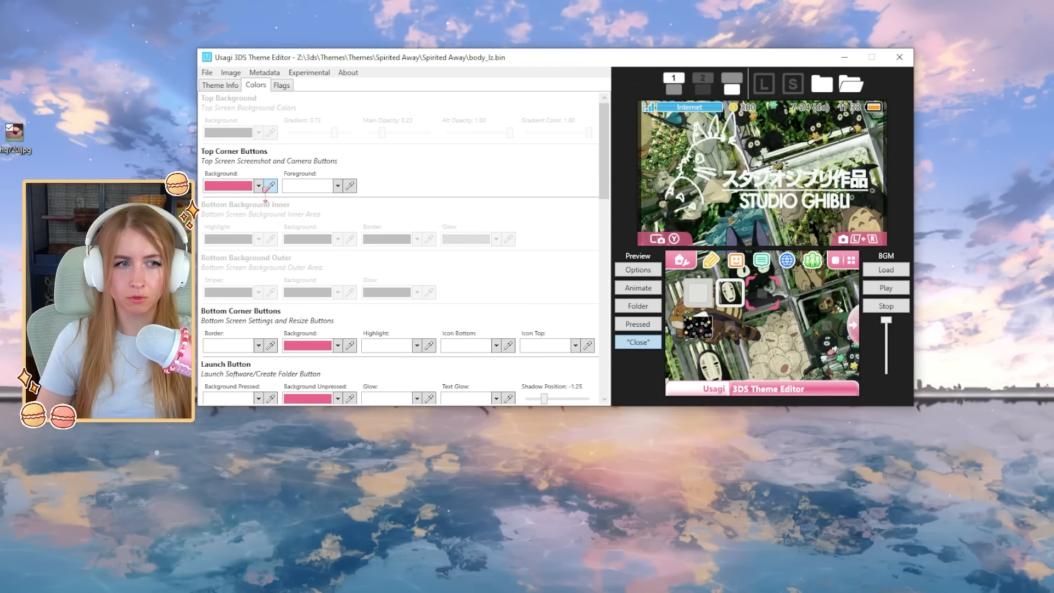
left_click(258, 186)
left_click(252, 256)
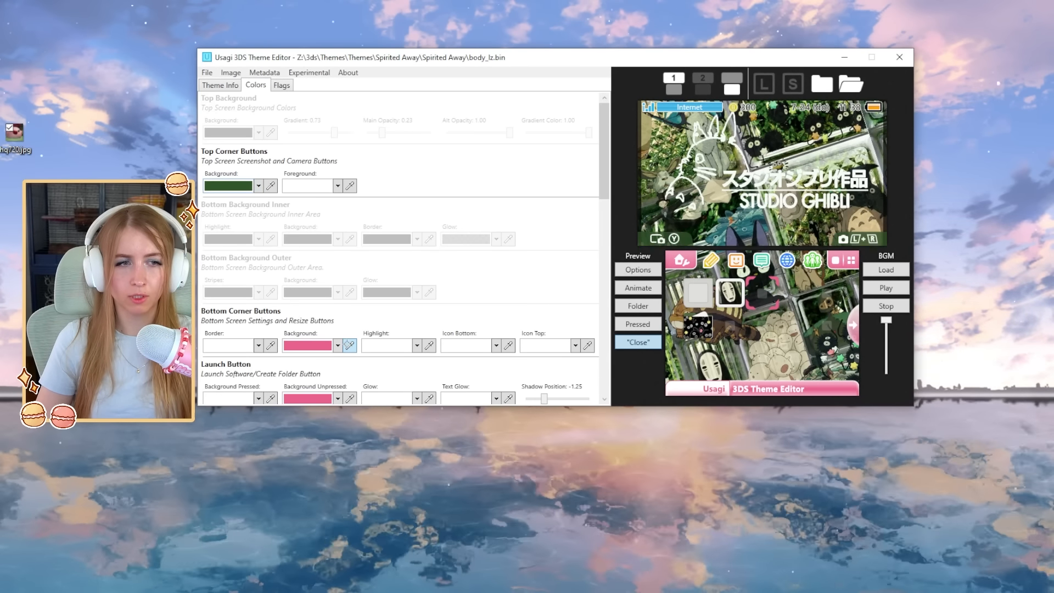
Set the Launch Button's unpressed background to the same dark green and the Bottom Corner Buttons background to a brown sampled from the wallpaper preview
left_click(349, 345)
left_click(242, 185)
left_click(349, 398)
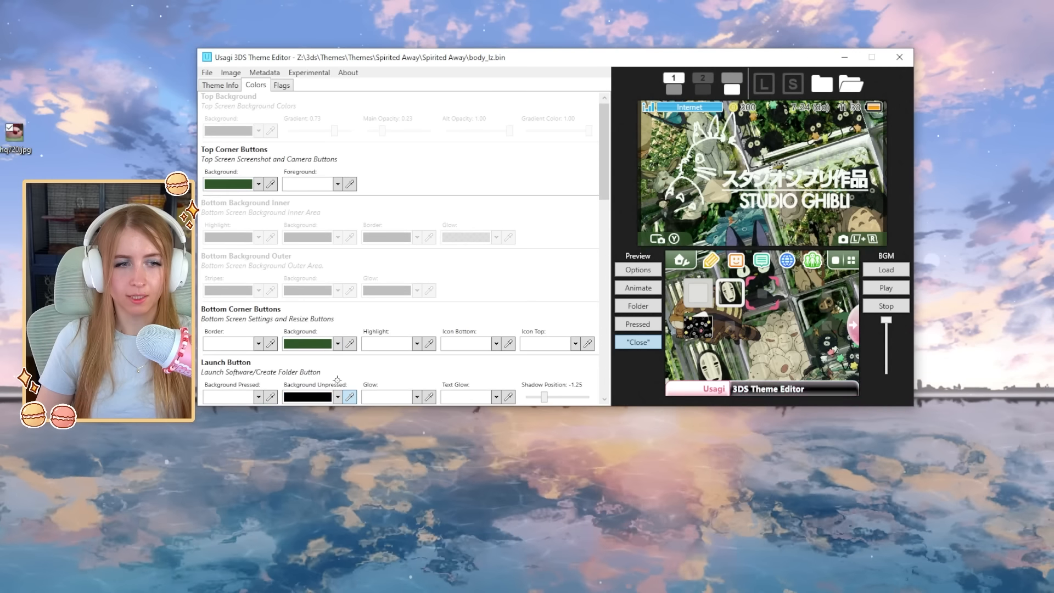
left_click(317, 344)
left_click(349, 344)
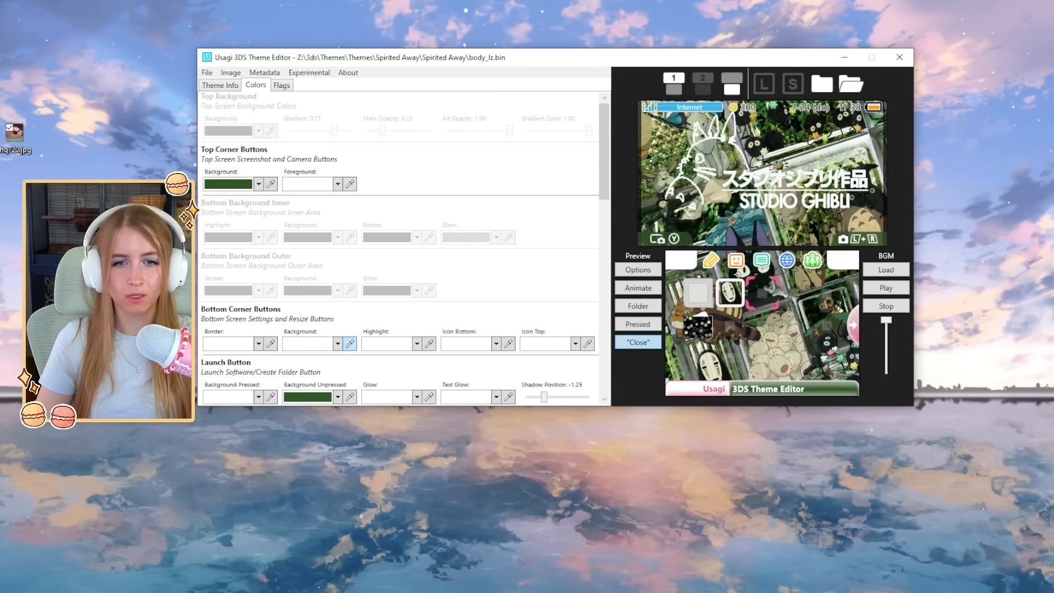
left_click(680, 315)
Match the Launch Button's pressed foreground to the dark green, and the Close Button's pressed background and unpressed foreground to the brown
scroll(349, 285, "down", 5)
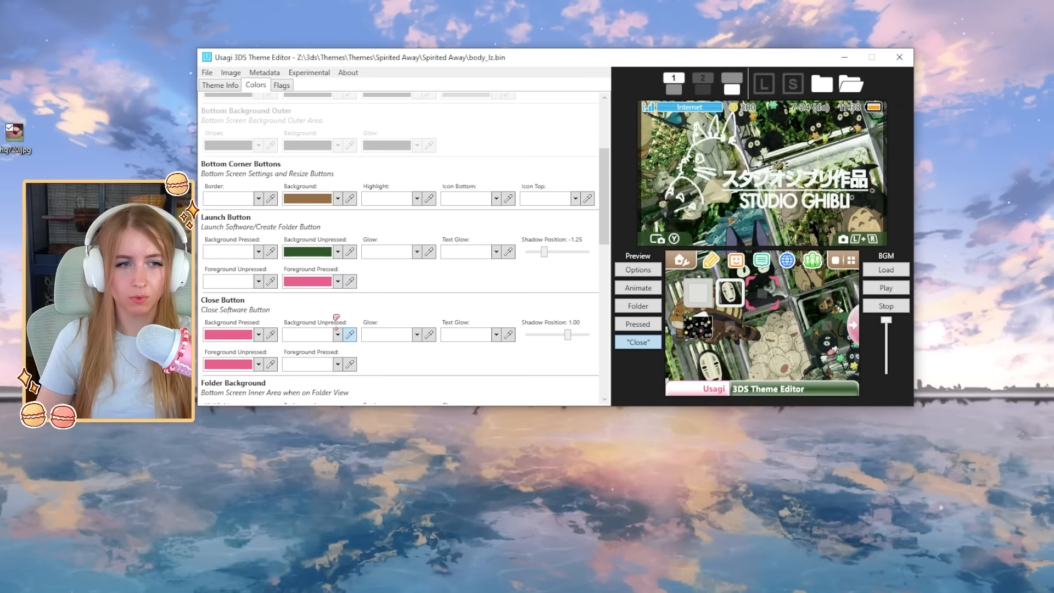
left_click(349, 281)
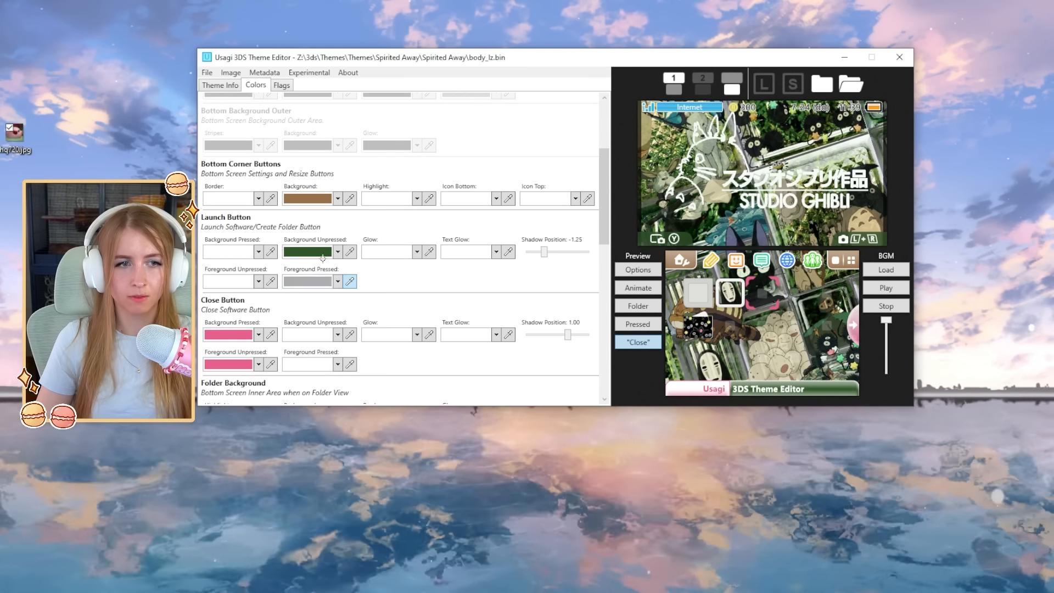
left_click(321, 251)
left_click(271, 334)
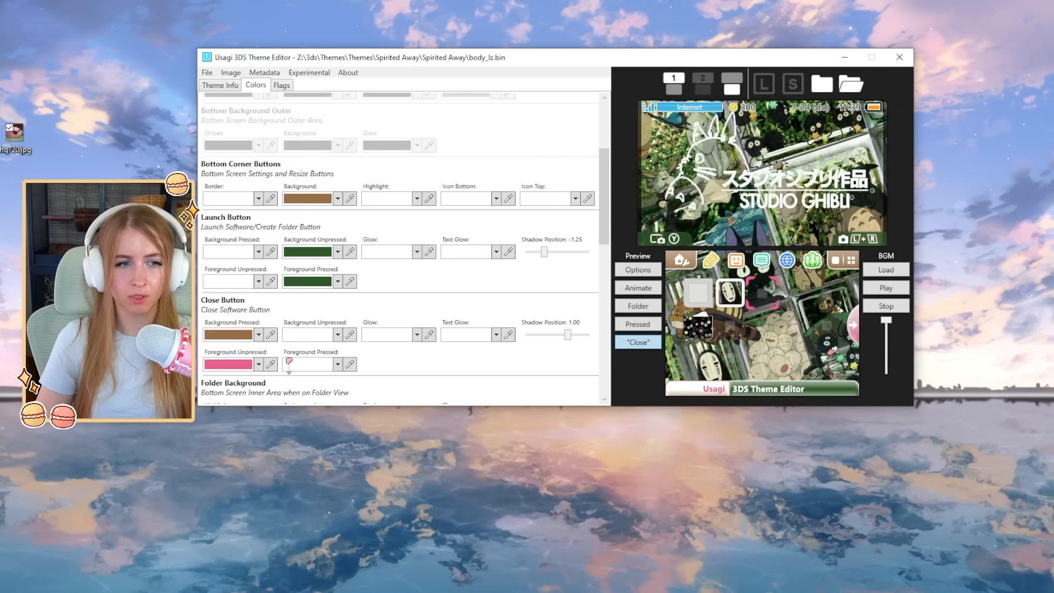
left_click(270, 364)
left_click(241, 334)
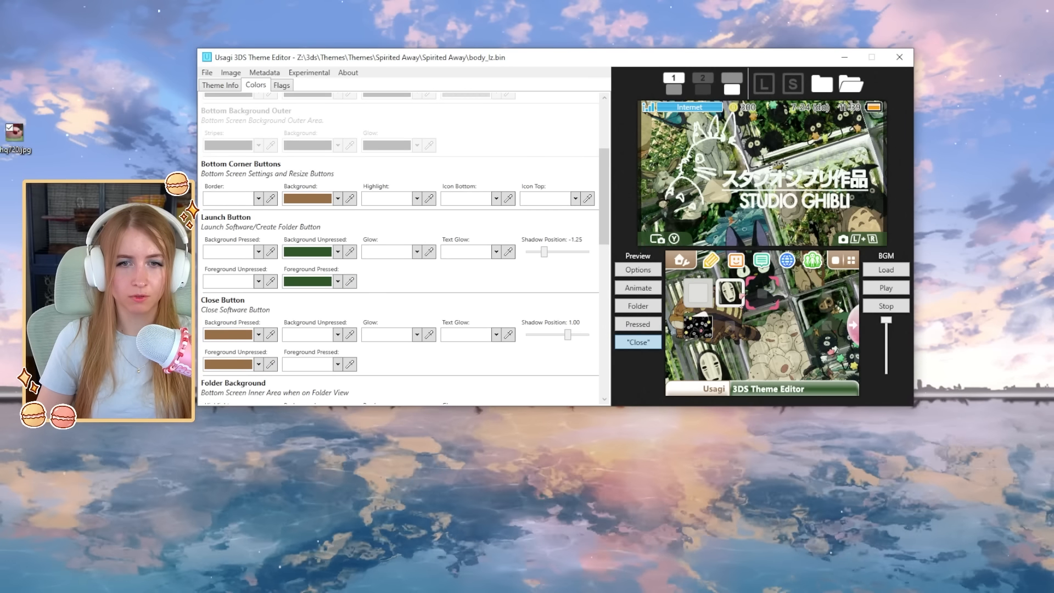
Preview the folder view and set the Folder Background's background color to the muted gray-green #FFB2C4BC
scroll(313, 318, "down", 3)
left_click(624, 308)
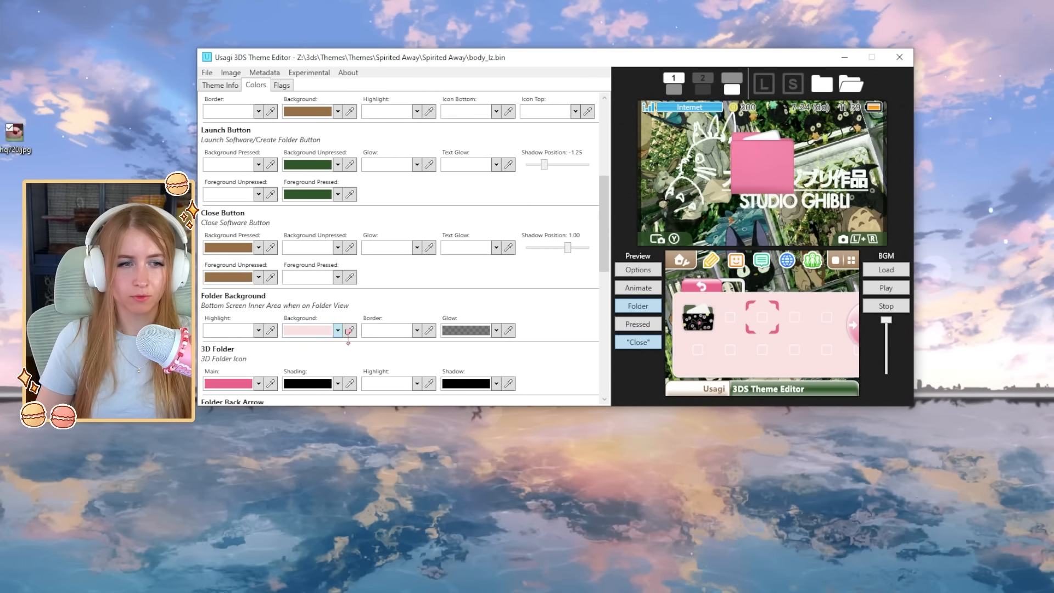
left_click(338, 330)
left_click(259, 374)
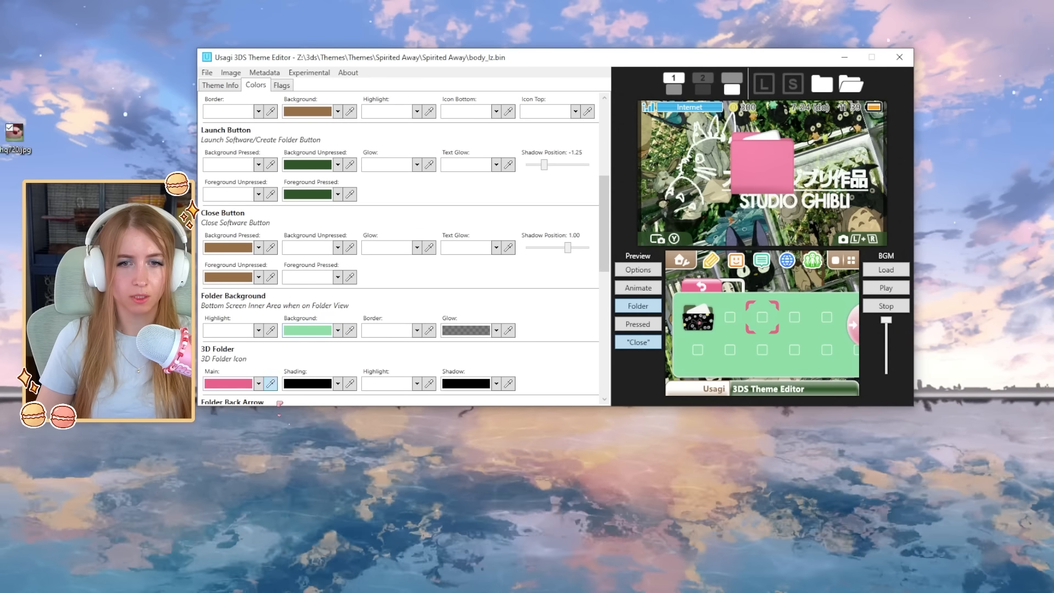
left_click(337, 330)
left_click(295, 460)
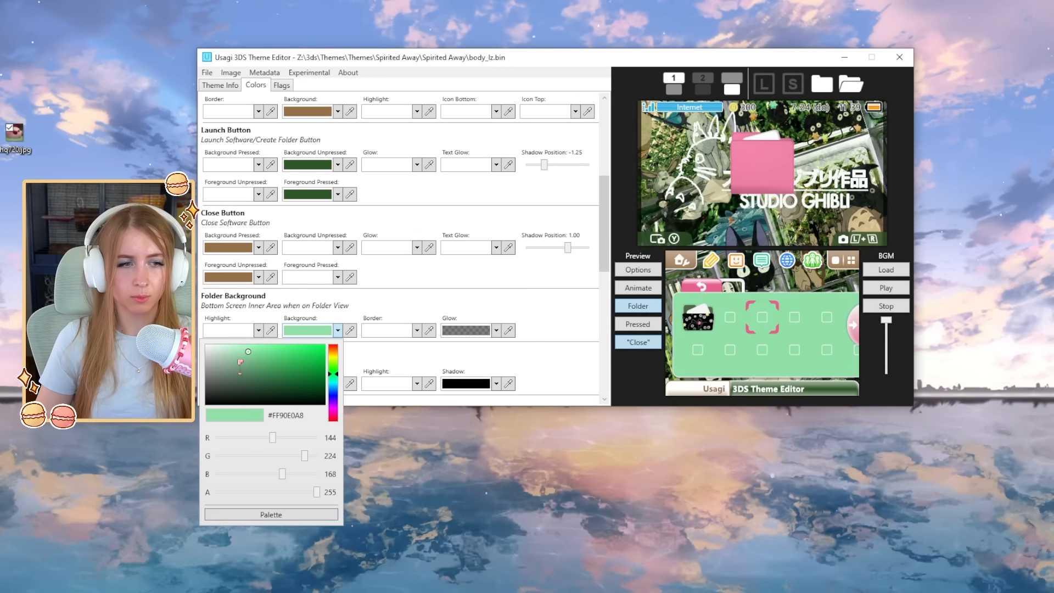
left_click(219, 361)
left_click_drag(219, 361, 218, 360)
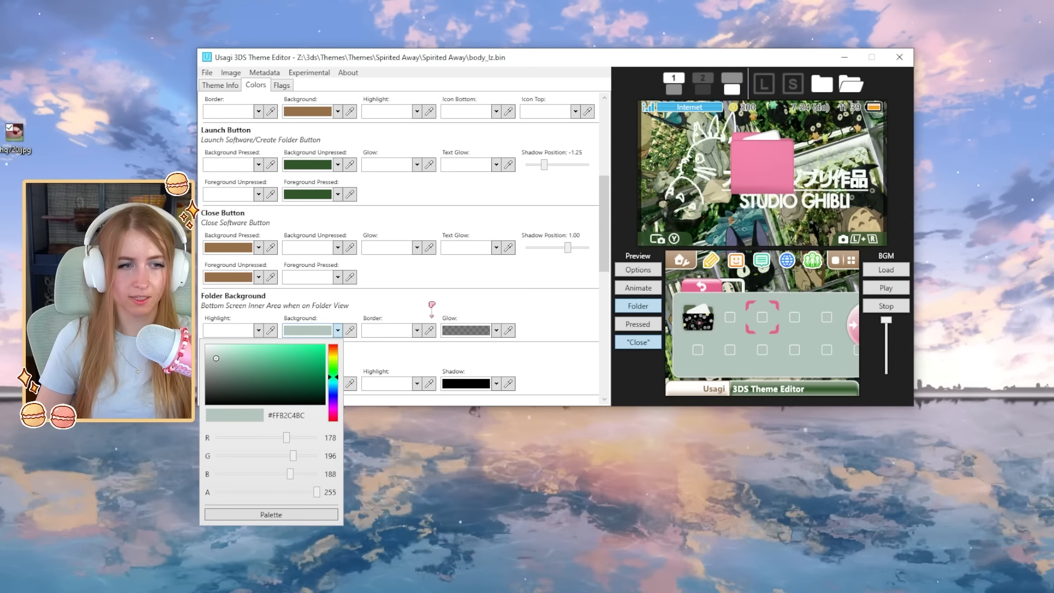
Set the 3D Folder's main color and the Folder Back Arrow's shading and background to brown, then turn off the folder preview
scroll(432, 305, "down", 2)
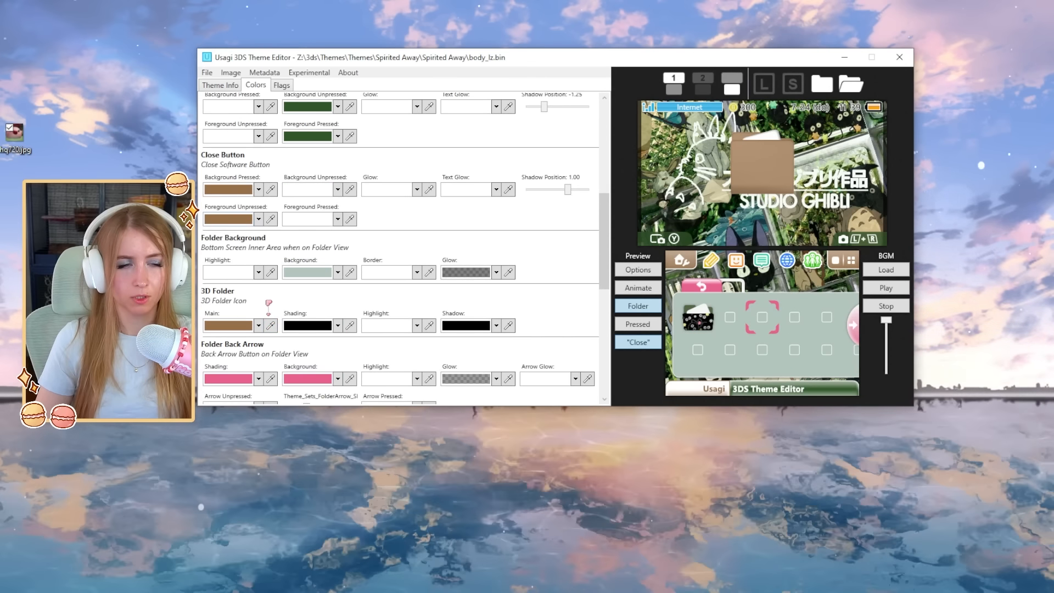
scroll(269, 304, "down", 2)
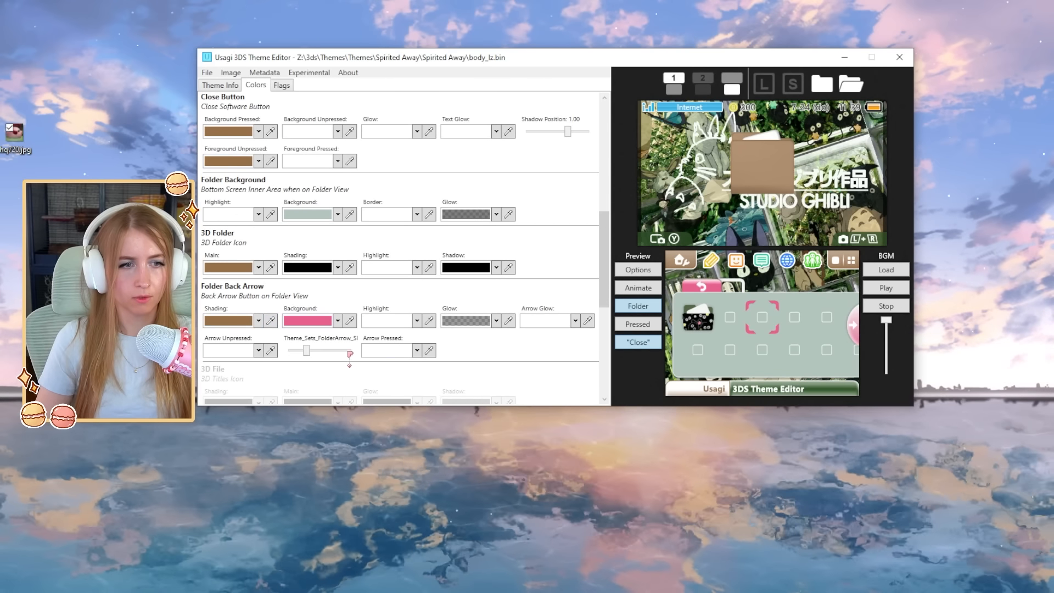
left_click(350, 321)
left_click(638, 306)
Set the bottom screen selection Cursor's shading and background to the same brown
scroll(400, 315, "down", 3)
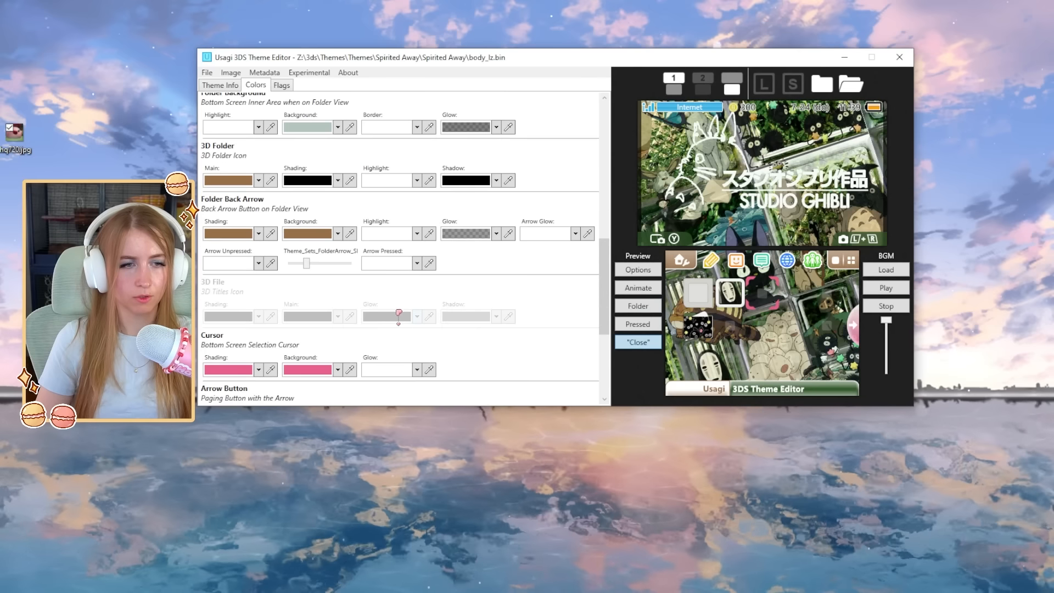
left_click(271, 369)
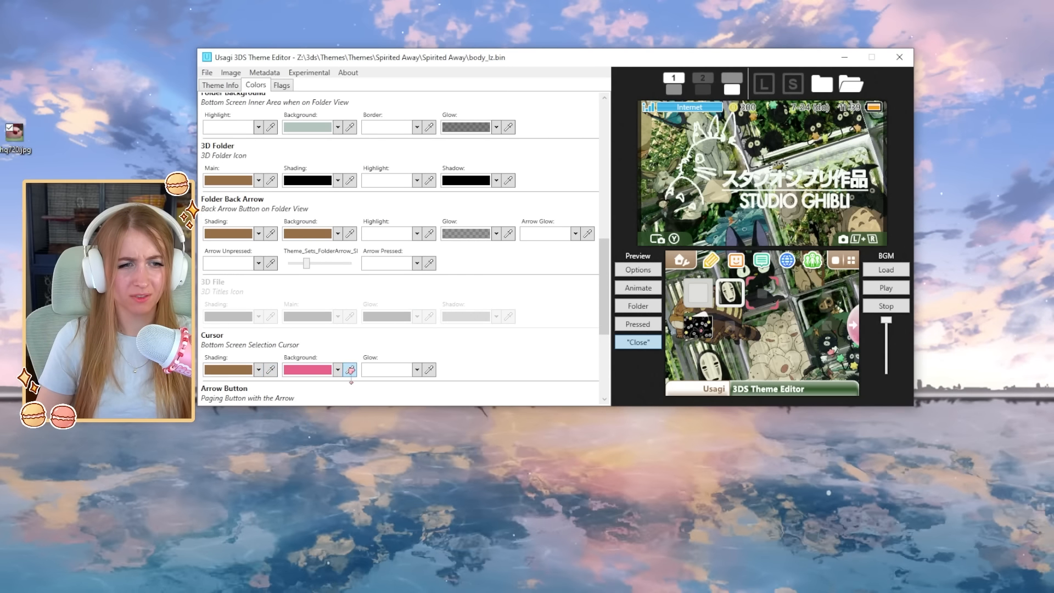
left_click(350, 370)
Match the Arrow Button's shading and the Arrow's pressed color to the dark green used for the Launch Button
scroll(488, 345, "down", 6)
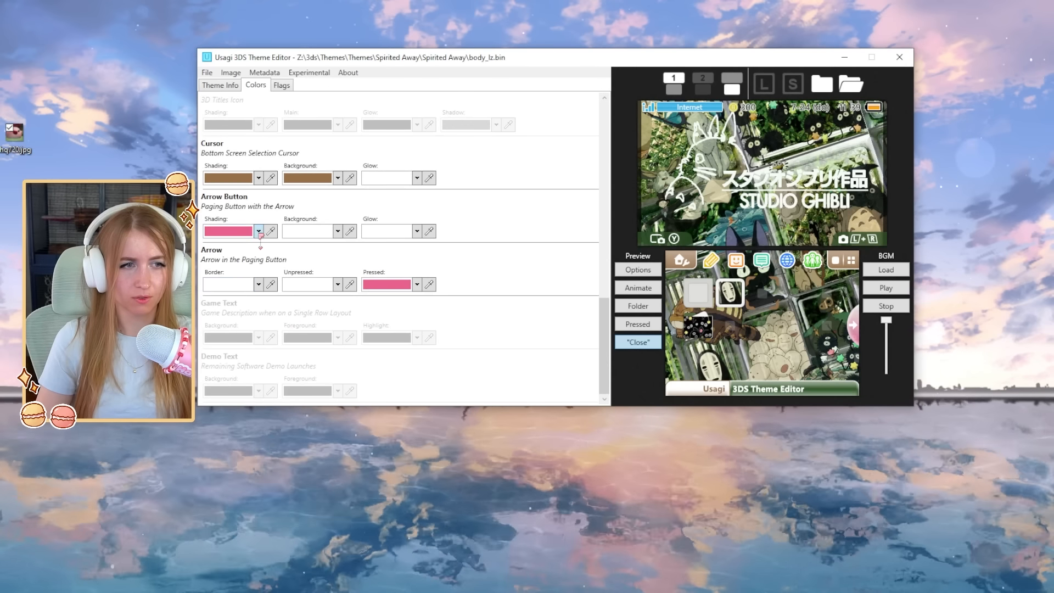
left_click(271, 231)
scroll(390, 246, "up", 2)
scroll(390, 246, "up", 6)
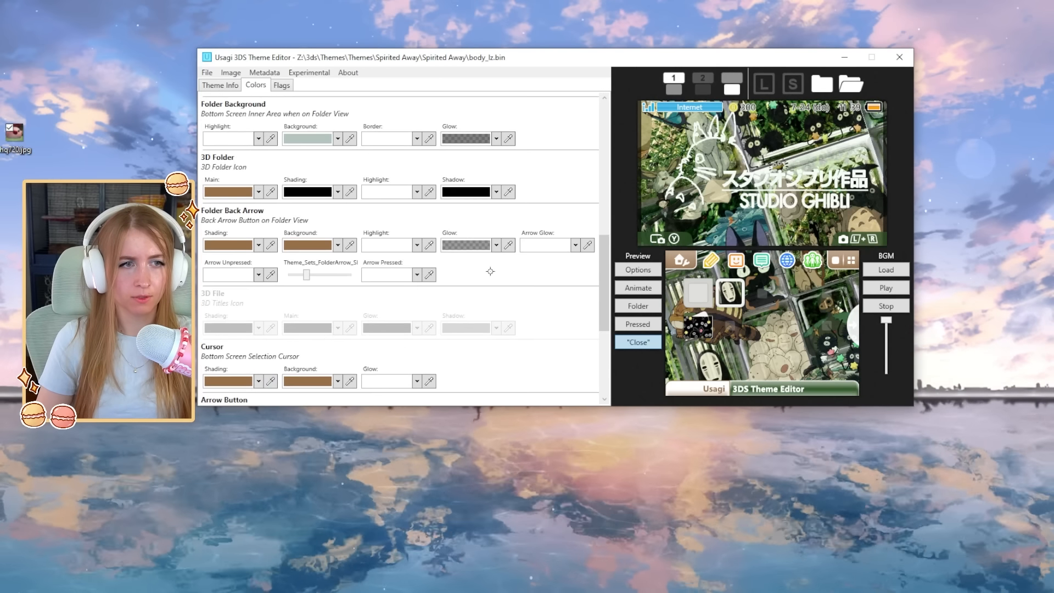
scroll(359, 213, "up", 3)
left_click(314, 262)
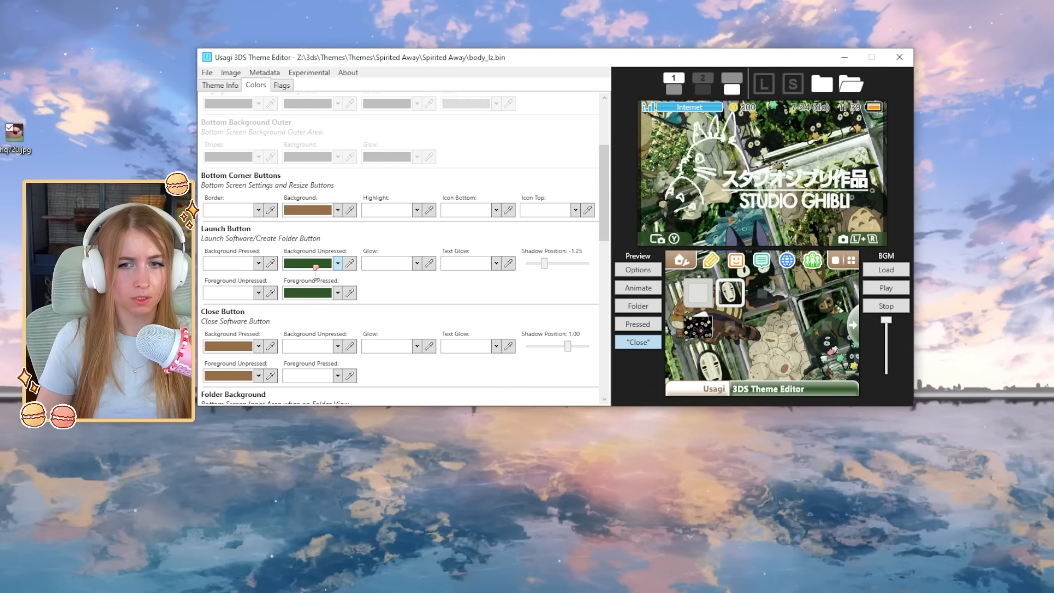
scroll(366, 334, "down", 15)
left_click(234, 235)
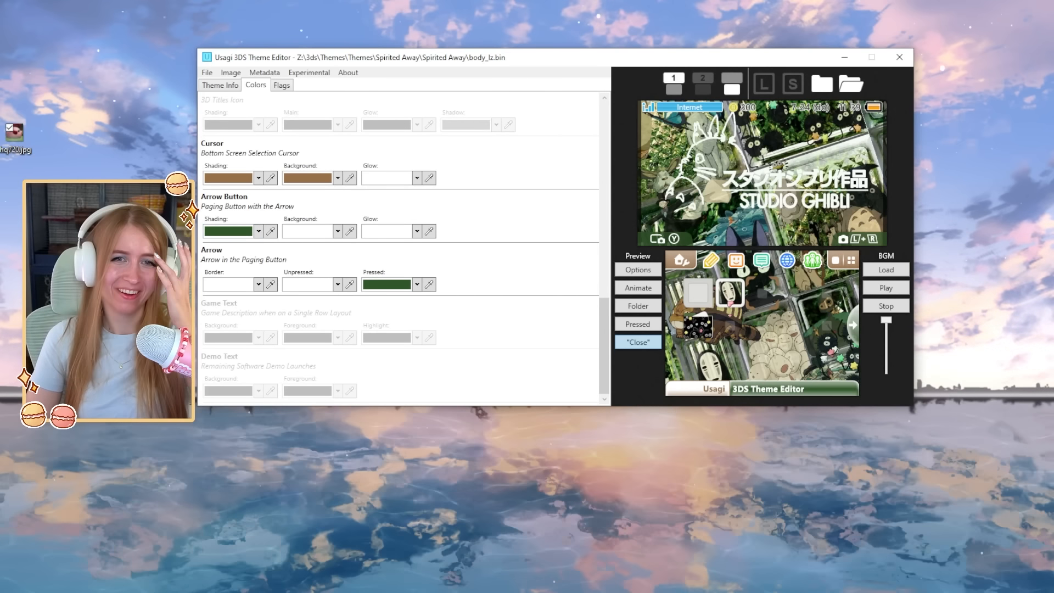
Review the comment screenshots requesting a Spirited Away theme and a Coraline or Tim Burton theme
left_click(656, 307)
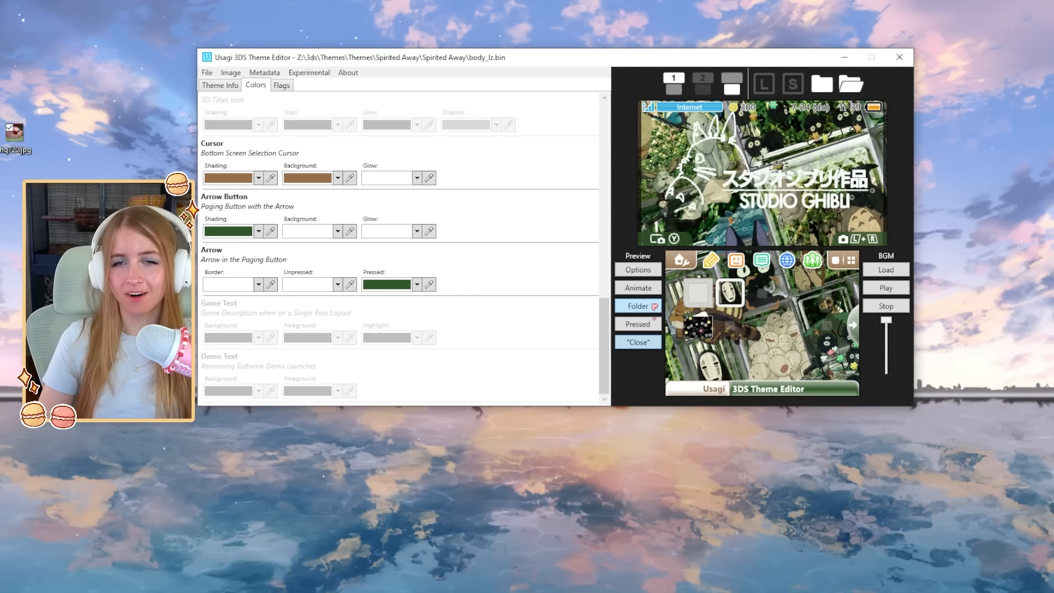
key("alt+Tab")
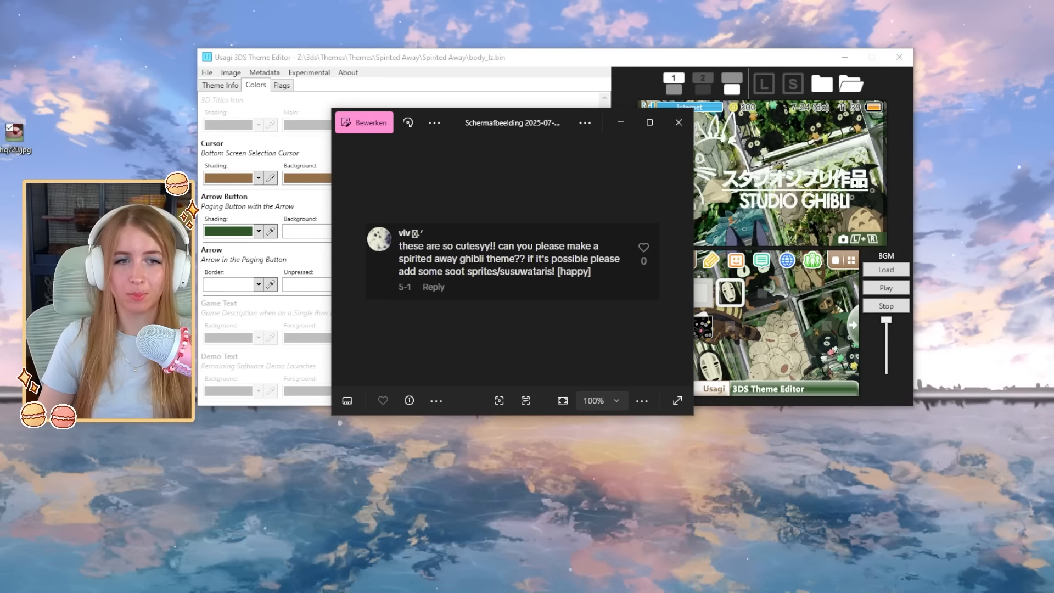
left_click_drag(555, 113, 653, 275)
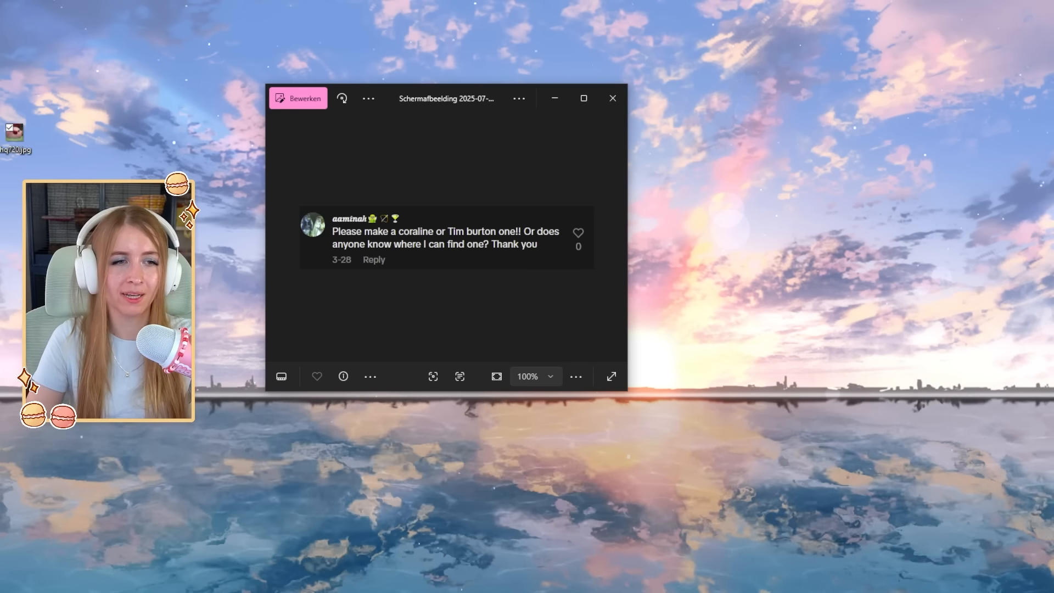
left_click(549, 103)
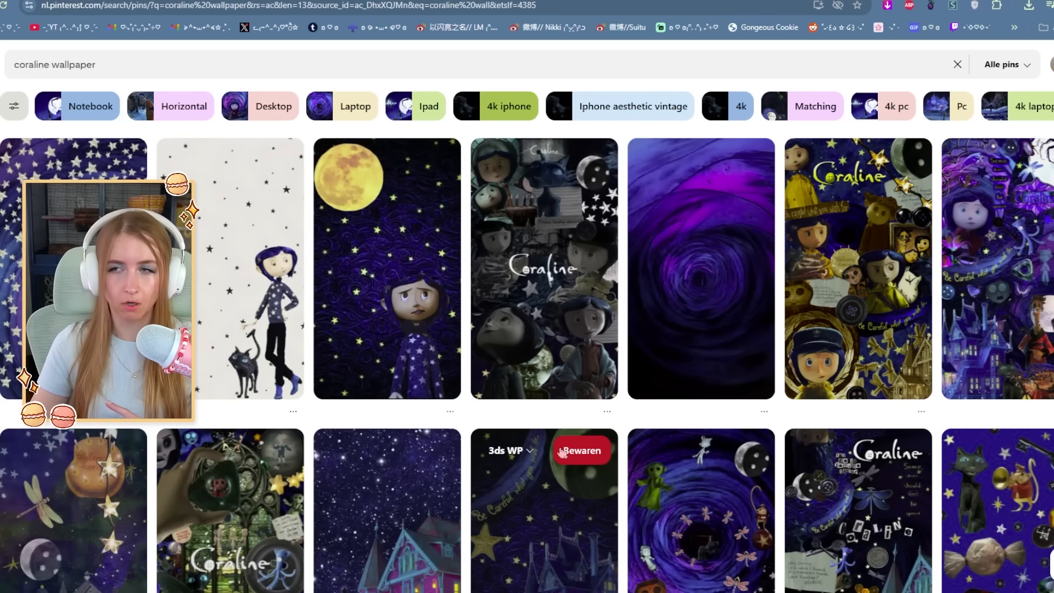
Browse the Pinterest results for "coraline wallpaper" and open the yellow and blue Coraline collage pin
scroll(563, 450, "down", 6)
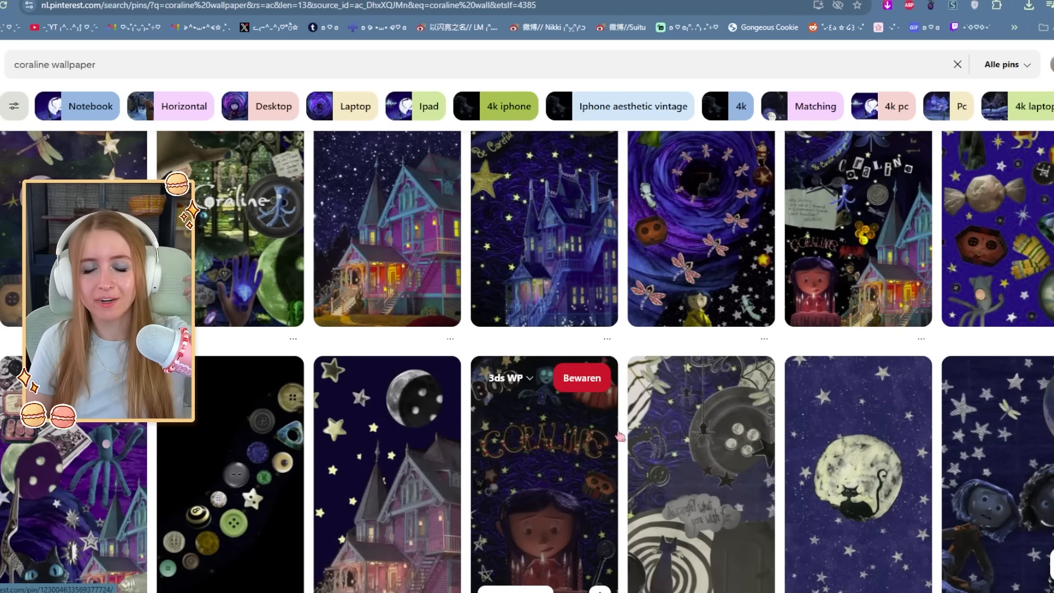
scroll(619, 437, "up", 5)
left_click(856, 324)
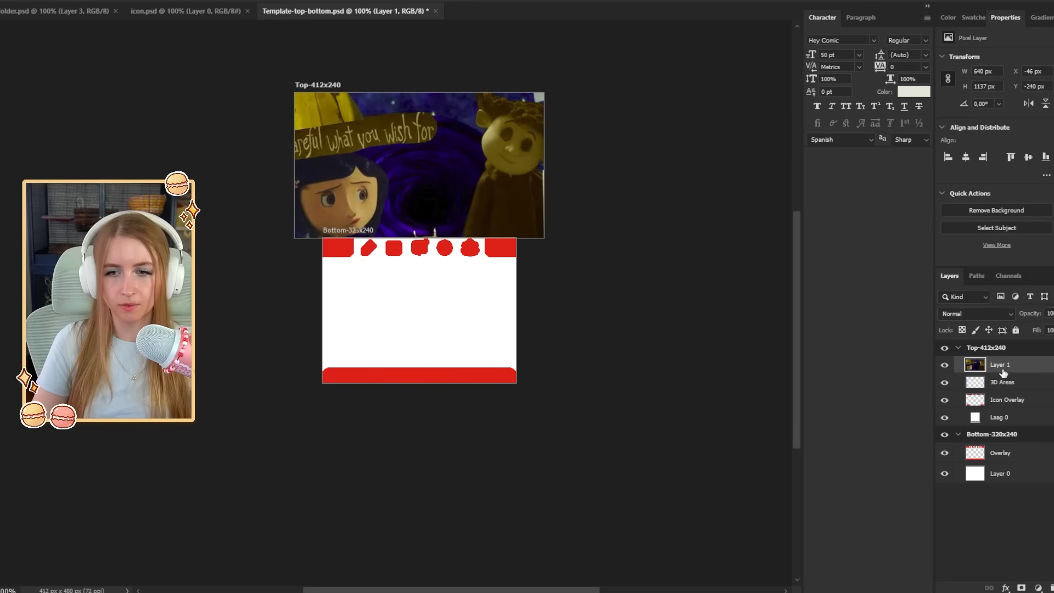
In Photoshop's Template-top-bottom.psd, convert the Coraline wallpaper layer to a smart object and scale it to the Top-412x240 artboard's width
right_click(1010, 364)
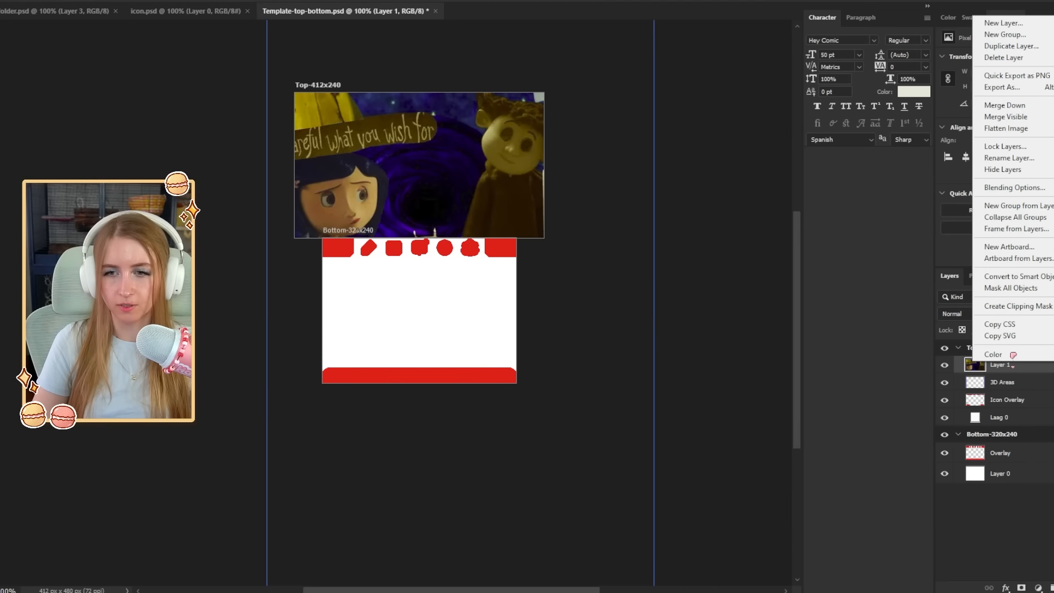
left_click(1015, 276)
key("ctrl+t")
left_click_drag(526, 182, 552, 314)
left_click_drag(683, 433, 546, 411)
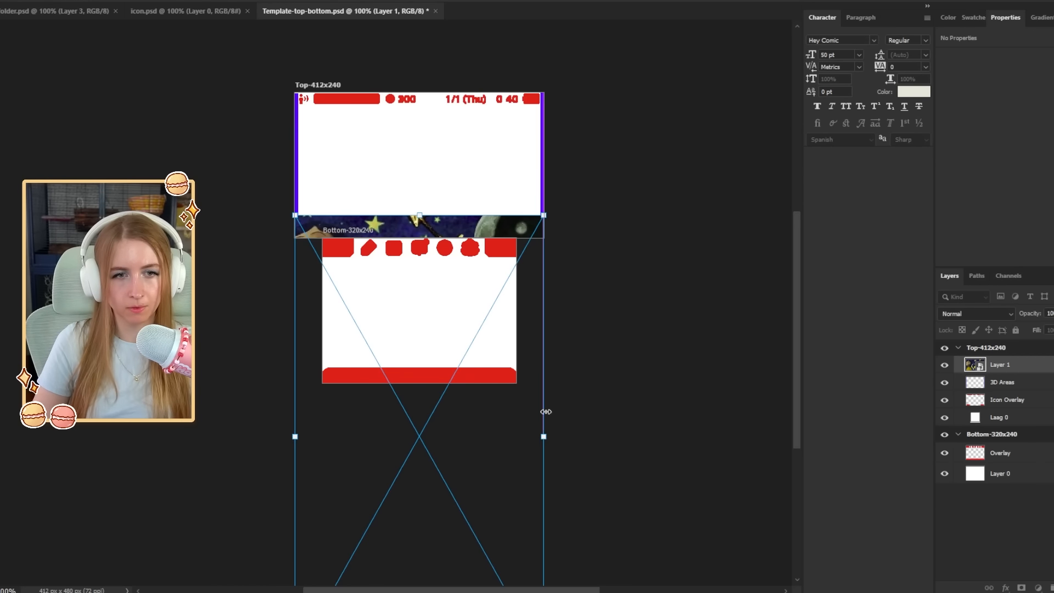
left_click_drag(486, 409, 486, 380)
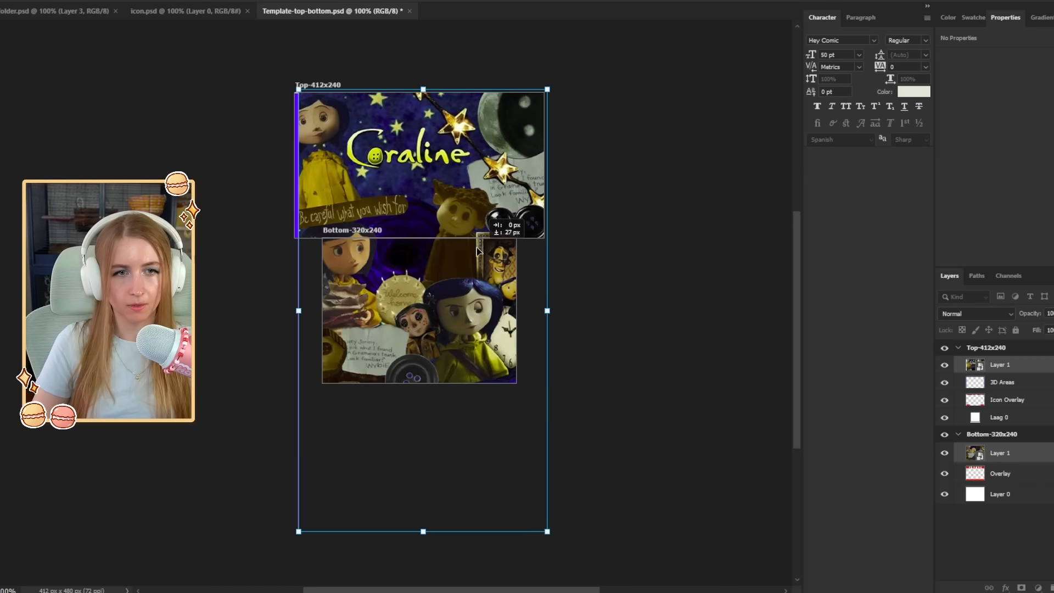
Enlarge and align both Coraline wallpaper layers together, framing the title on the top artboard and the characters' faces on the bottom one
left_click_drag(477, 247, 474, 251)
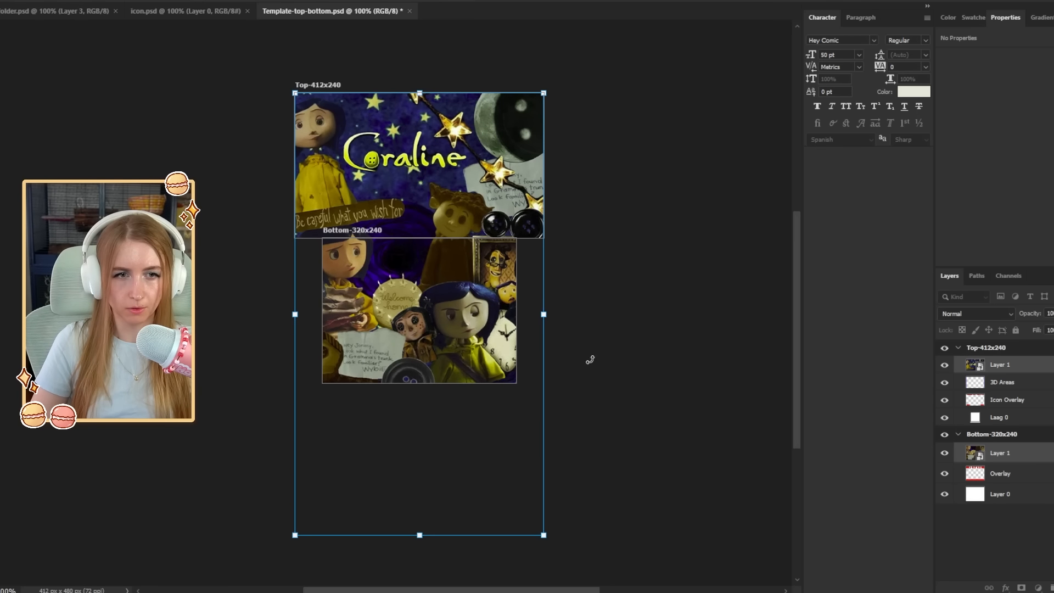
left_click_drag(546, 319, 558, 318)
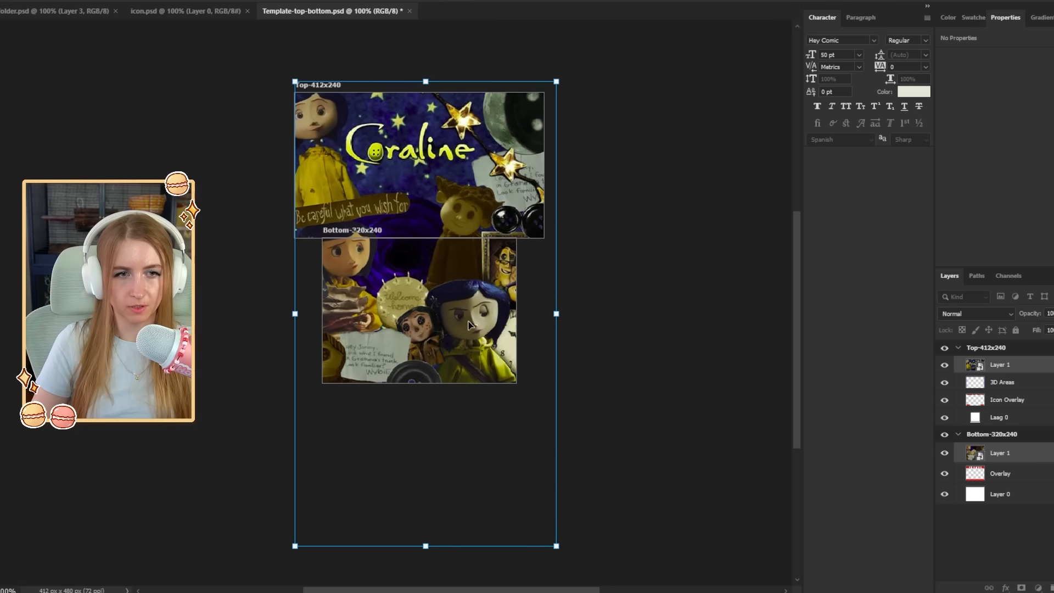
left_click_drag(479, 362, 496, 410)
left_click_drag(562, 327, 543, 338)
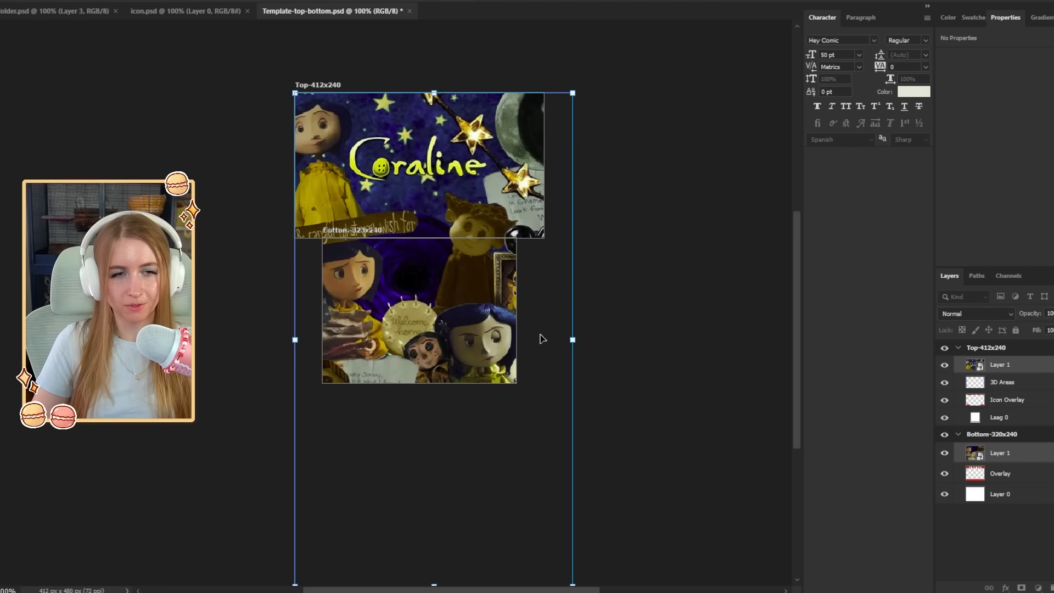
key("Return")
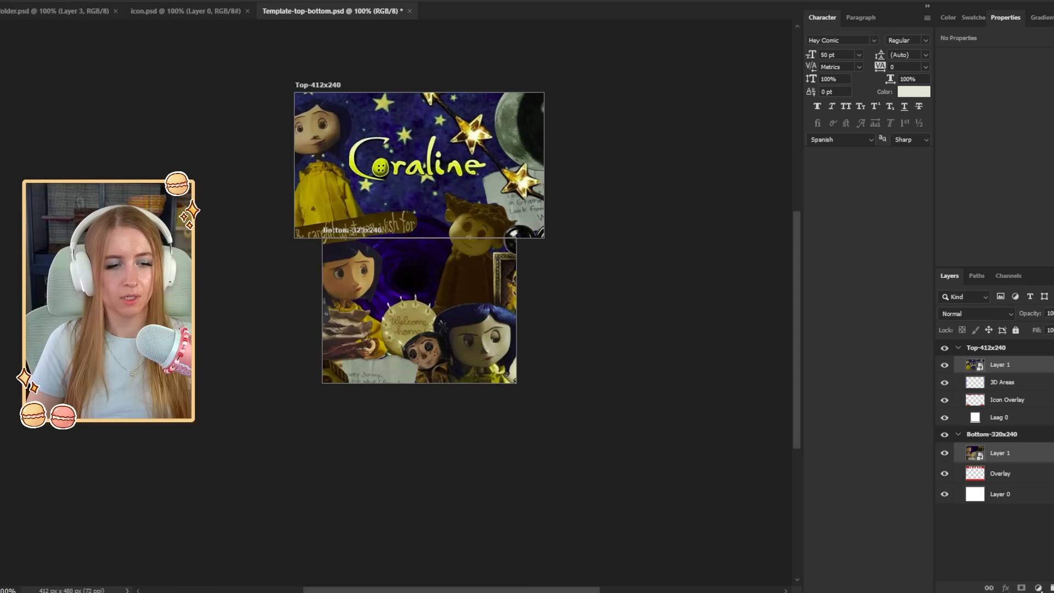
Switch to Pinterest in Chrome and browse the "coraline wallpaper" results for a black cat cutout to add to the theme
left_click(308, 562)
left_click(483, 0)
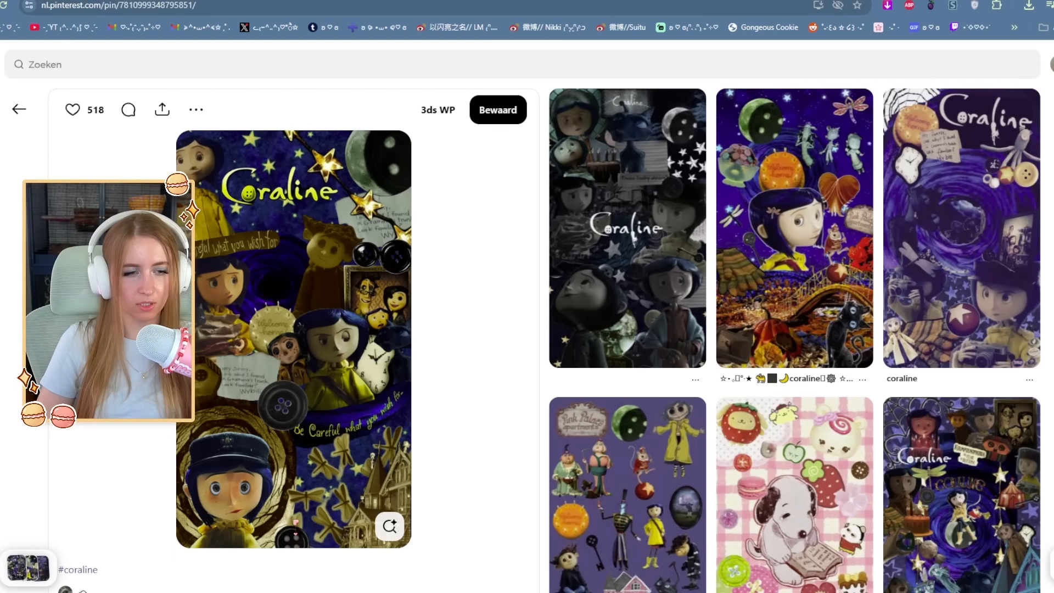
scroll(295, 509, "down", 10)
key("alt+Left")
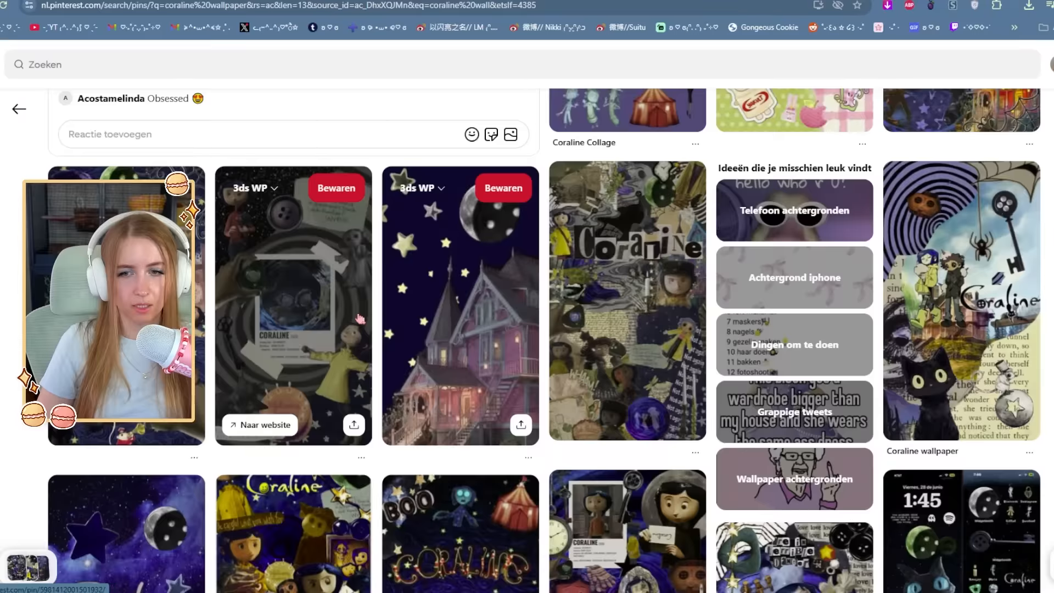
scroll(407, 395, "down", 5)
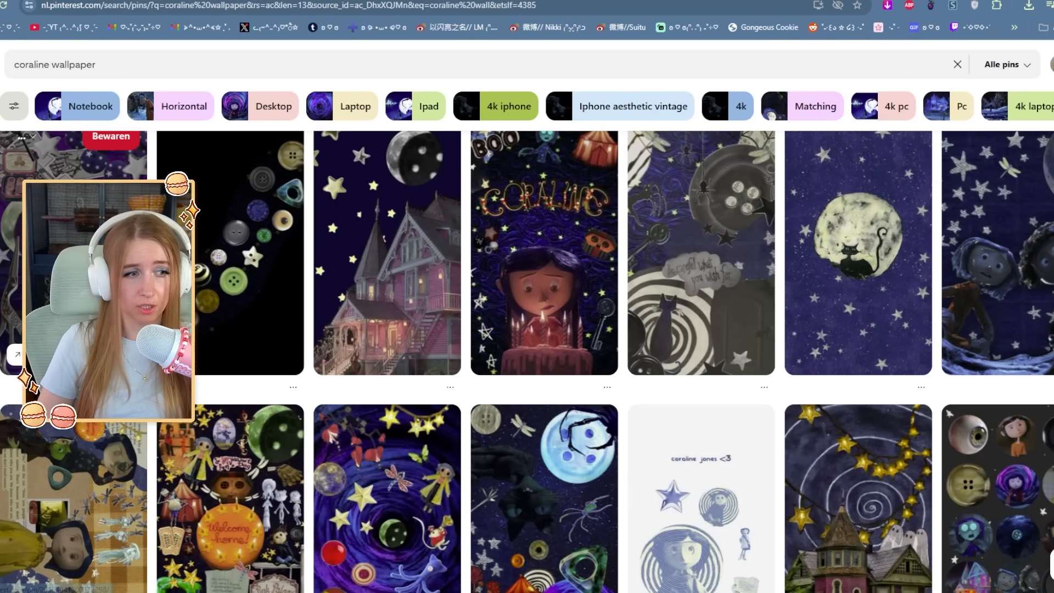
left_click(82, 159)
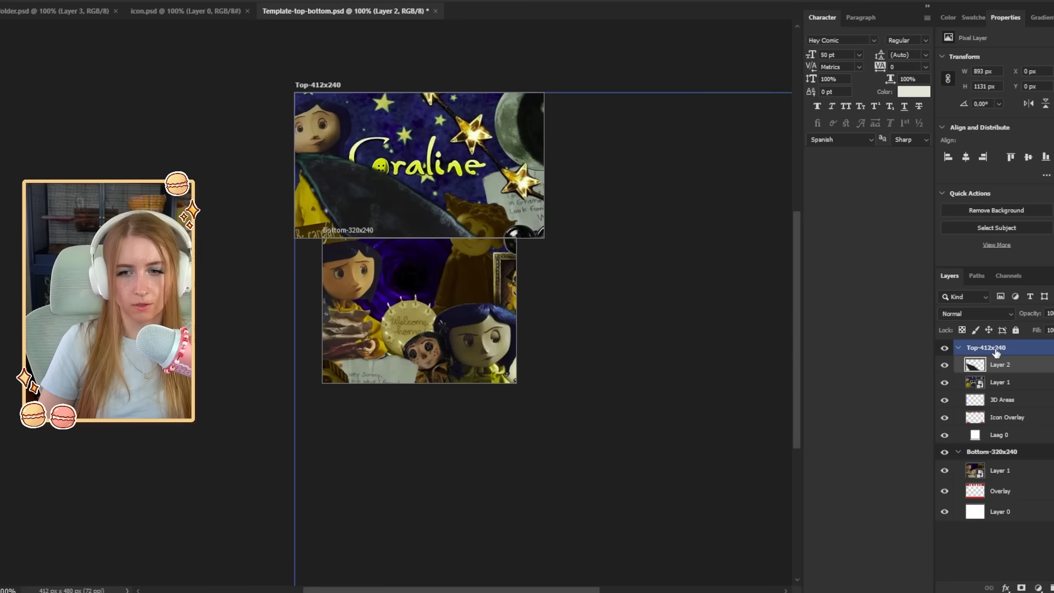
In Photoshop, convert the pasted black cat layer to a smart object, scale it down and place it beneath the Coraline title
right_click(996, 363)
left_click(983, 272)
key("ctrl+t")
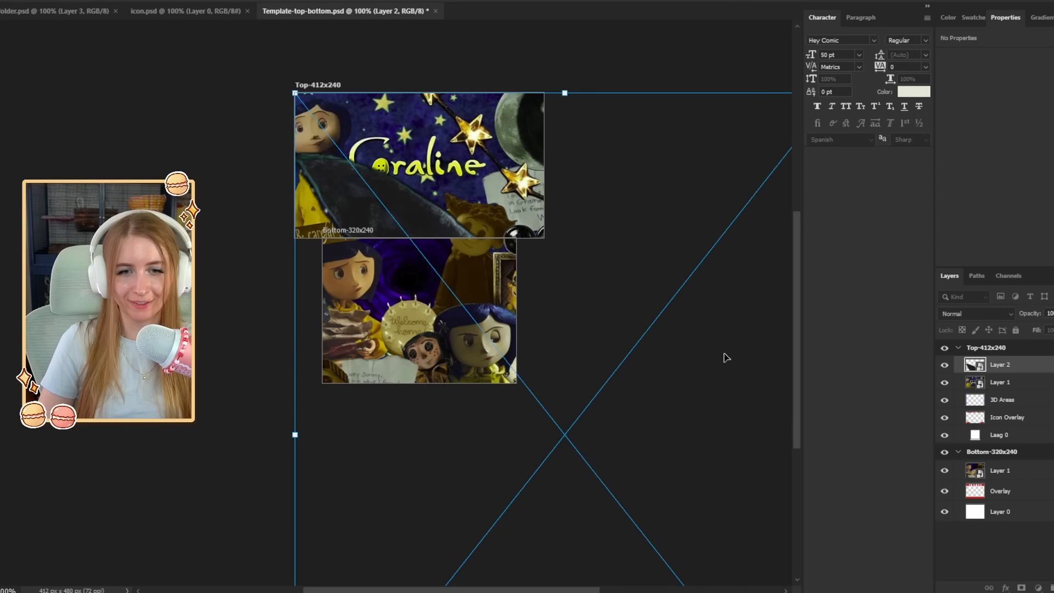
left_click_drag(724, 357, 430, 285)
left_click_drag(534, 366, 426, 213)
left_click_drag(407, 224, 385, 219)
left_click_drag(420, 214, 408, 214)
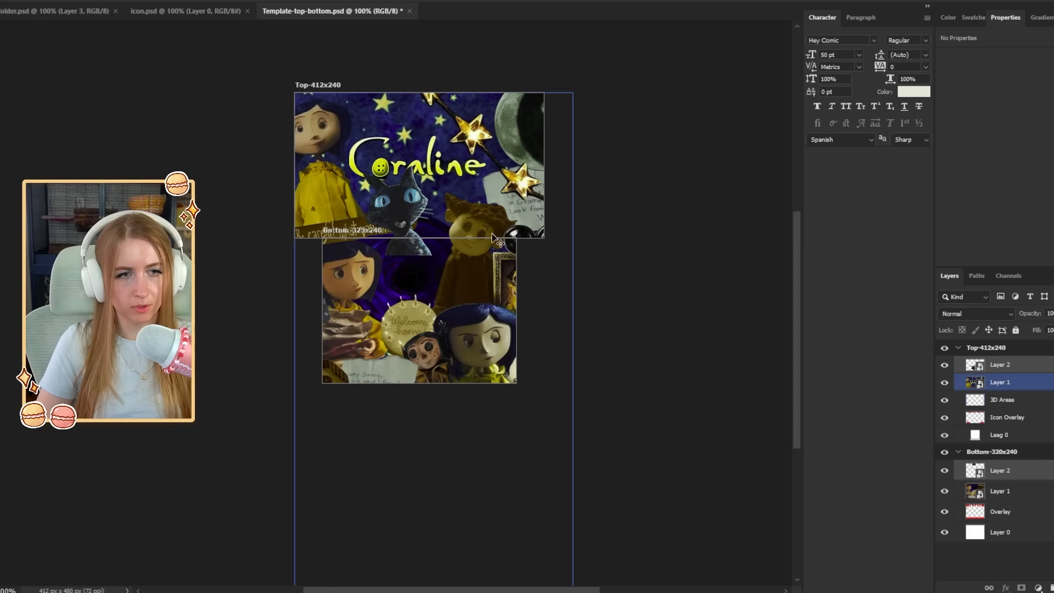
Add a layer mask to the Bottom-320x240 artboard's cat layer and brush black over the cat's hard lower edge to fade it out
left_click(421, 263)
left_click(420, 263)
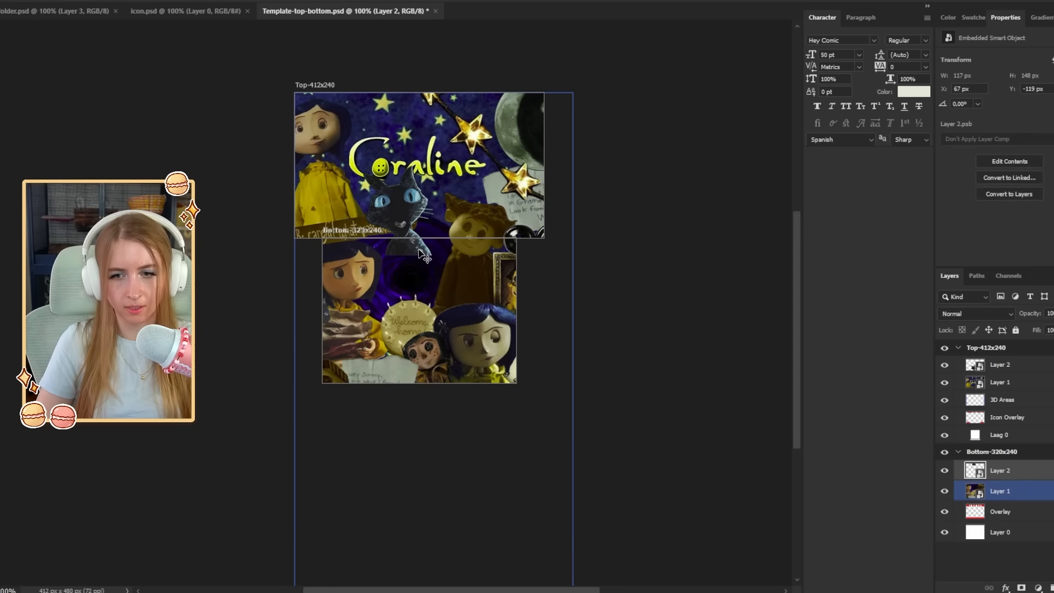
scroll(419, 258, "up", 3)
left_click_drag(419, 249, 404, 330)
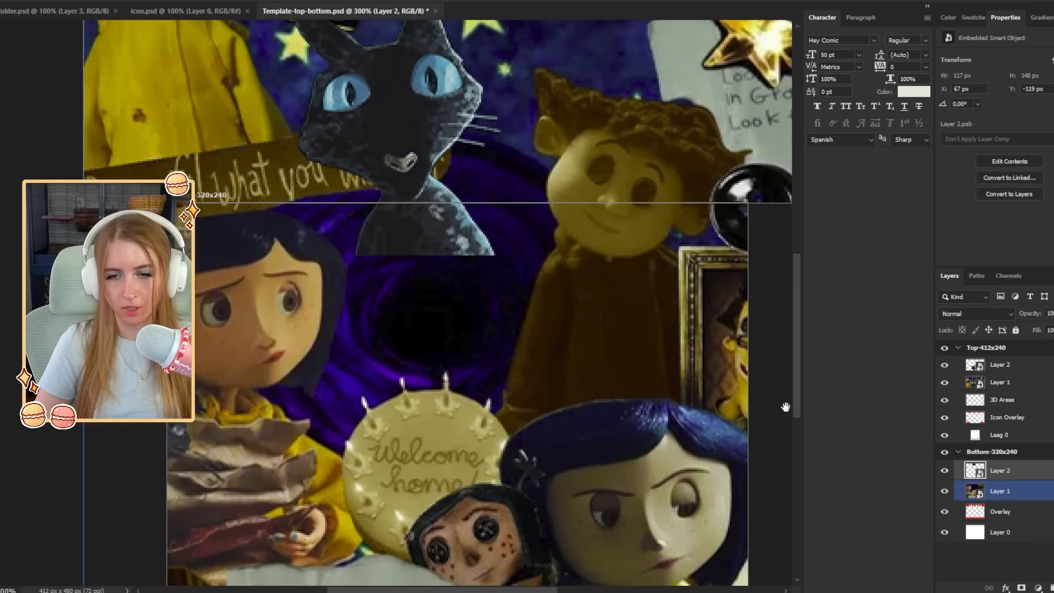
left_click(1020, 587)
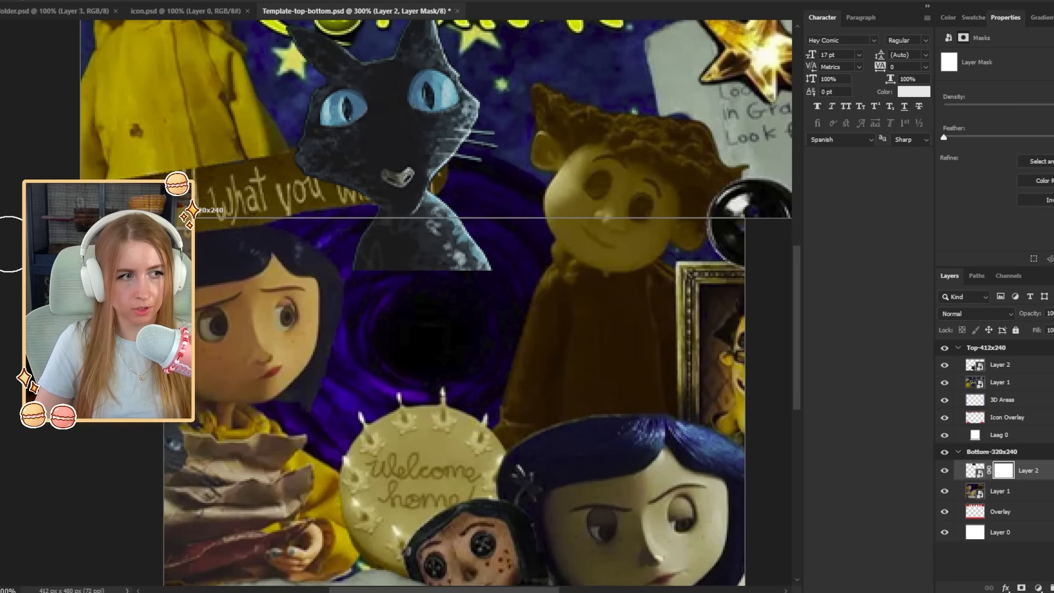
key("x")
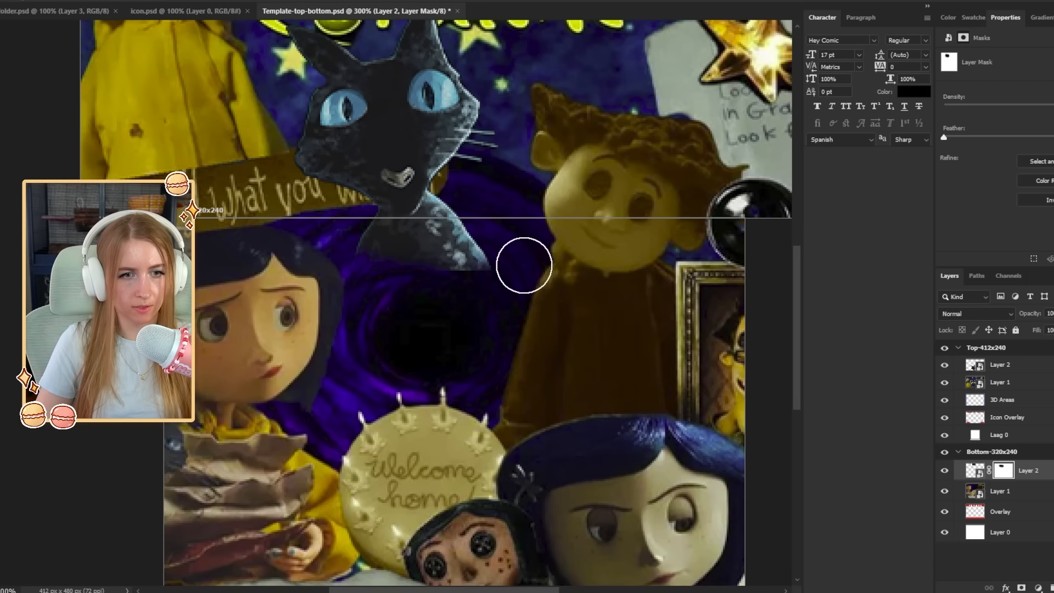
mouse_move(524, 266)
left_mouse_down()
mouse_move(456, 306)
mouse_move(463, 275)
mouse_move(480, 304)
mouse_move(490, 265)
left_mouse_up()
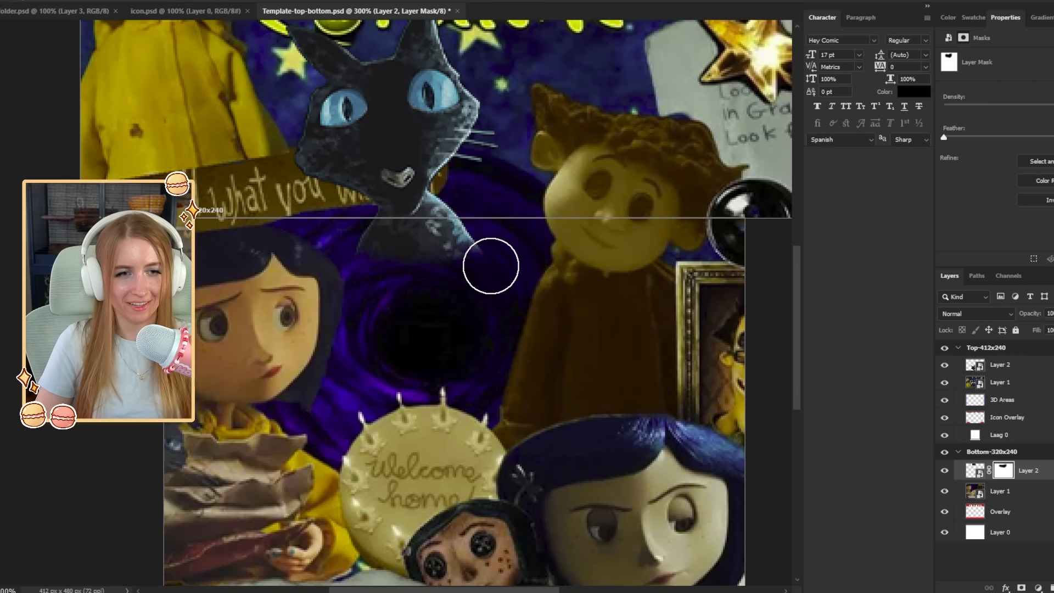
left_click_drag(526, 228, 572, 376)
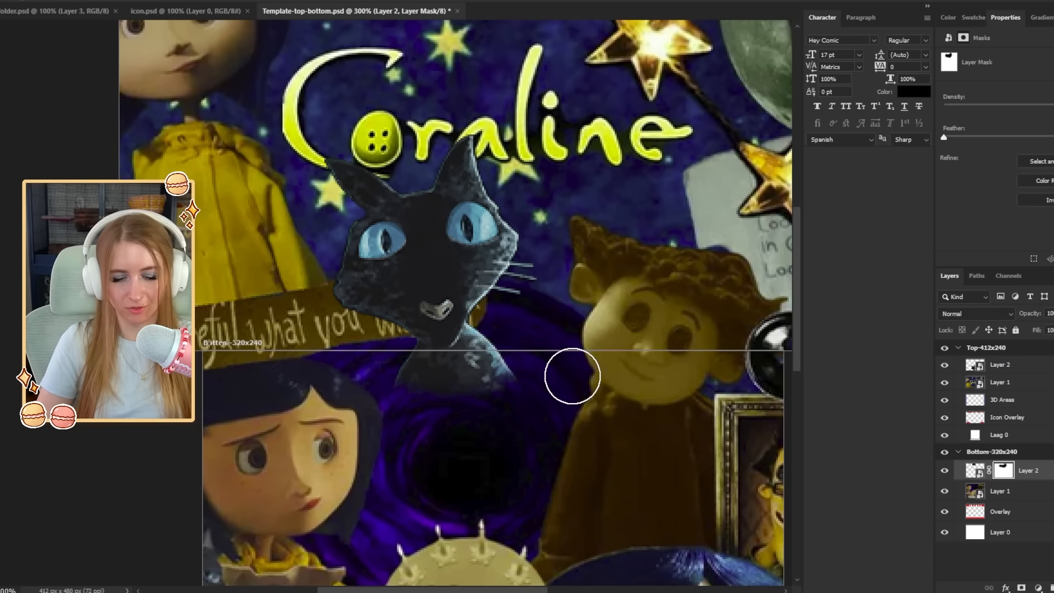
key("ctrl+1")
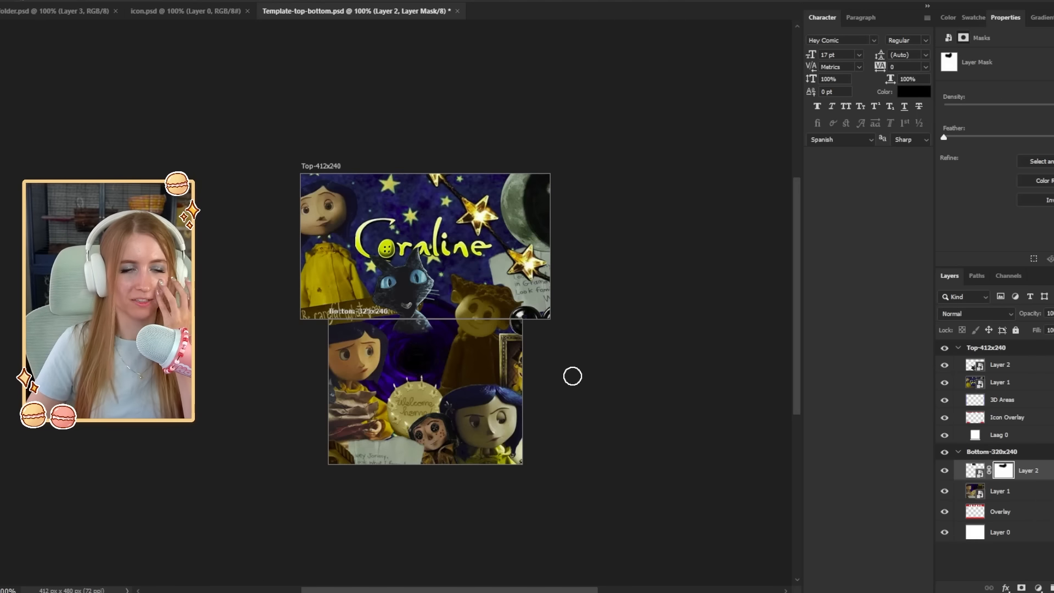
Export the template artboards as PNG files and place Top-412x240.png in icon.psd, framing Coraline's face at about 310 px wide
left_click(1, 1)
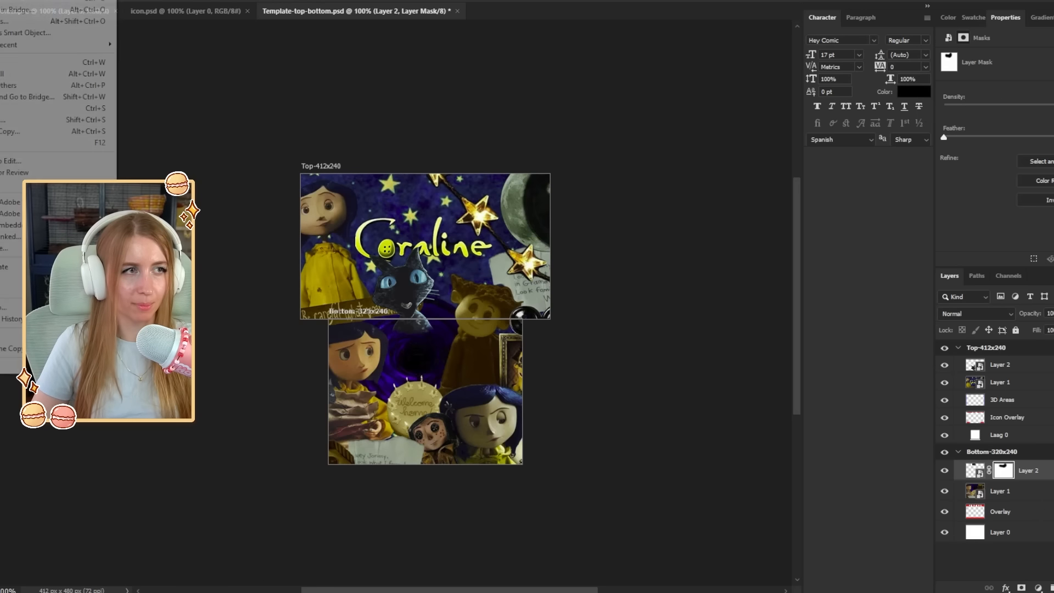
left_click(147, 9)
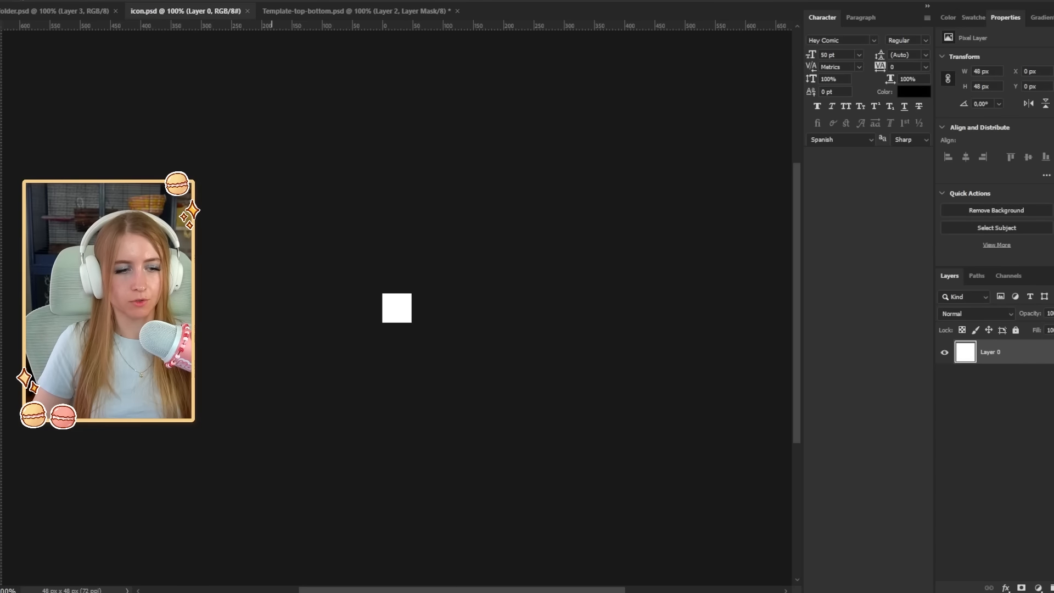
mouse_move(195, 592)
left_click(175, 573)
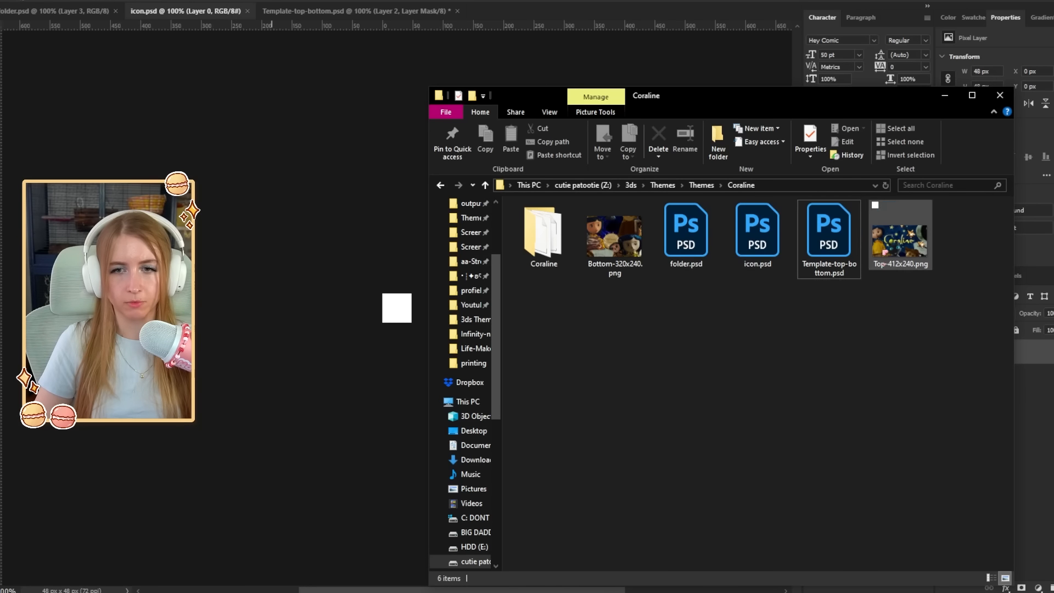
left_click(904, 261)
left_click_drag(906, 252, 570, 310)
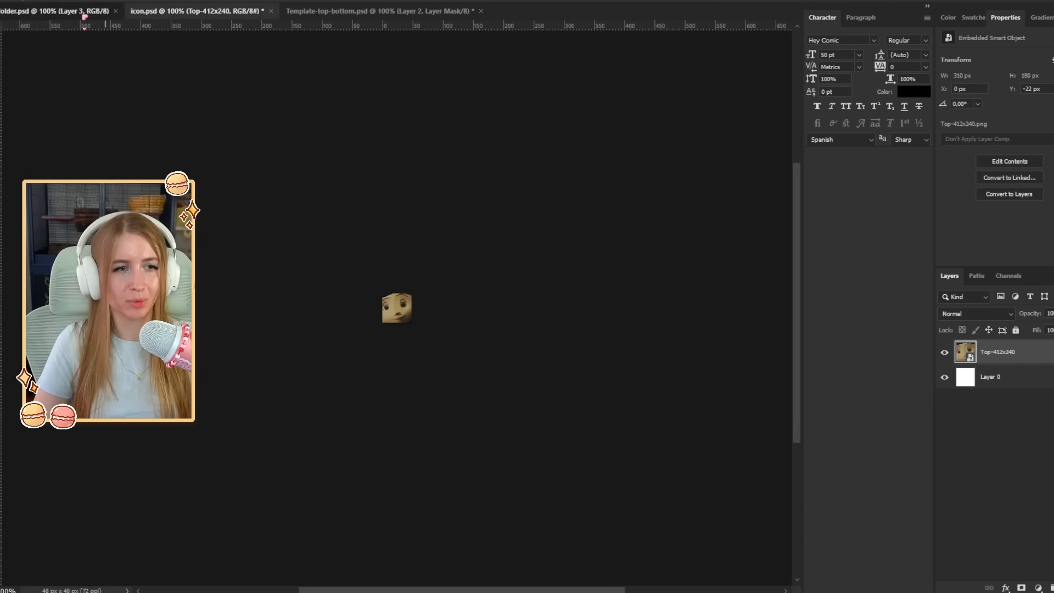
Copy the round purple-blue swirl cutout from the Pinterest pin and paste it into the folder-closed-128x64 artboard of folder.psd
left_click(85, 13)
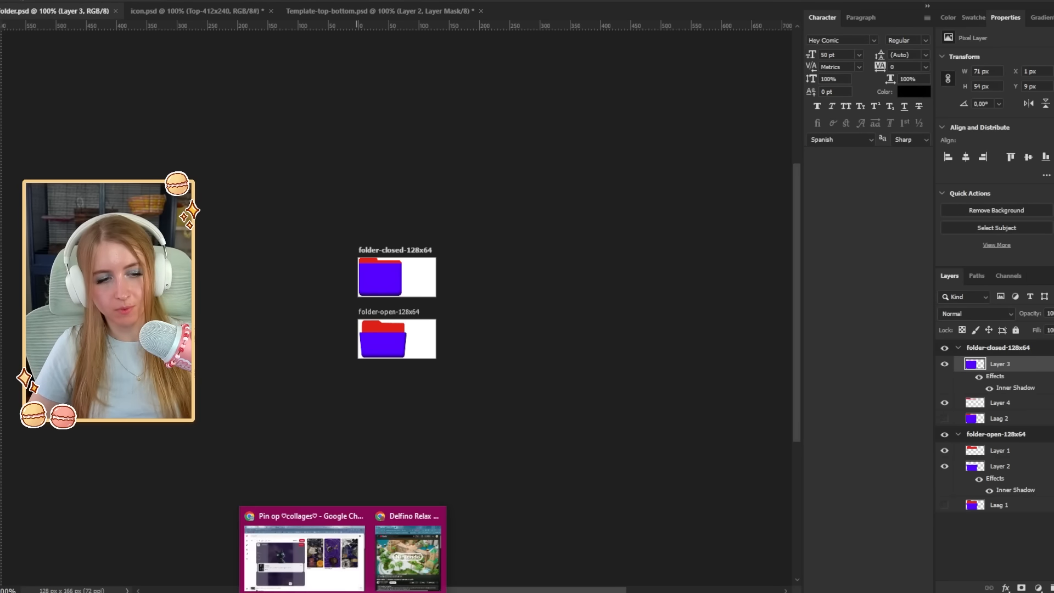
left_click(324, 548)
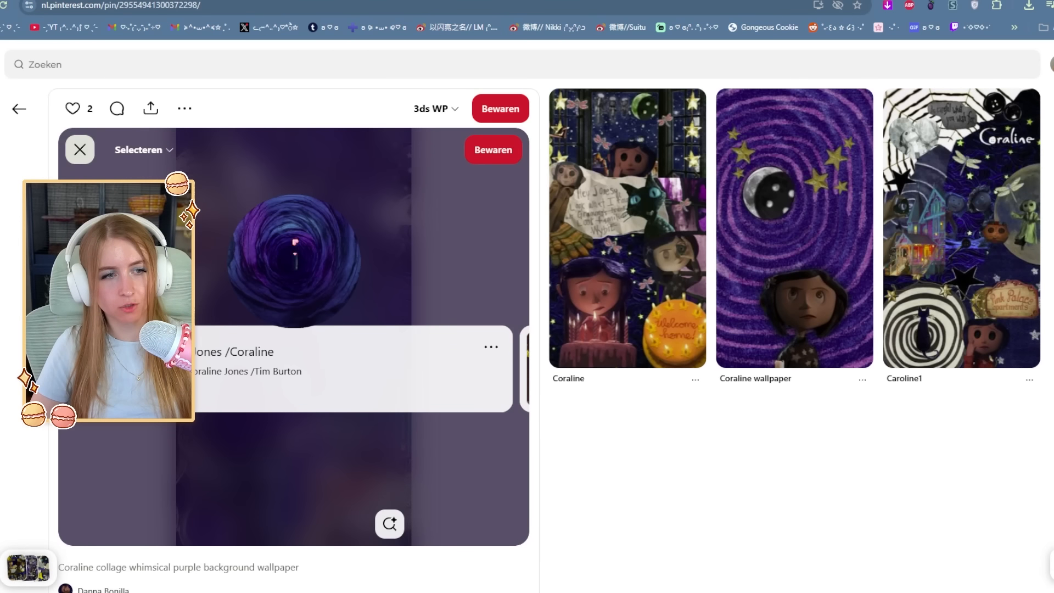
right_click(319, 243)
left_click(378, 287)
key("alt+Tab")
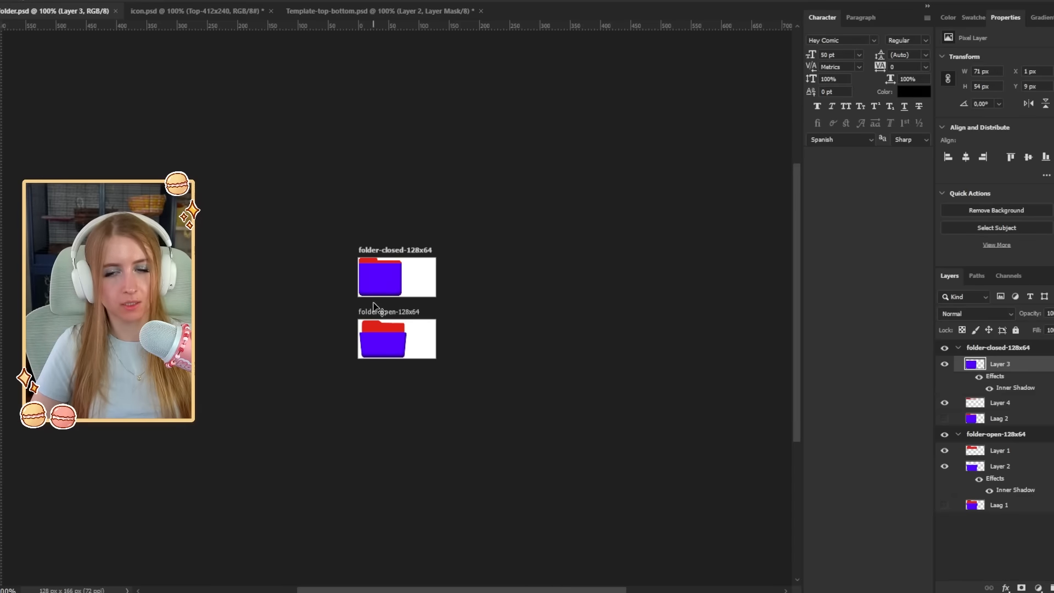
key("ctrl+v")
Check in Chrome whether Tim Burton directed Coraline, reading the Google results and the Reddit thread "Like Tim Burton's Coraline?"
left_click(324, 549)
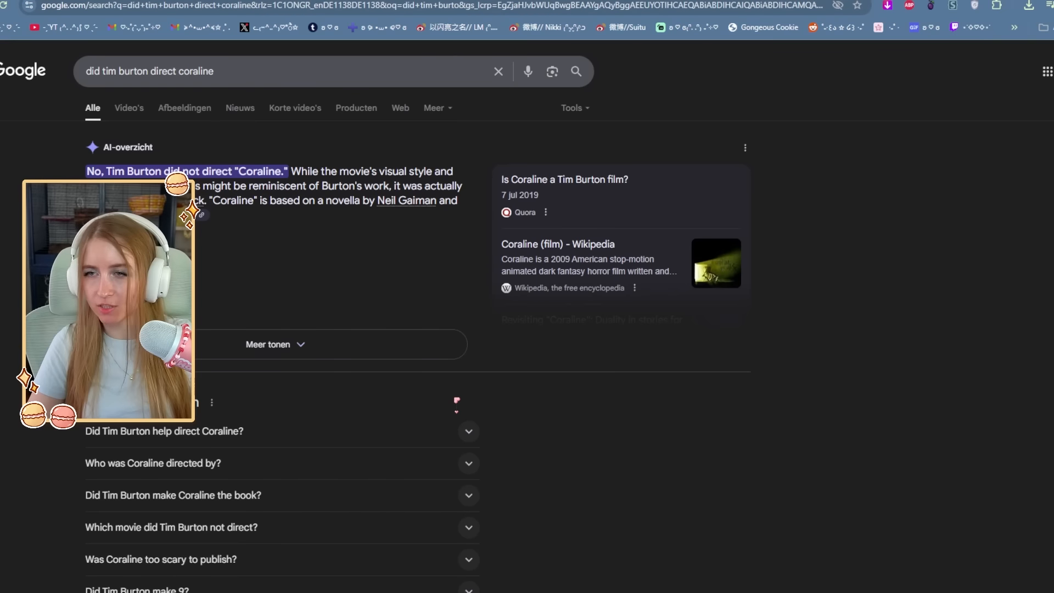
scroll(384, 401, "down", 3)
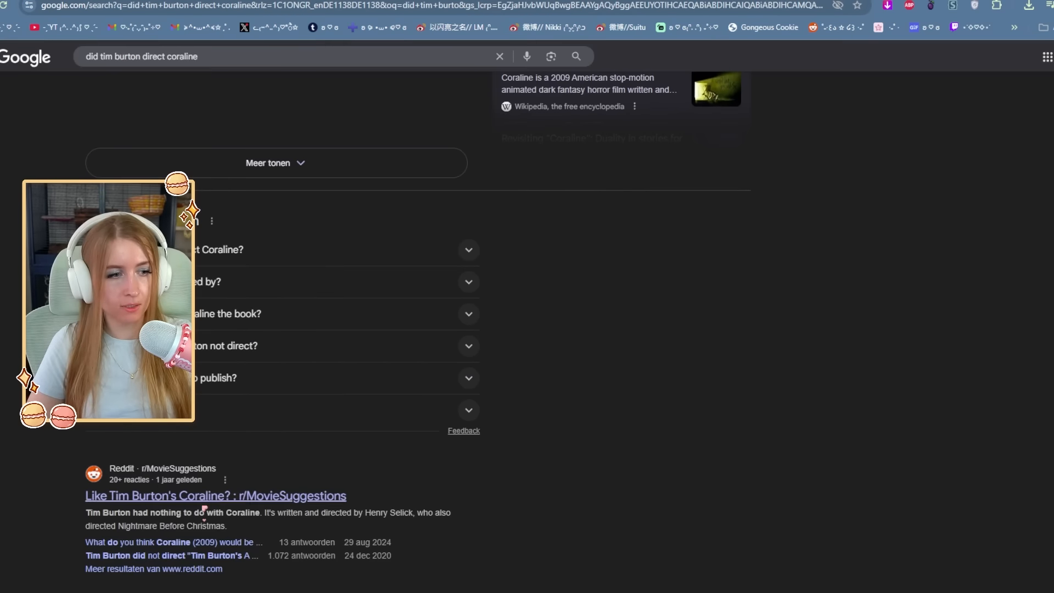
left_click(300, 496)
left_click_drag(305, 454, 496, 451)
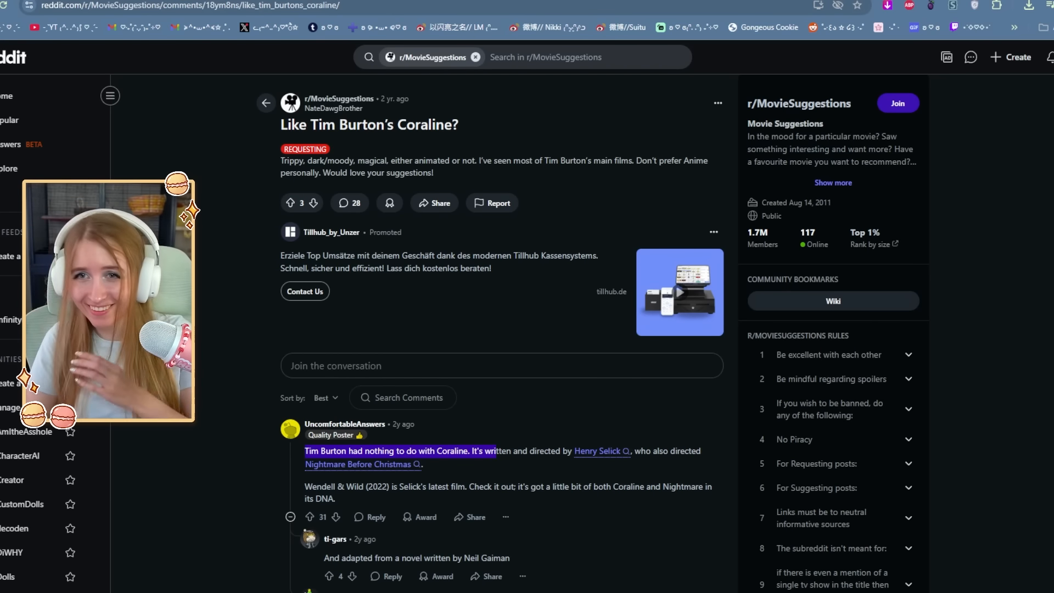
left_click(1031, 1)
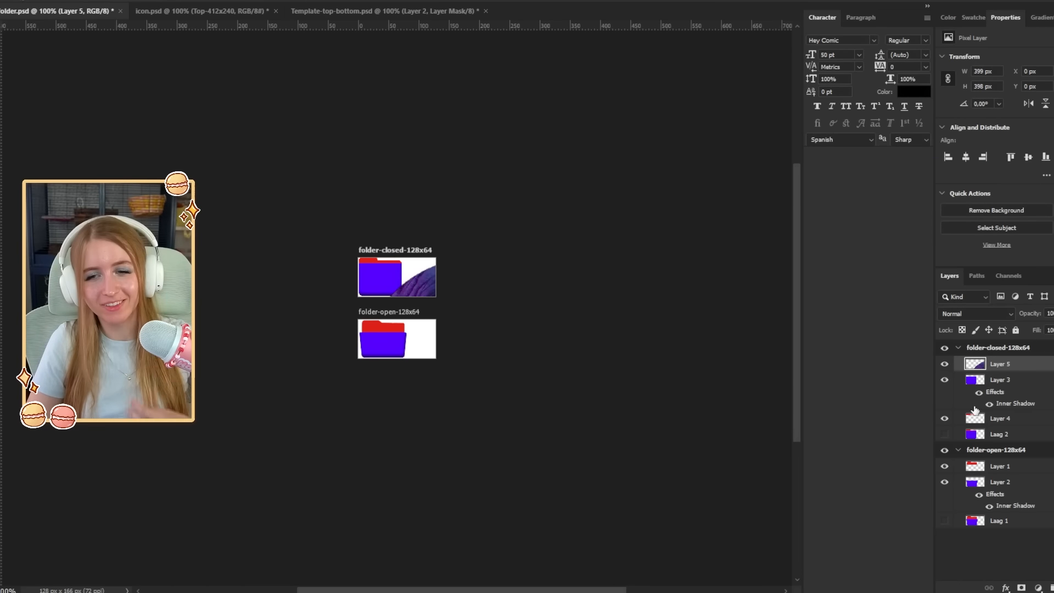
Clip the swirl to the closed folder's front at about 187 × 186 px, and duplicate it clipped onto the open folder's front
left_click(997, 372, "alt")
key("ctrl+t")
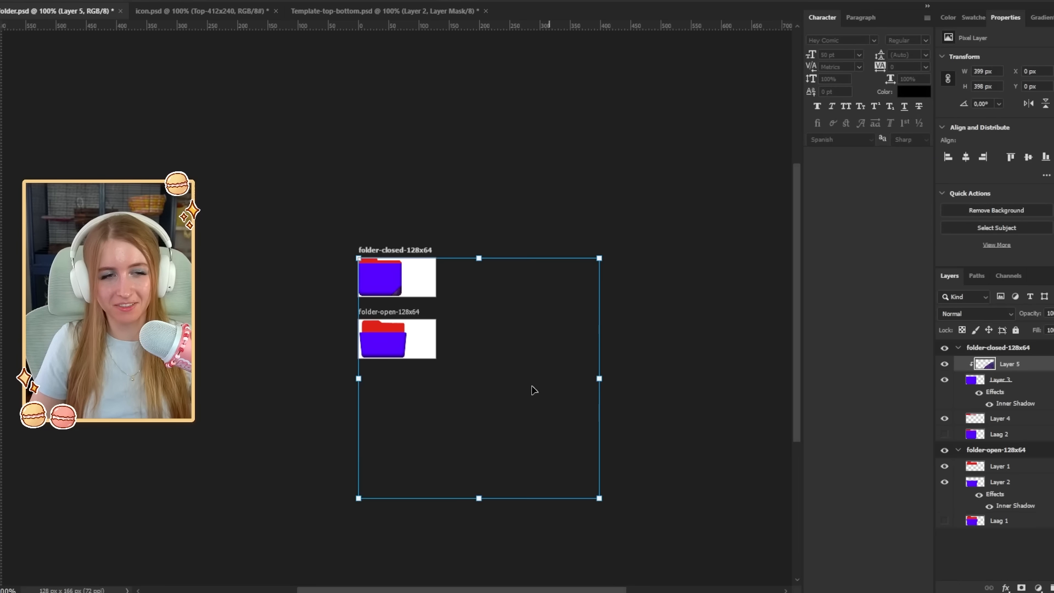
left_click_drag(531, 387, 440, 298)
left_click_drag(508, 289, 423, 315)
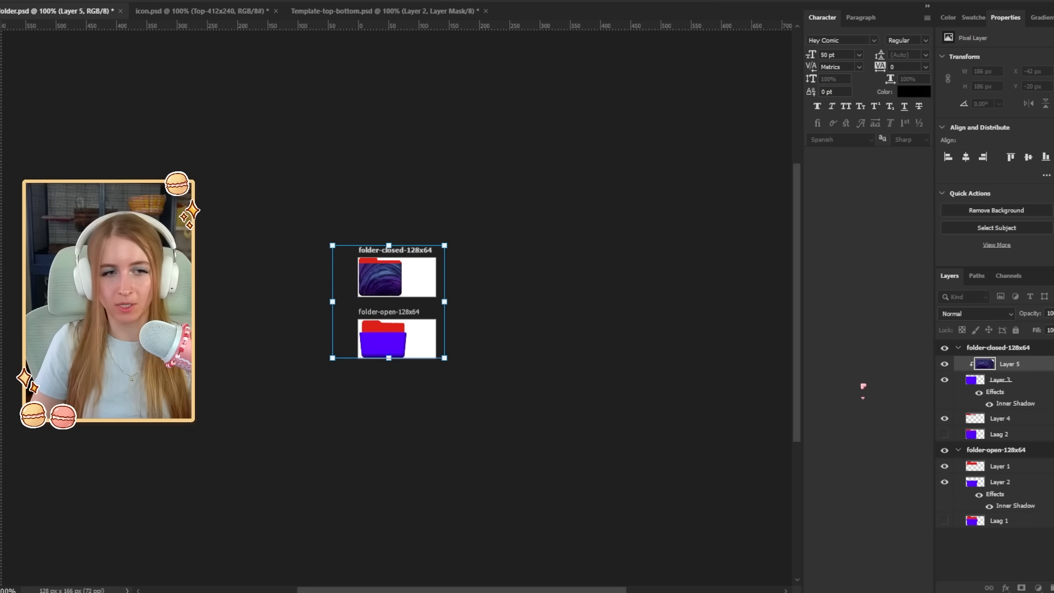
key("Return")
left_click_drag(1016, 365, 1014, 478)
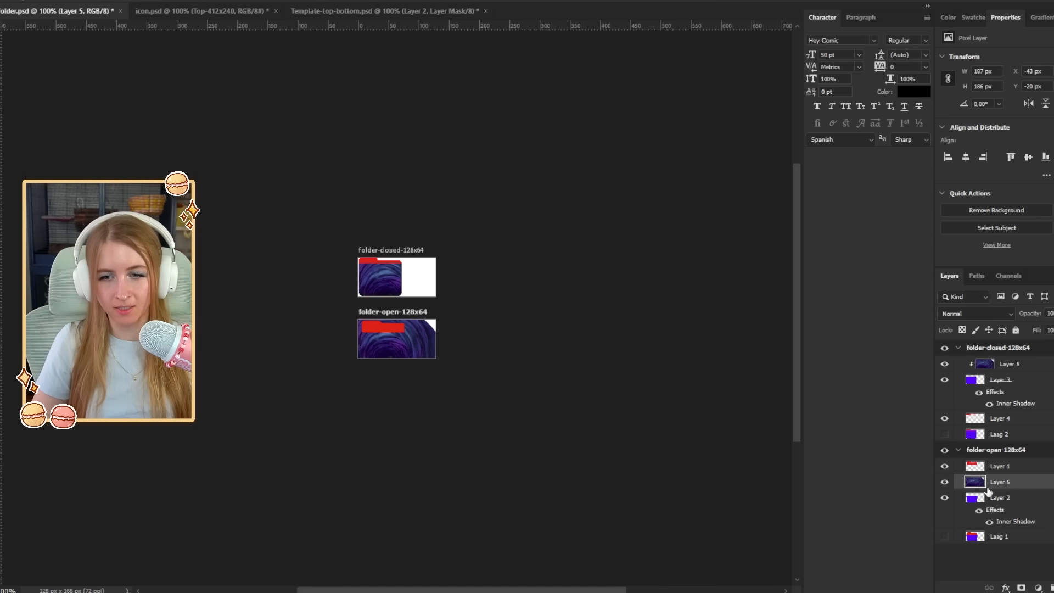
left_click(993, 486, "alt")
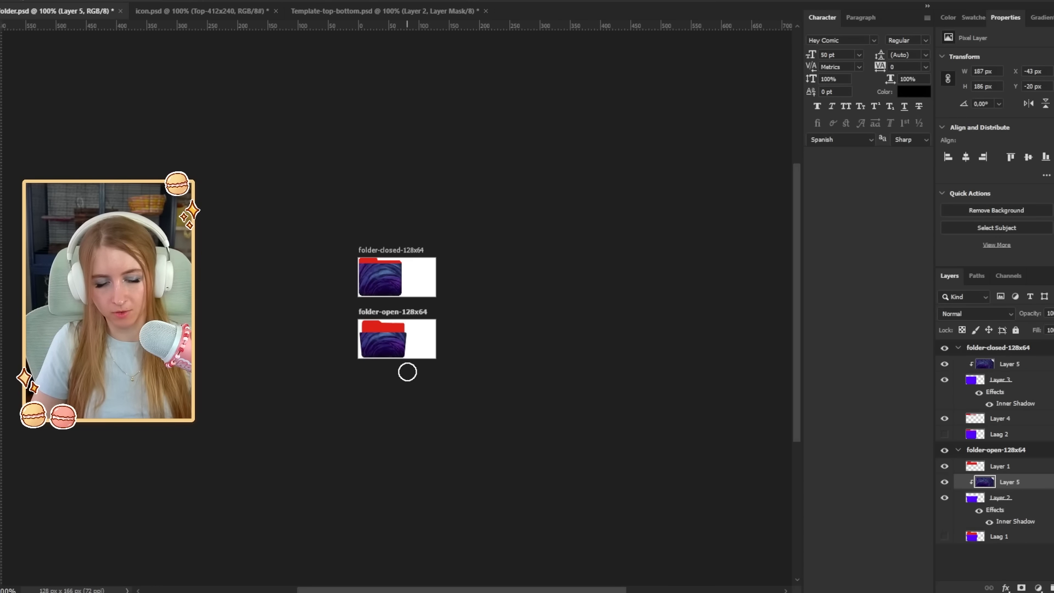
Sample a purple from the swirl and fill the red back parts of the open and closed folders with it
left_click(401, 339)
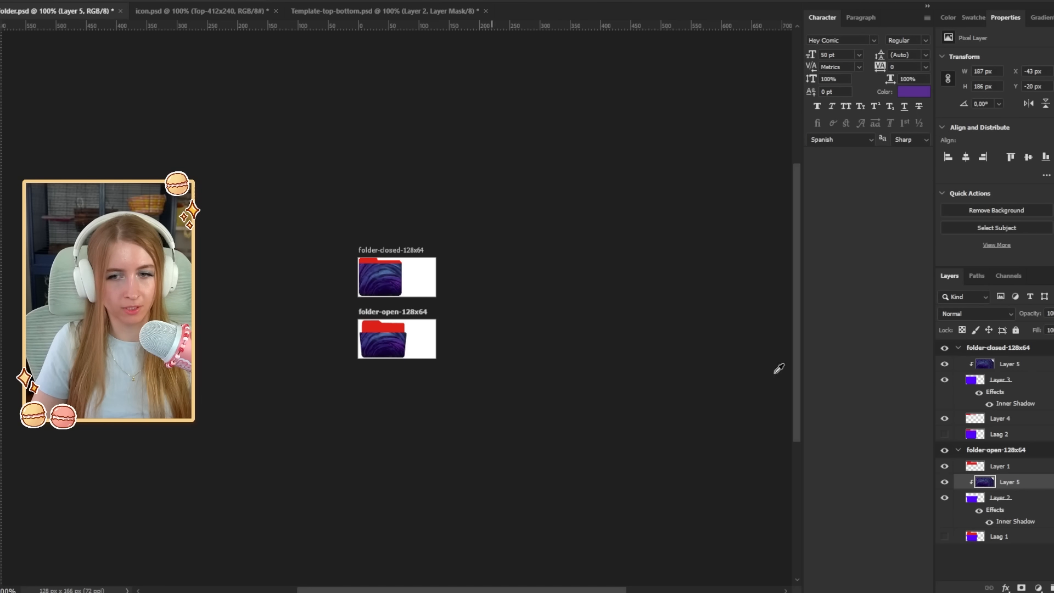
left_click(1018, 467)
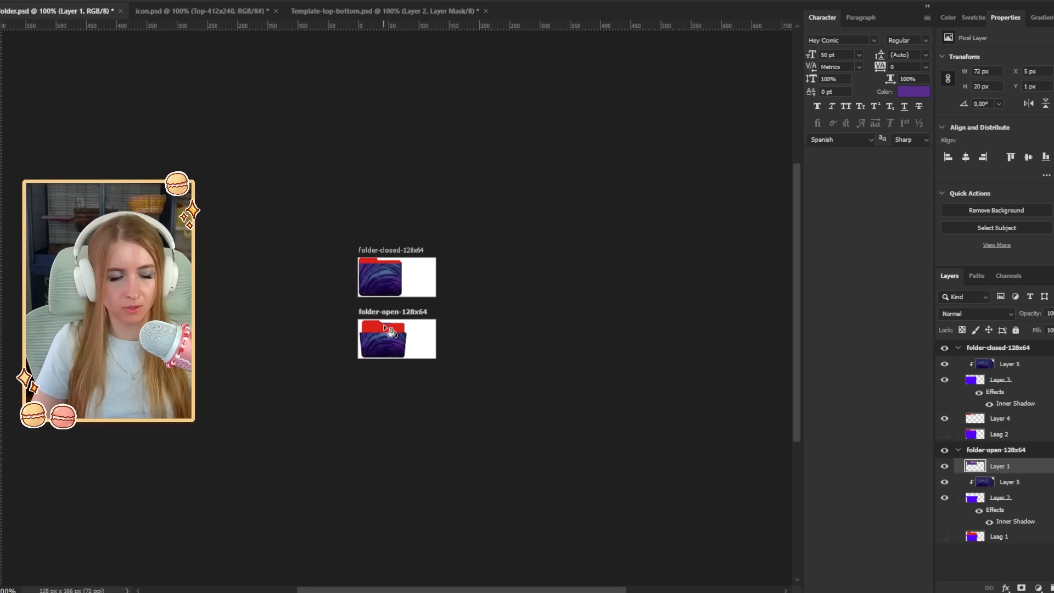
left_click(1019, 423)
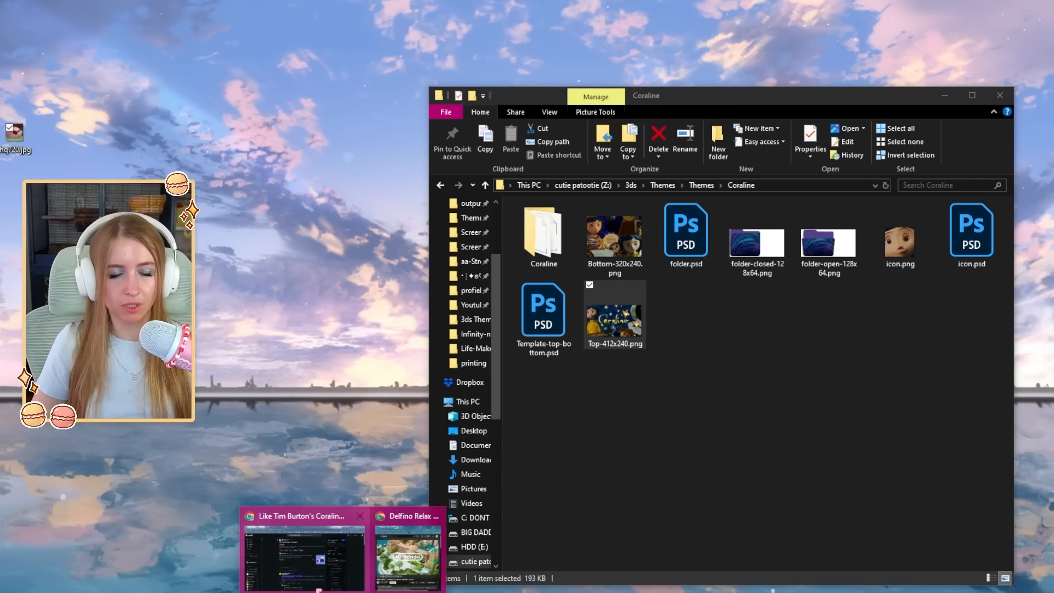
Search YouTube for "coraline soundtrack garden", open the "Exploration" track and select the video's web address
left_click(299, 543)
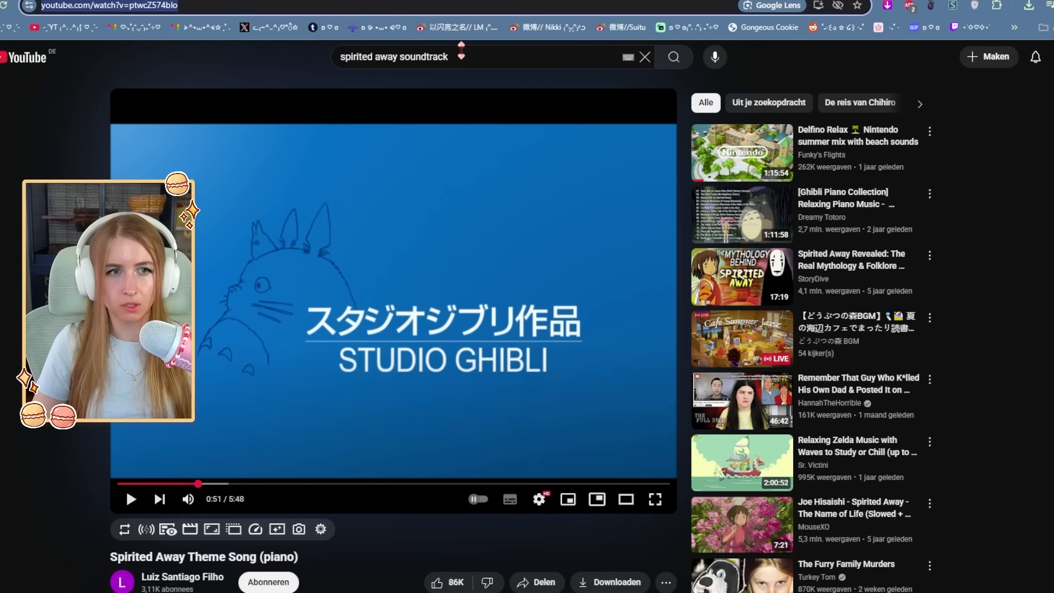
left_click_drag(399, 57, 278, 55)
type("coraline")
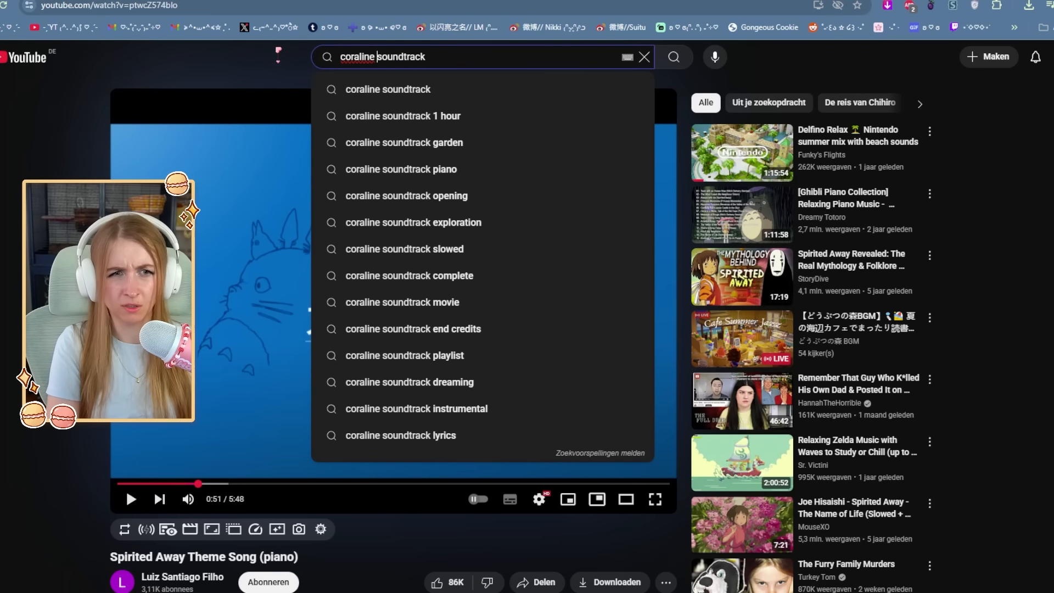
left_click(480, 141)
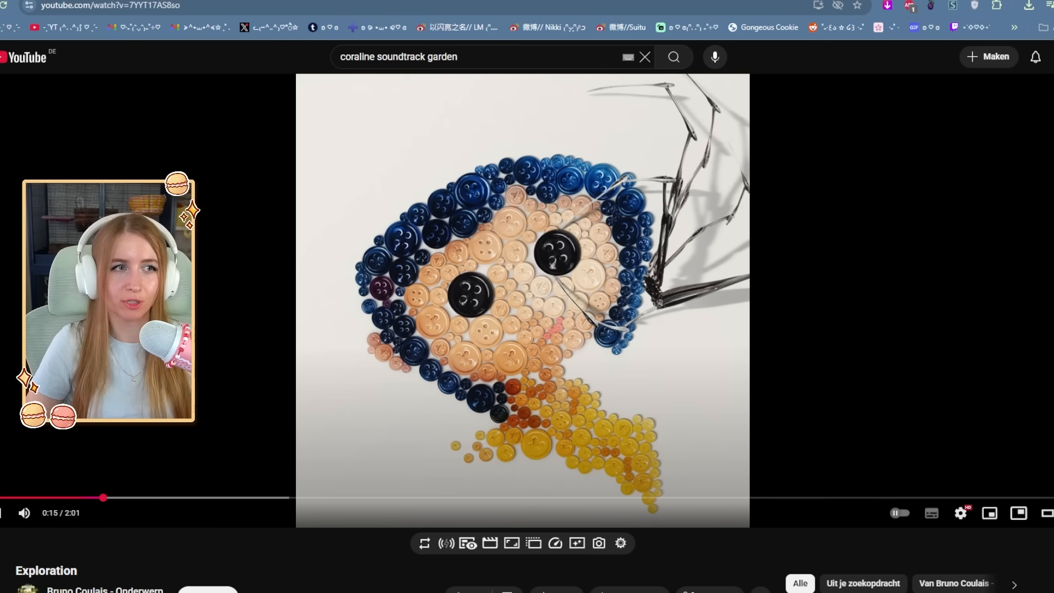
left_click(208, 6)
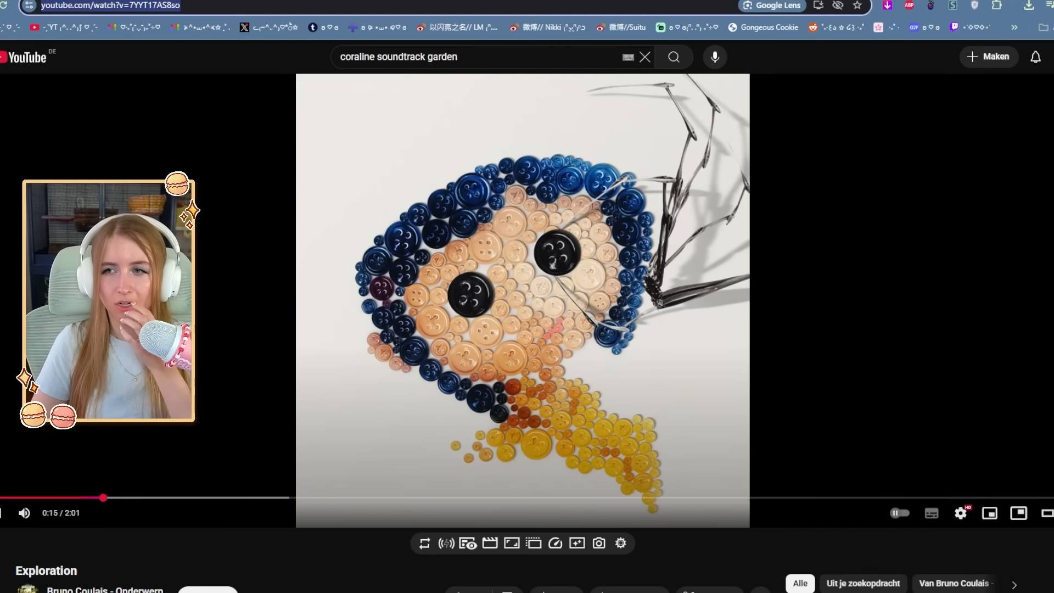
scroll(273, 285, "down", 2)
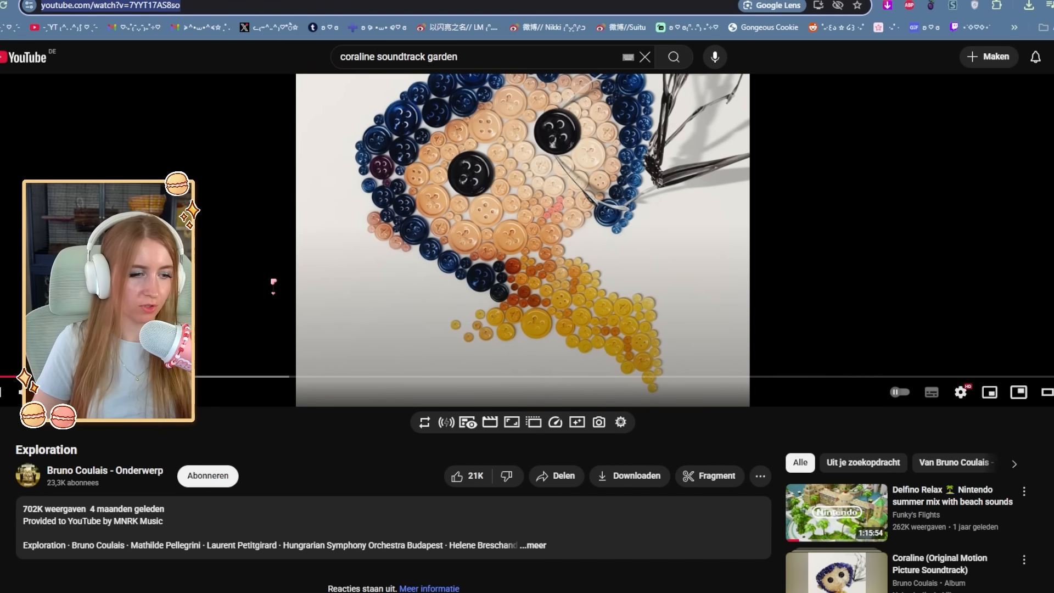
scroll(276, 293, "up", 2)
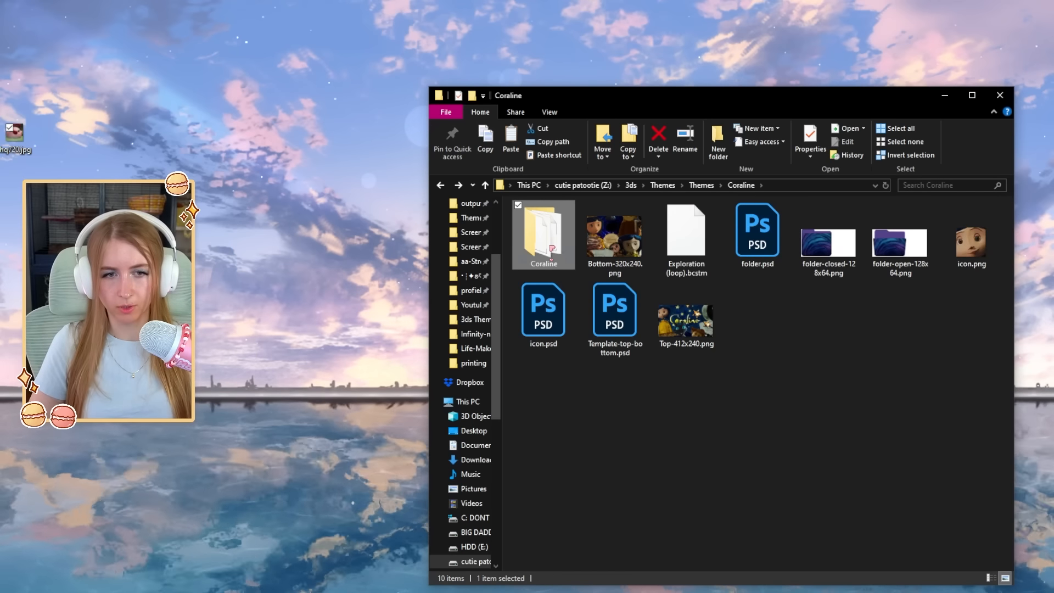
Paste Exploration (loop).bcstm into the inner Coraline folder beside body_lz.bin and rename the pasted file
double_click(546, 236)
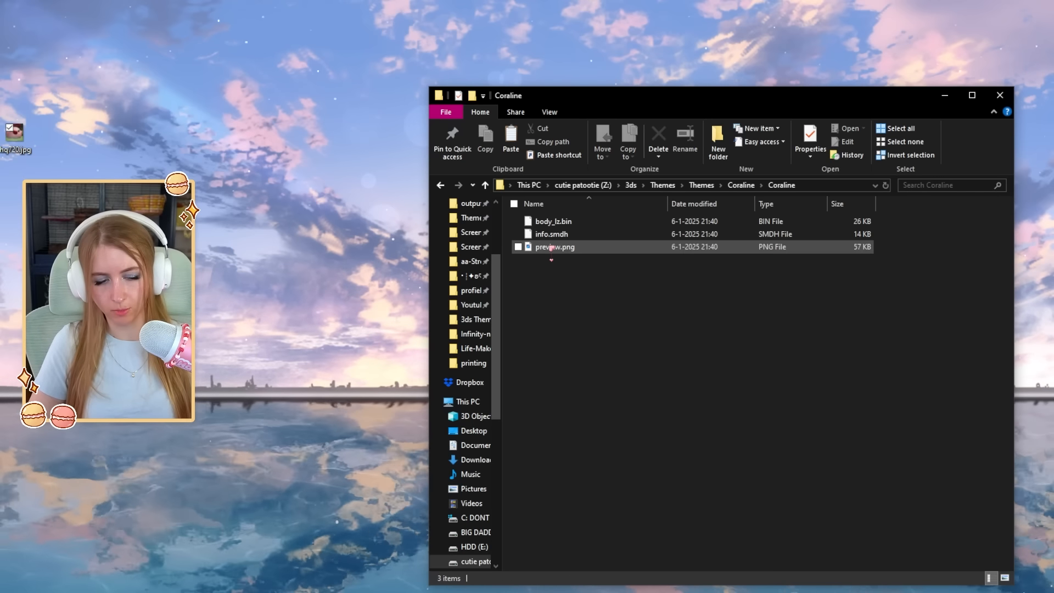
key("ctrl+v")
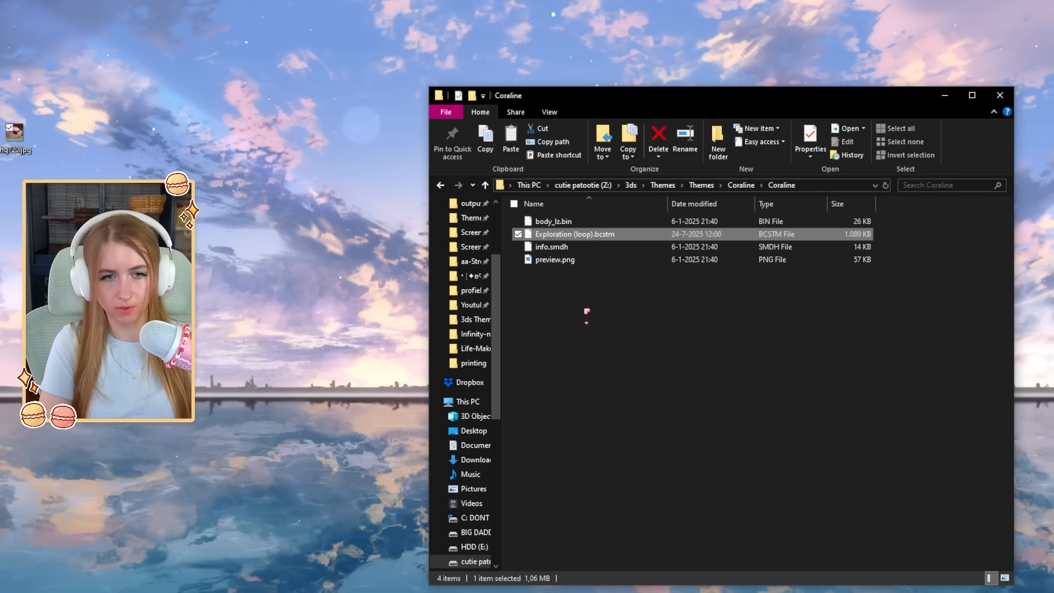
key("F2")
key("Return")
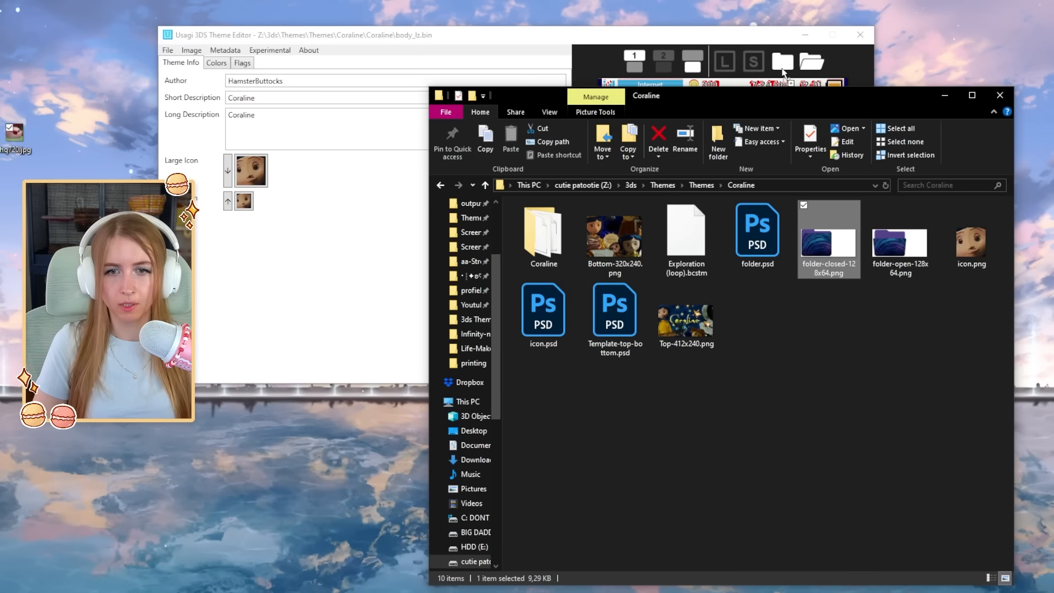
Load folder-open-128x64.png, Top-412x240.png and Bottom-320x240.png into Usagi 3DS Theme Editor as the open folder, top screen and bottom screen images
left_click(900, 241)
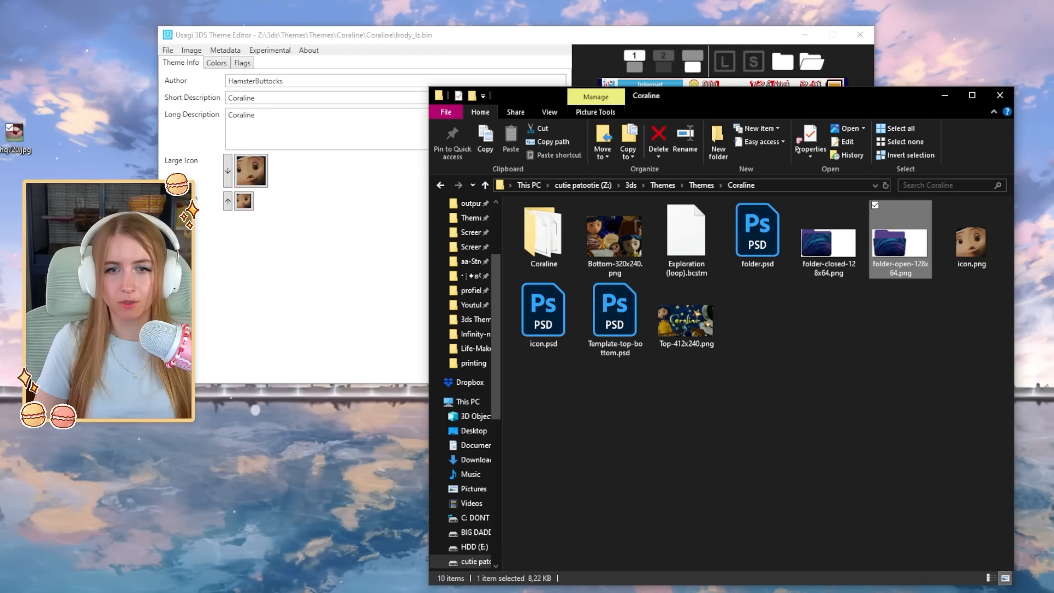
left_click_drag(686, 321, 681, 51)
left_click_drag(615, 235, 702, 120)
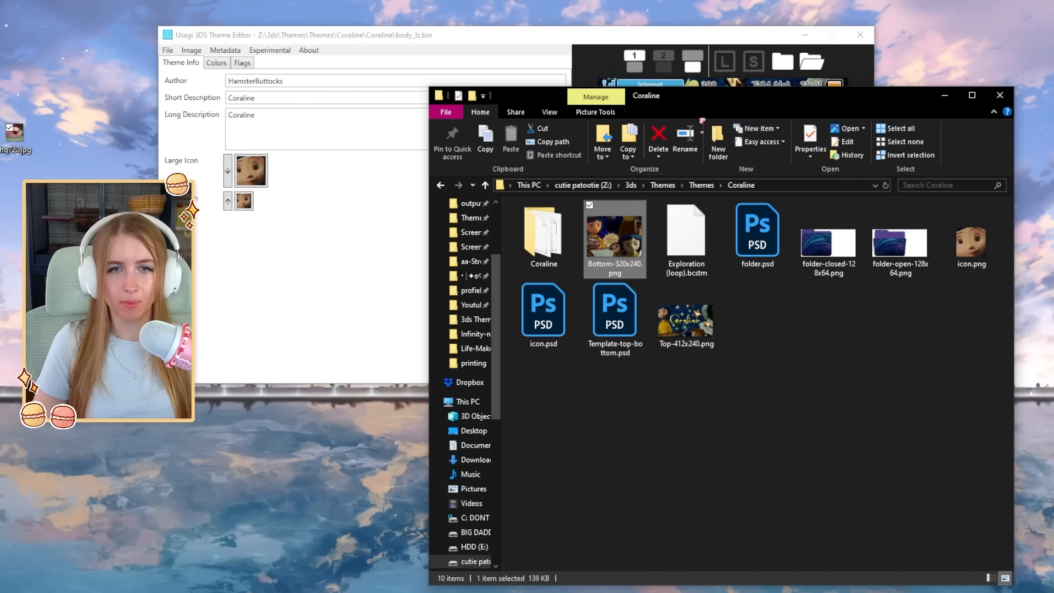
left_click_drag(698, 63, 698, 65)
left_click(944, 96)
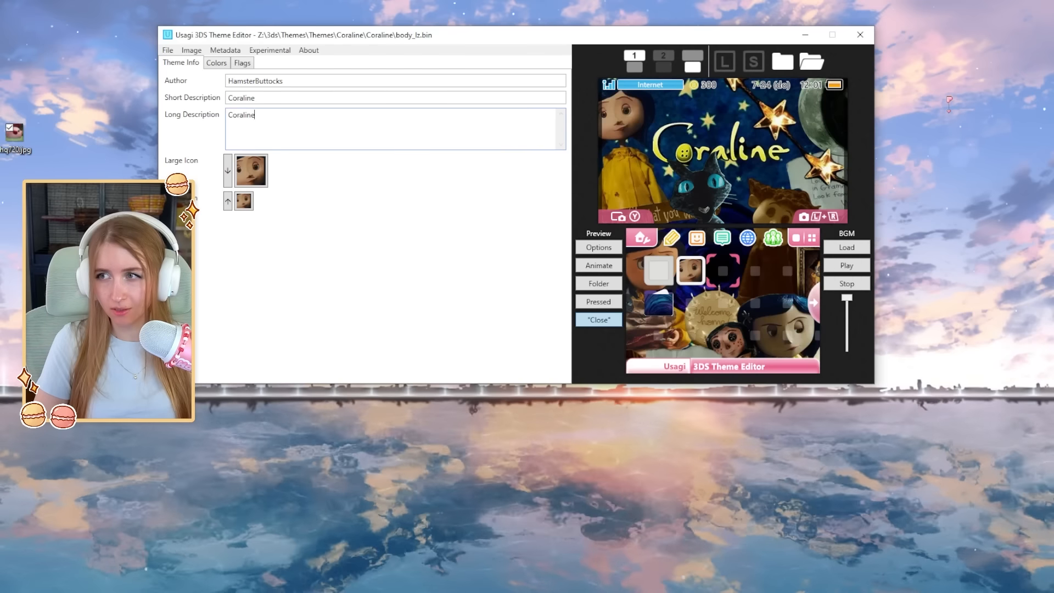
Set the Bottom Corner Buttons' background to a dark navy sampled from the Coraline wallpaper
left_click(215, 64)
scroll(306, 309, "down", 1)
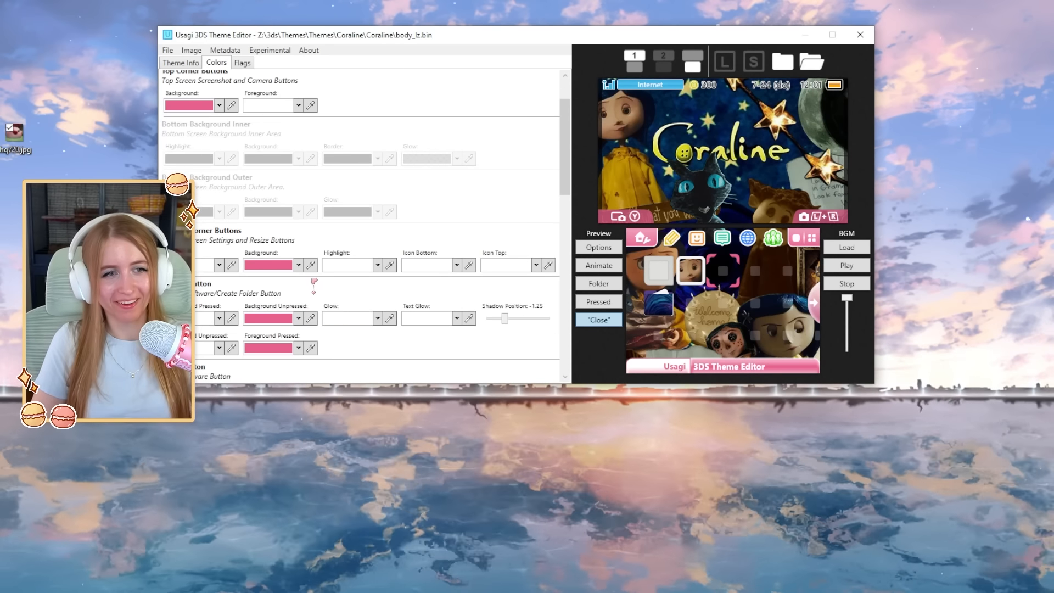
left_click(310, 265)
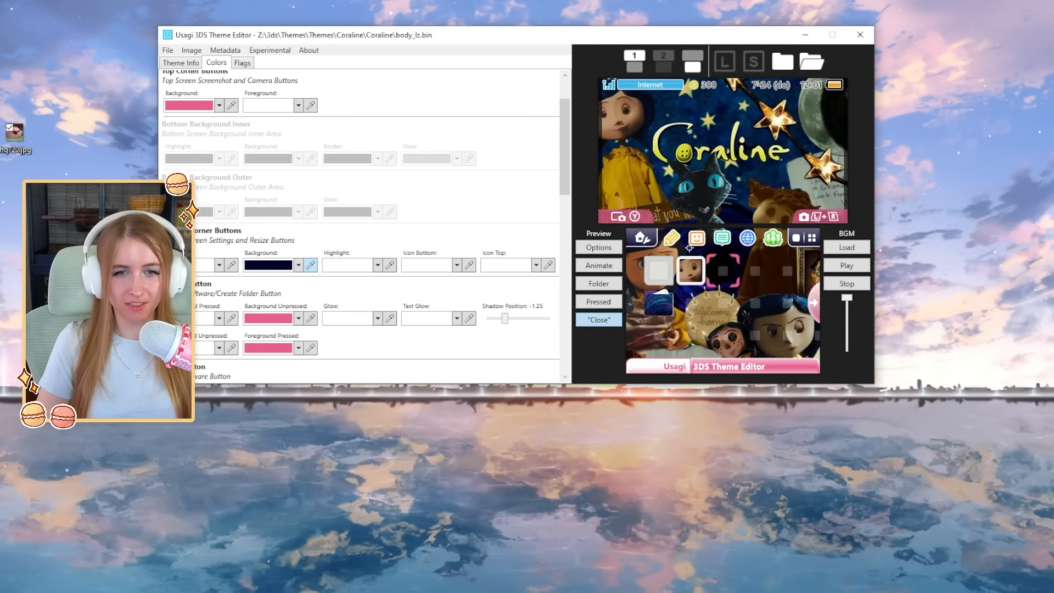
Colour the Launch Button's unpressed background and pressed foreground, and the Close Button's pressed background and unpressed foreground, with a sampled gold
left_click(311, 318)
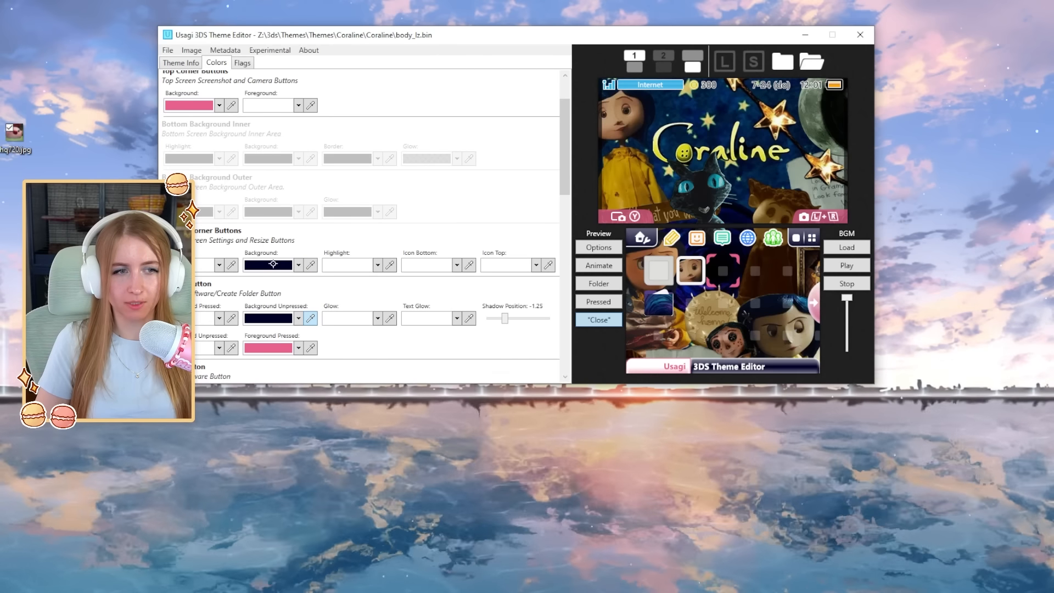
left_click(310, 318)
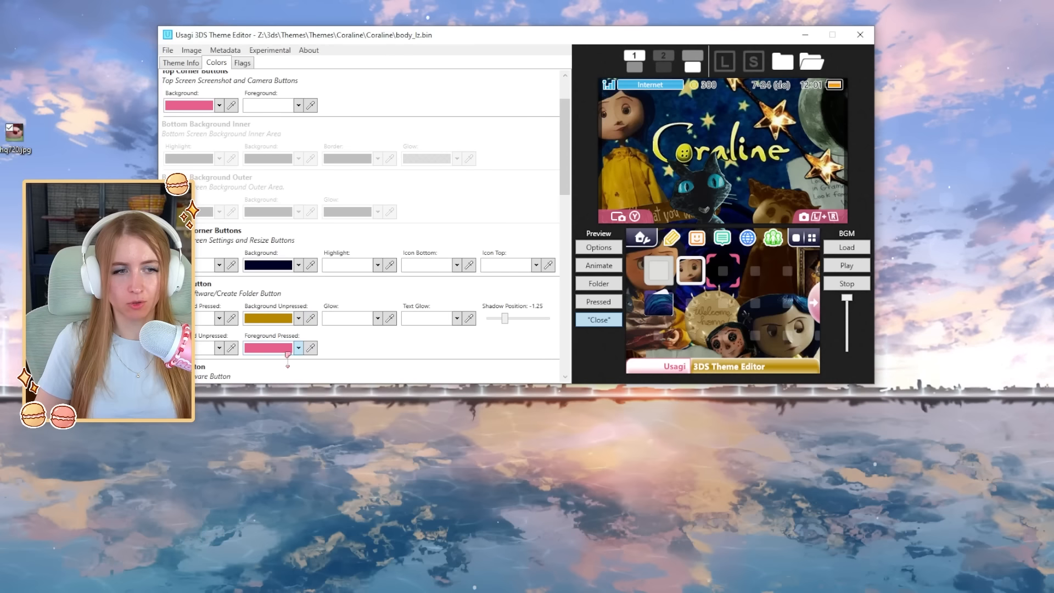
left_click(283, 319)
scroll(245, 336, "down", 2)
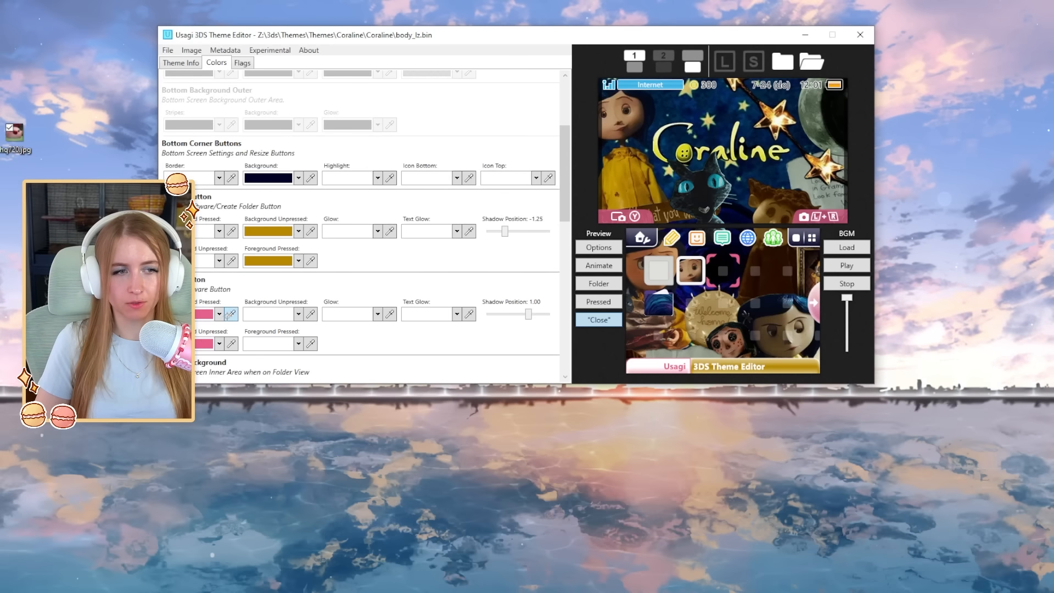
left_click_drag(229, 315, 268, 262)
With the folder view previewed, set the folder icon's main colour to the same gold and the folder background to beige #FFCFC9A9
scroll(299, 334, "down", 3)
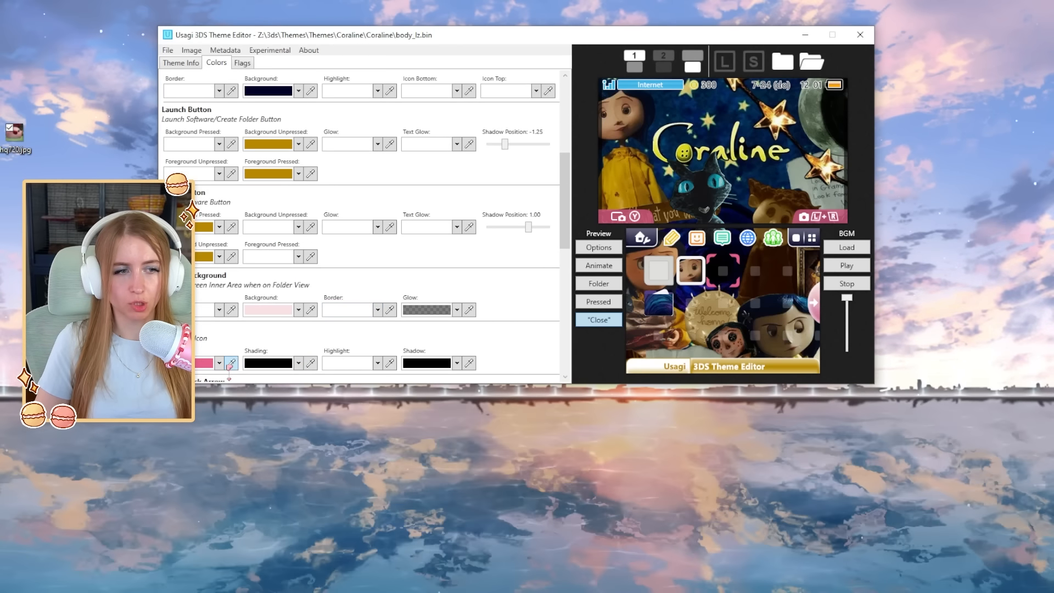
left_click(598, 284)
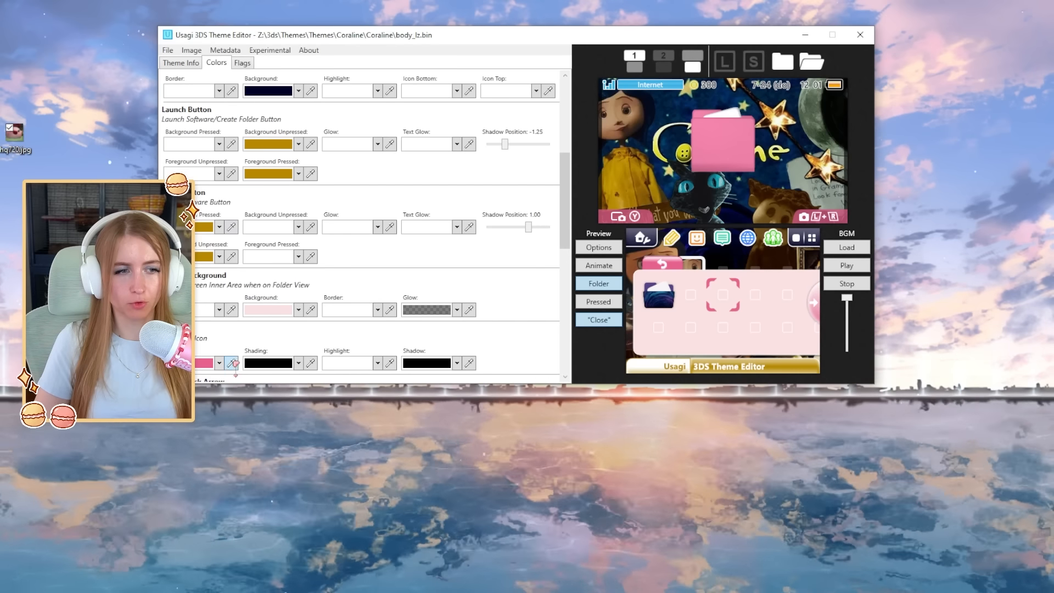
left_click_drag(233, 361, 204, 256)
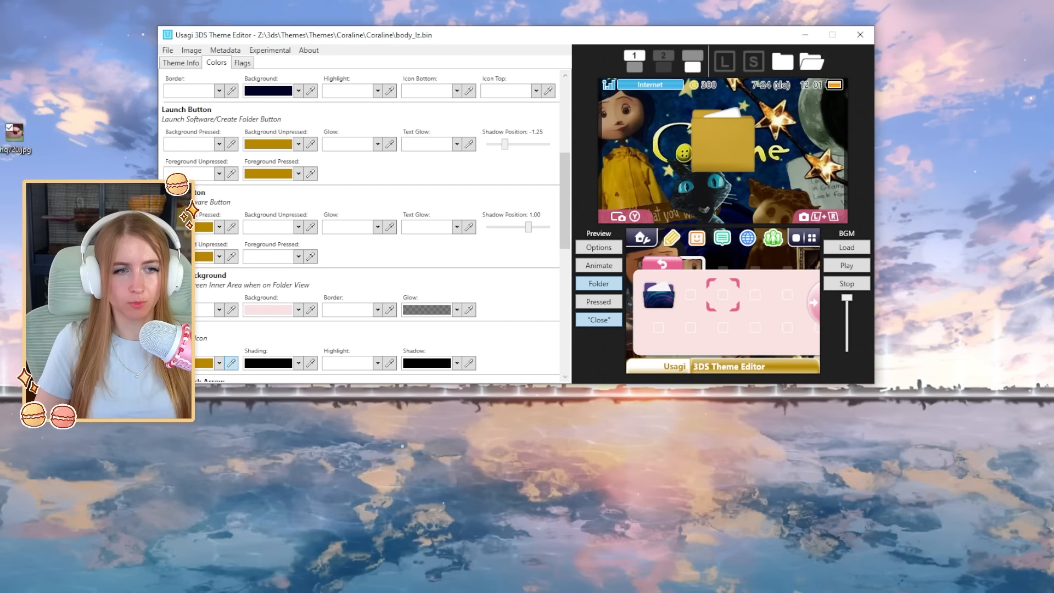
left_click_drag(311, 310, 772, 125)
left_click(299, 310)
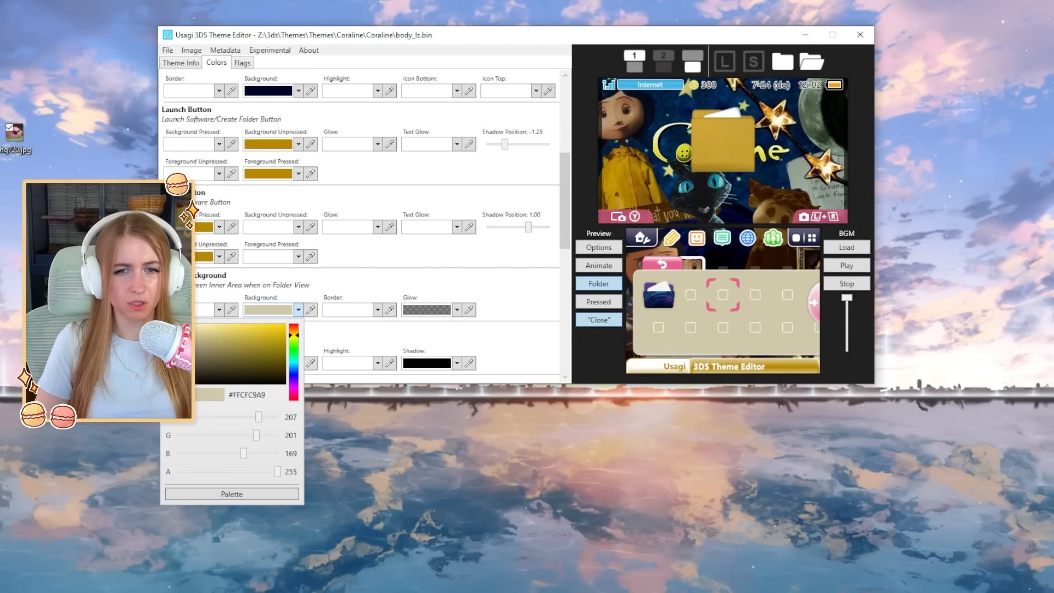
left_click(405, 287)
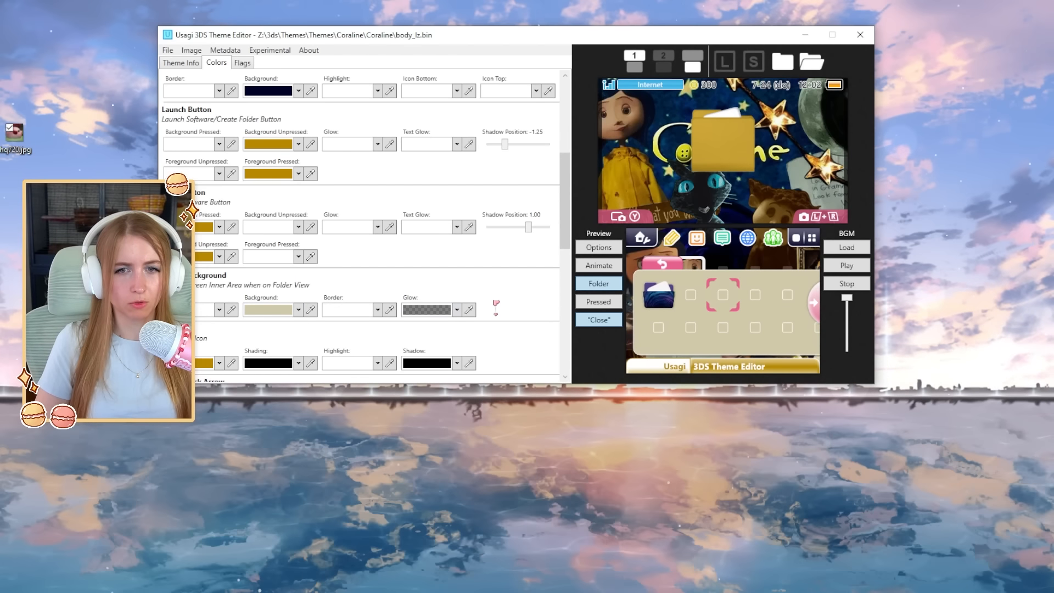
Recolour the Folder Back Arrow and the Top Corner Buttons' background gold, and switch off the folder preview
scroll(228, 294, "down", 3)
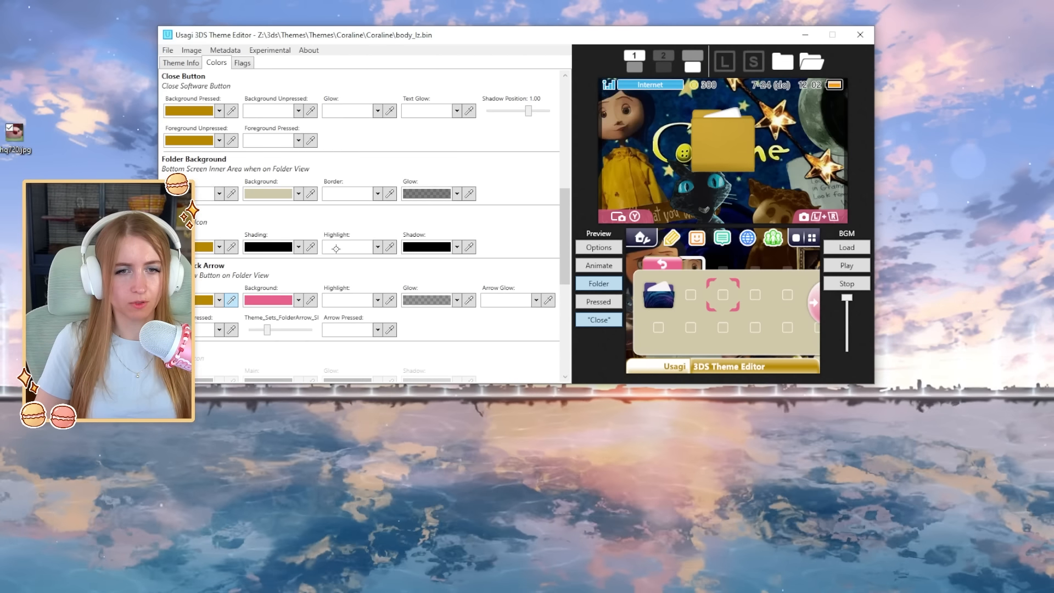
left_click(599, 284)
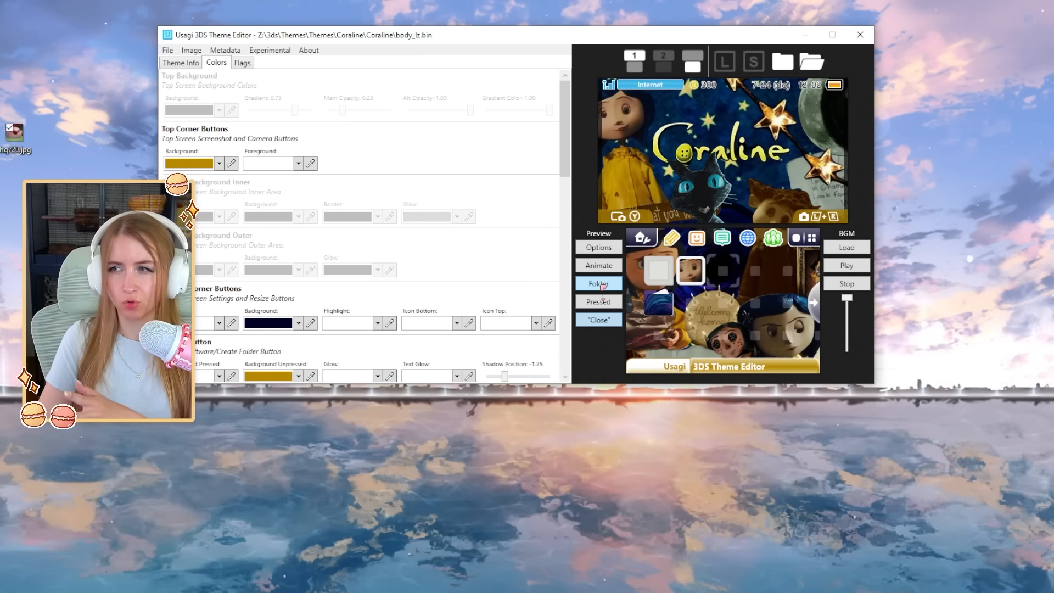
left_click(599, 284)
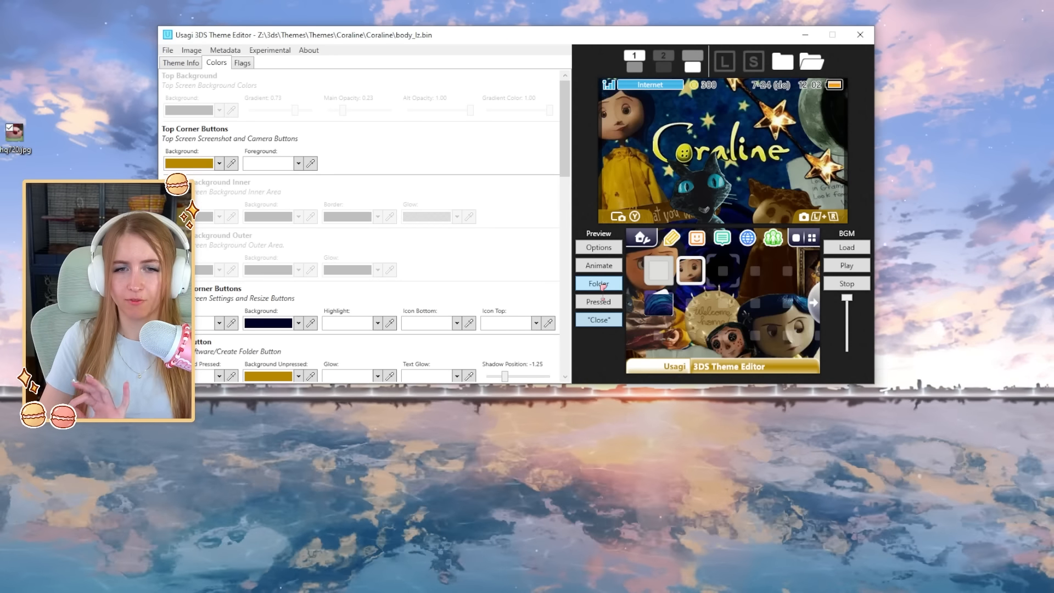
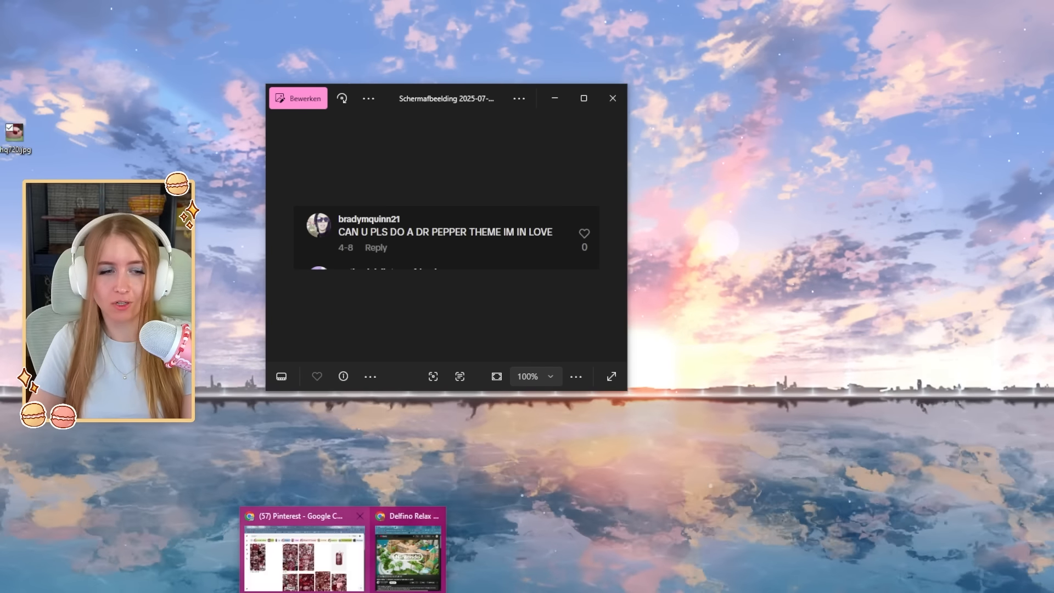
Switch to Pinterest in Chrome and look through the "dr pepper" pins for a collage suited to the wallpapers
left_click(337, 577)
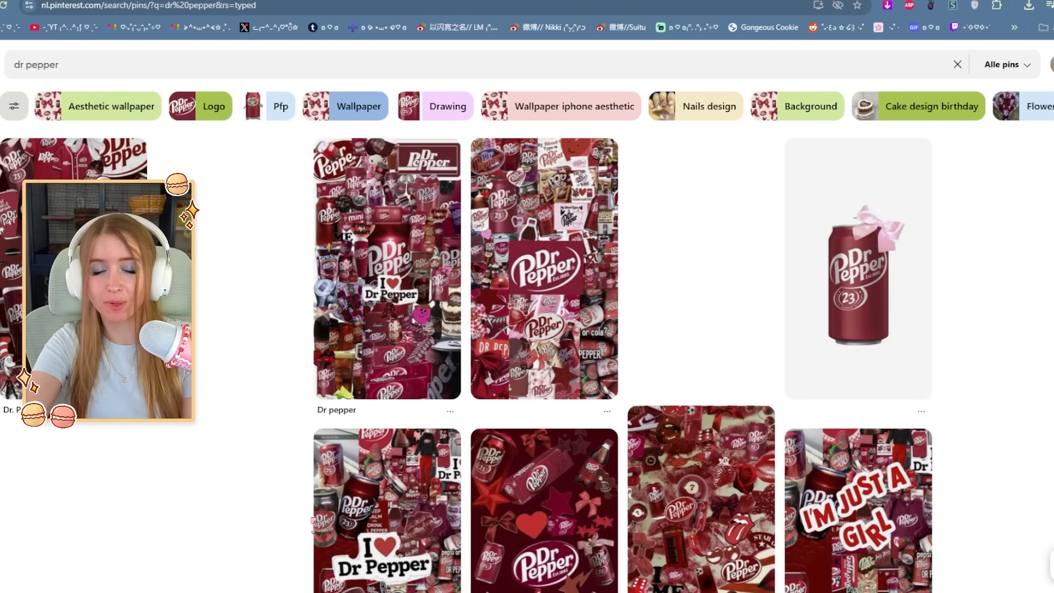
scroll(358, 496, "down", 5)
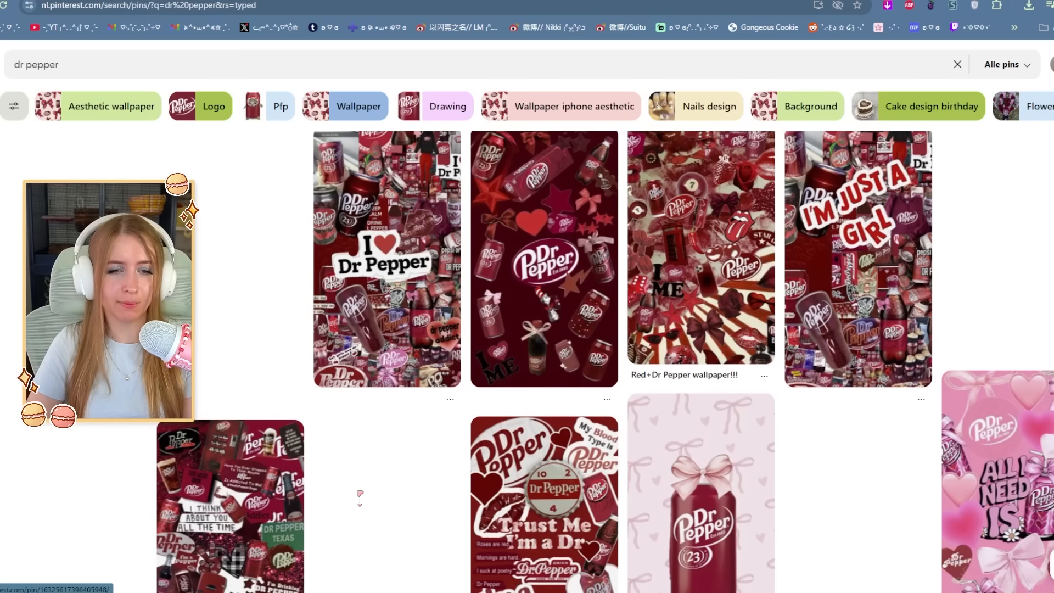
scroll(369, 496, "down", 3)
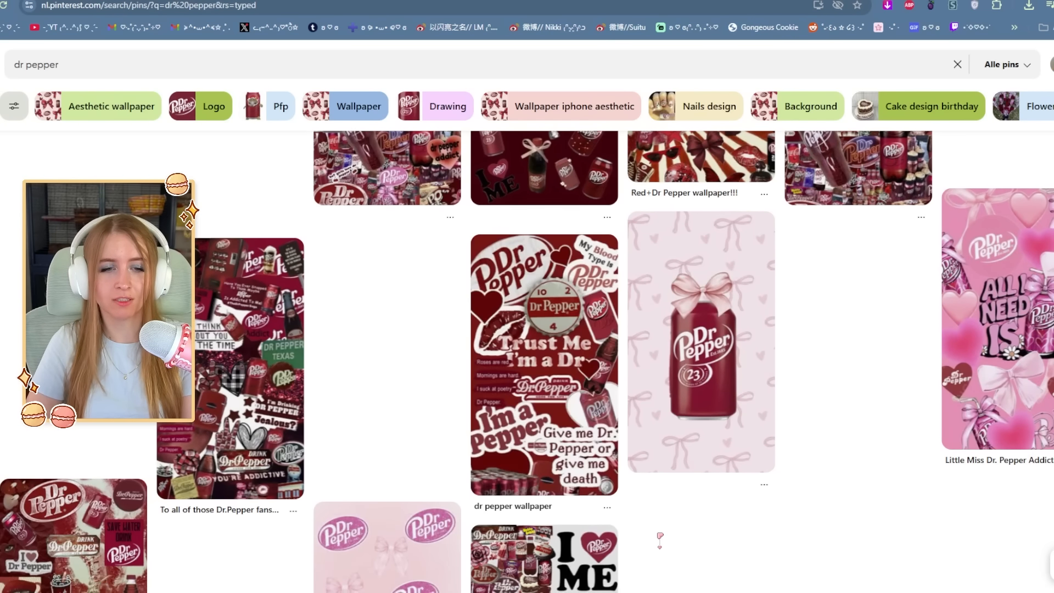
scroll(661, 384, "down", 2)
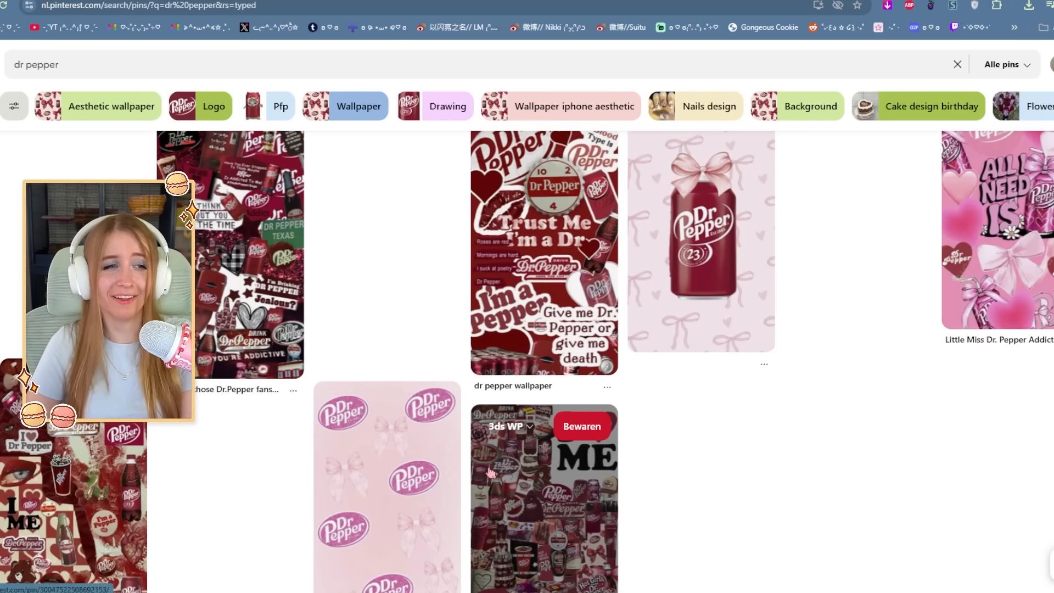
scroll(501, 439, "down", 1)
scroll(501, 439, "down", 3)
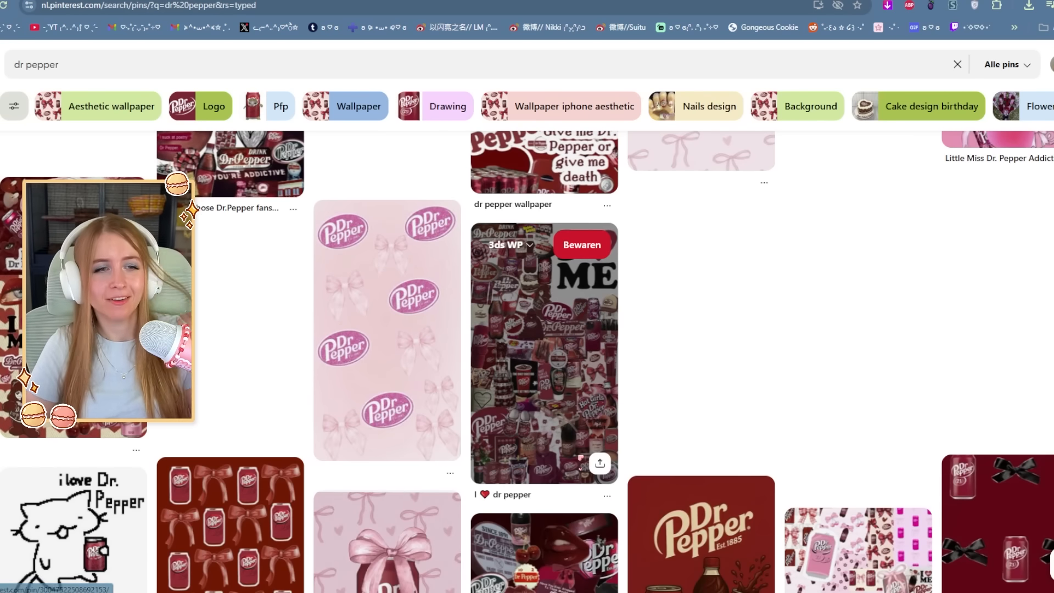
scroll(501, 440, "down", 3)
scroll(726, 503, "down", 4)
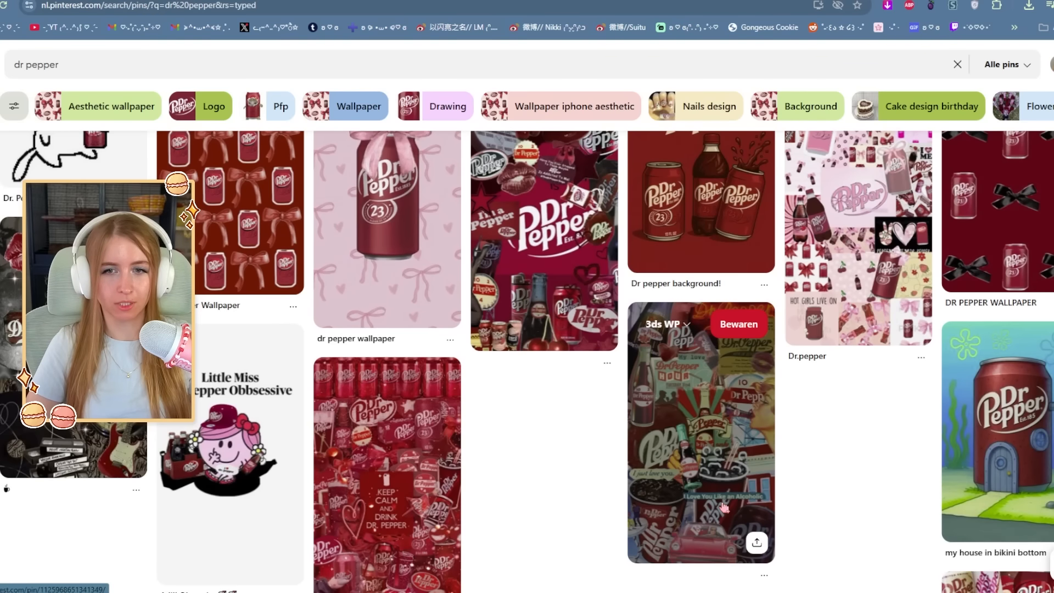
scroll(724, 506, "down", 10)
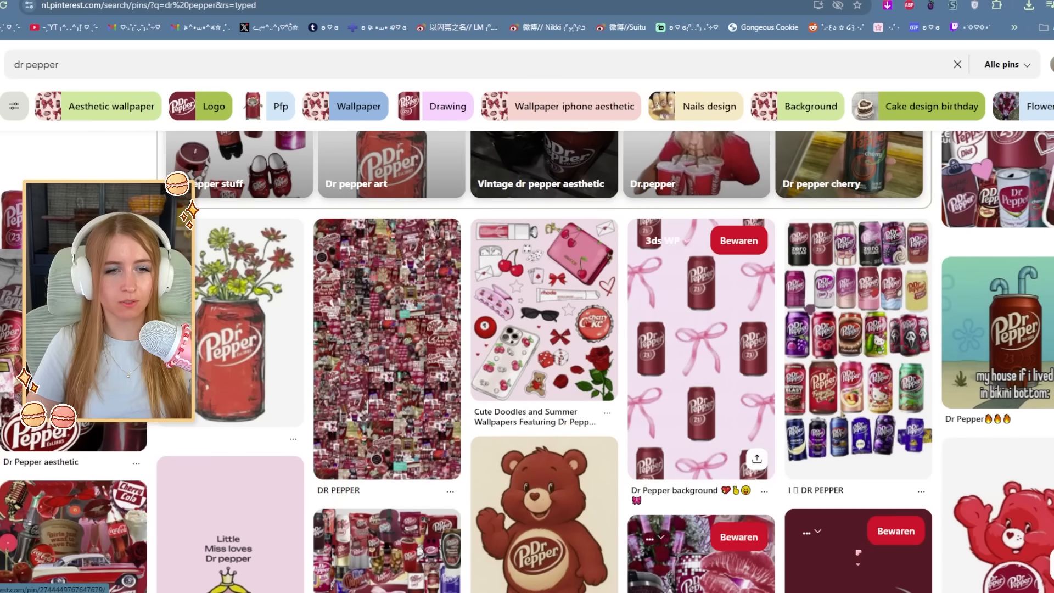
scroll(876, 561, "up", 12)
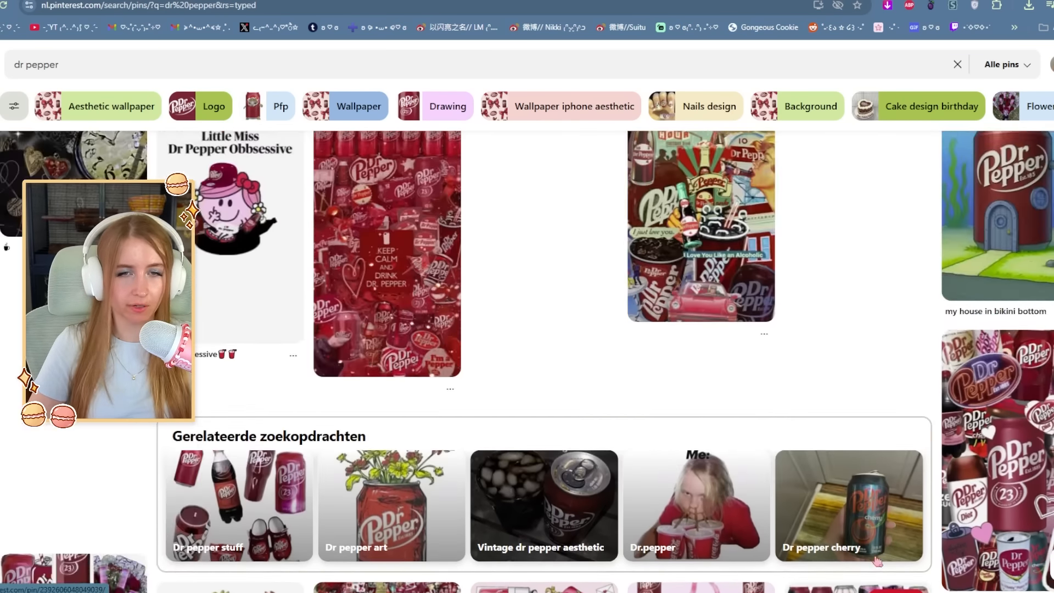
scroll(877, 559, "up", 6)
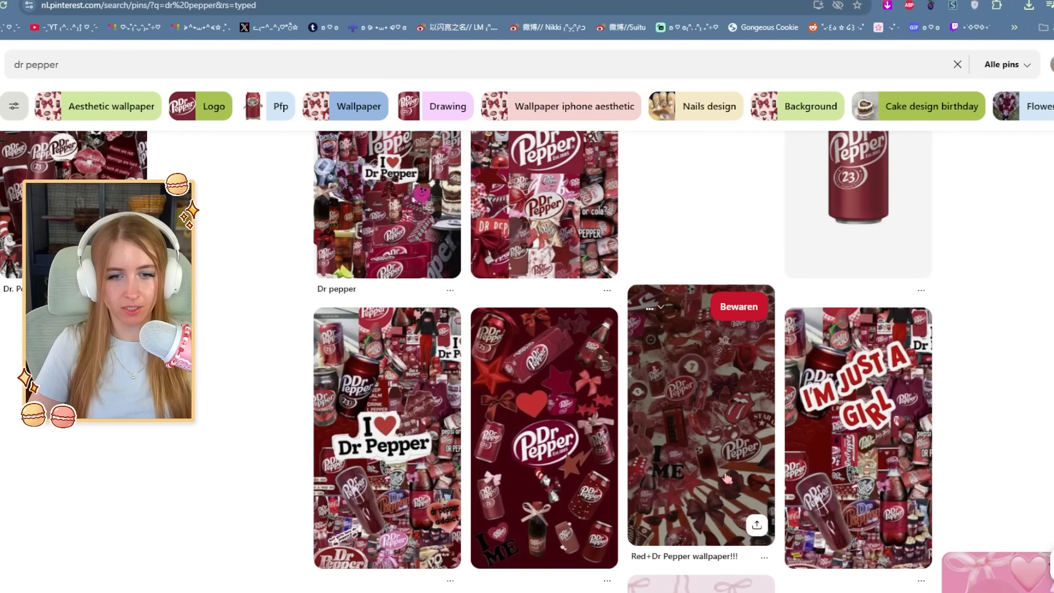
Save the "Red+Dr Pepper wallpaper!!!" pin to the 3ds WP board and copy its image
left_click(722, 470)
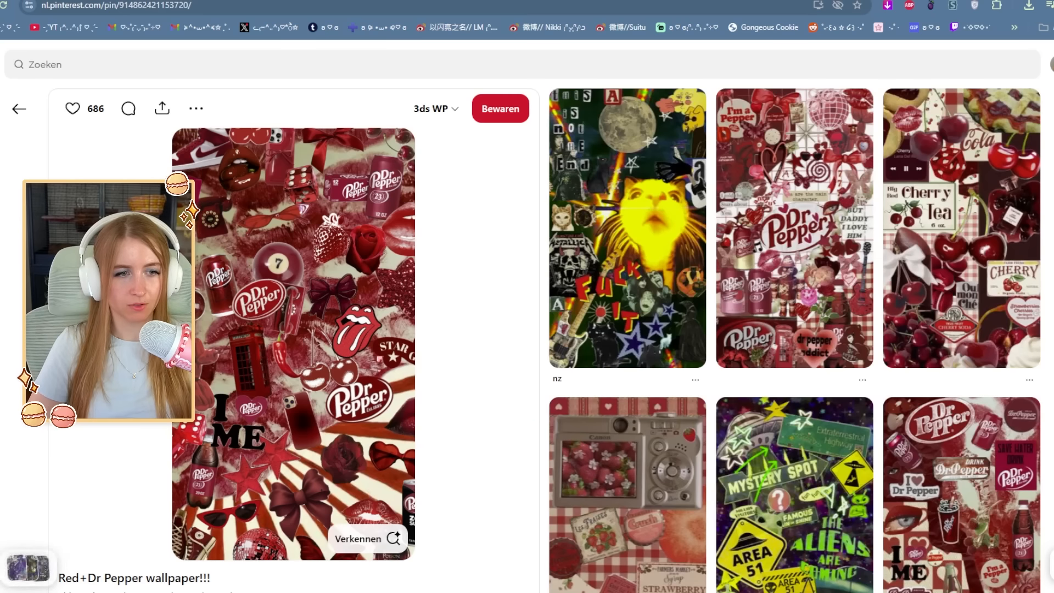
right_click(385, 358)
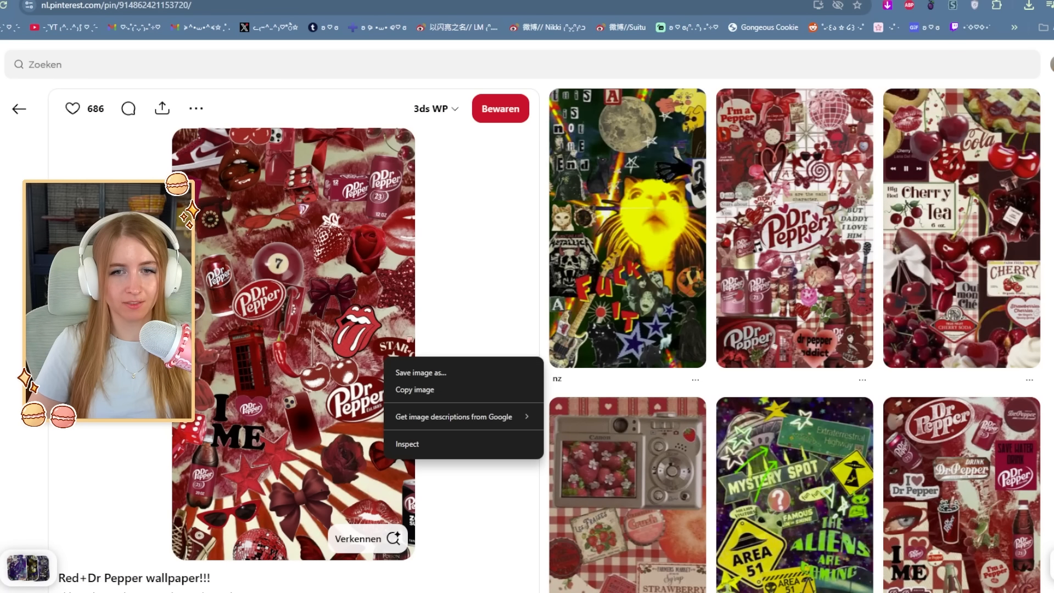
left_click(497, 117)
left_click(497, 113)
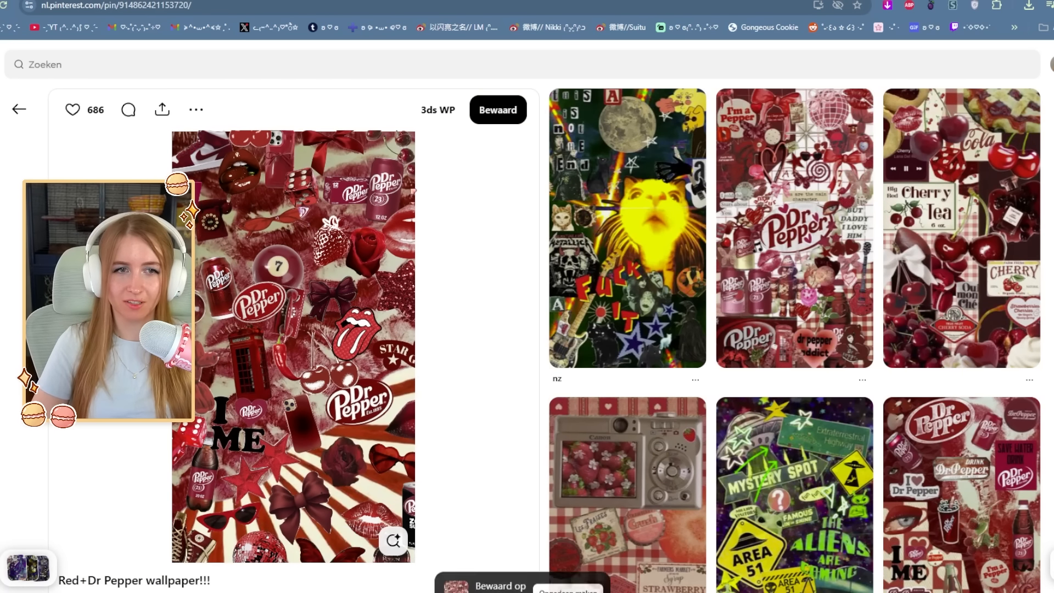
right_click(353, 210)
left_click(385, 242)
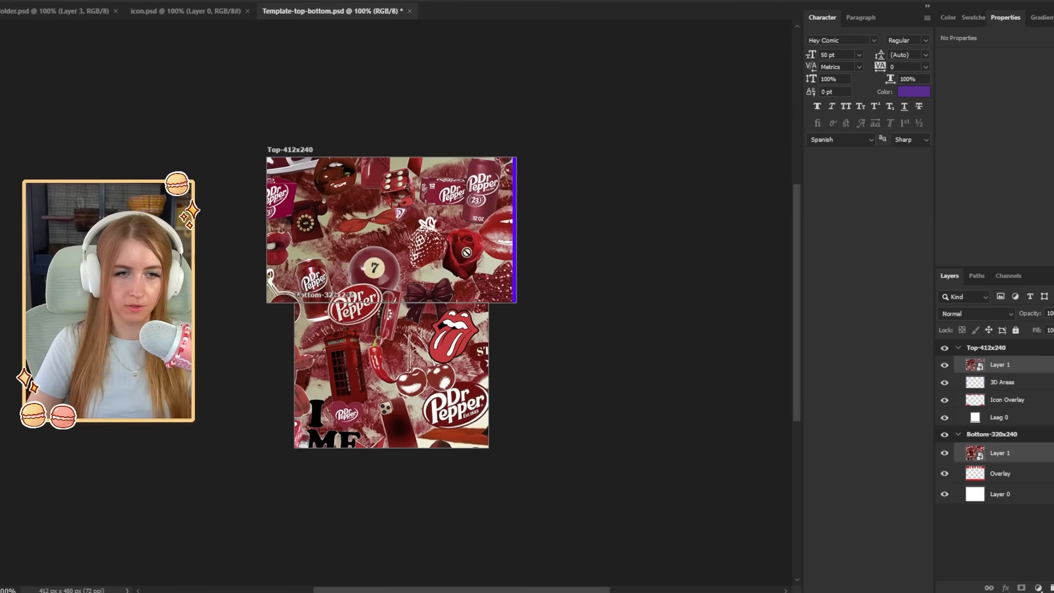
Switch to the Pinterest pin in Chrome and copy its white grid collage with the large Dr Pepper logo
left_click(473, 254)
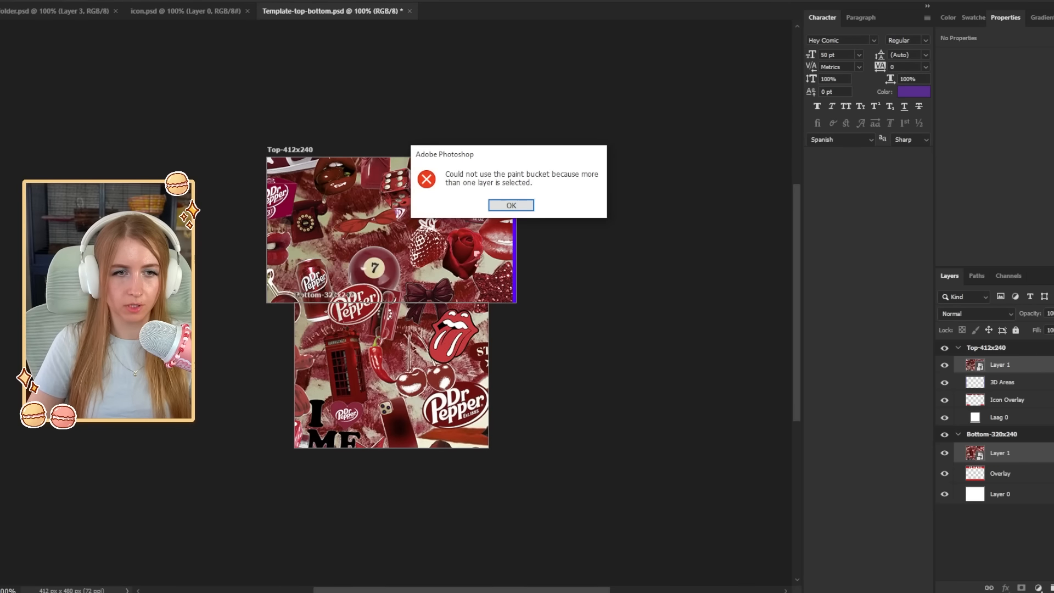
left_click(524, 205)
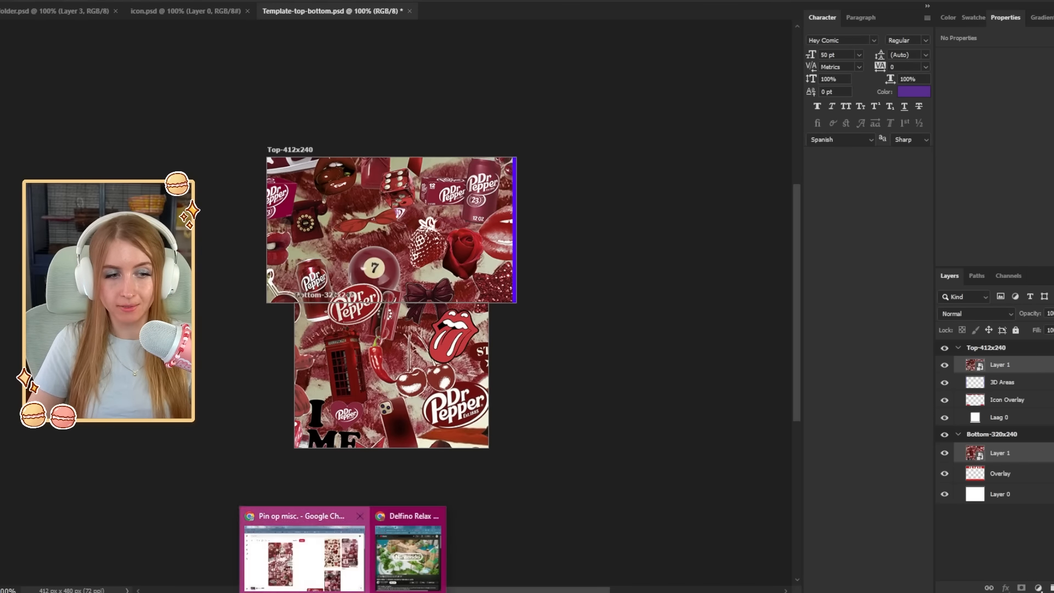
left_click(296, 540)
right_click(285, 367)
left_click(300, 398)
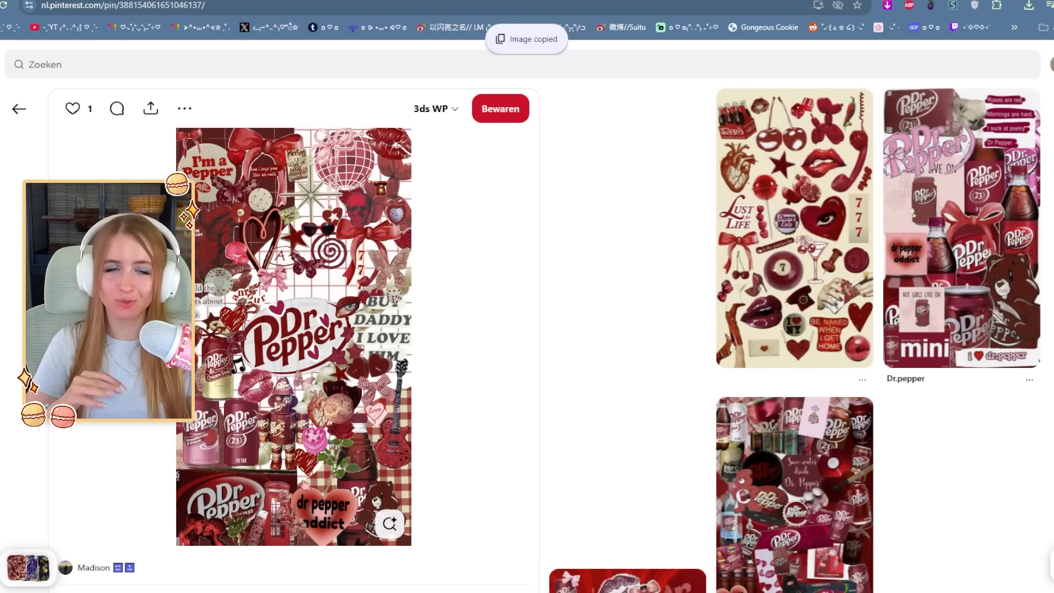
Paste the collage into Template-top-bottom.psd on both the top and bottom artboards and scale it to span the two screens
key("alt+Tab")
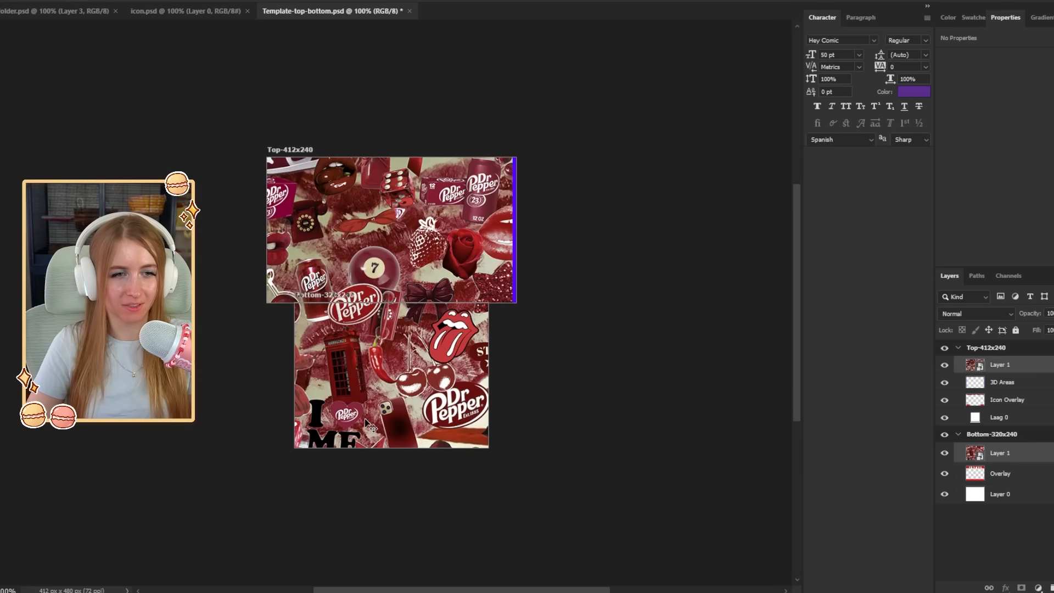
key("ctrl+v")
left_click_drag(956, 361, 1007, 469)
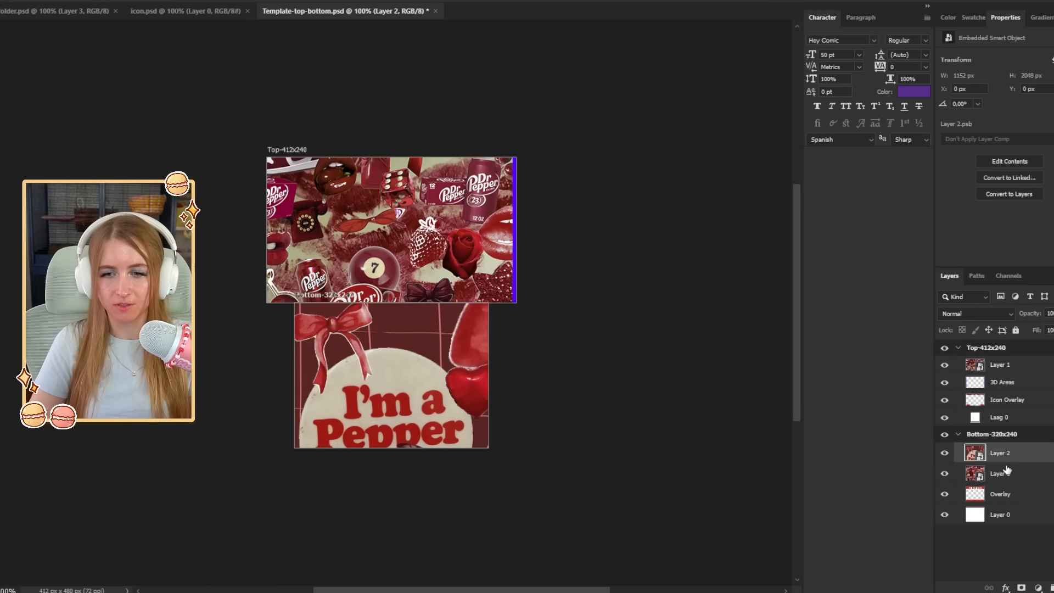
key("ctrl+z")
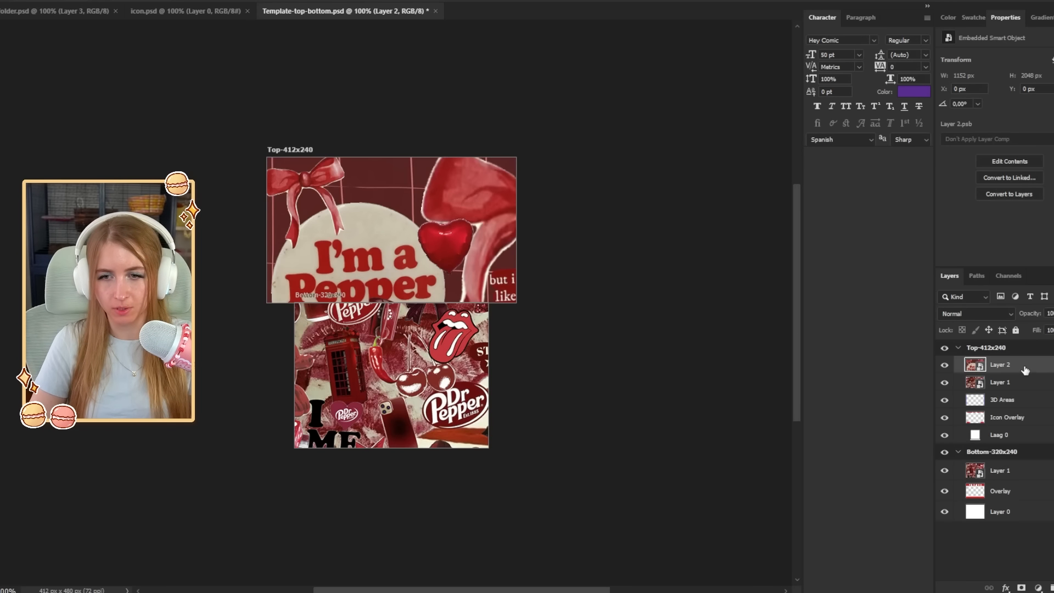
left_click_drag(1025, 369, 1011, 470)
mouse_move(476, 314)
left_mouse_down()
mouse_move(487, 176)
mouse_move(484, 321)
left_mouse_up()
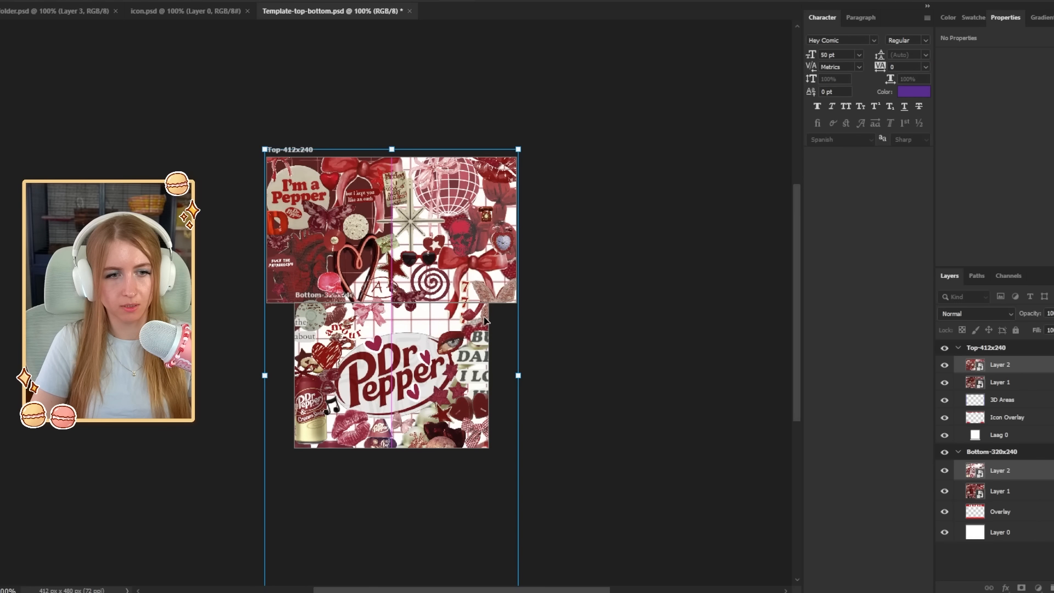
Delete the old Layer 1 wallpaper from both artboards, keep the new collage layers shown, and return to Pinterest in Chrome
left_click(944, 364)
left_click(943, 470)
left_click(428, 354)
left_click(440, 269, "shift")
left_click_drag(440, 269, 430, 193)
key("Delete")
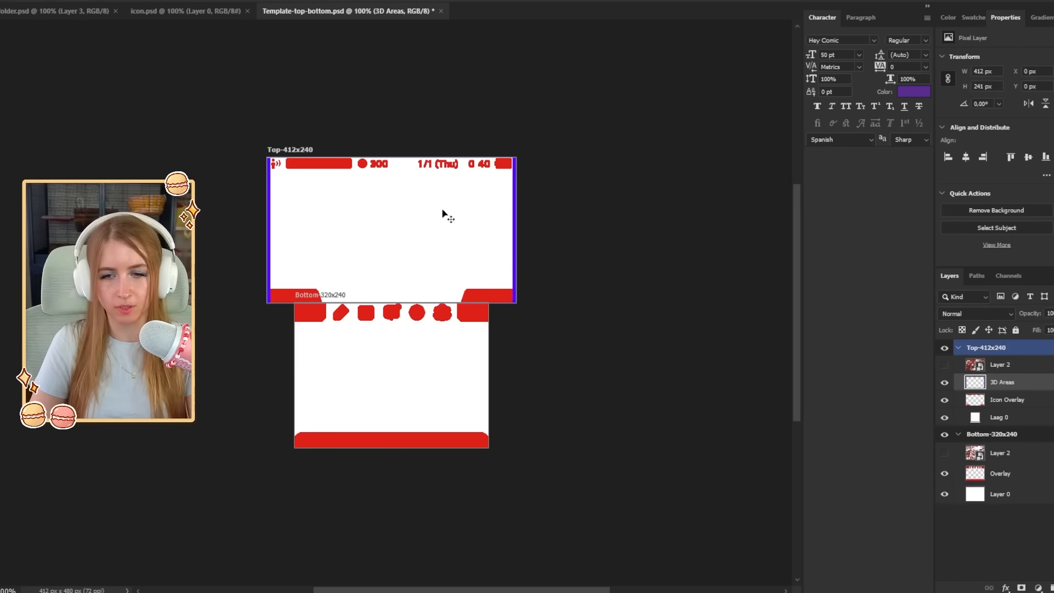
left_click(944, 365)
left_click(944, 452)
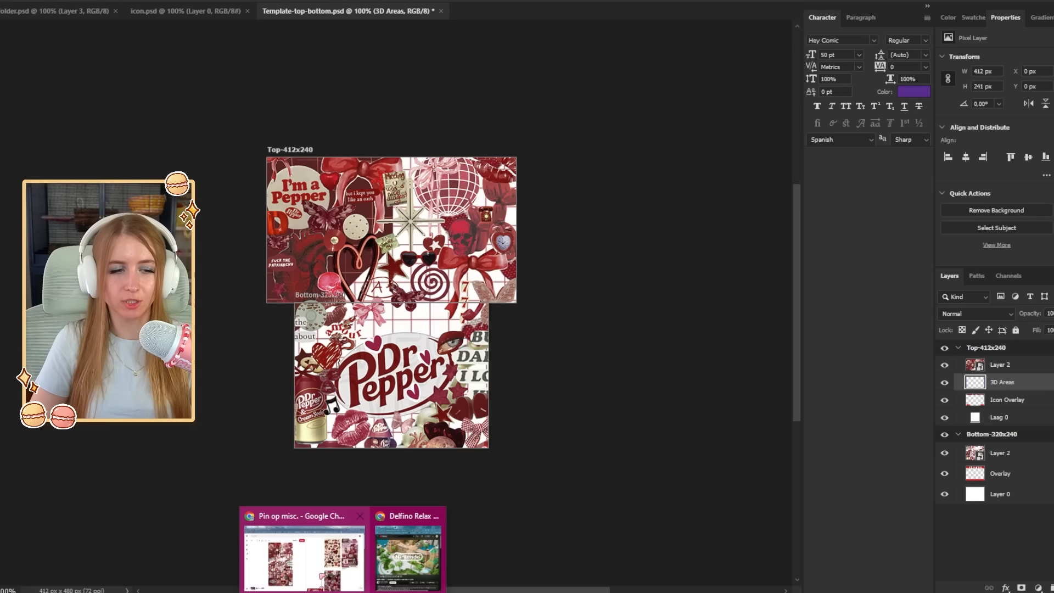
left_click(294, 547)
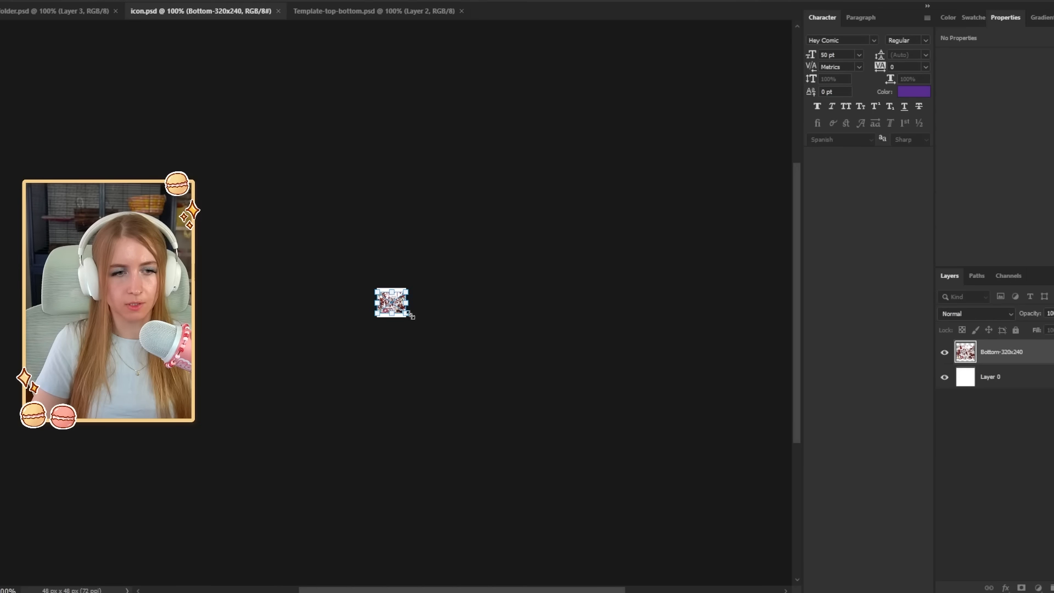
Enlarge the placed Bottom-320x240 image in icon.psd so the Dr Pepper logo fills the canvas, and export it as icon.png
mouse_move(411, 316)
left_mouse_down()
mouse_move(418, 324)
mouse_move(407, 318)
left_mouse_up()
key("Return")
left_click(1, 1)
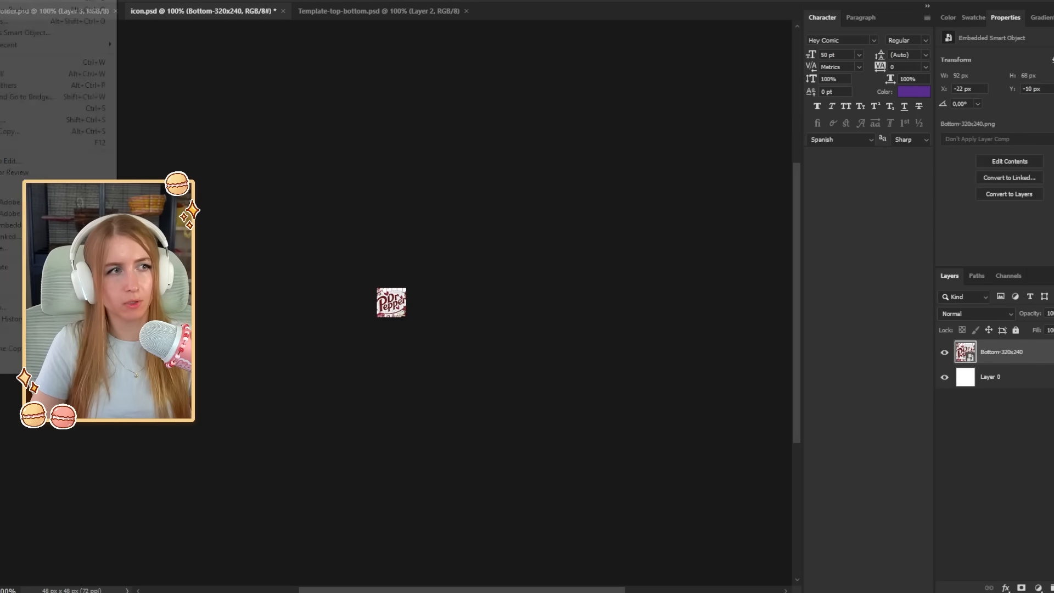
mouse_move(71, 184)
left_click(146, 184)
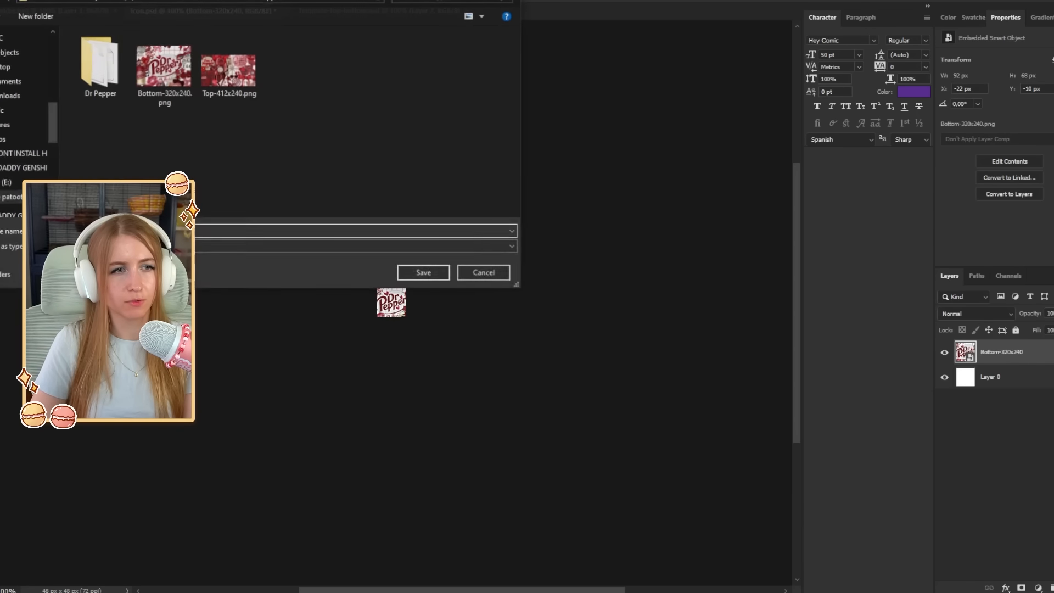
key("Return")
With folder.psd in front, switch to Pinterest in Chrome, copy the Dr Pepper can product image and return to Photoshop
left_click(66, 12)
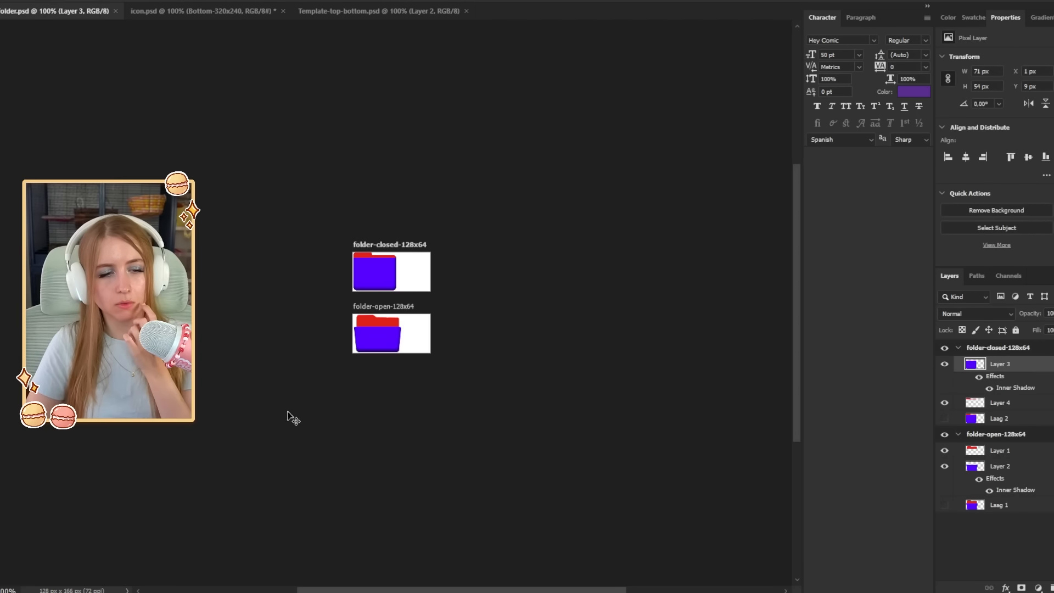
mouse_move(344, 591)
left_click(324, 560)
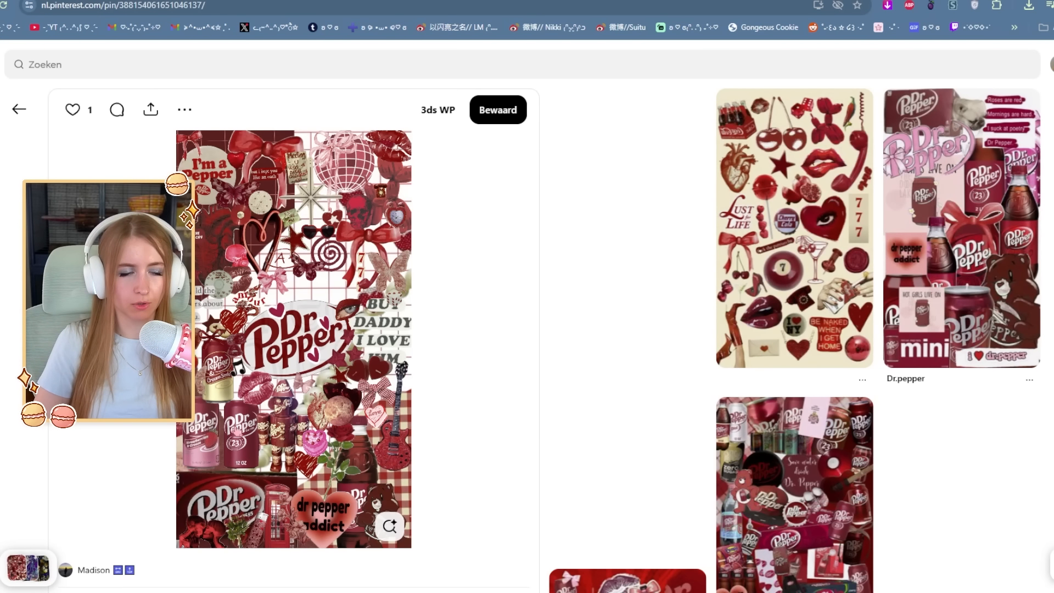
left_click(236, 428)
right_click(281, 258)
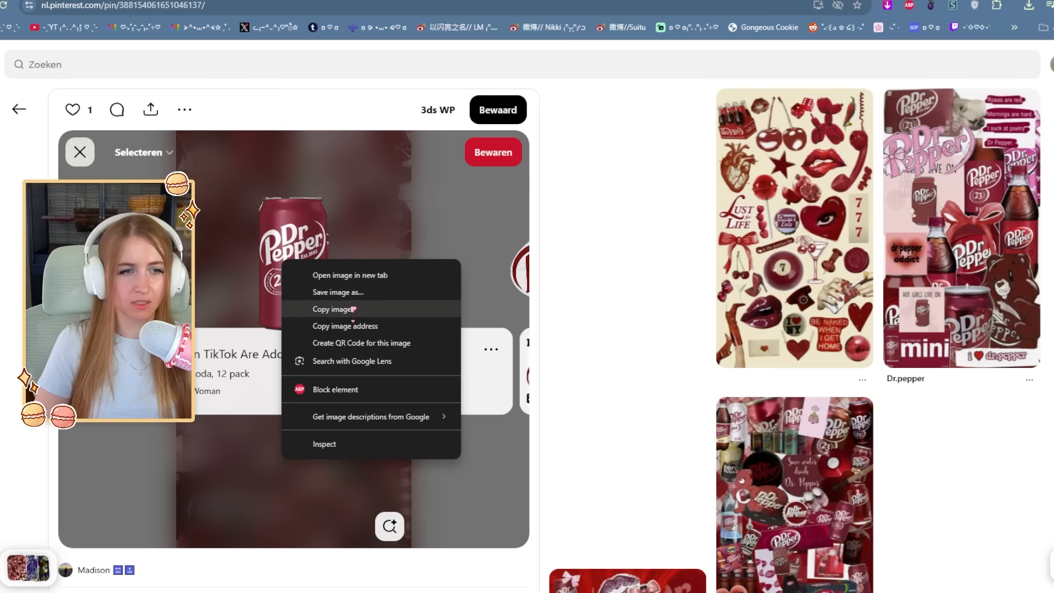
left_click(351, 307)
key("alt+Tab")
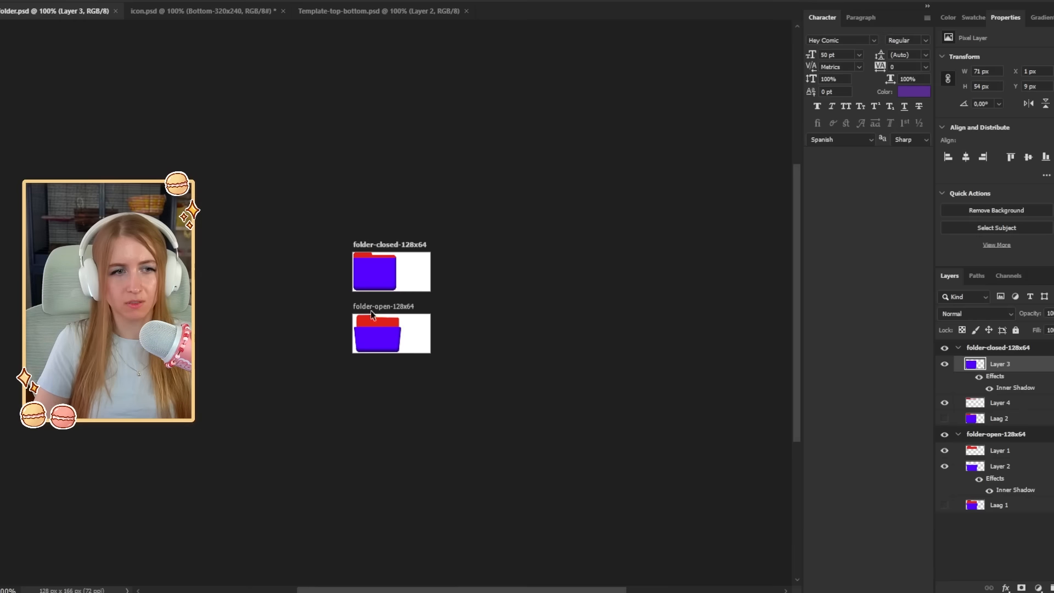
Close icon.psd and clip the Dr Pepper can image to the front panels of the closed and open folders in folder.psd
left_click(195, 13)
left_click(308, 14)
left_click_drag(277, 17, 332, 124)
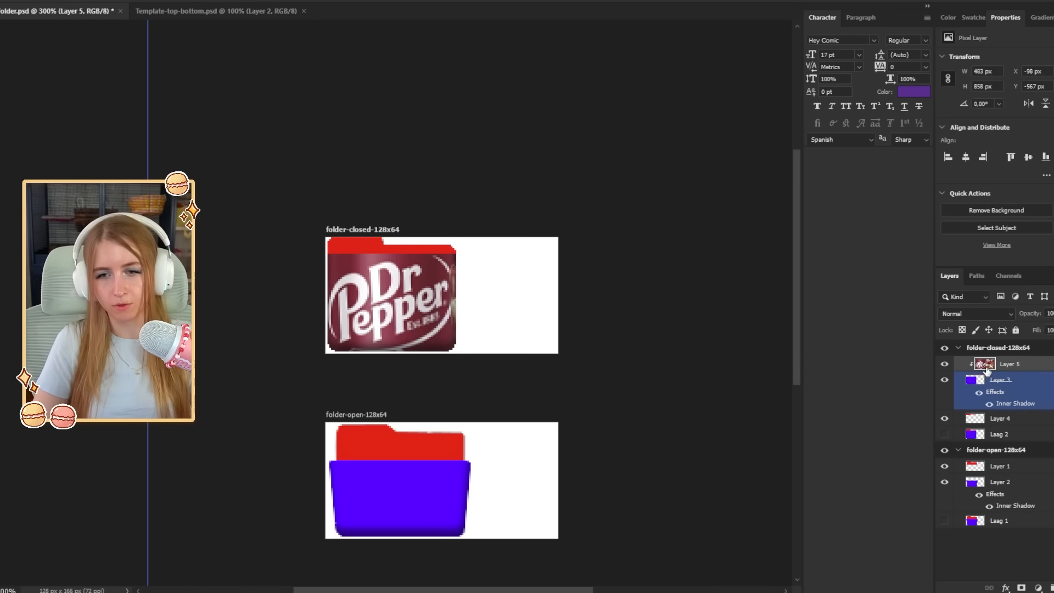
left_click_drag(1016, 364, 1013, 478)
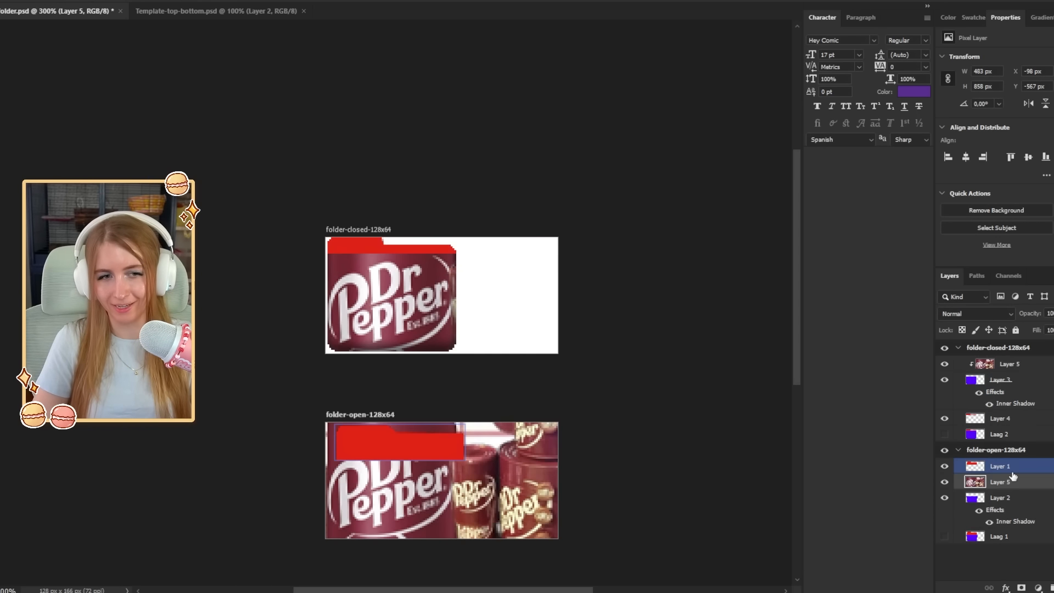
left_click(1011, 490, "alt")
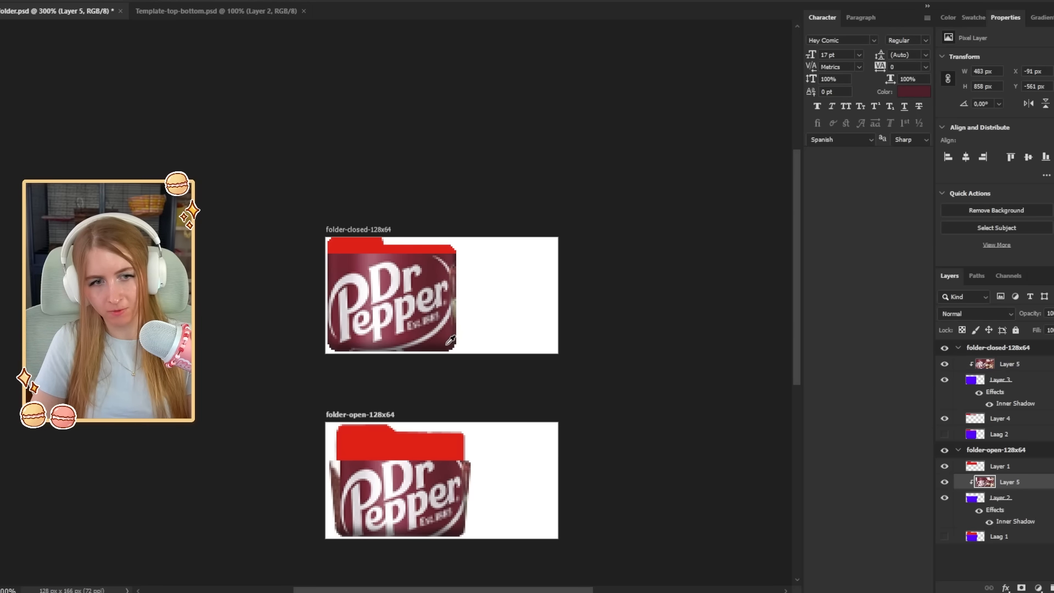
Fill the red back parts of the closed and open folders with the dark maroon sampled from the can
left_click(1010, 419)
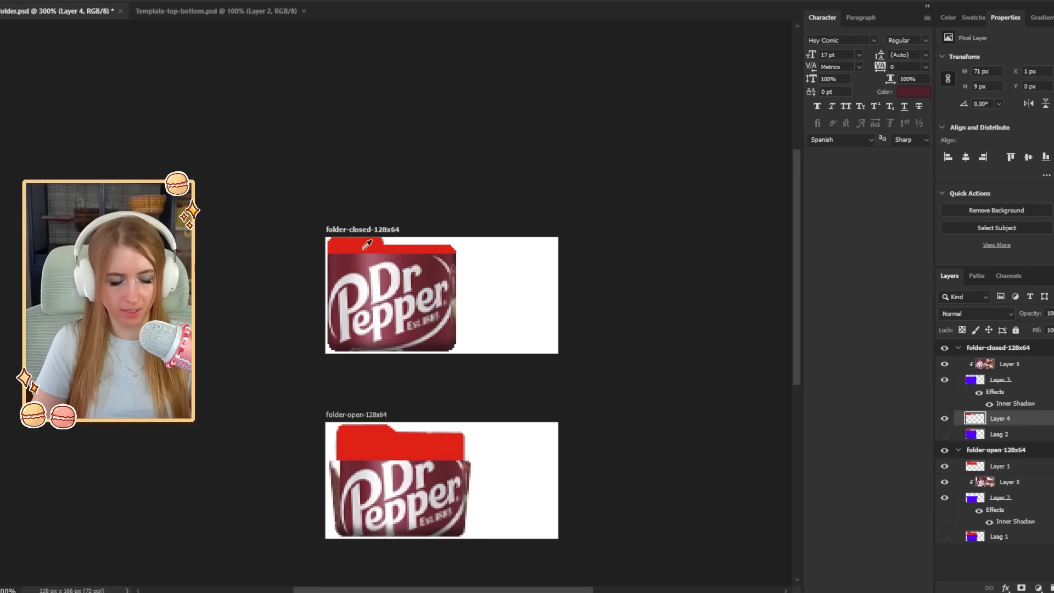
left_click(367, 244)
left_click(1010, 466)
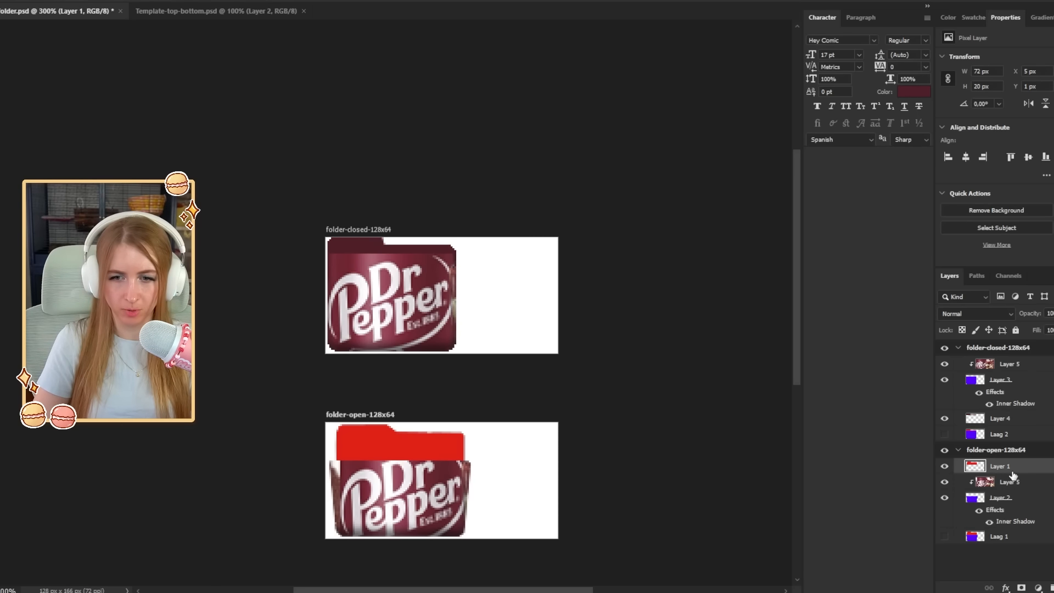
left_click(408, 441)
Export the two folder artboards as folder-closed-128x64.png and folder-open-128x64.png
left_click(1, 1)
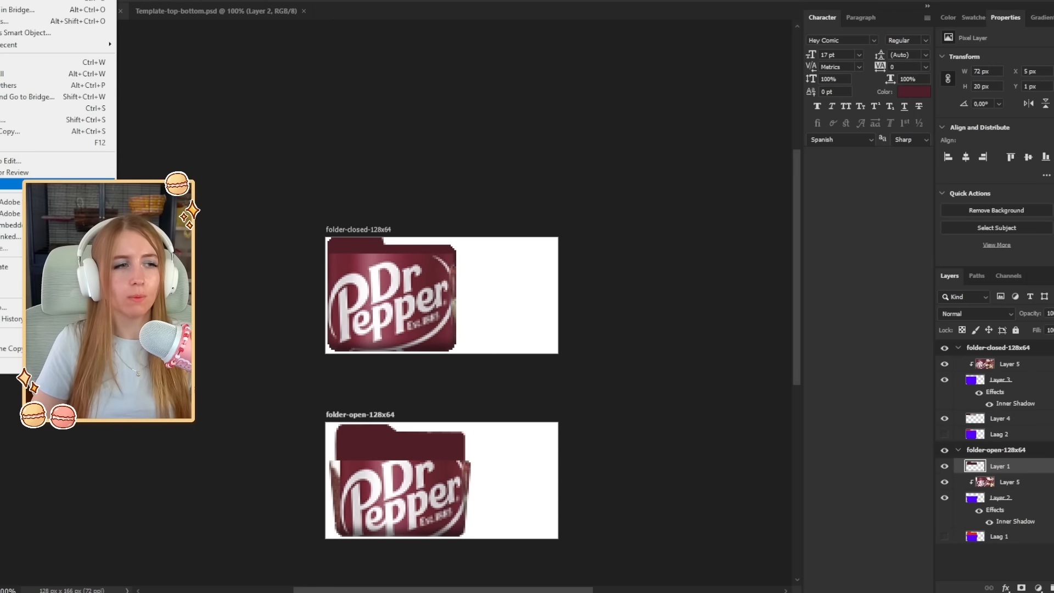
mouse_move(55, 184)
left_click(158, 192)
left_click(2, 1)
mouse_move(1, 1)
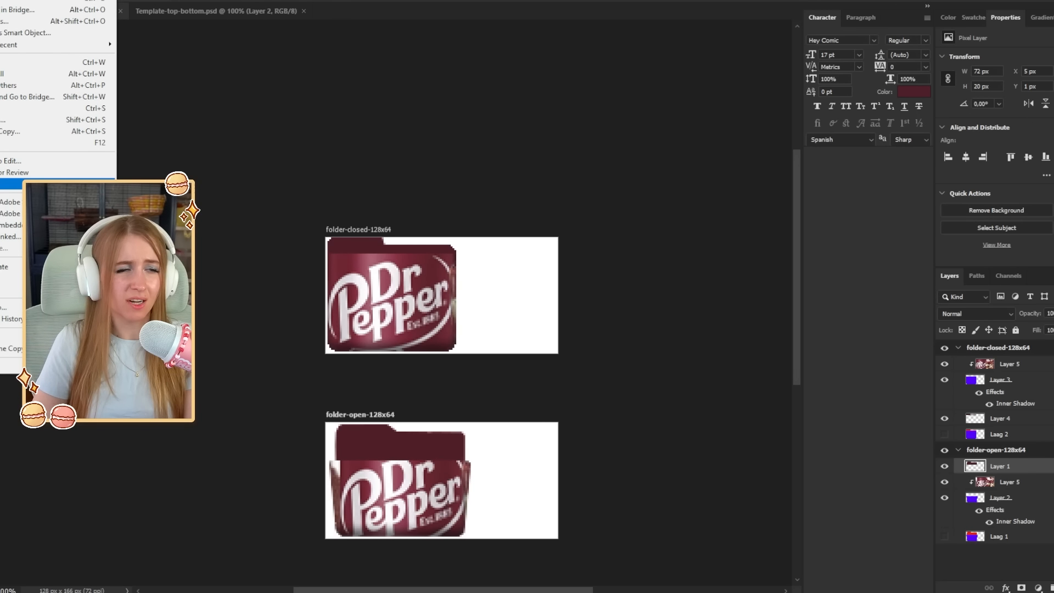
mouse_move(54, 184)
left_click(159, 184)
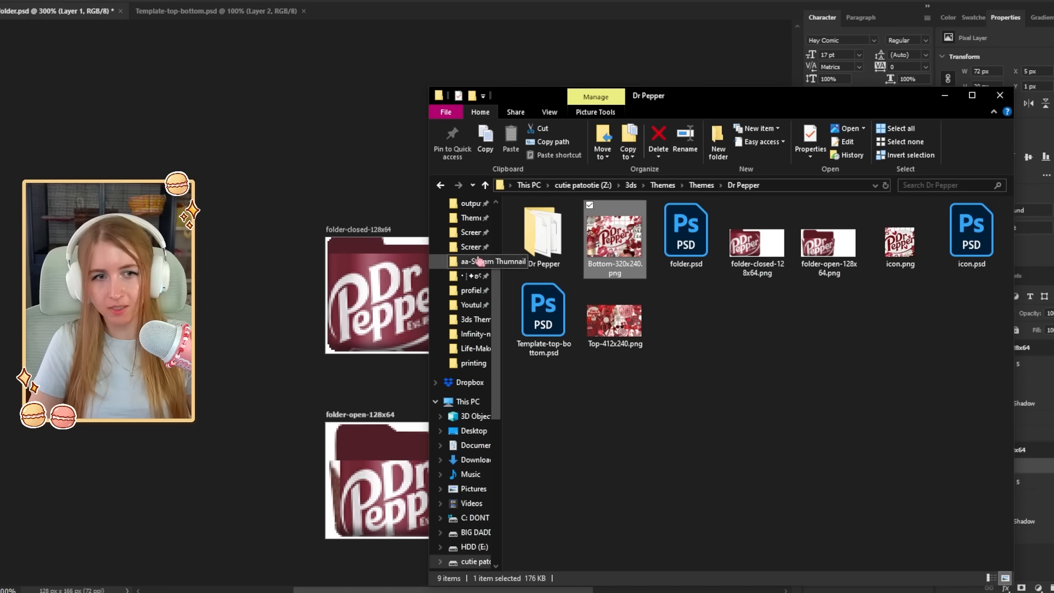
Copy "soda soda bgm (loop).bcstm" from the Audio Looper output folder into the Dr Pepper theme folder
left_click(471, 203)
scroll(603, 313, "down", 4)
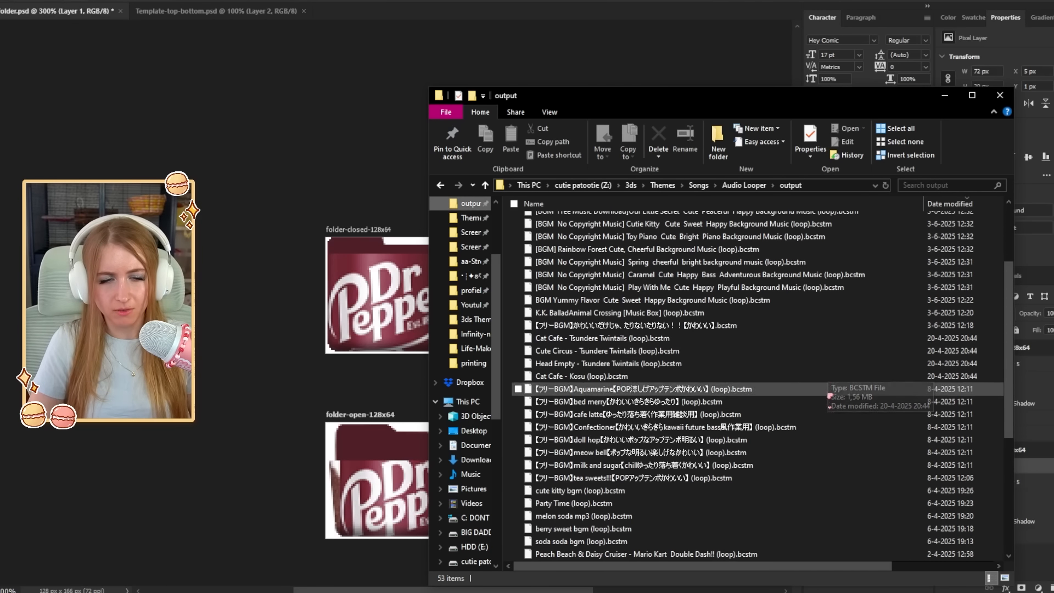
scroll(631, 460, "down", 2)
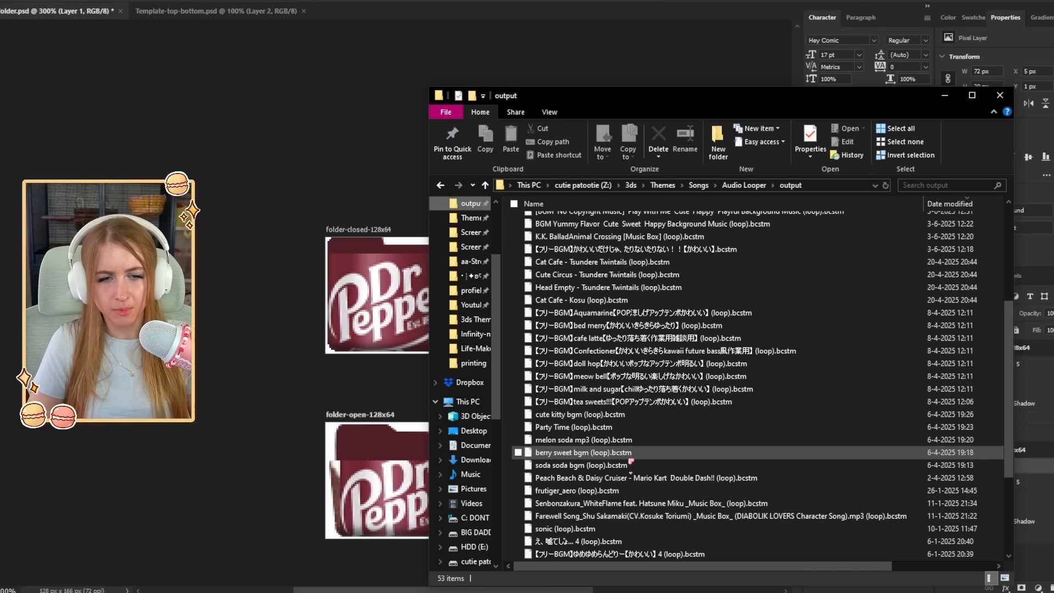
left_click(615, 467)
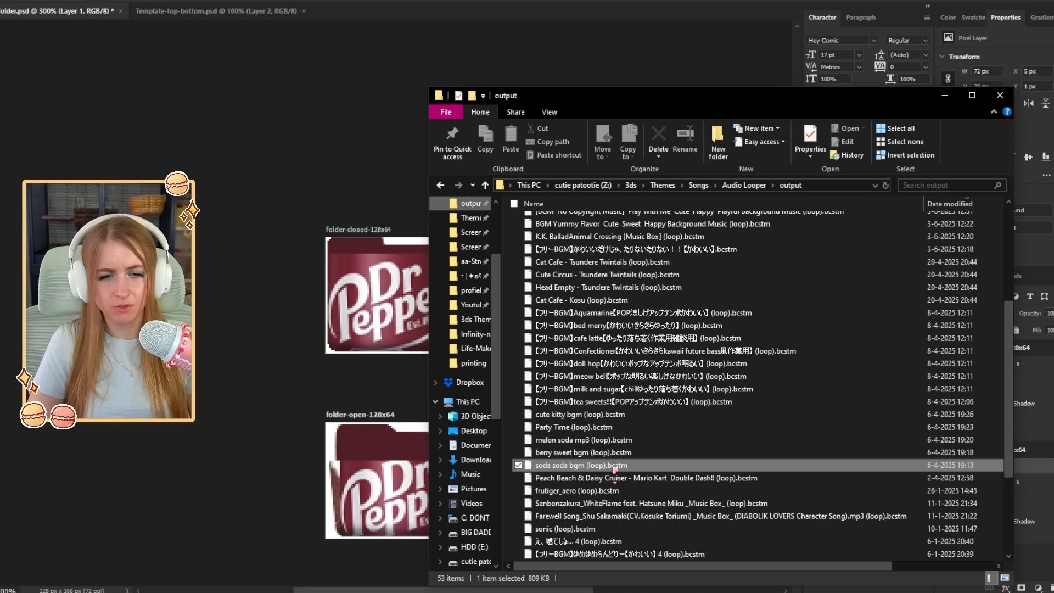
key("alt+Left")
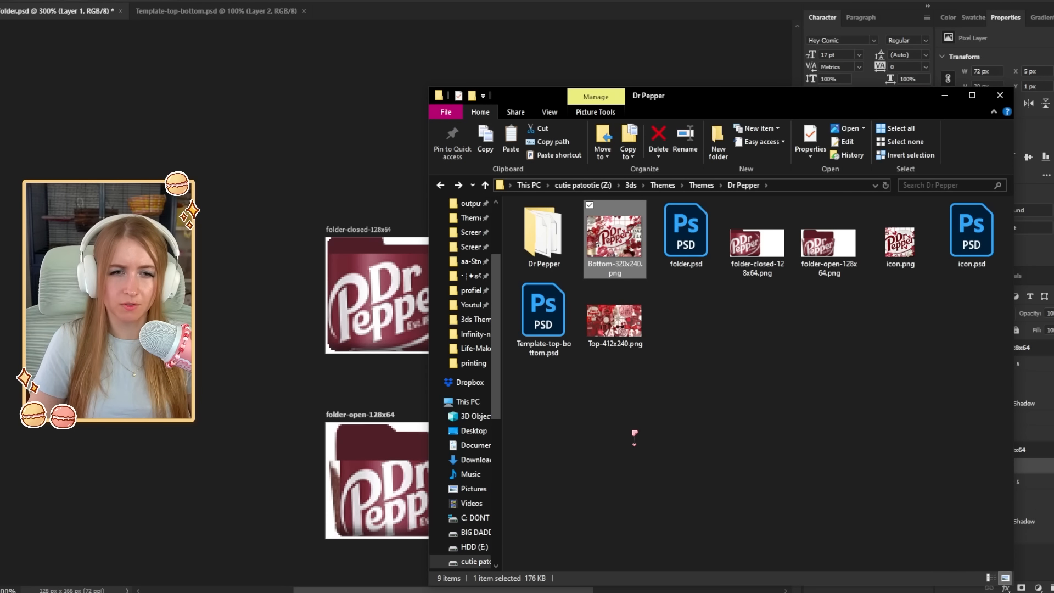
double_click(541, 241)
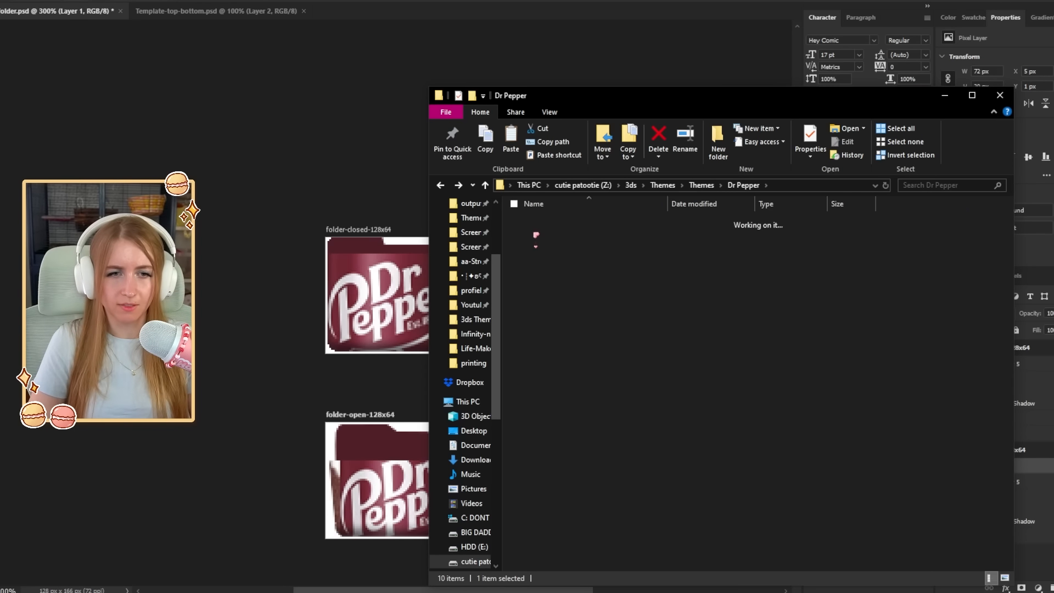
key("ctrl+v")
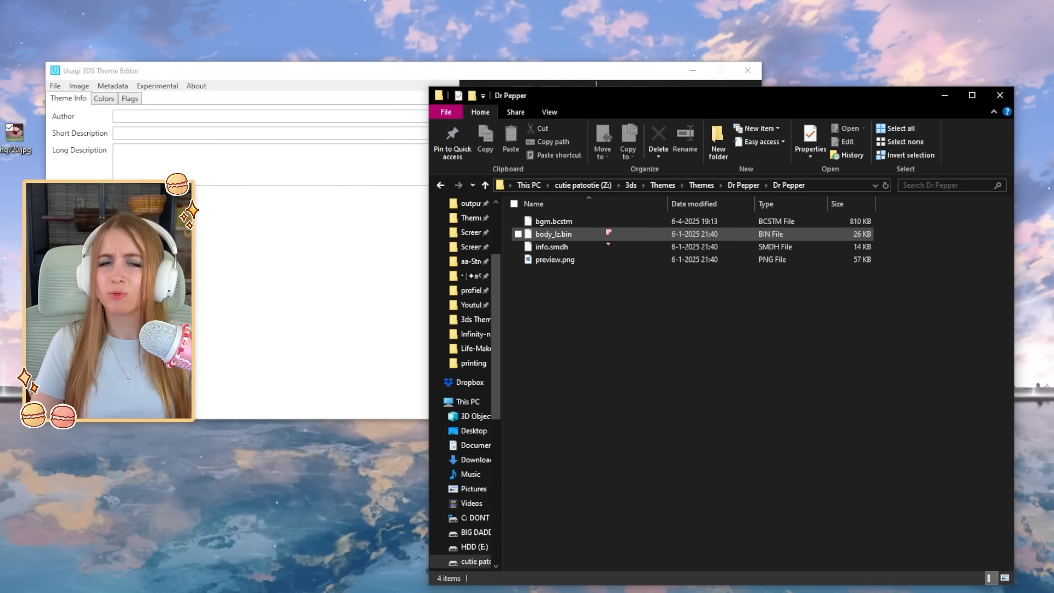
Open the Dr Pepper theme's body_lz.bin in Usagi and load its open-folder, closed-folder, bottom-screen and top-screen images
left_click_drag(490, 240, 202, 172)
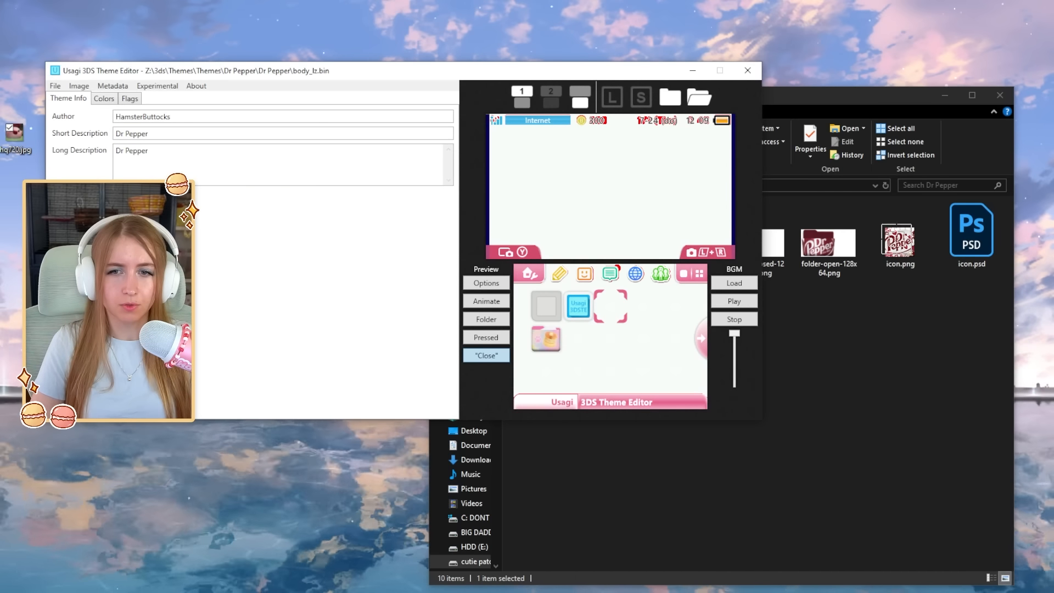
left_click(816, 307)
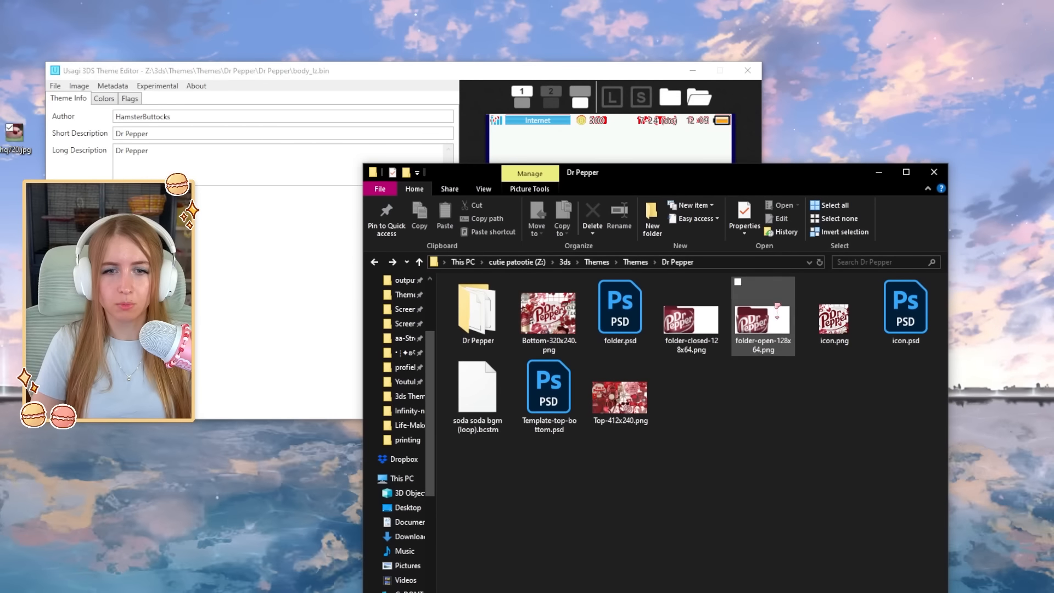
left_click_drag(776, 306, 682, 104)
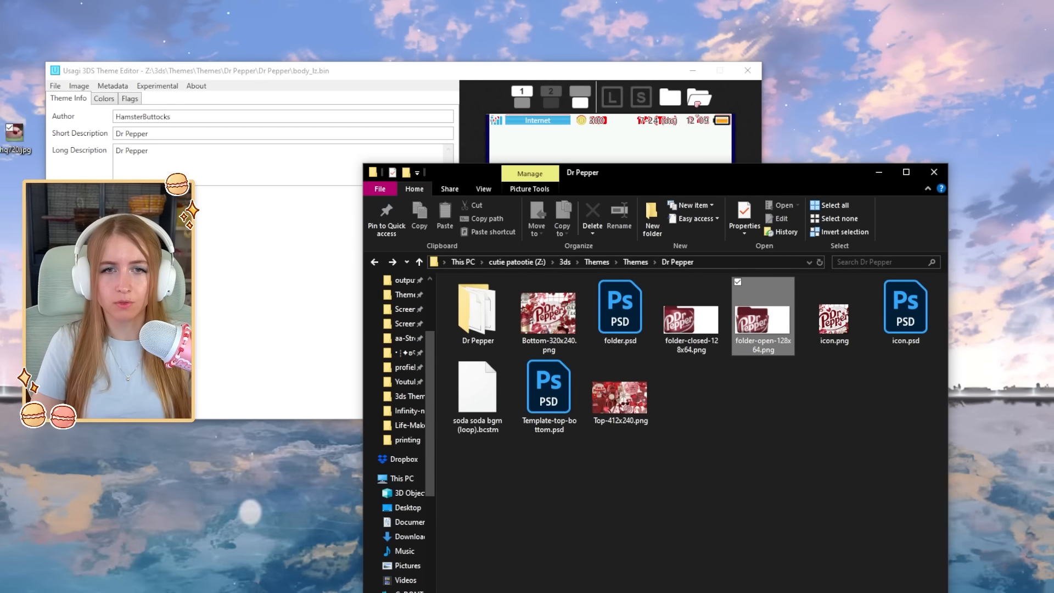
left_click(692, 320)
left_click(553, 316)
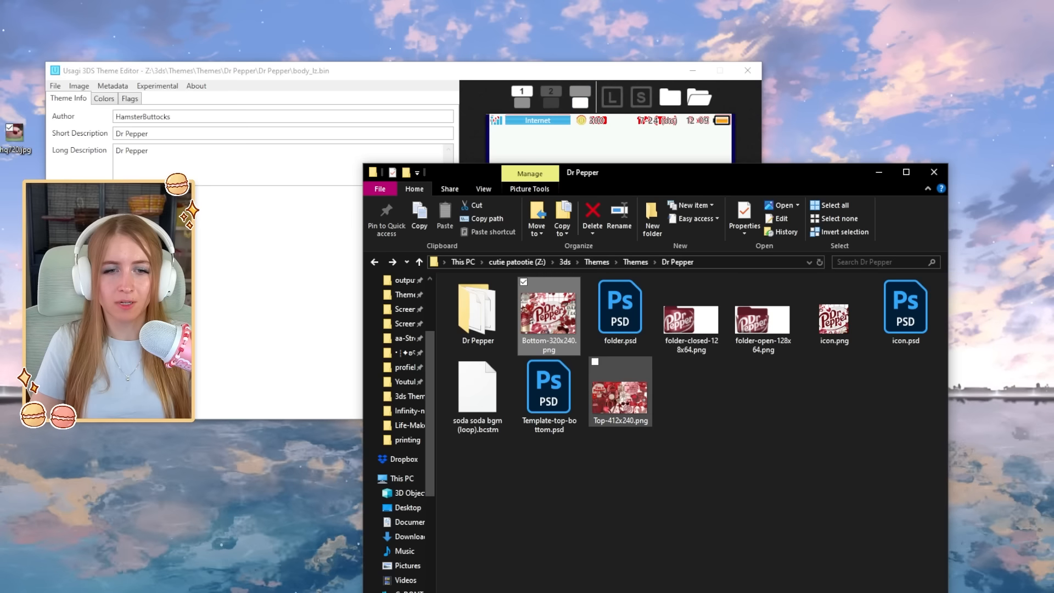
left_click_drag(620, 395, 525, 110)
left_click(335, 275)
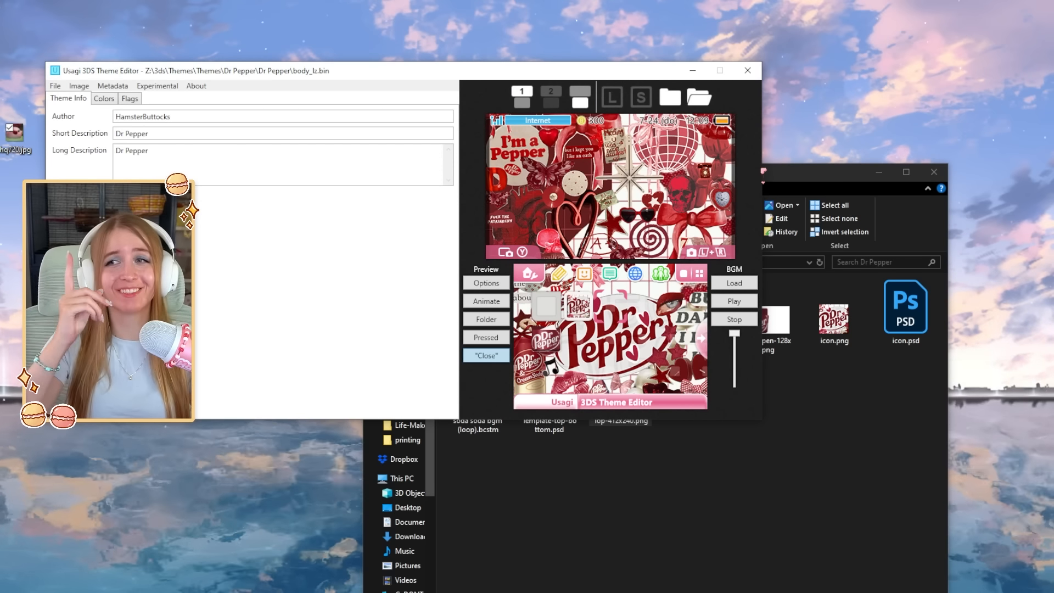
Recolour the theme's interface elements, including the corner buttons, cursor and launch button, in dark red and white to match the wallpapers
left_click(110, 101)
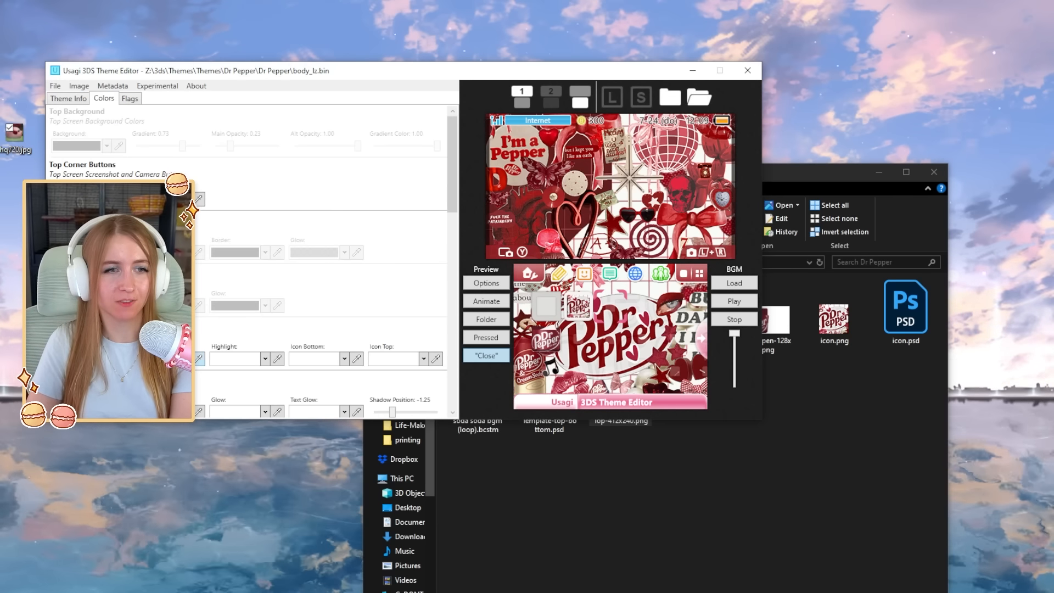
scroll(247, 258, "down", 1)
scroll(258, 287, "down", 5)
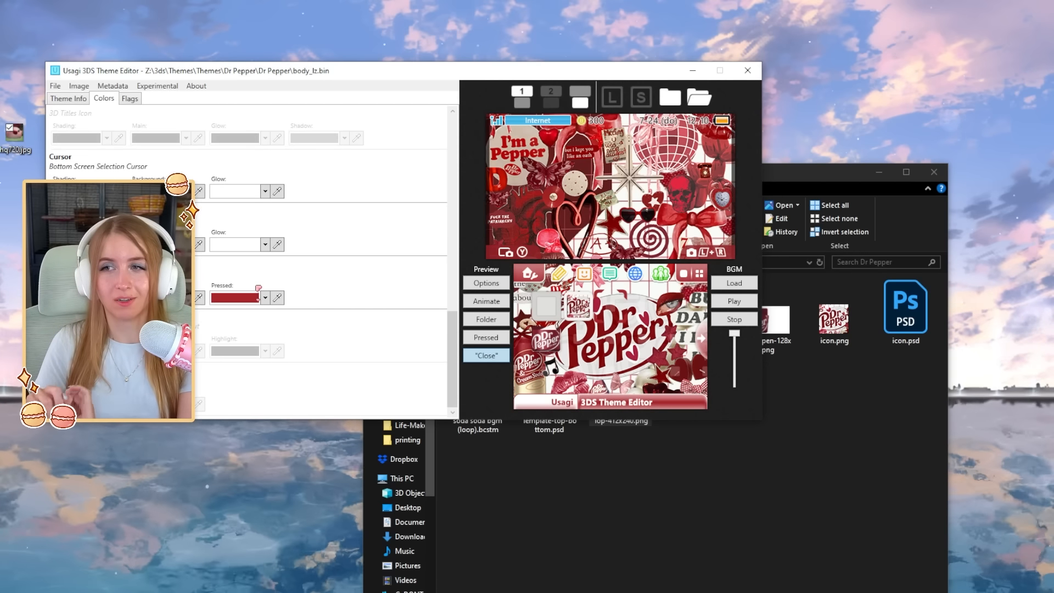
scroll(363, 156, "up", 3)
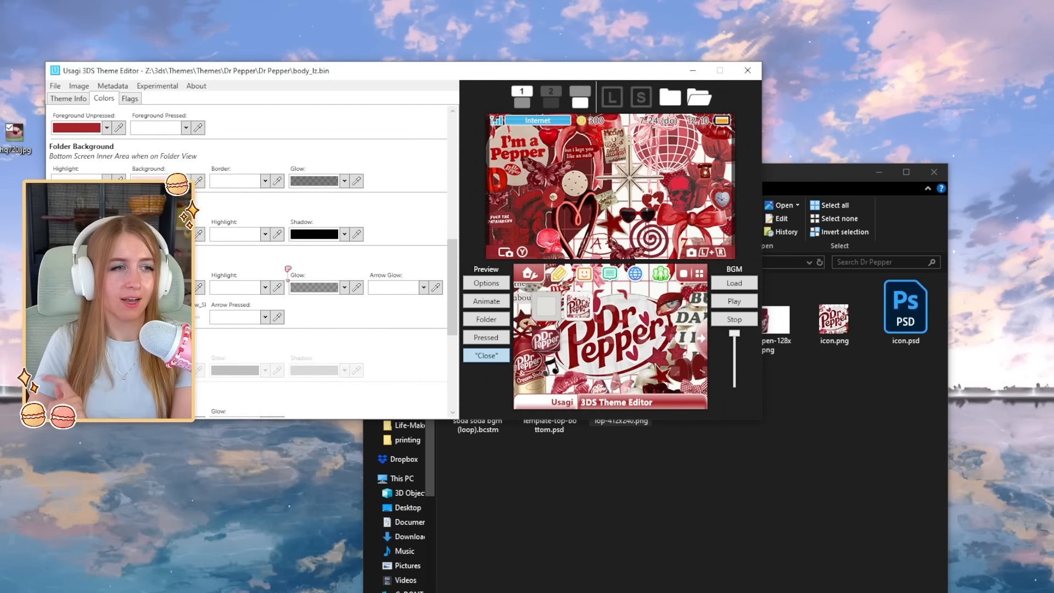
Preview the folder view and set the folder background to a pale cream colour with blue 207 and alpha 255
left_click(500, 320)
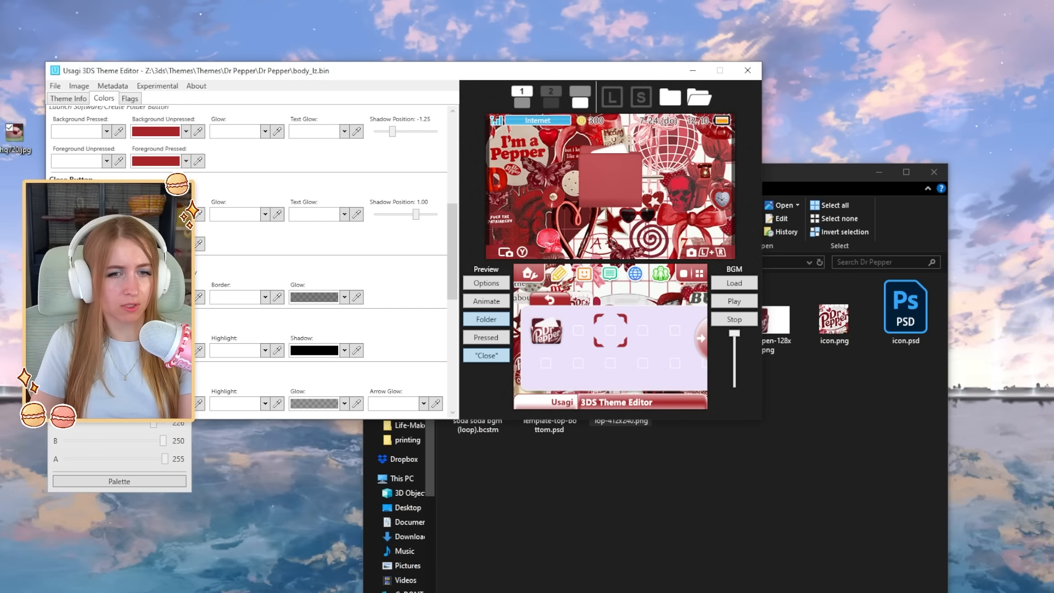
left_click(107, 350)
left_click(94, 369)
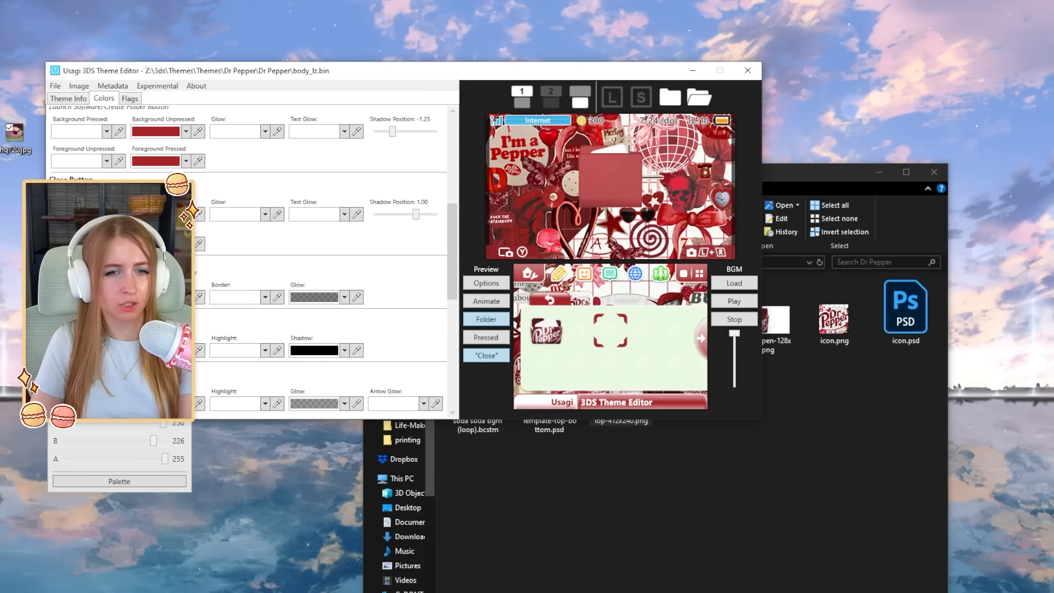
left_click(198, 297)
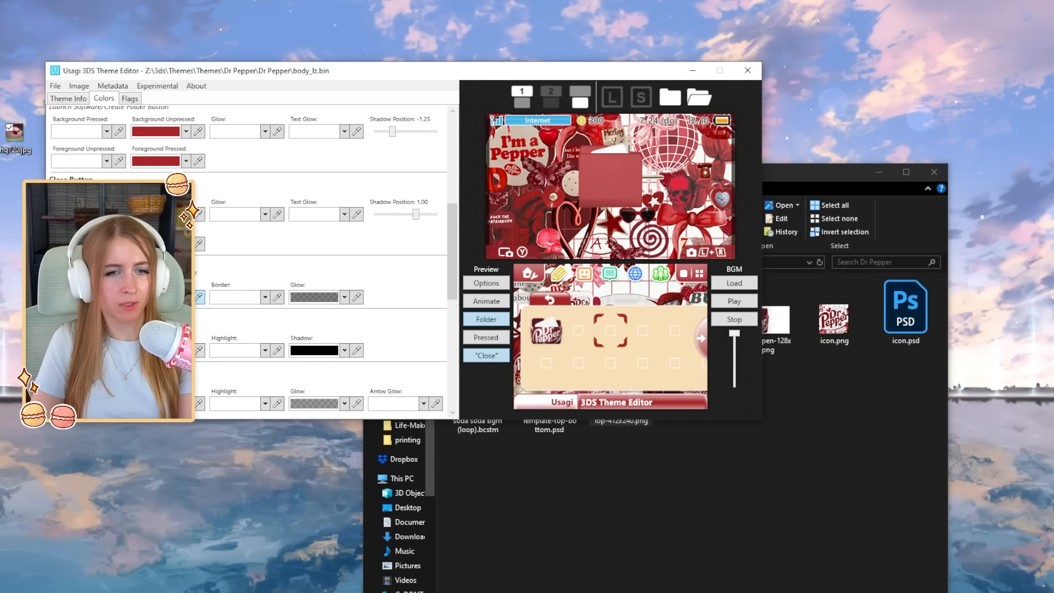
left_click(186, 297)
left_click(65, 316)
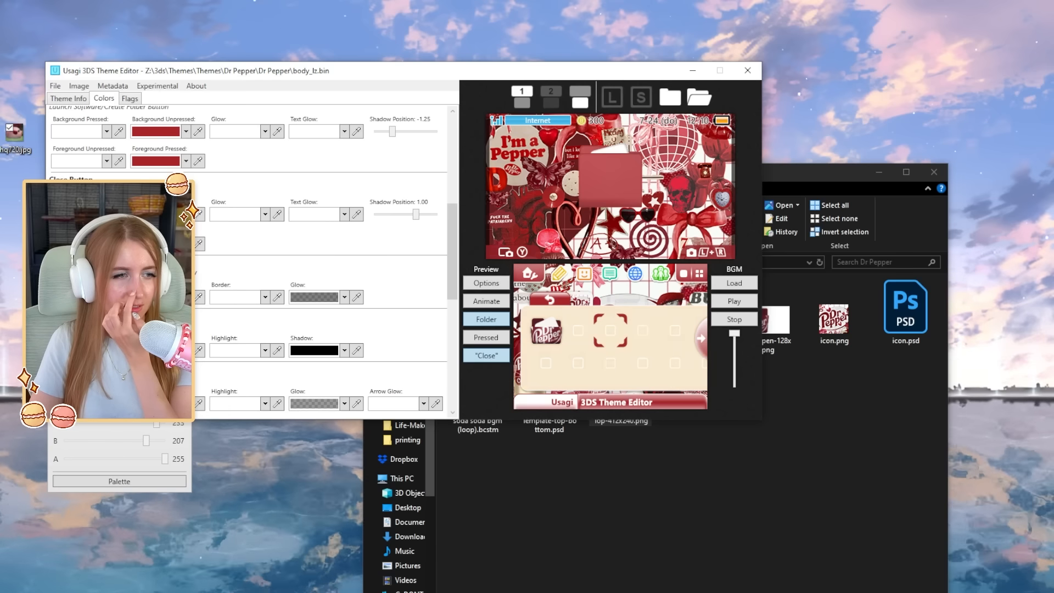
Return the preview from the folder view to the home menu and save the Dr Pepper theme
left_click(483, 319)
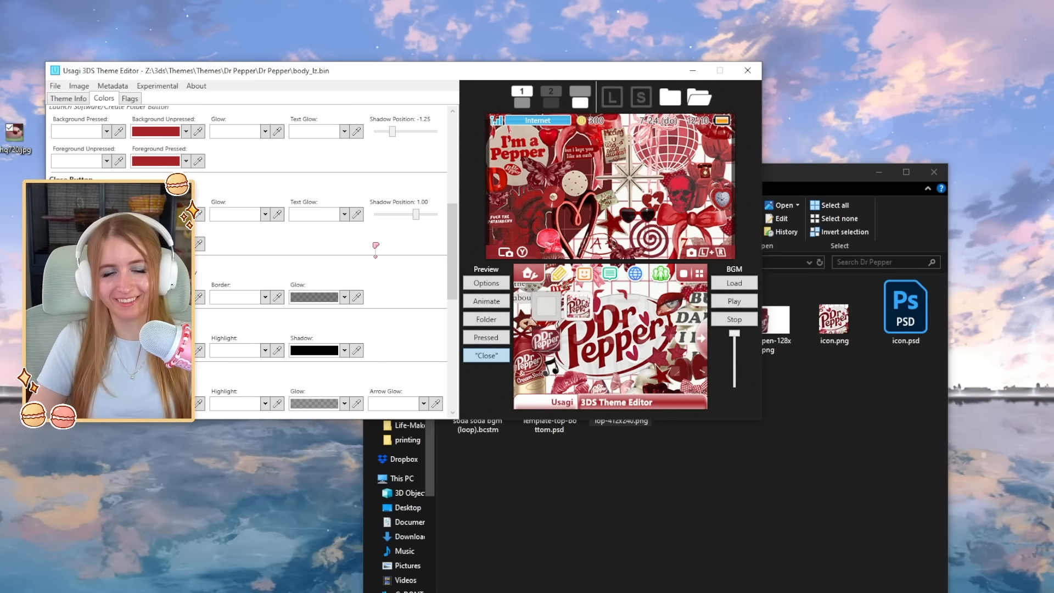
key("ctrl+s")
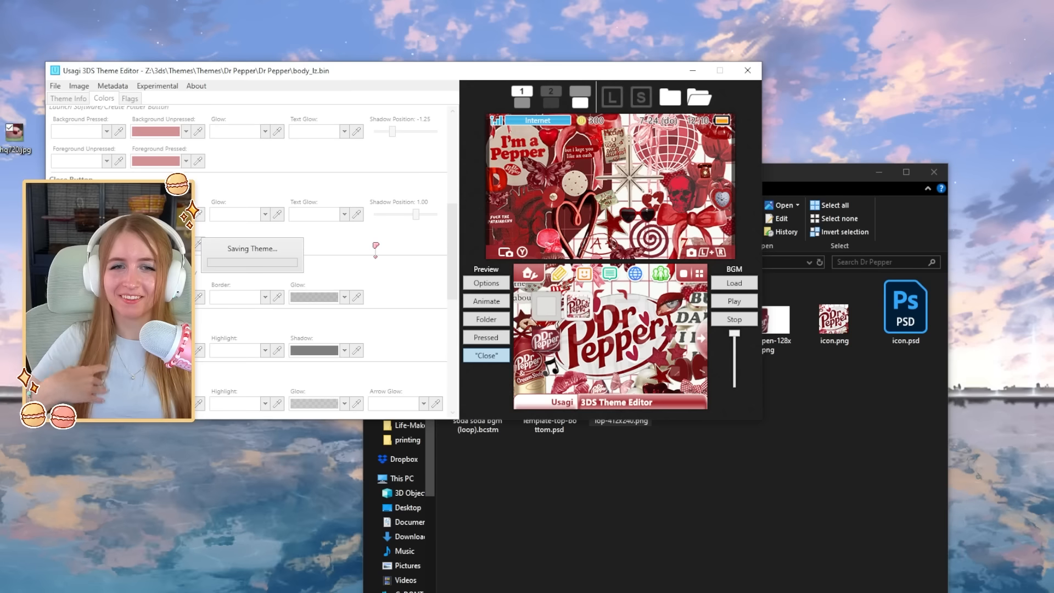
key("Return")
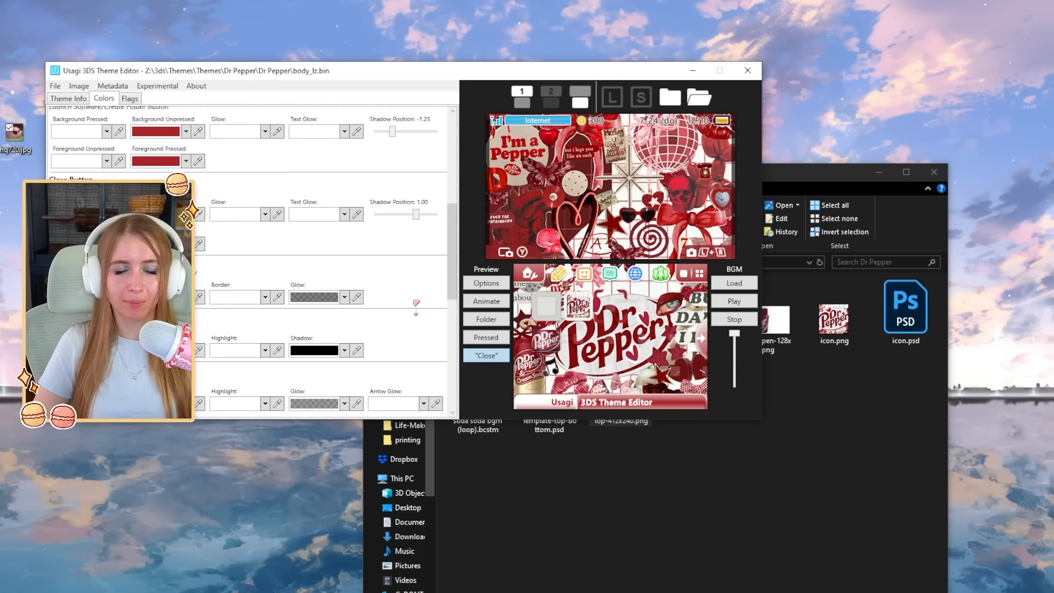